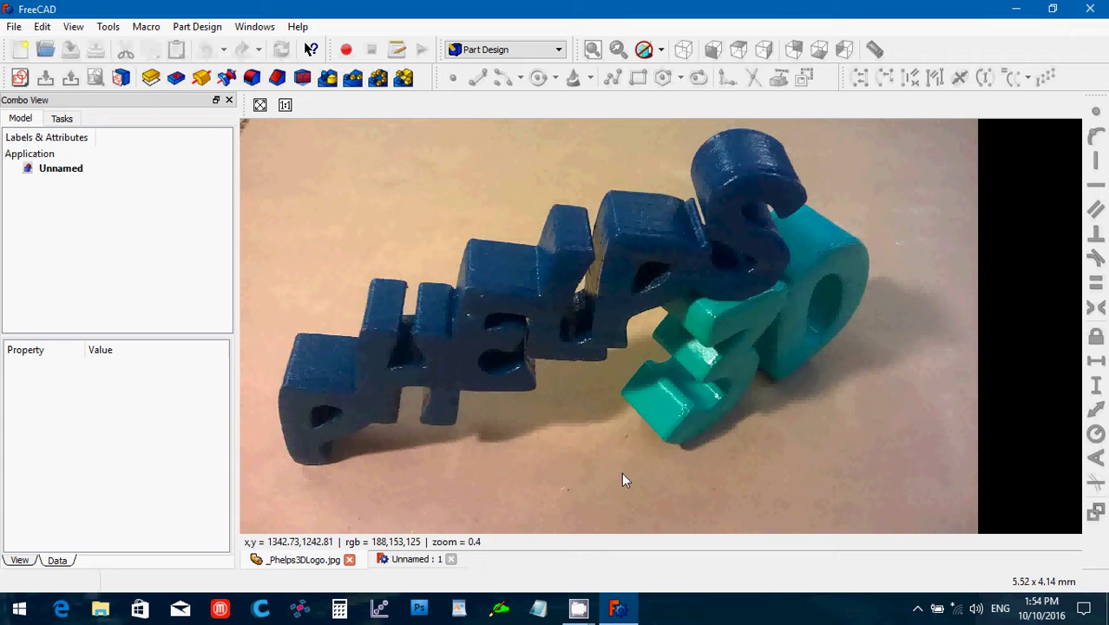
# Close the logo image and start a new sketch on the XY-Plane.
pyautogui.click(350, 559)
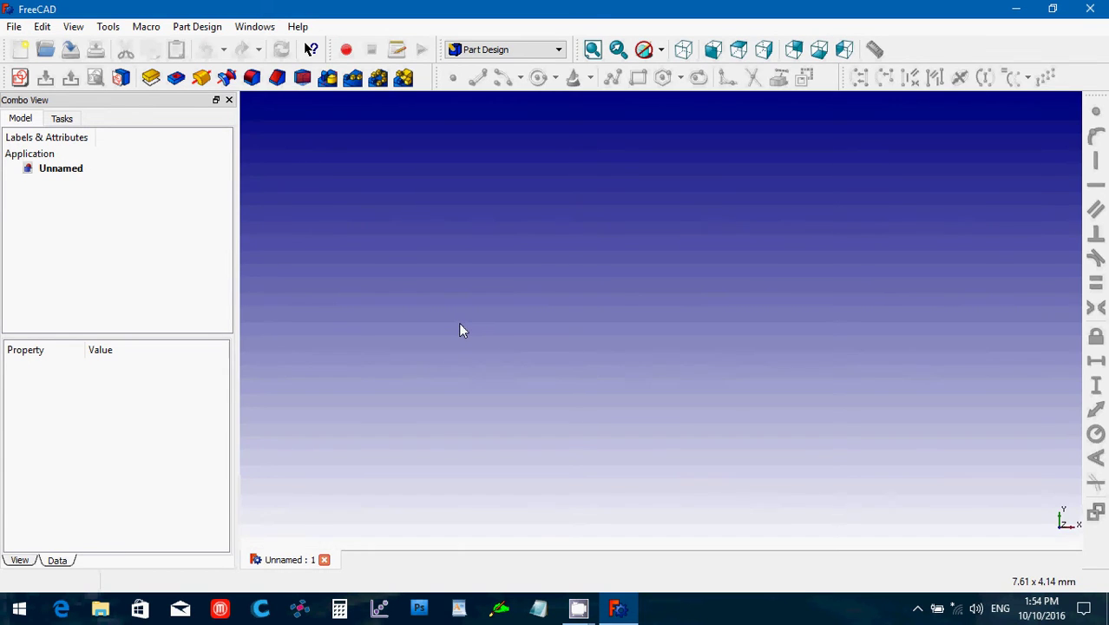
pyautogui.click(20, 79)
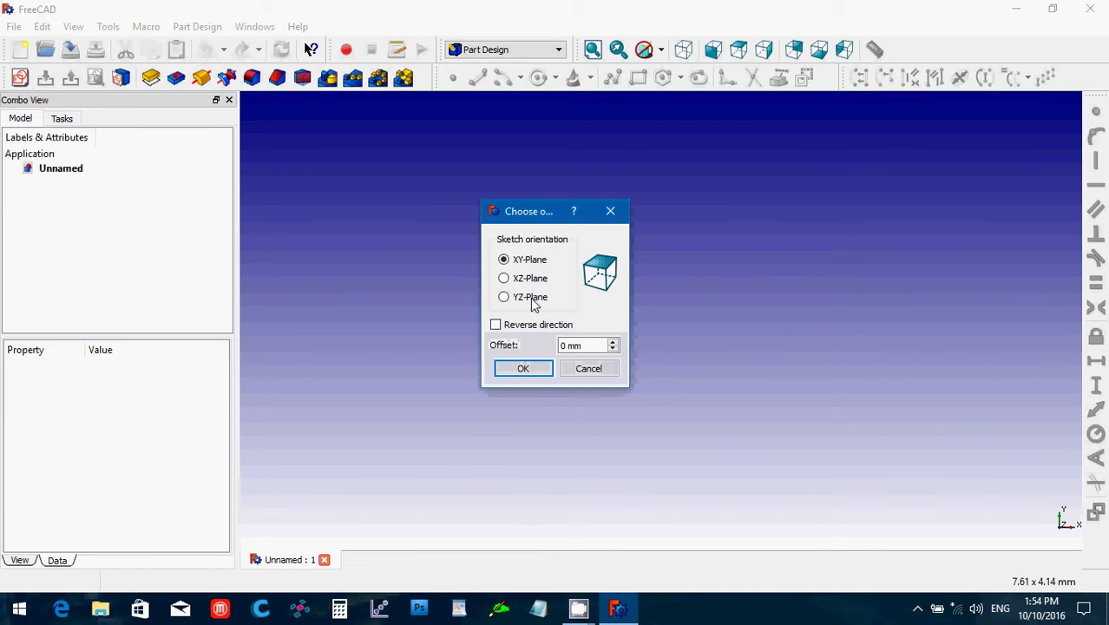
pyautogui.click(525, 368)
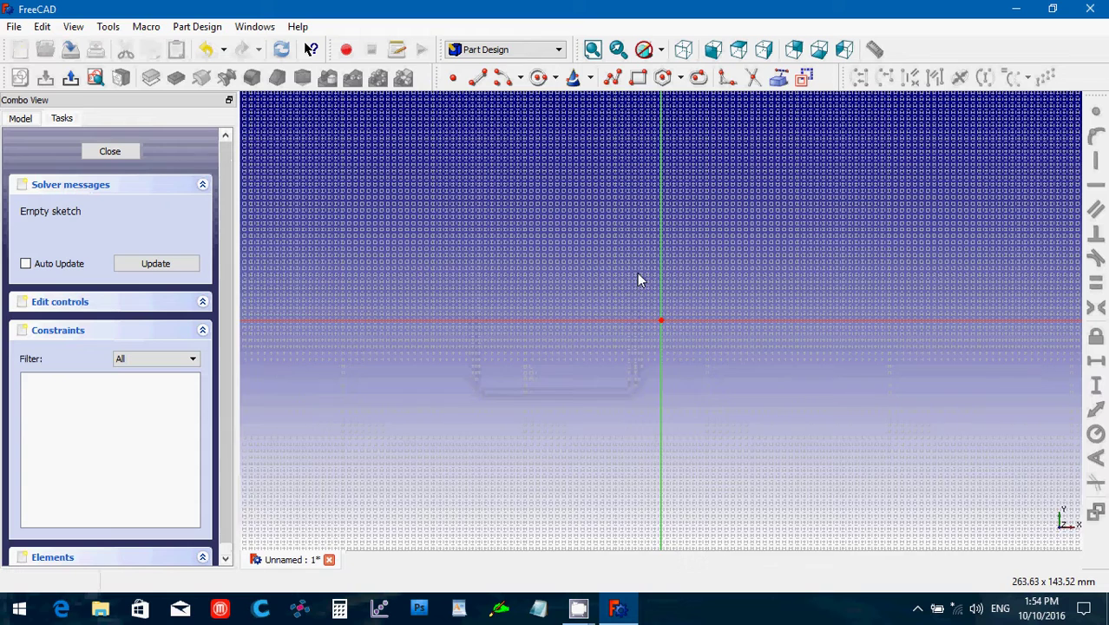
# Draw a rectangle right of the origin with its bottom edge on the H axis, then select its left edge.
pyautogui.click(639, 78)
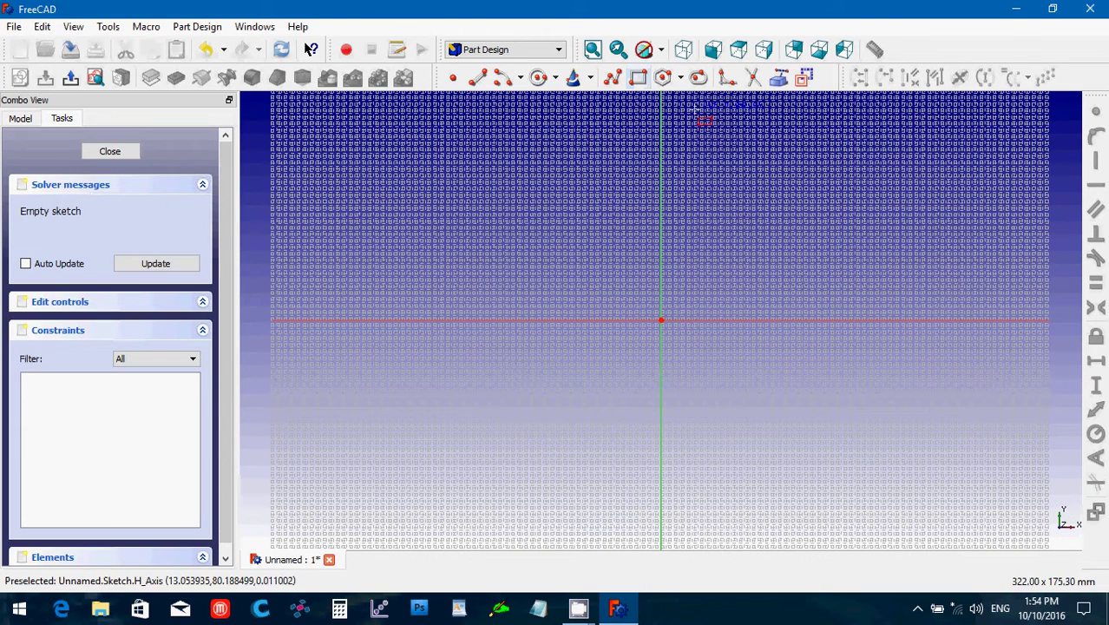
pyautogui.click(695, 110)
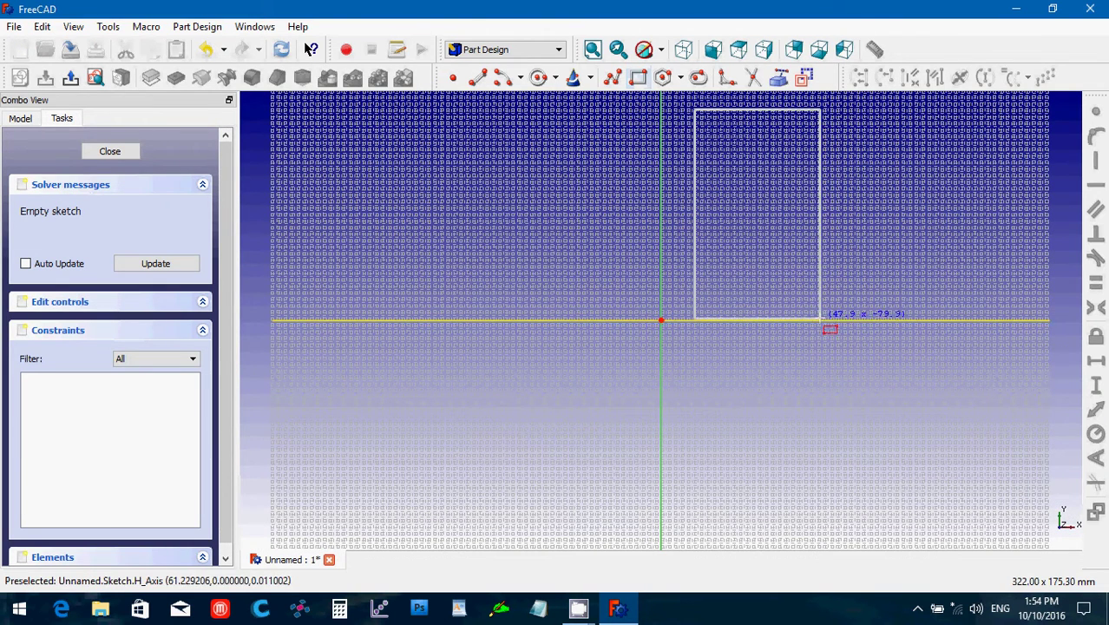
pyautogui.click(821, 320)
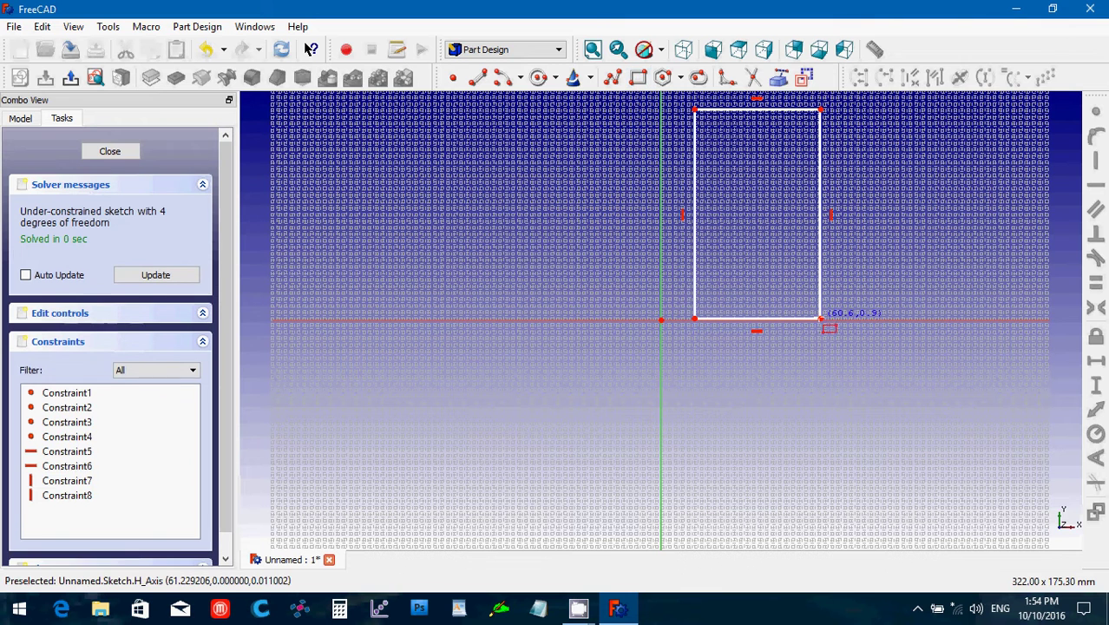
pyautogui.rightClick(736, 389)
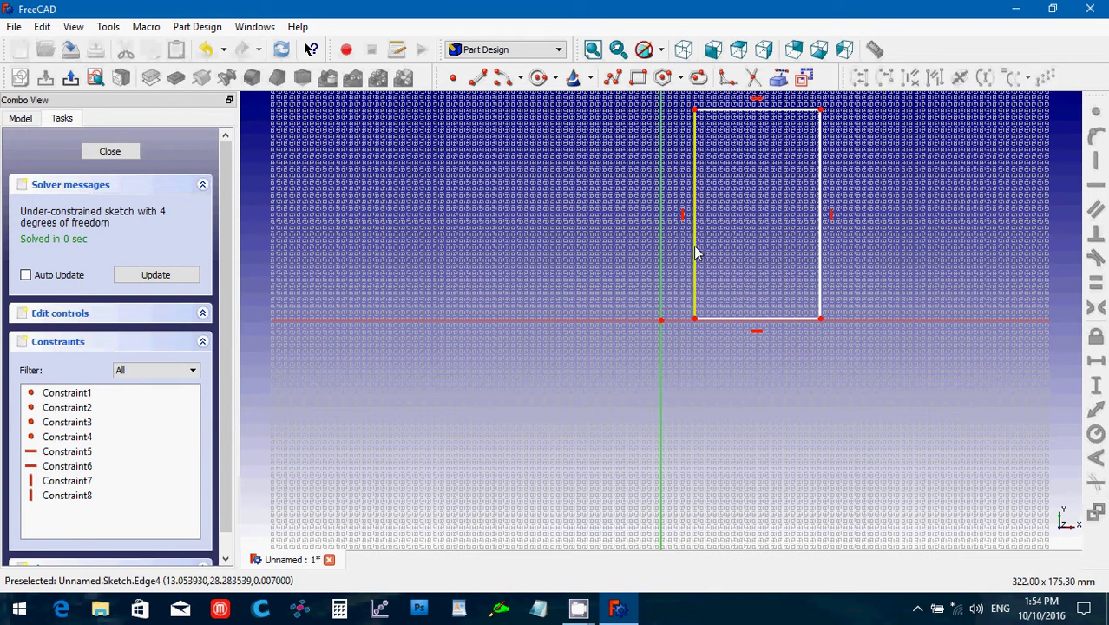
pyautogui.click(693, 254)
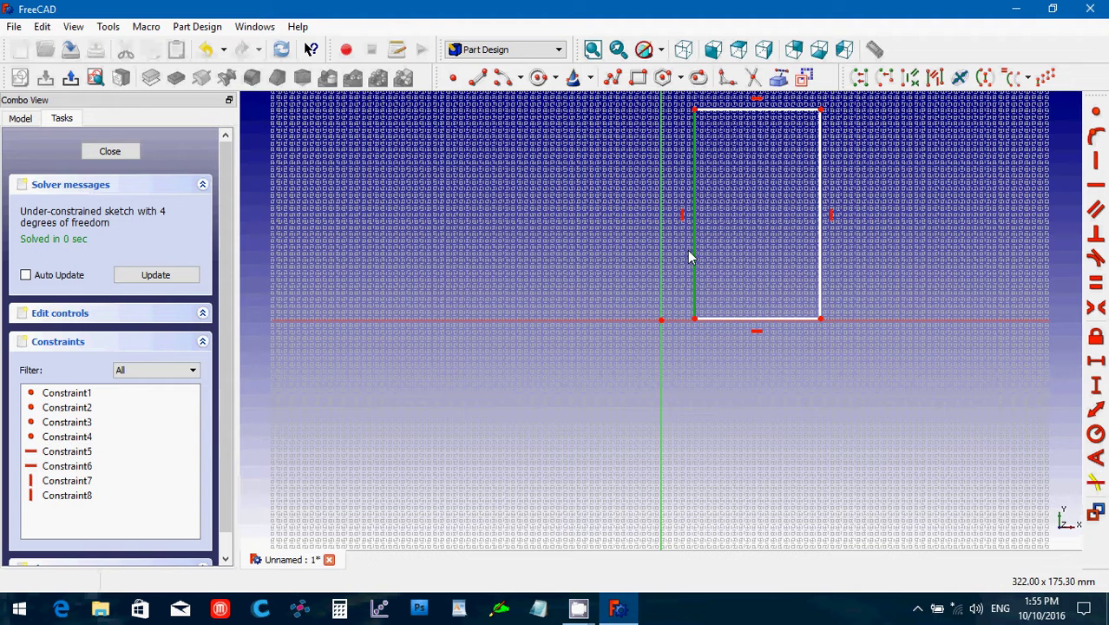
# Fix the left edge at 129.8 mm, return the bottom edge to the H axis, and select it.
pyautogui.click(1096, 387)
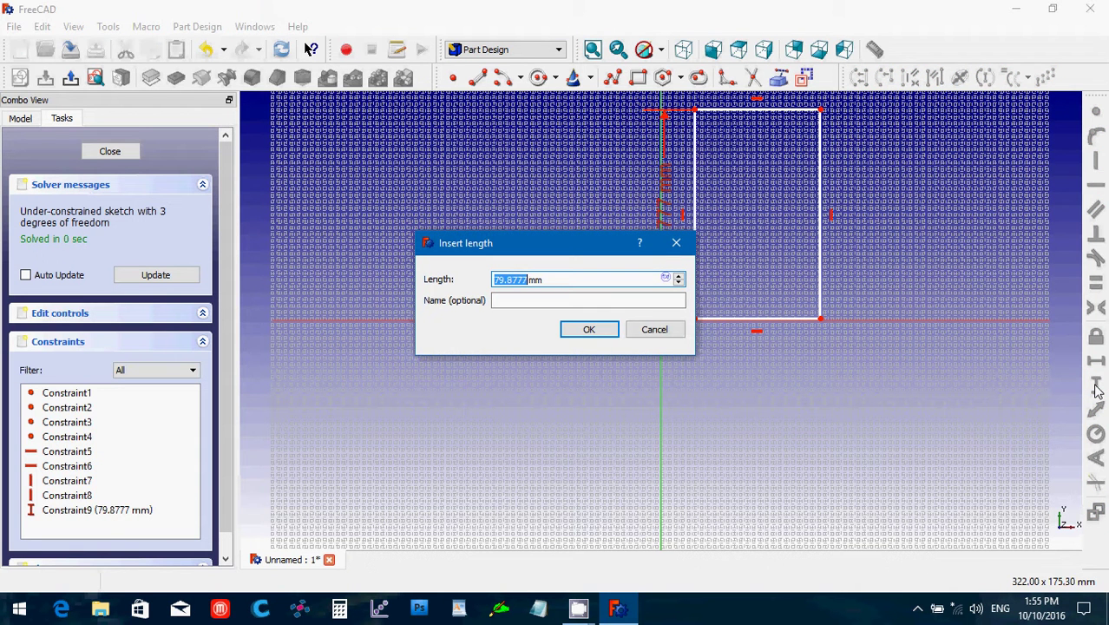
pyautogui.write('129.8')
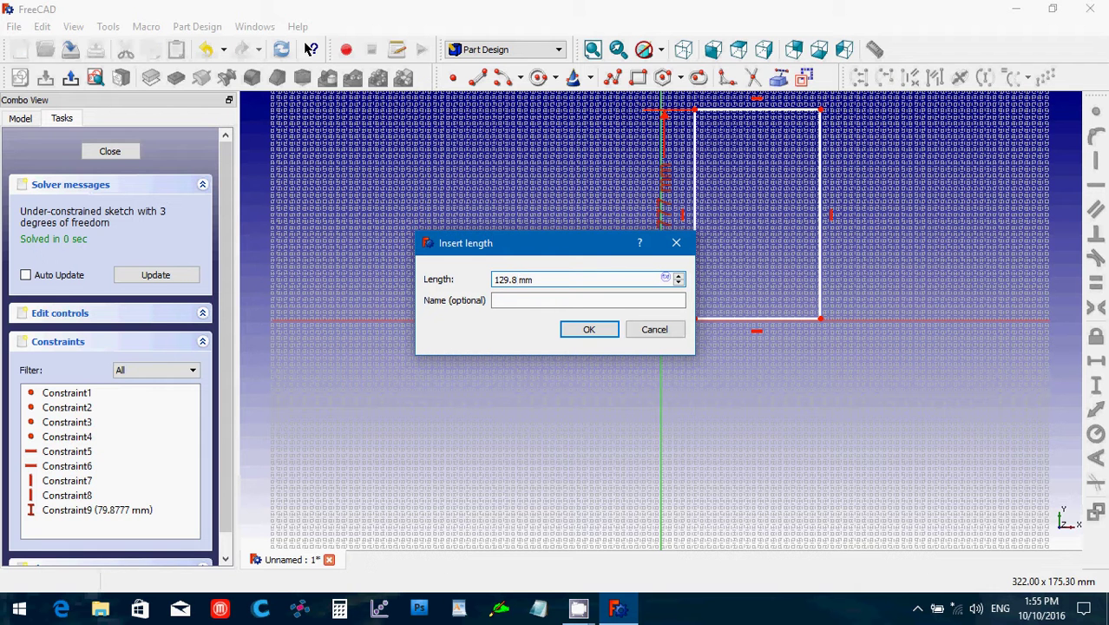
pyautogui.click(583, 331)
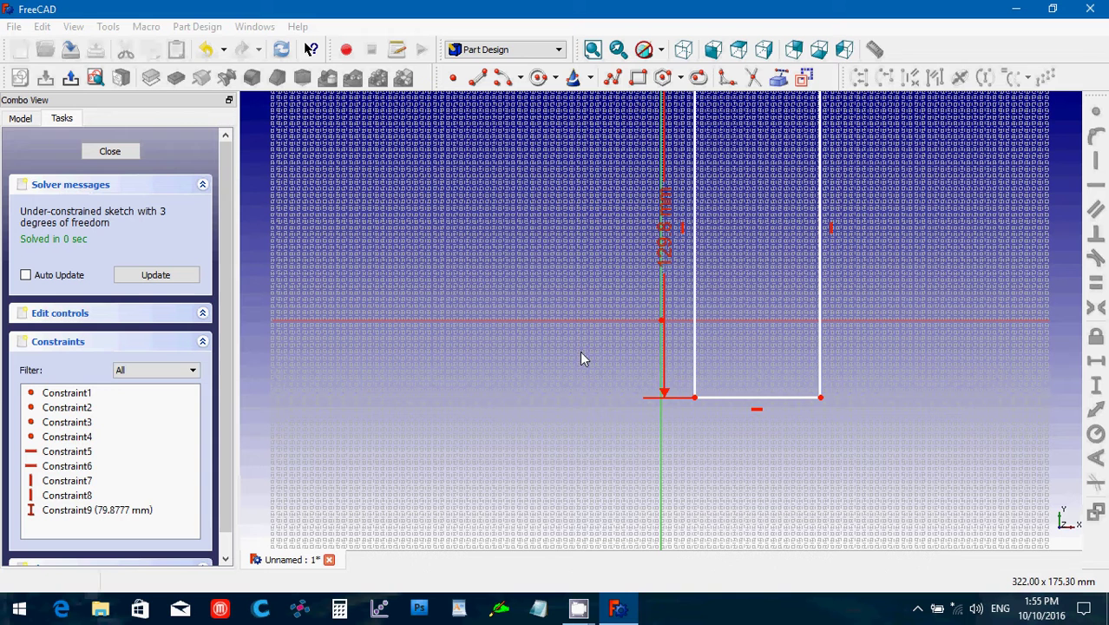
pyautogui.moveTo(737, 406)
pyautogui.mouseDown()
pyautogui.moveTo(737, 327)
pyautogui.moveTo(737, 337)
pyautogui.mouseUp()
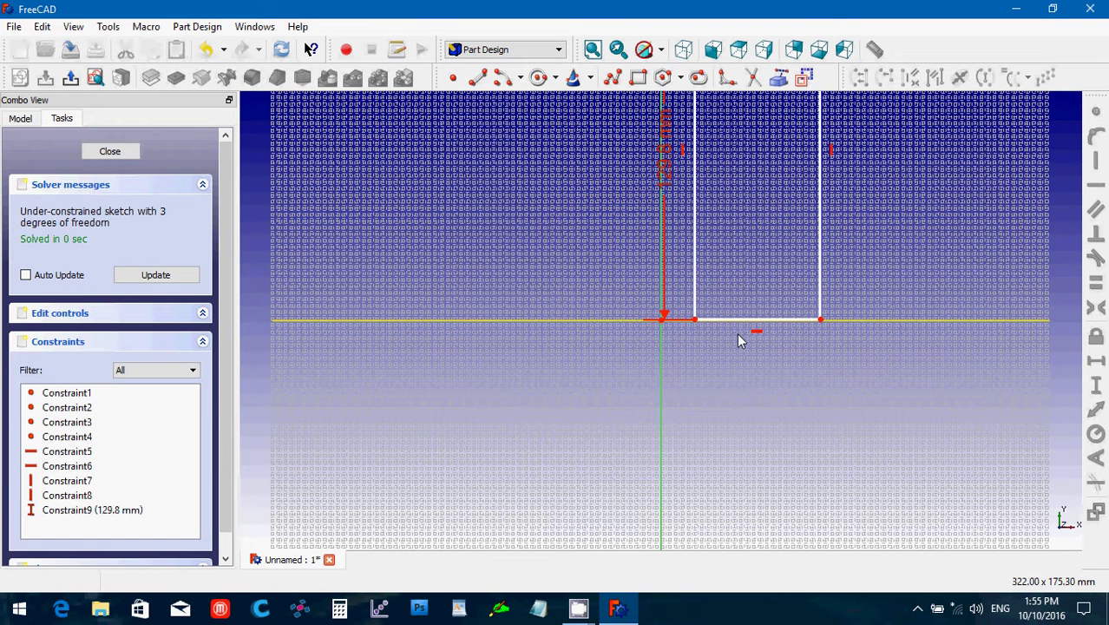
pyautogui.click(727, 387)
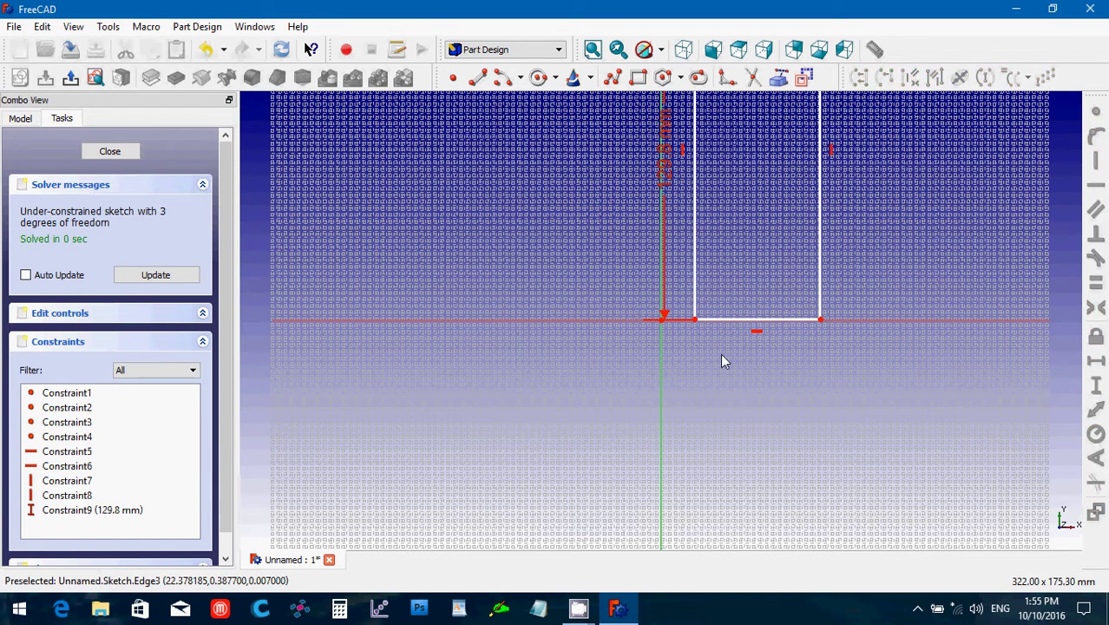
pyautogui.click(717, 324)
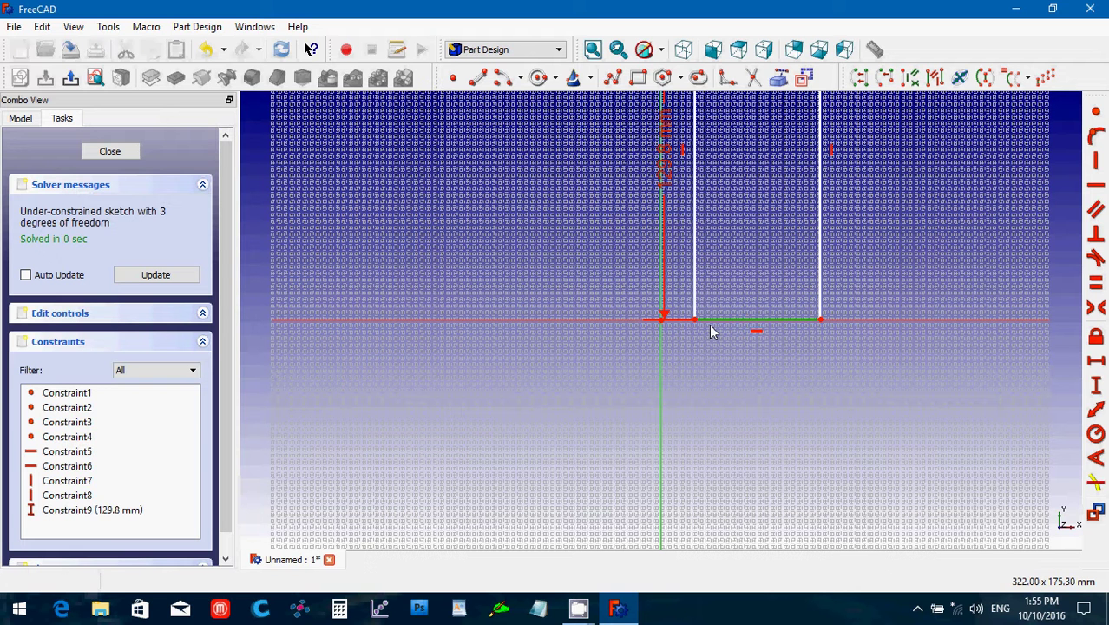
# Constrain the bottom edge's horizontal length to 67 mm.
pyautogui.click(1095, 368)
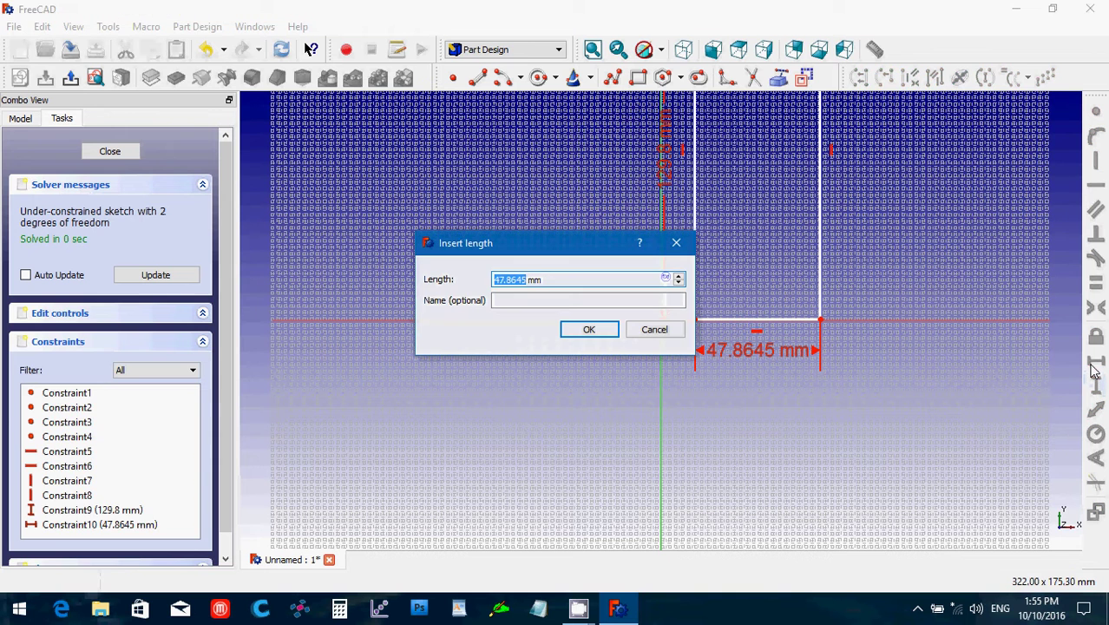
pyautogui.write('67')
pyautogui.press('Return')
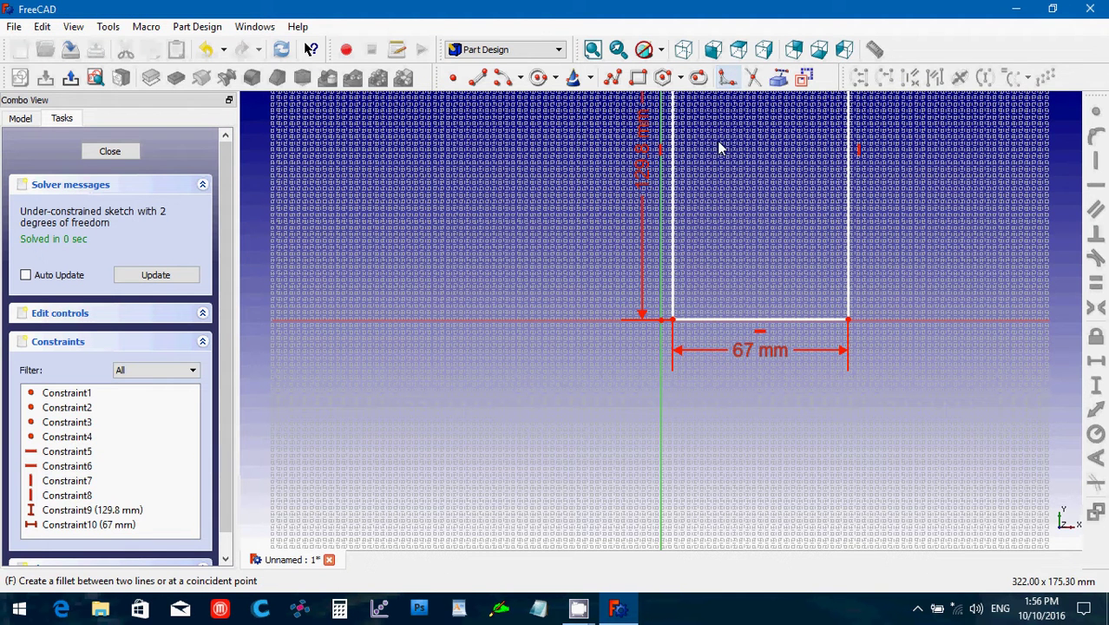
# Fillet all four rectangle corners, then select the two bottom corner points.
pyautogui.click(728, 80)
pyautogui.click(671, 320)
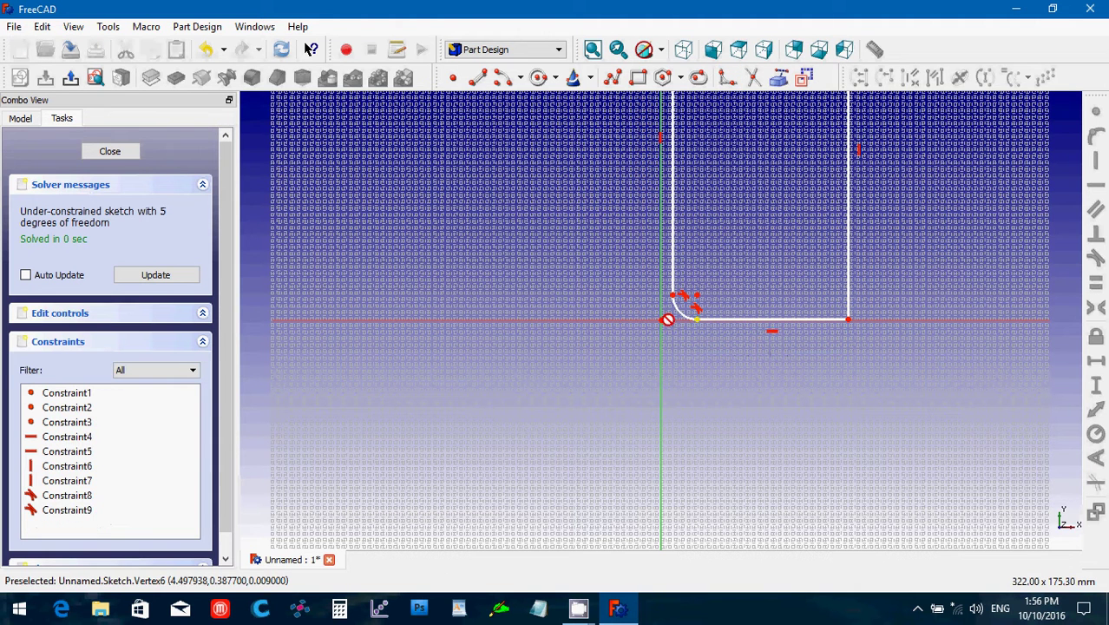
pyautogui.click(847, 320)
pyautogui.scroll(-3, 848, 316)
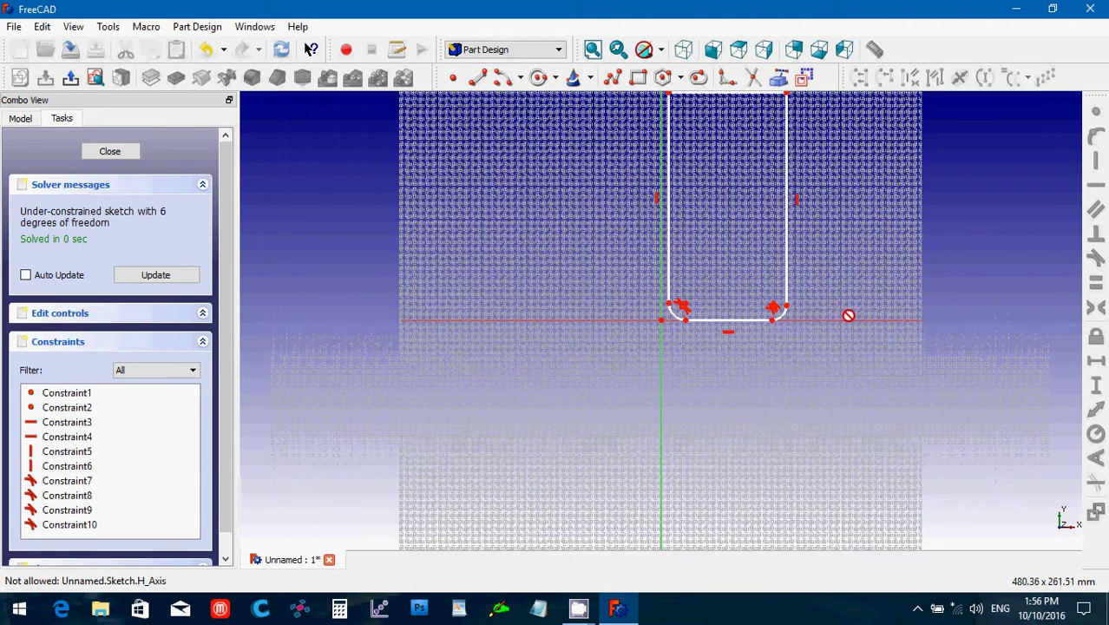
pyautogui.click(762, 136)
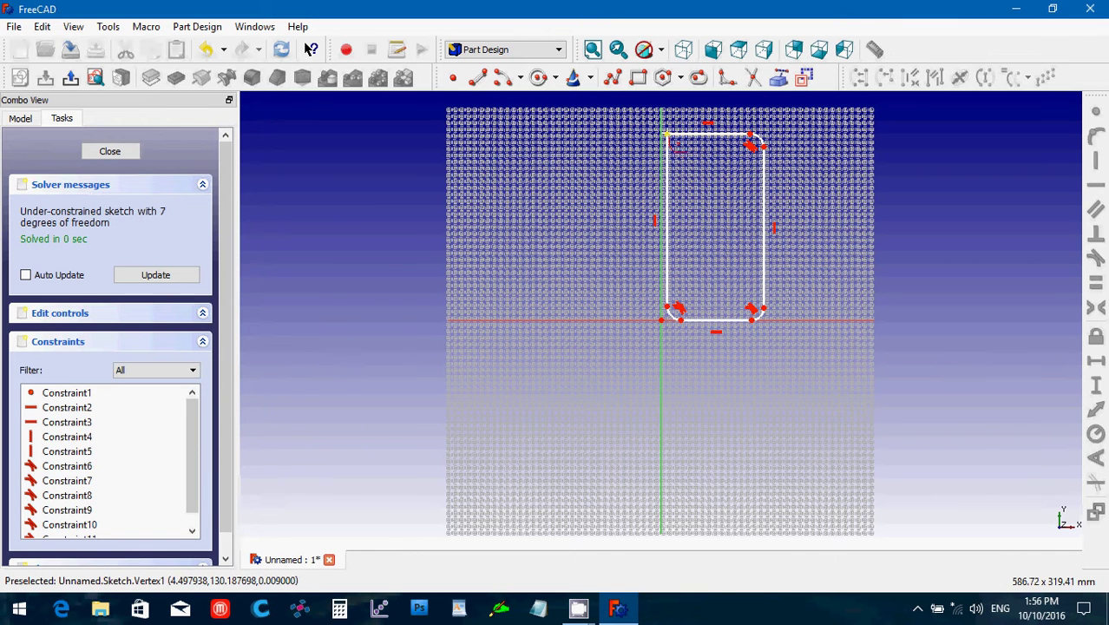
pyautogui.click(664, 136)
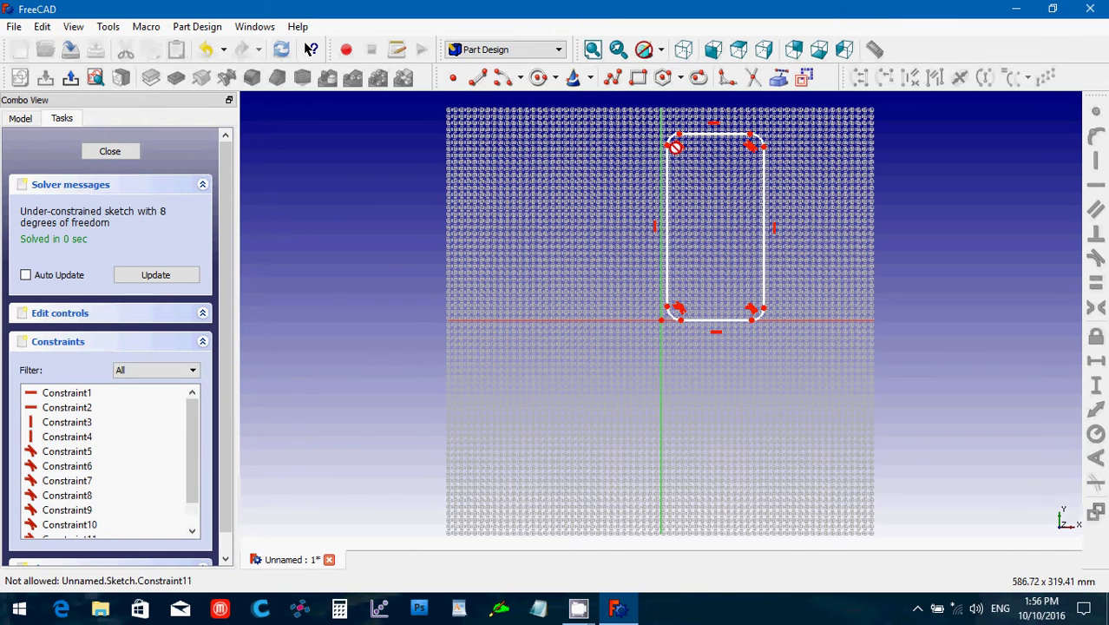
pyautogui.click(669, 312)
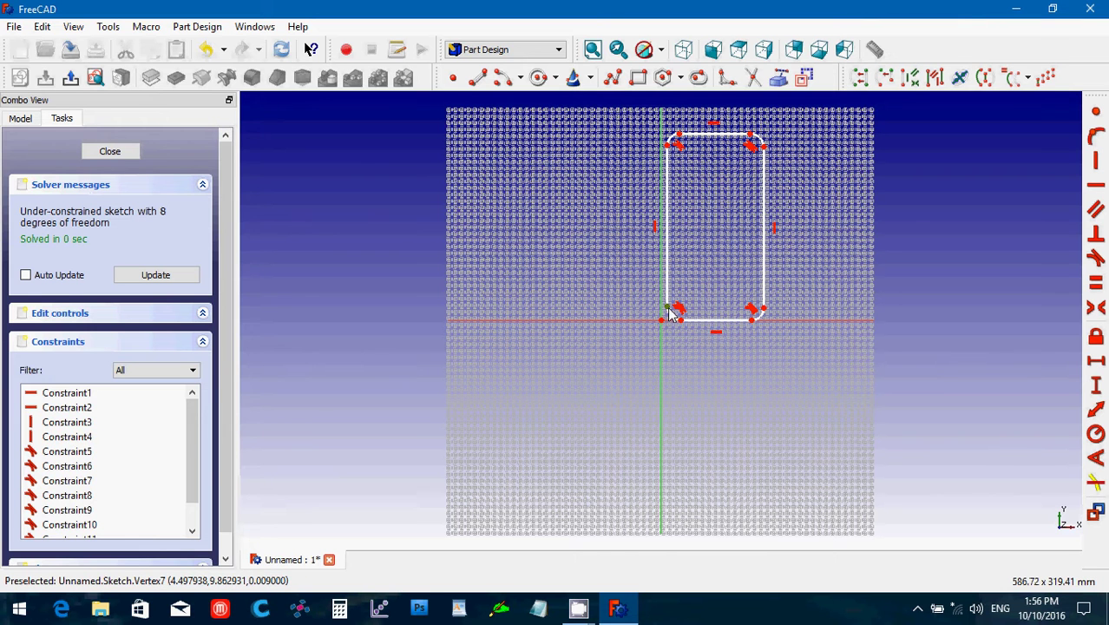
pyautogui.click(762, 310)
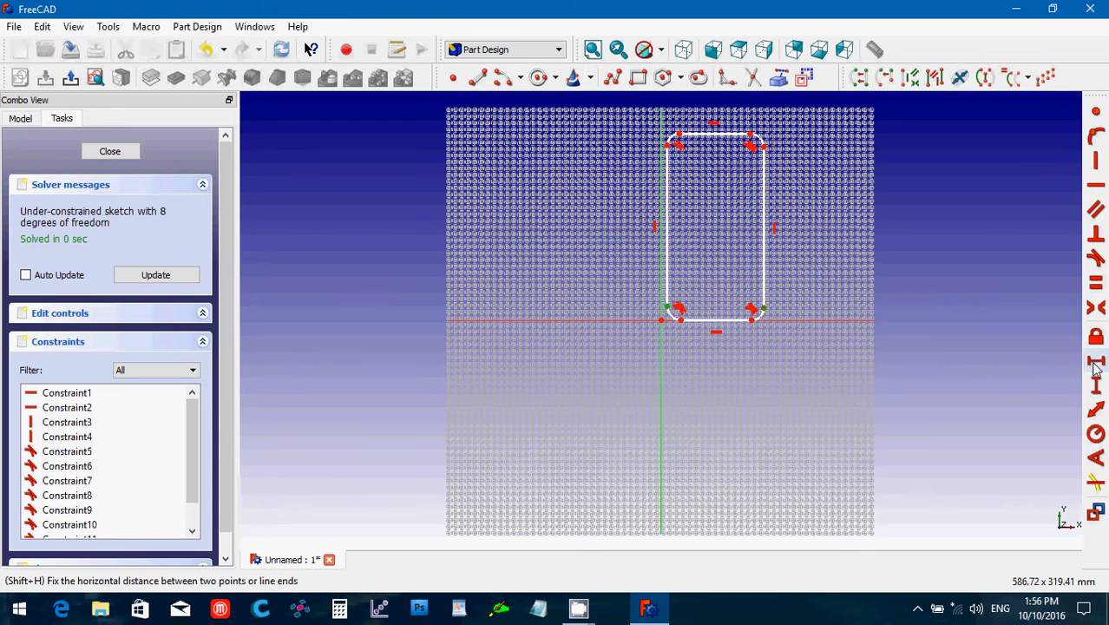
# Re-add the 67 mm width and 129.8 mm height constraints and drag both dimensions outside the outline.
pyautogui.click(1097, 366)
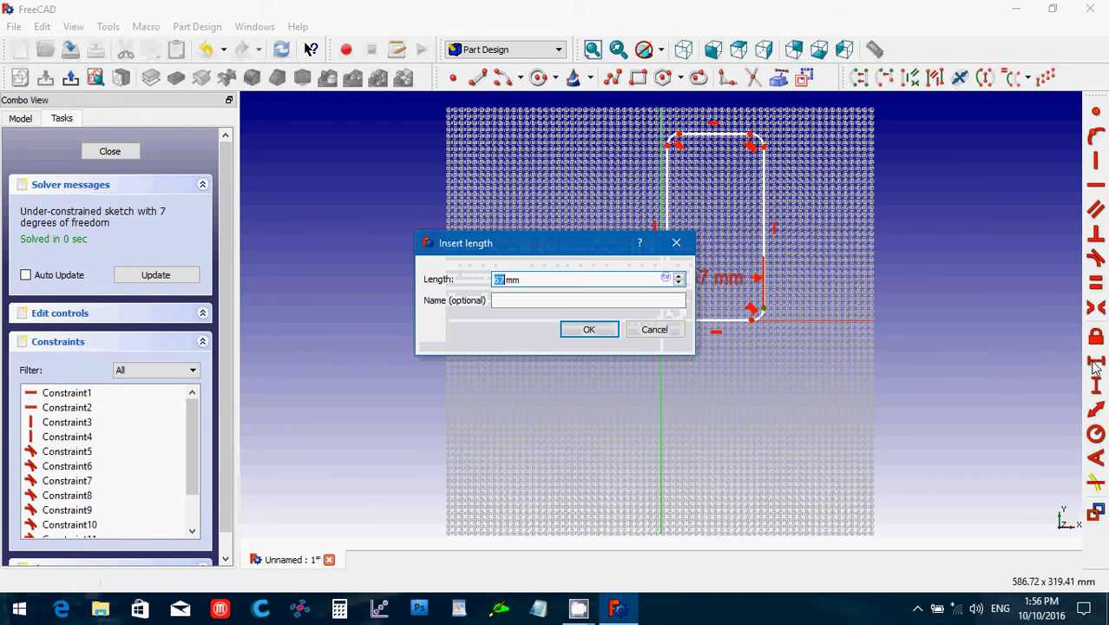
pyautogui.click(583, 334)
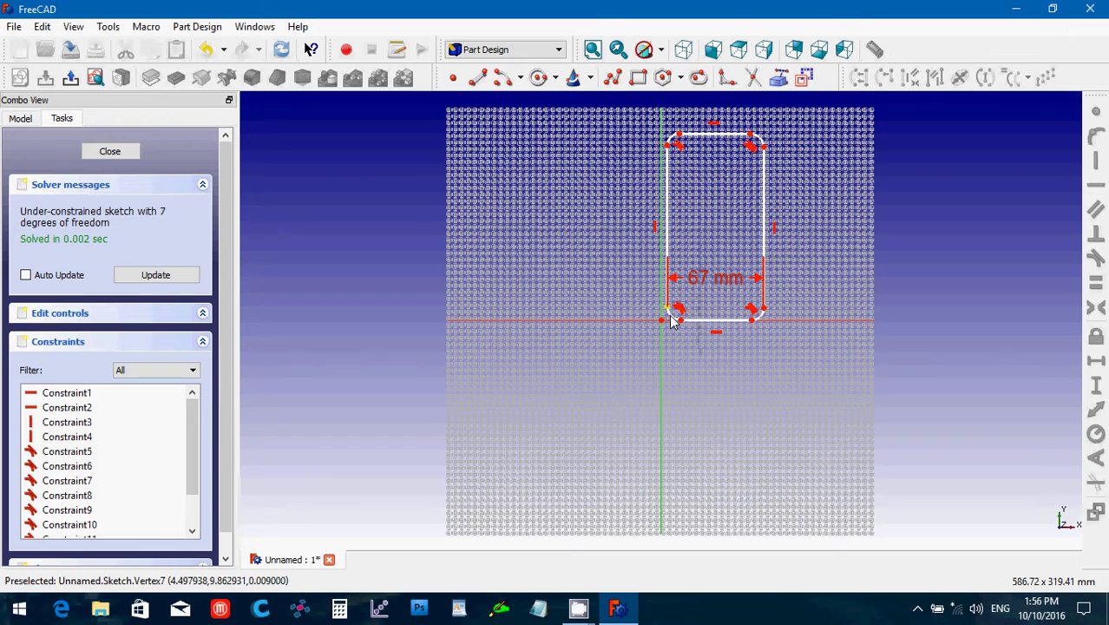
pyautogui.click(678, 136)
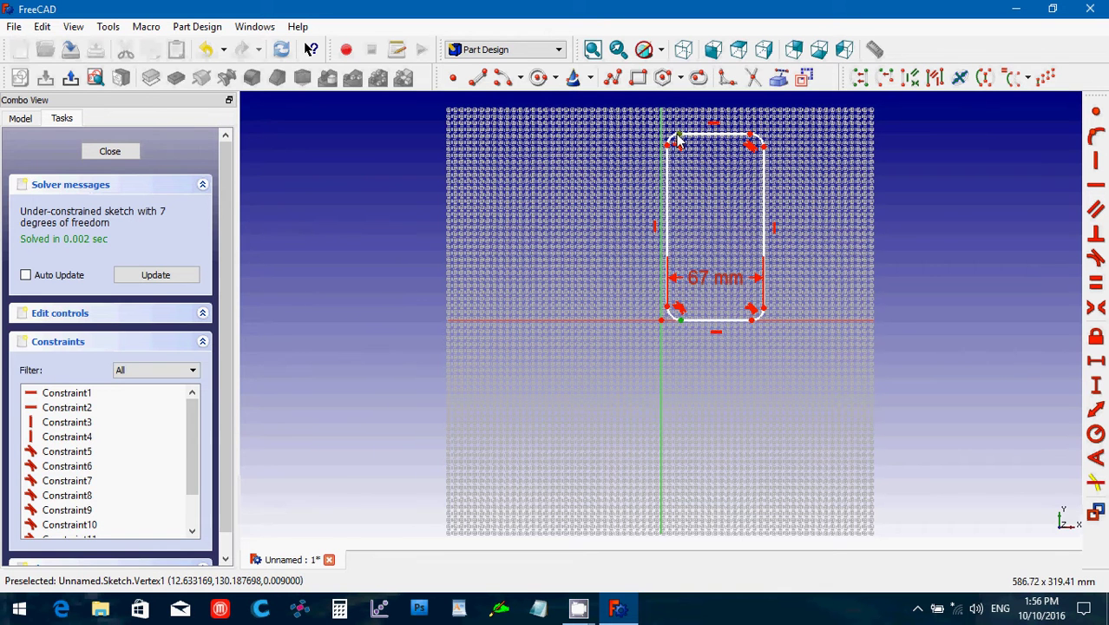
pyautogui.click(1096, 386)
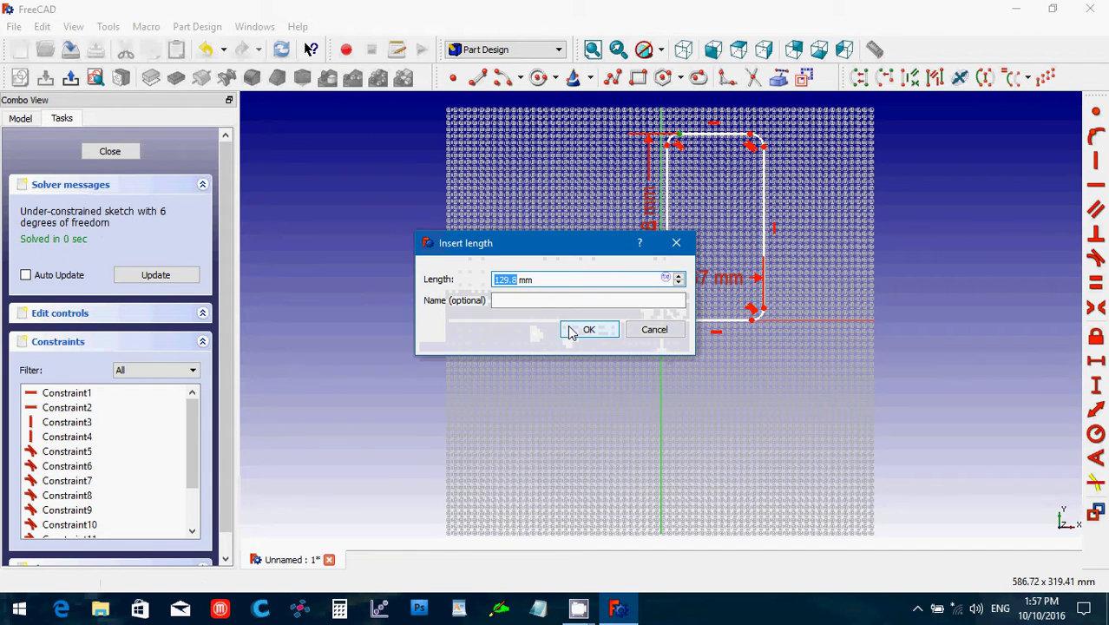
pyautogui.click(586, 329)
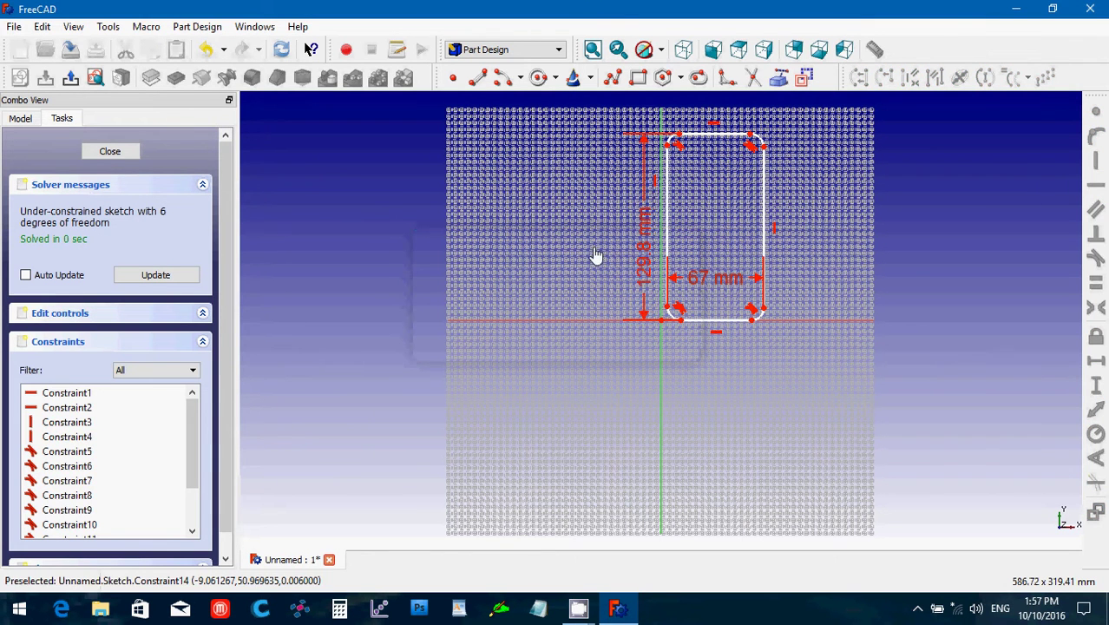
pyautogui.moveTo(595, 254); pyautogui.dragTo(565, 251)
pyautogui.moveTo(711, 278); pyautogui.dragTo(711, 361)
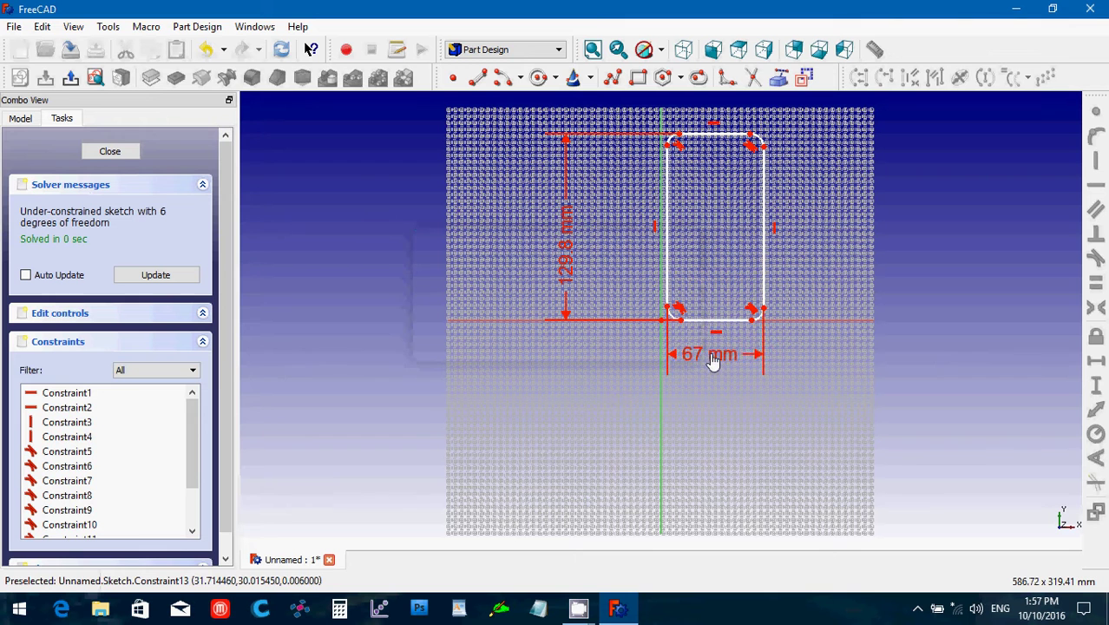
pyautogui.click(761, 319)
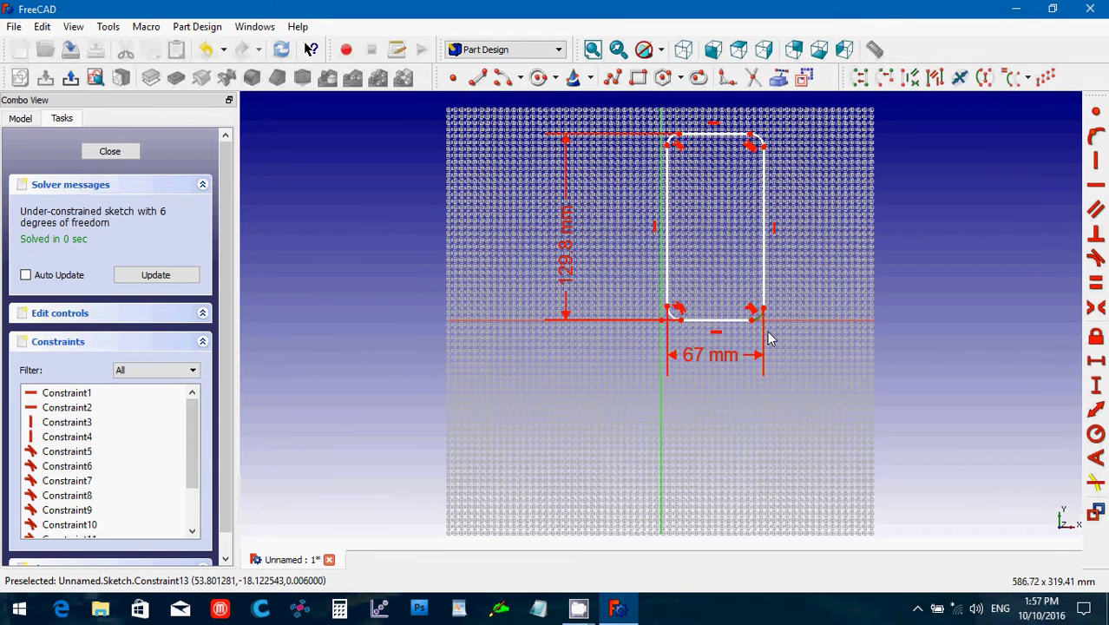
# Give the bottom-right fillet a 4 mm radius, then select the corner point and bottom-left arc.
pyautogui.click(1097, 435)
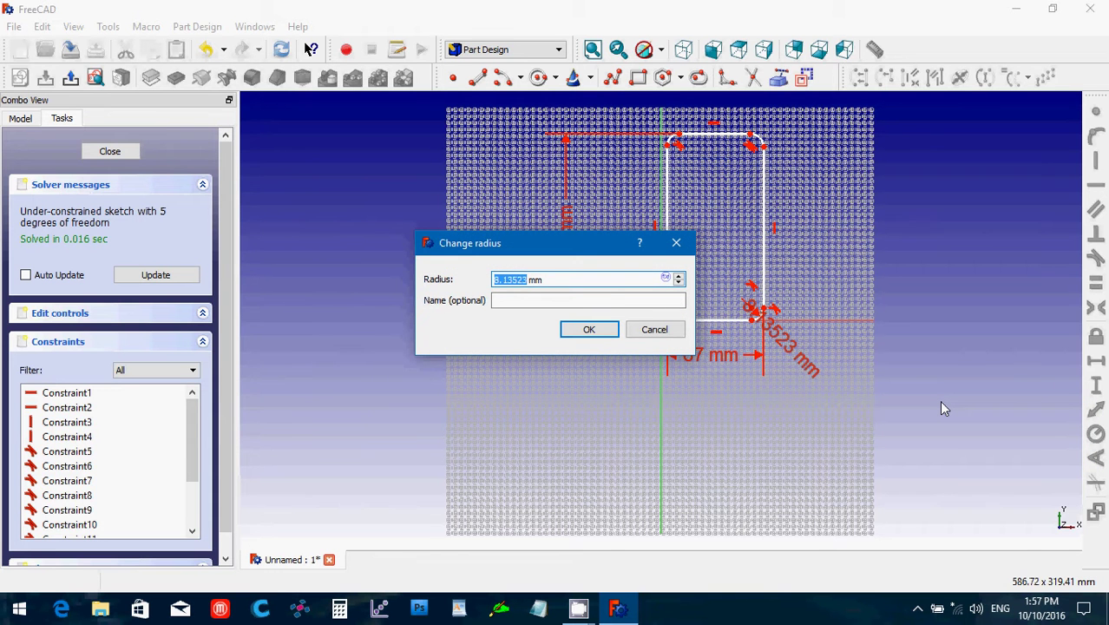
pyautogui.write('4')
pyautogui.press('Return')
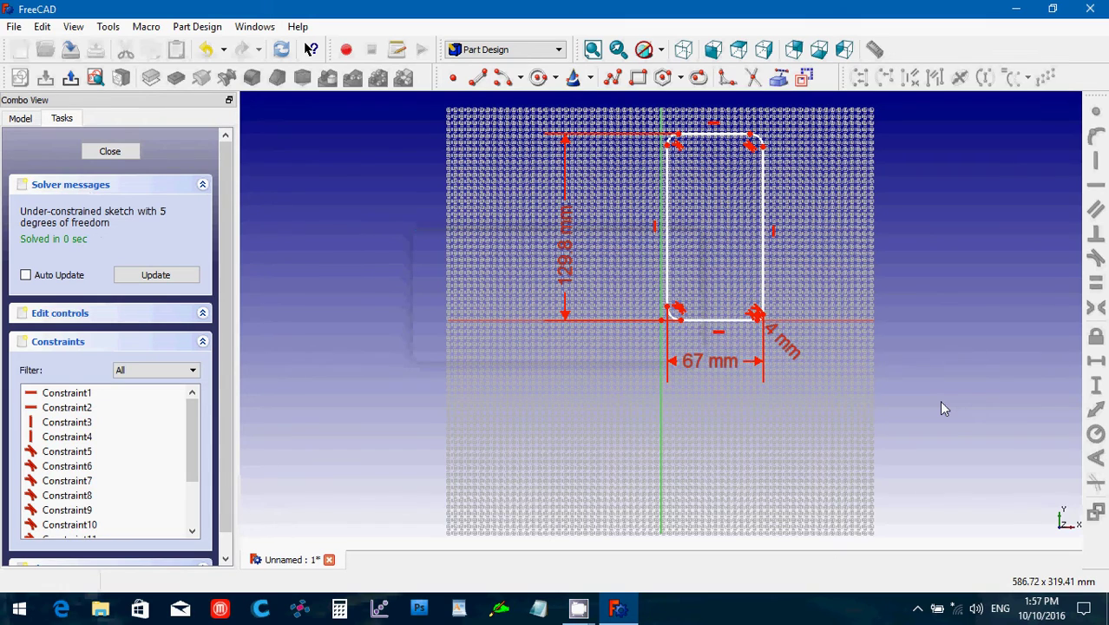
pyautogui.scroll(6, 736, 405)
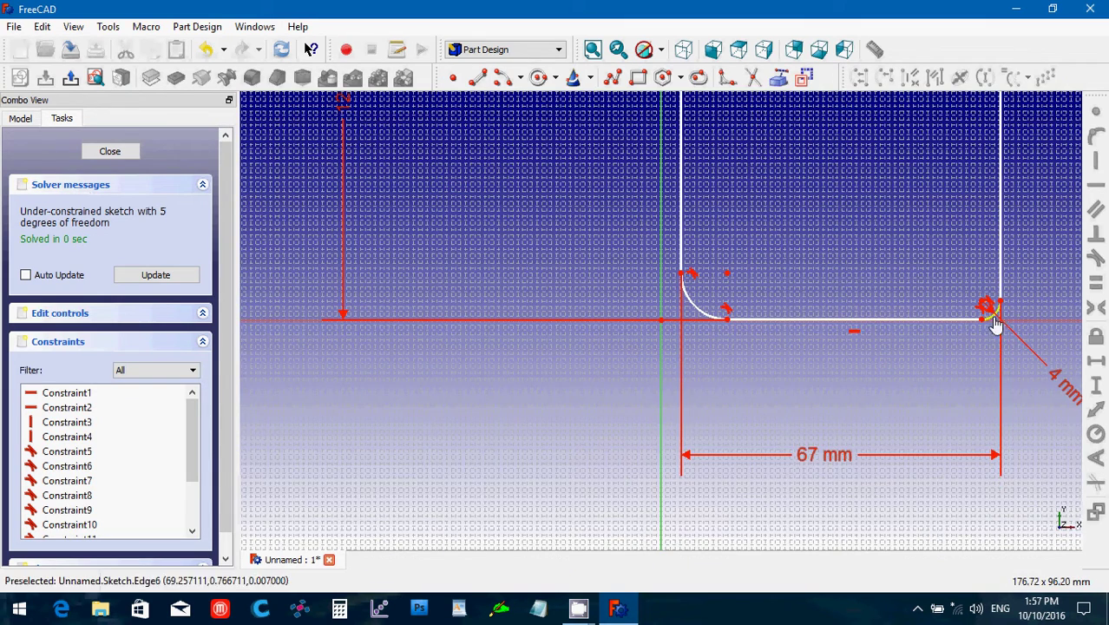
pyautogui.click(996, 320)
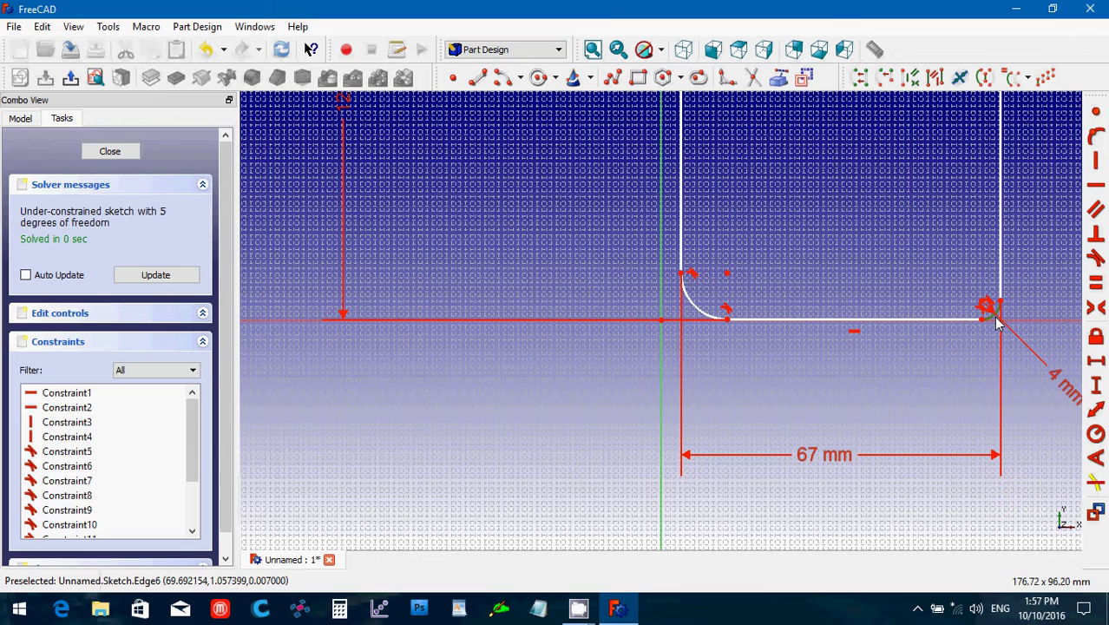
pyautogui.click(694, 305)
# Select the top corner arcs and make the fillet arcs equal in radius.
pyautogui.press('Up')
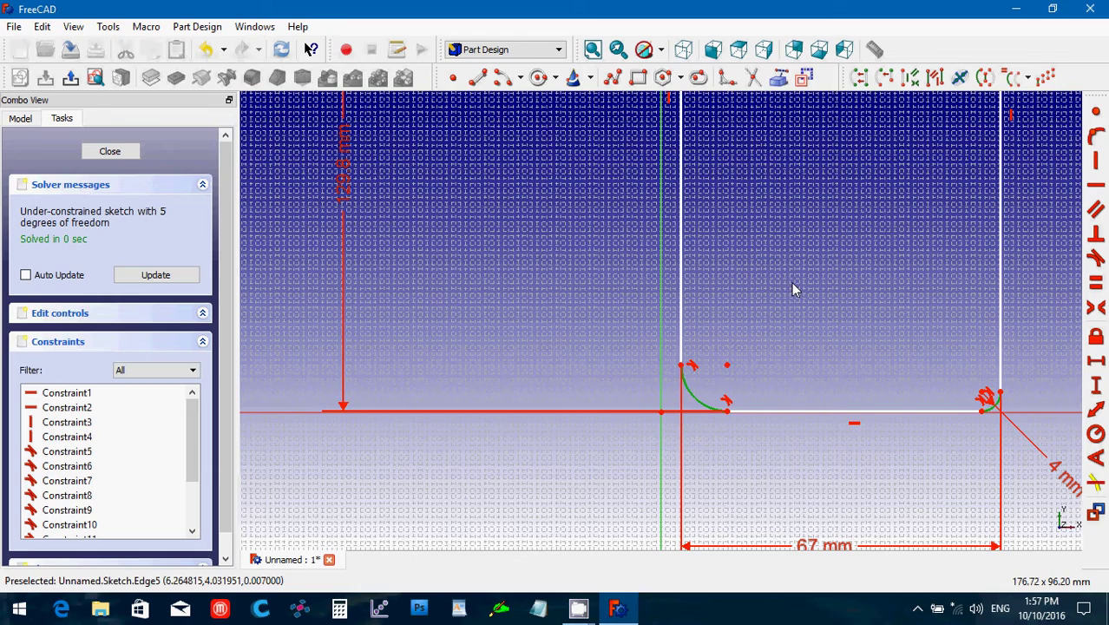
pyautogui.press('Up')
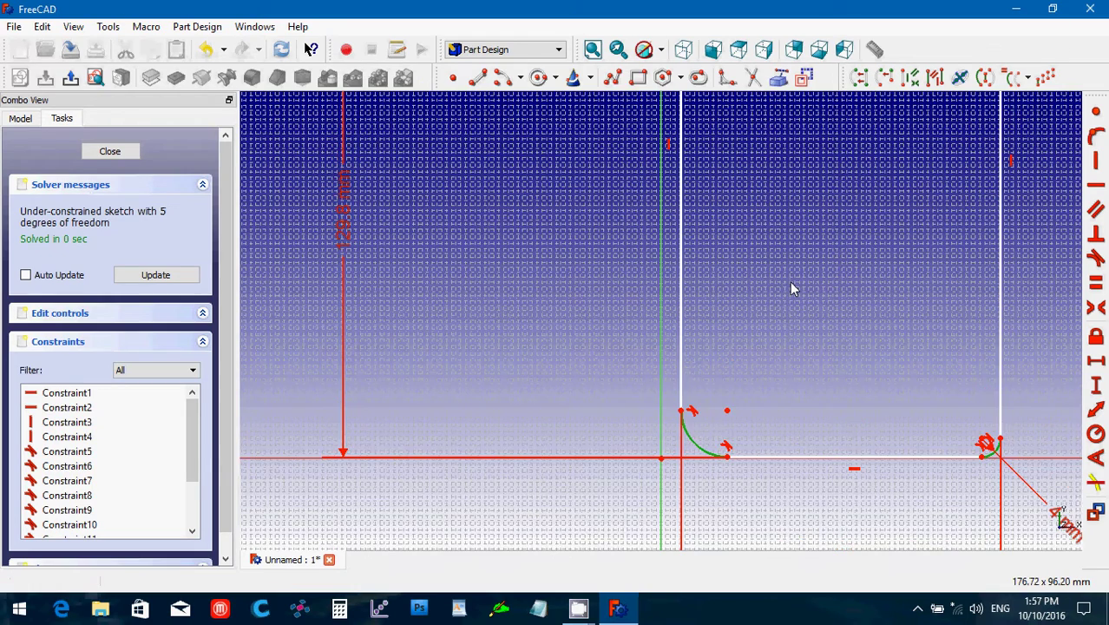
pyautogui.press('Up')
pyautogui.press('Up')
pyautogui.press('Up')
pyautogui.press('Up')
pyautogui.press('Up')
pyautogui.press('Up')
pyautogui.press('Up')
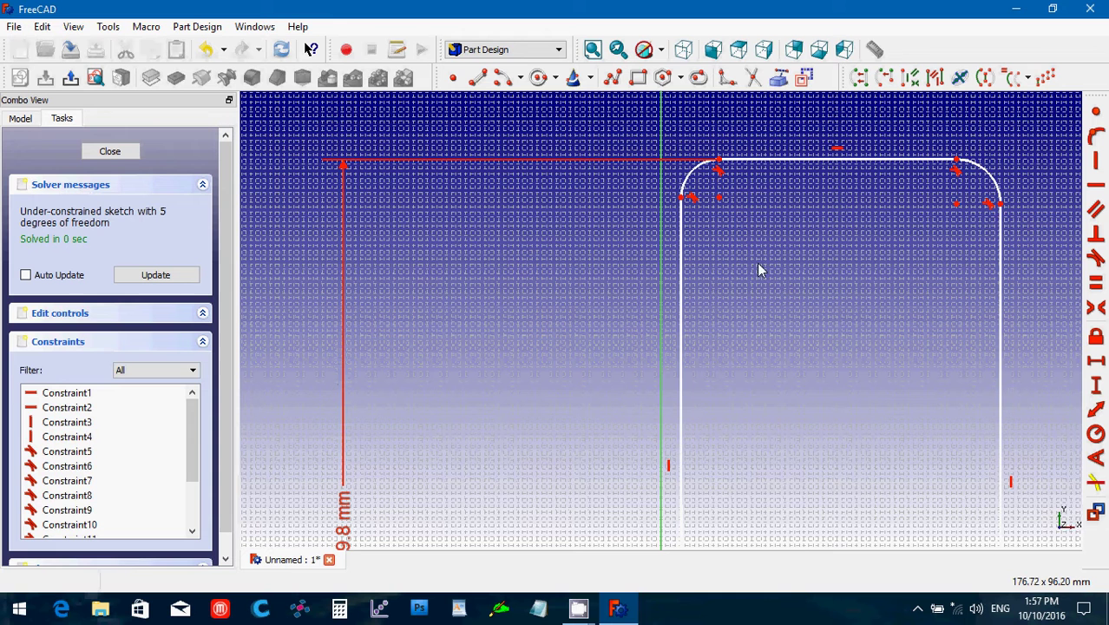
pyautogui.click(689, 178)
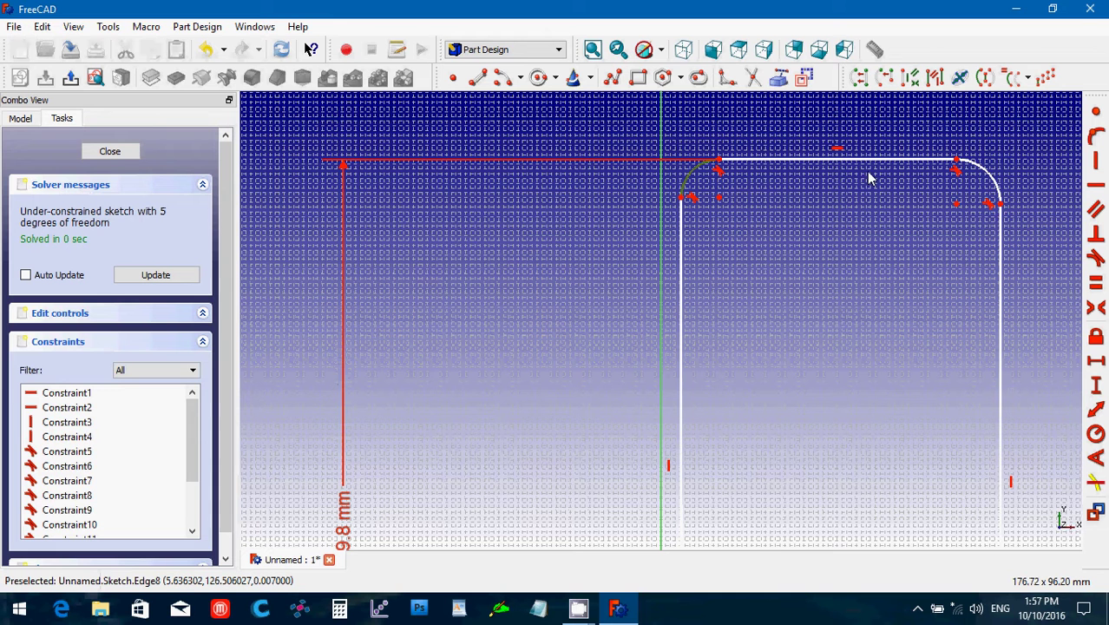
pyautogui.click(988, 179)
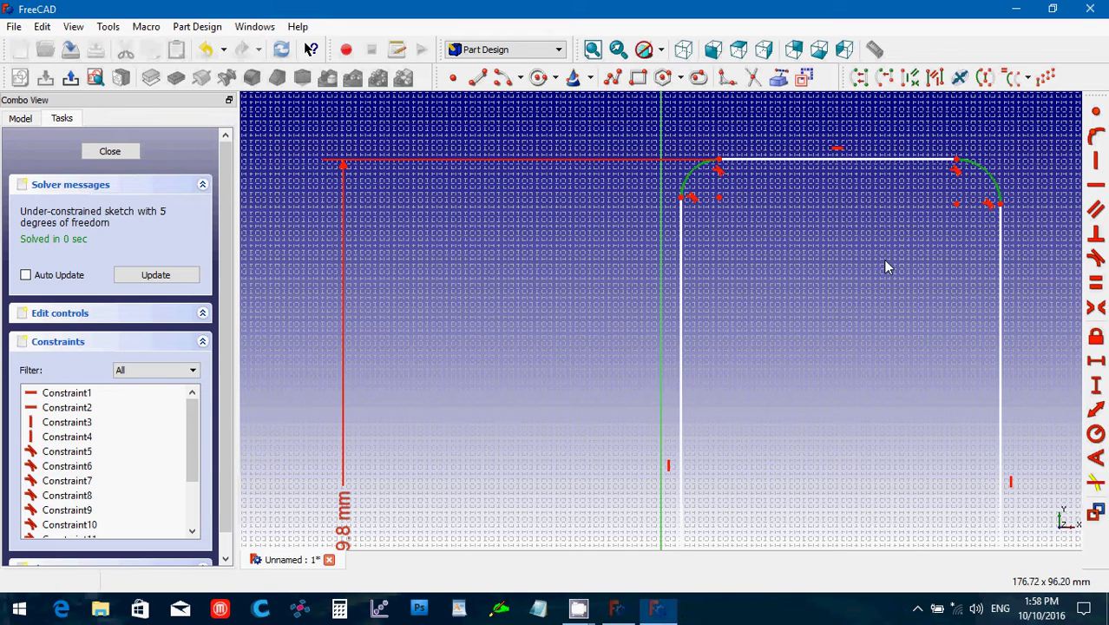
pyautogui.scroll(-1, 882, 265)
pyautogui.scroll(-2, 886, 266)
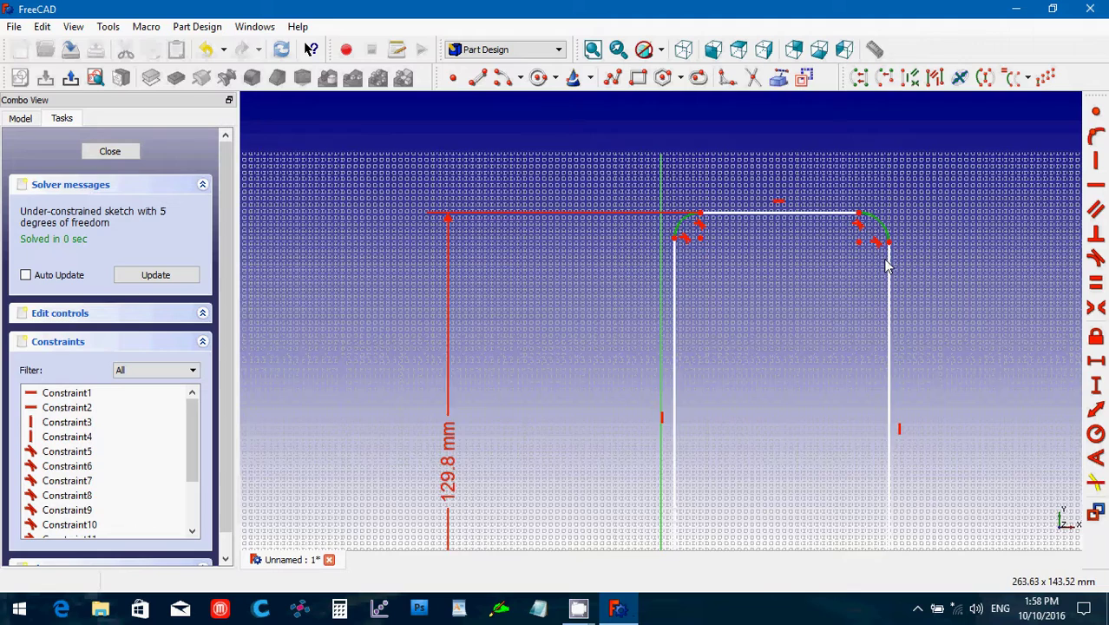
pyautogui.press('Up')
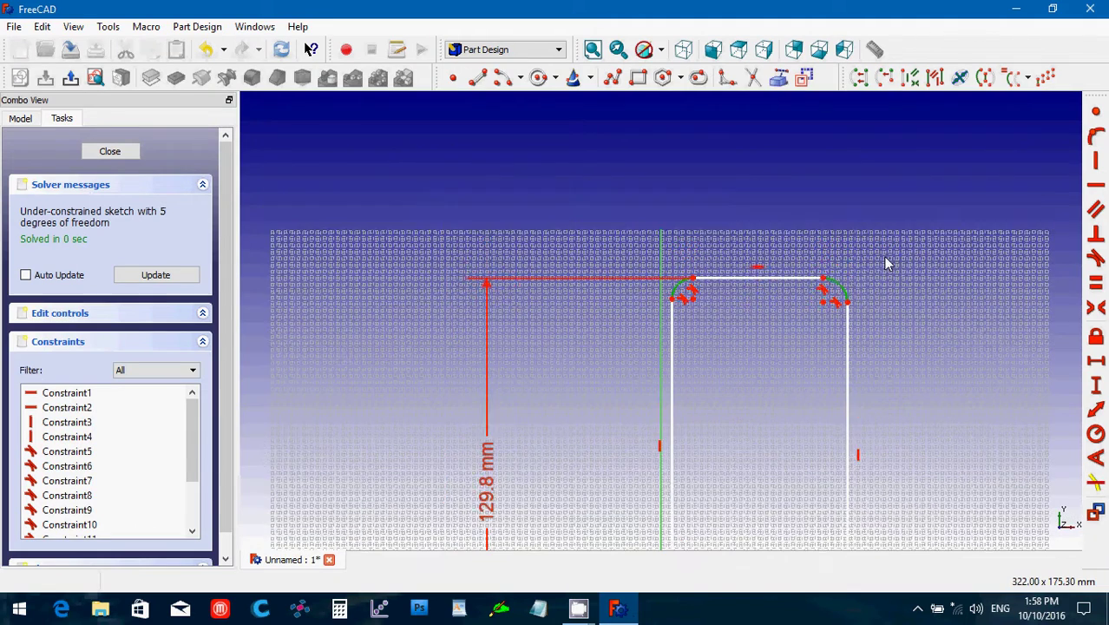
pyautogui.press('Down')
pyautogui.press('Down')
pyautogui.press('Down')
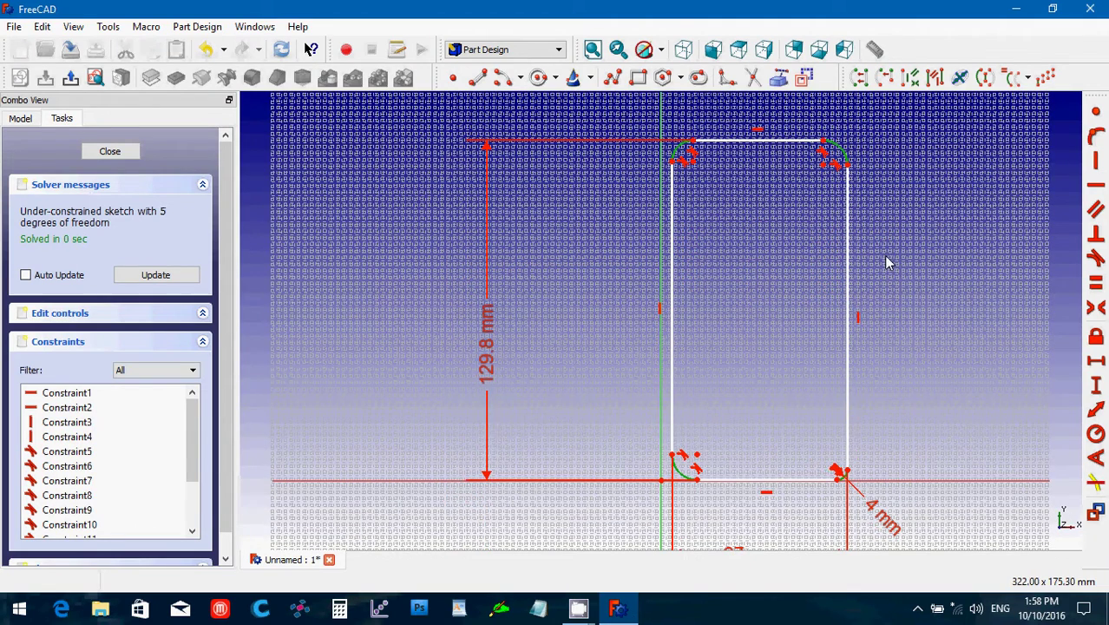
pyautogui.click(1095, 287)
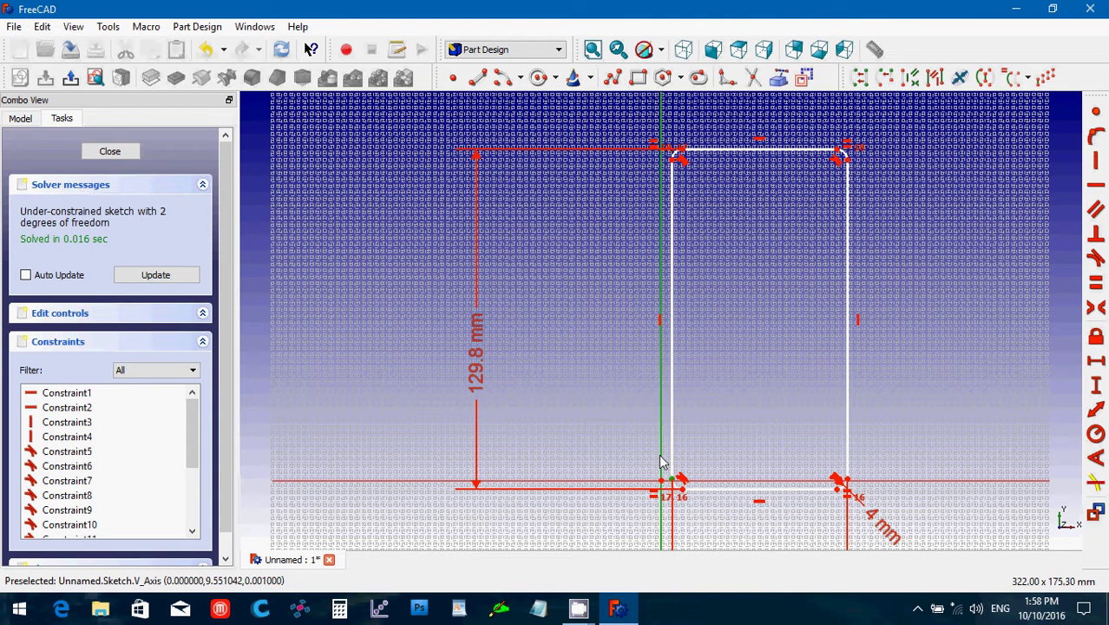
# Pin the rectangle's vertices onto the vertical and horizontal axes with point-on-object constraints.
pyautogui.click(1097, 159)
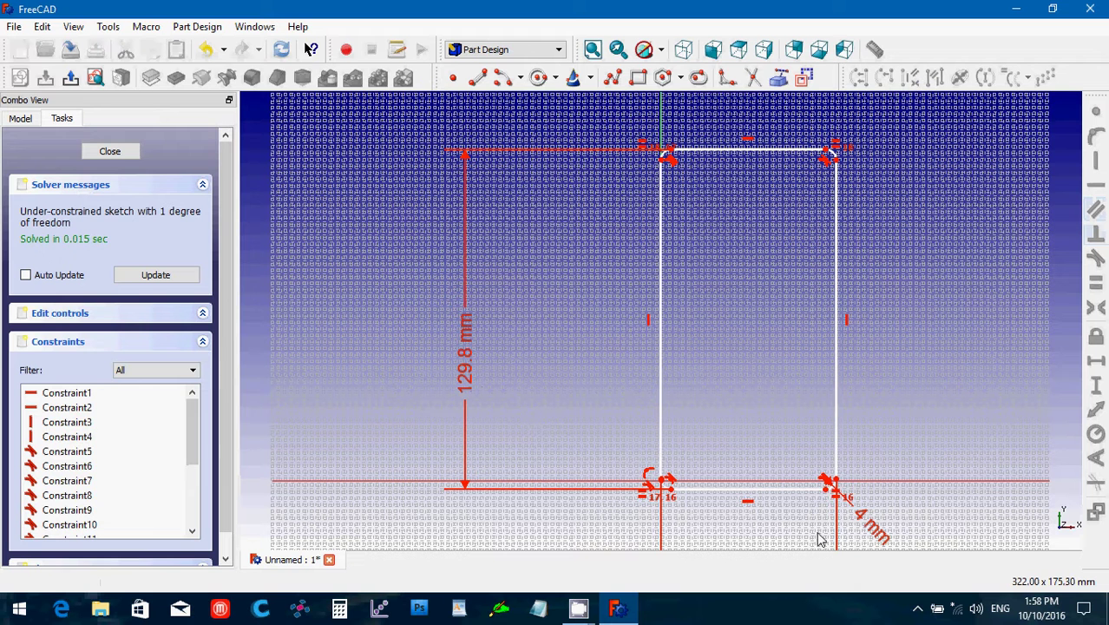
pyautogui.click(827, 489)
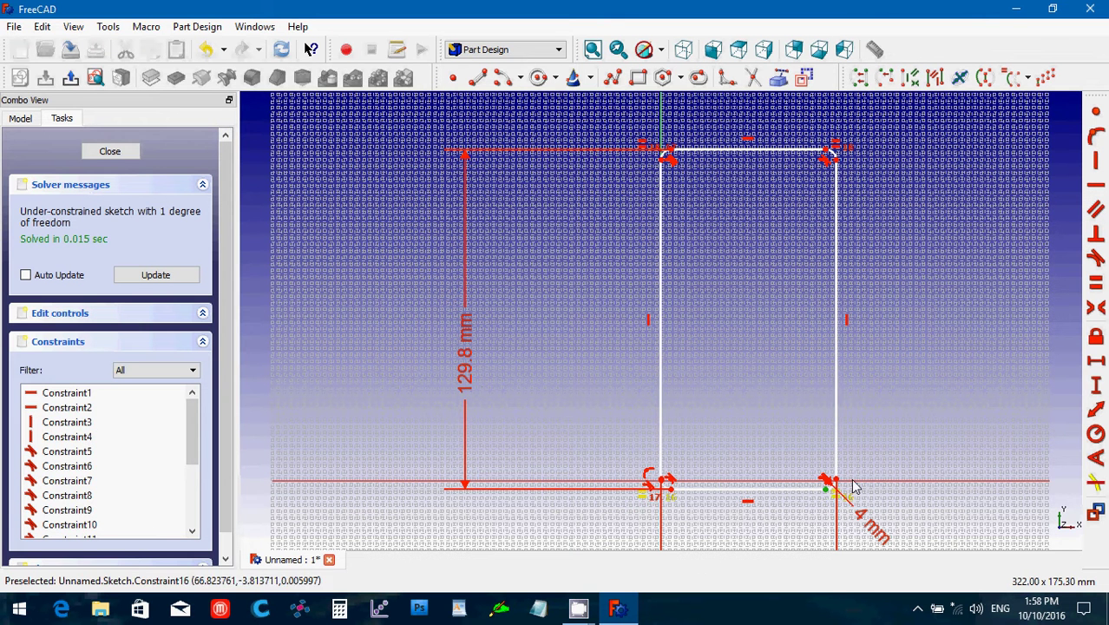
pyautogui.click(850, 486)
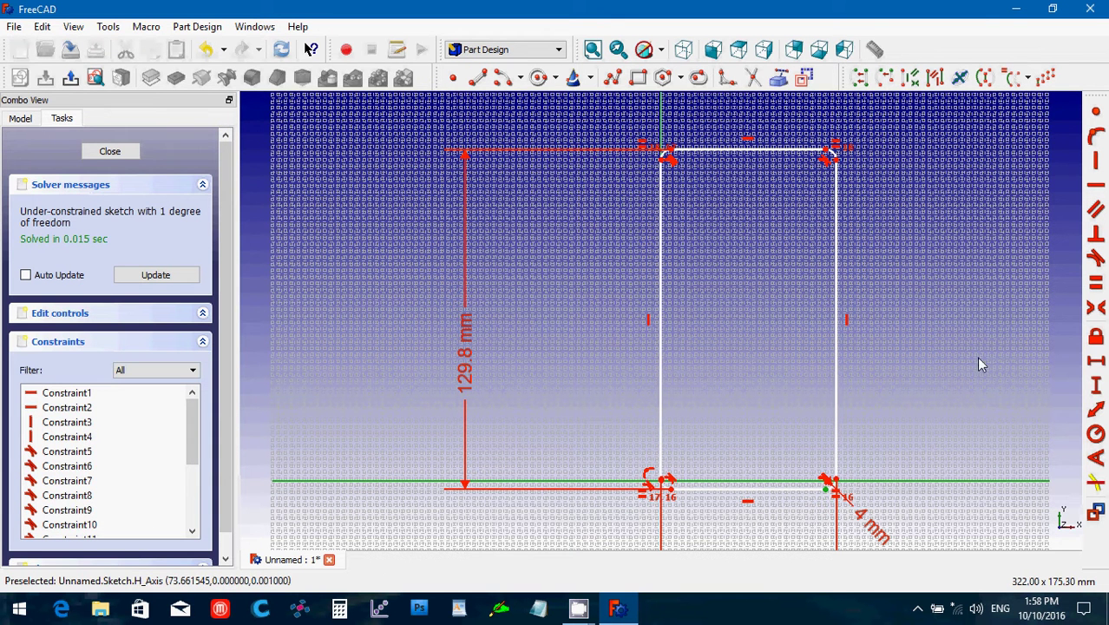
pyautogui.click(1095, 139)
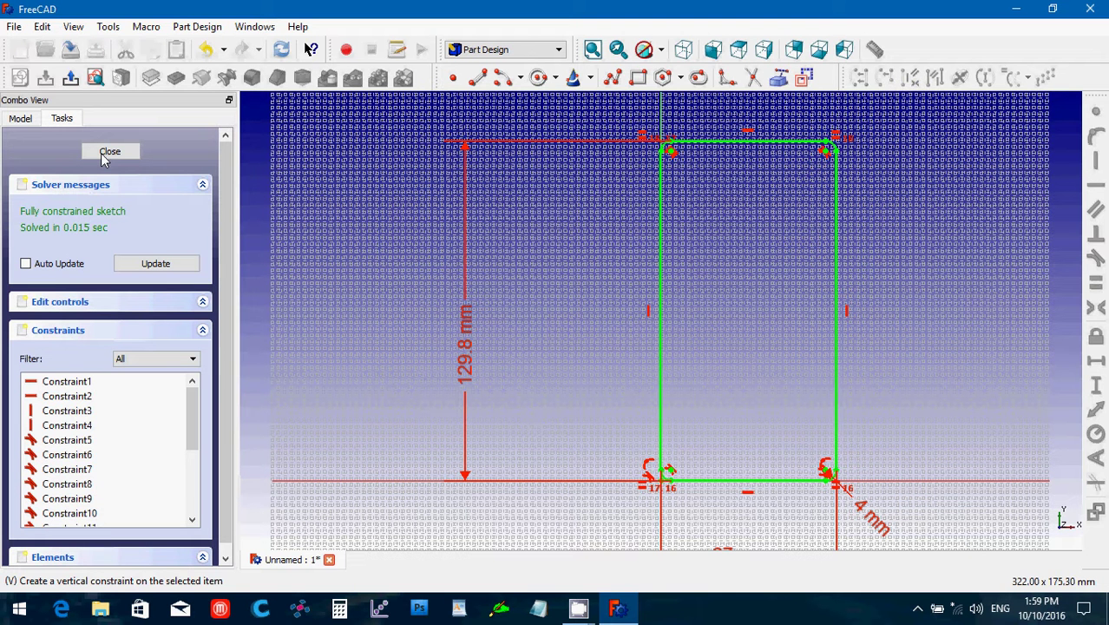
# Close the sketch, copy and paste it as Sketch001, and hide the copy.
pyautogui.click(105, 161)
pyautogui.click(107, 164)
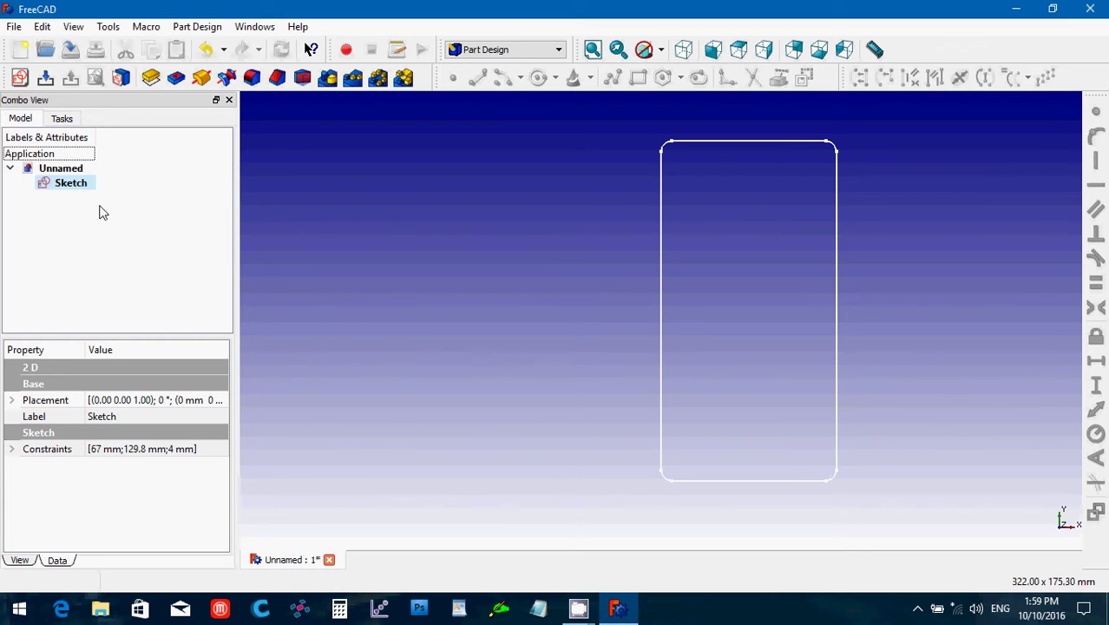
pyautogui.click(66, 190)
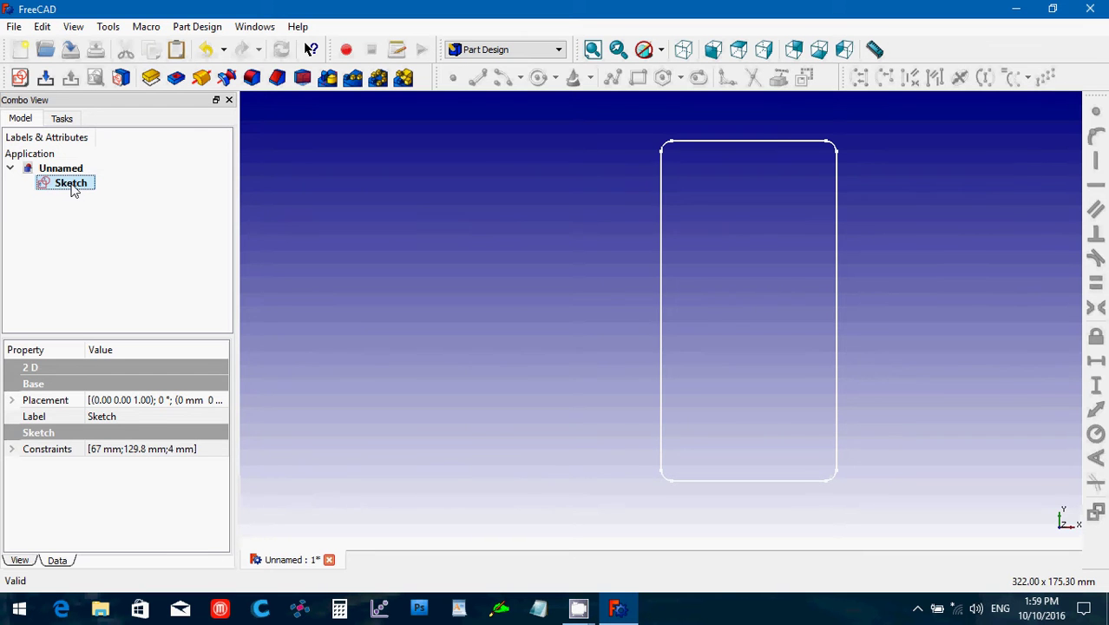
pyautogui.hotkey('ctrl', 'v')
pyautogui.click(74, 200)
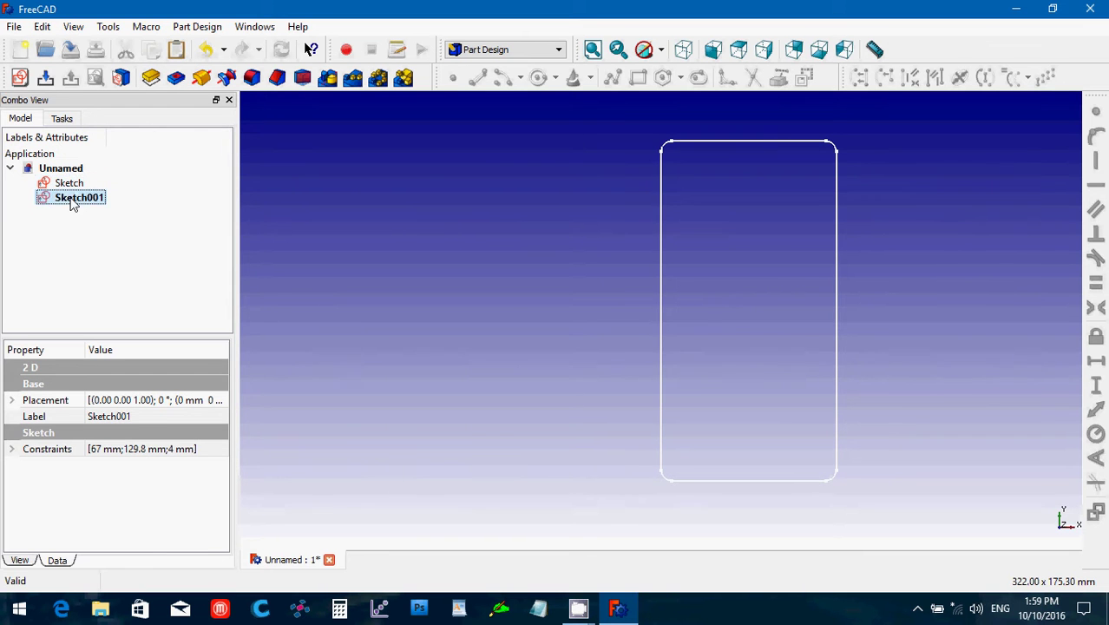
pyautogui.press('space')
# Pad the original Sketch 10 mm into a solid plate.
pyautogui.click(76, 184)
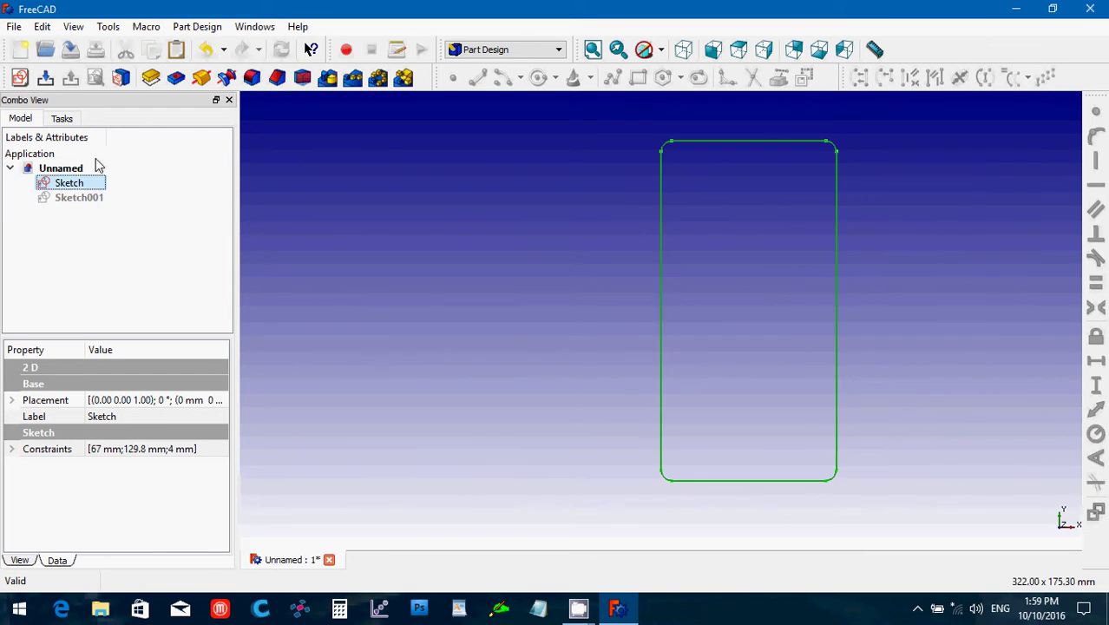
pyautogui.click(151, 78)
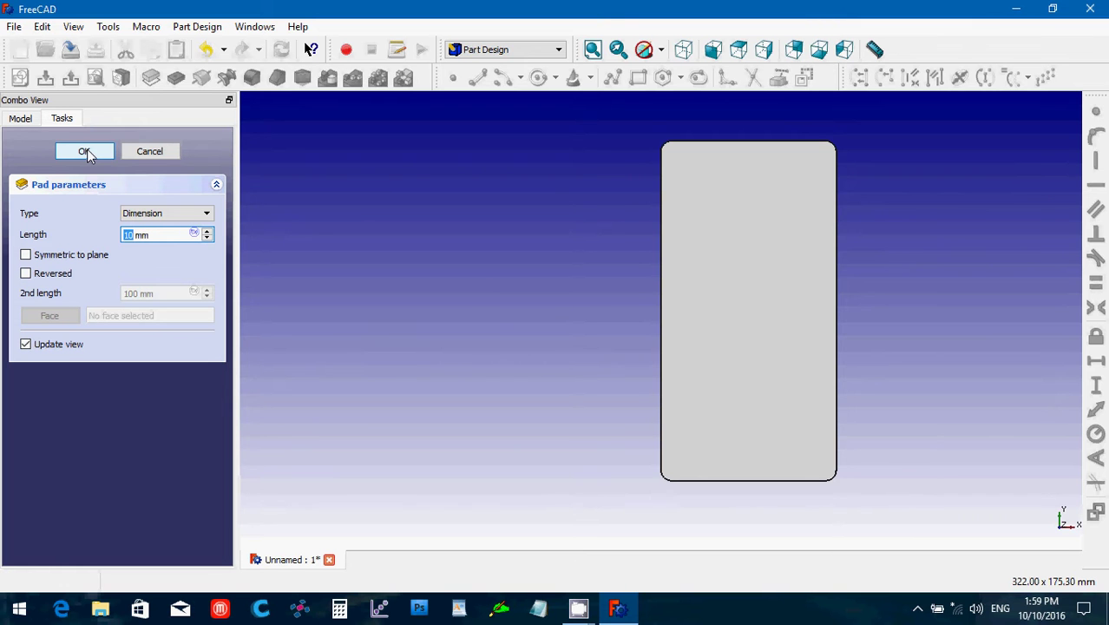
pyautogui.click(87, 153)
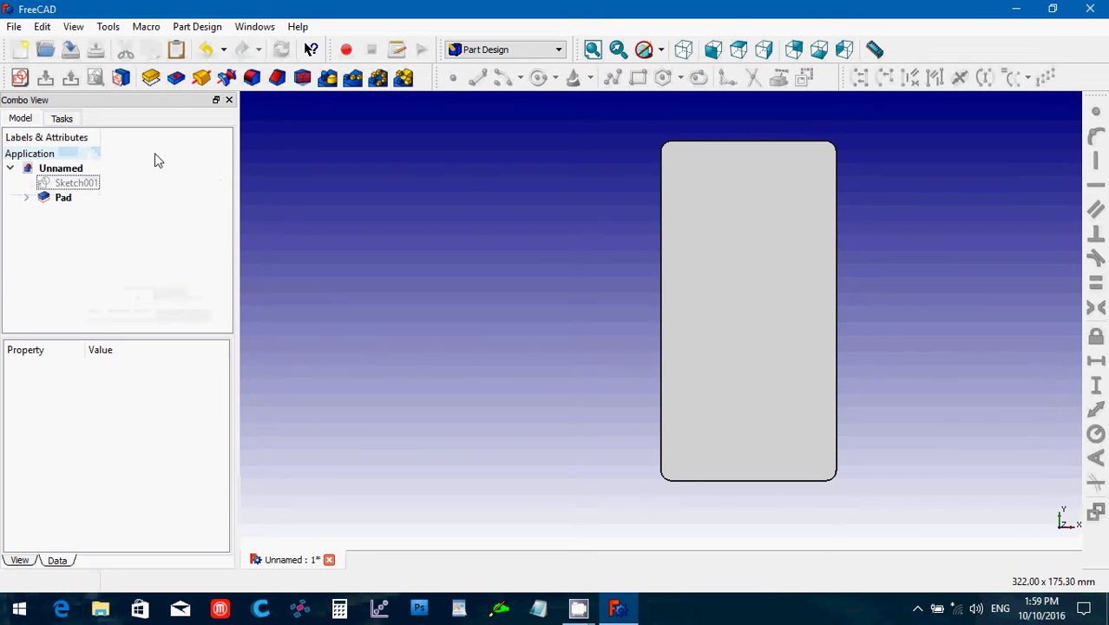
# View the 10 mm plate in isometric, left and rear views, zoom in, and select its face.
pyautogui.click(683, 50)
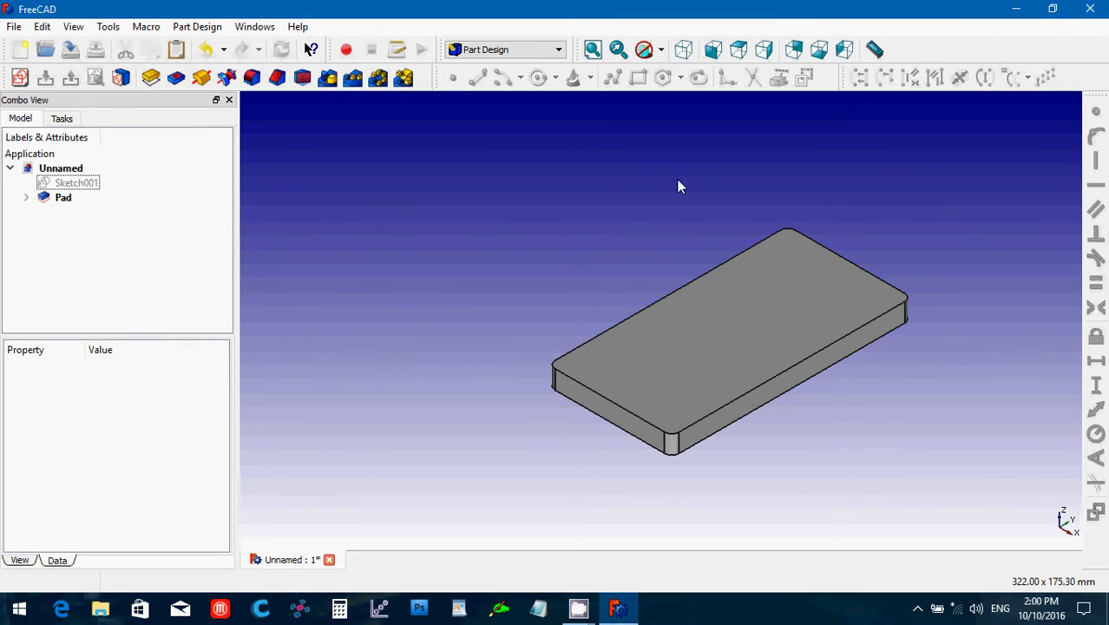
pyautogui.click(844, 50)
pyautogui.click(793, 50)
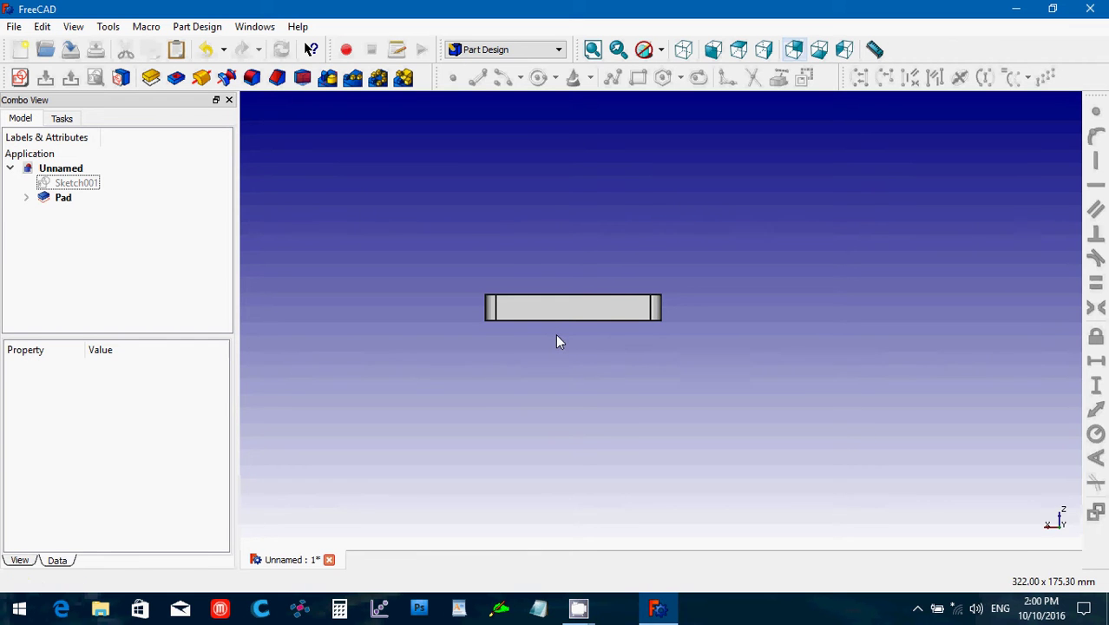
pyautogui.scroll(3, 555, 333)
pyautogui.click(556, 302)
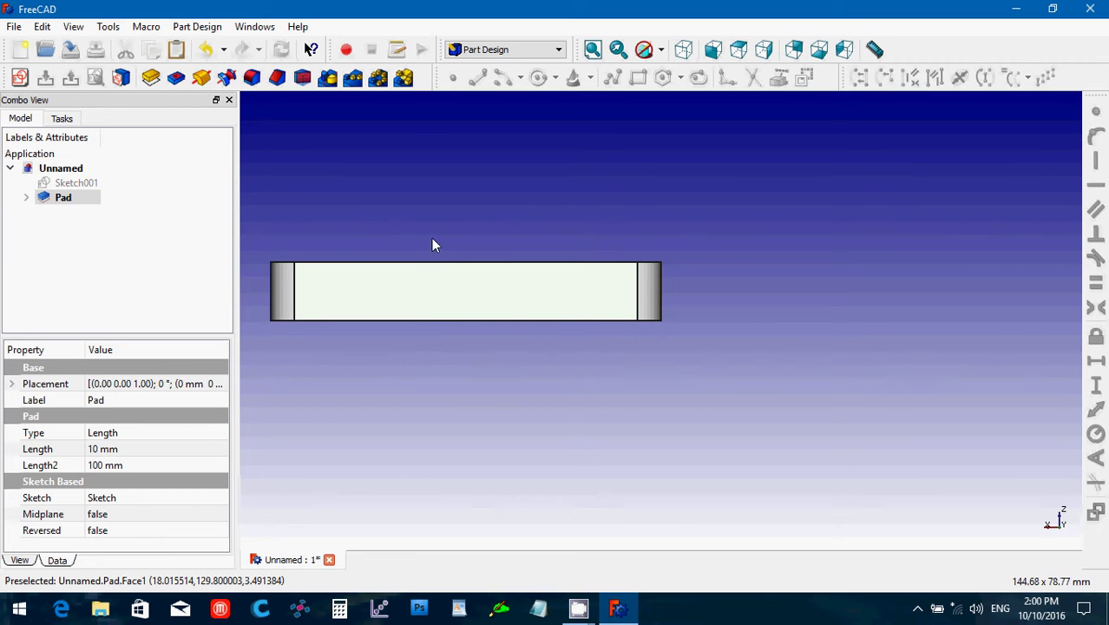
# Create a sketch on the accepted plane, then leave it and delete the empty Sketch002.
pyautogui.click(20, 78)
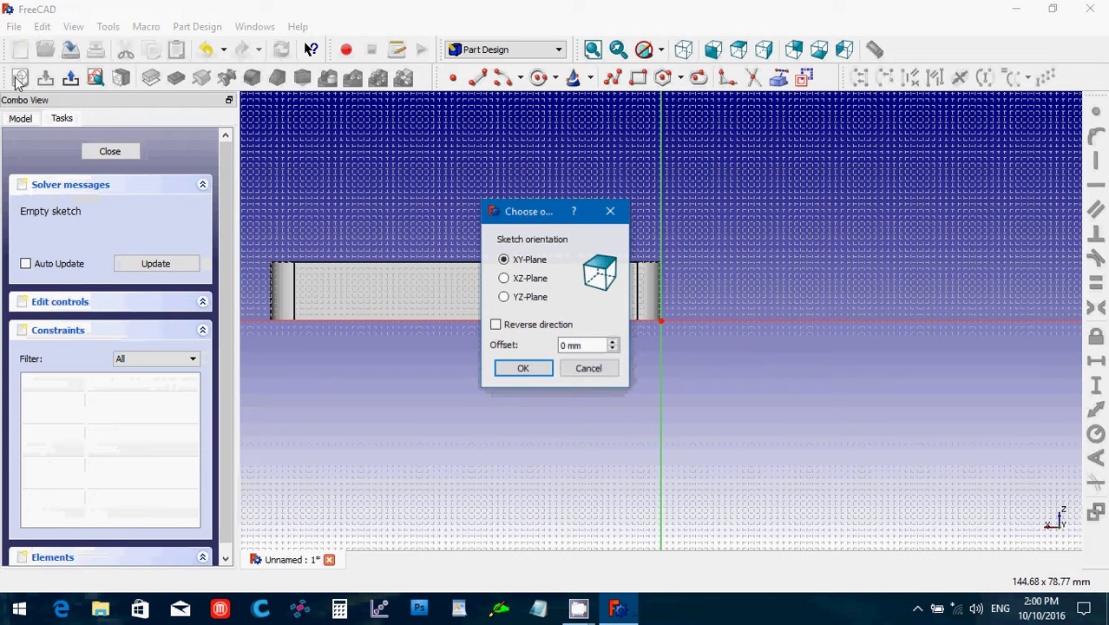
pyautogui.click(588, 369)
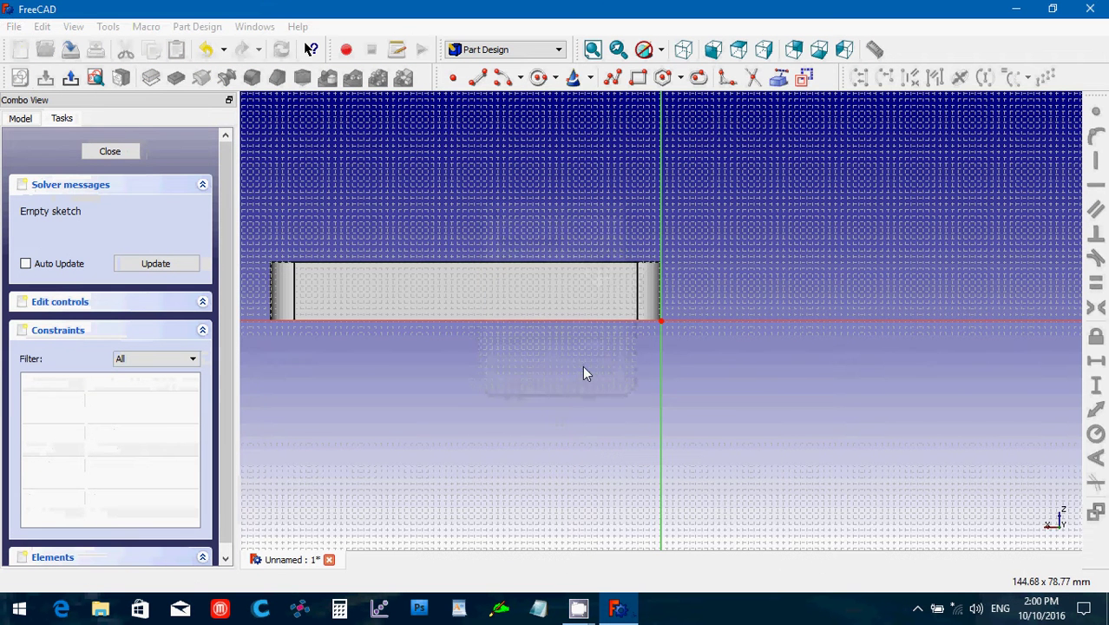
pyautogui.click(103, 152)
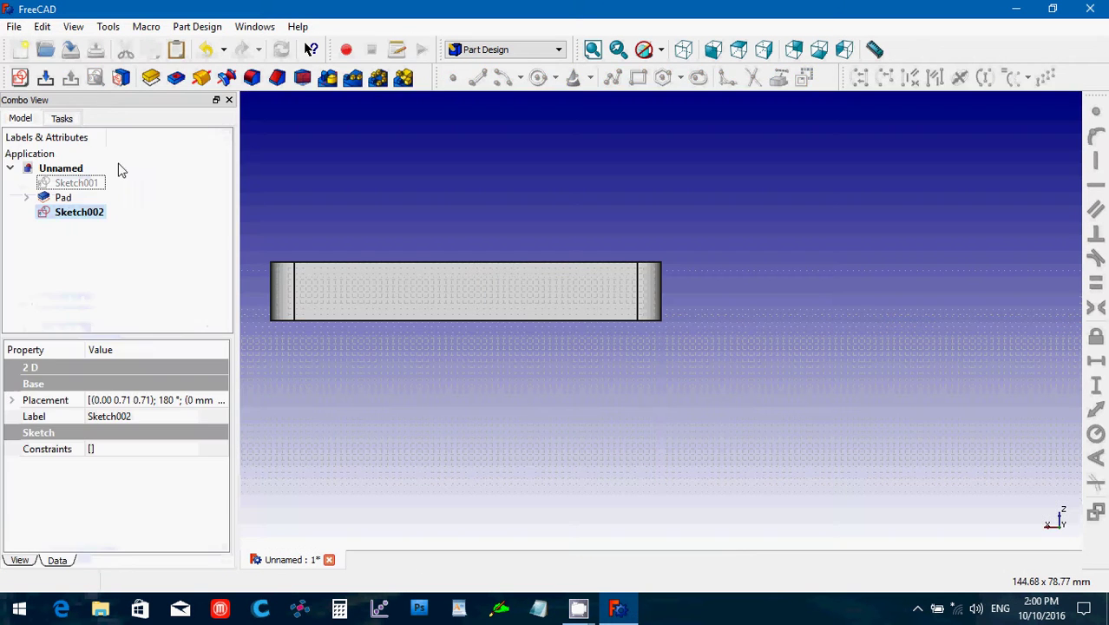
pyautogui.click(68, 217)
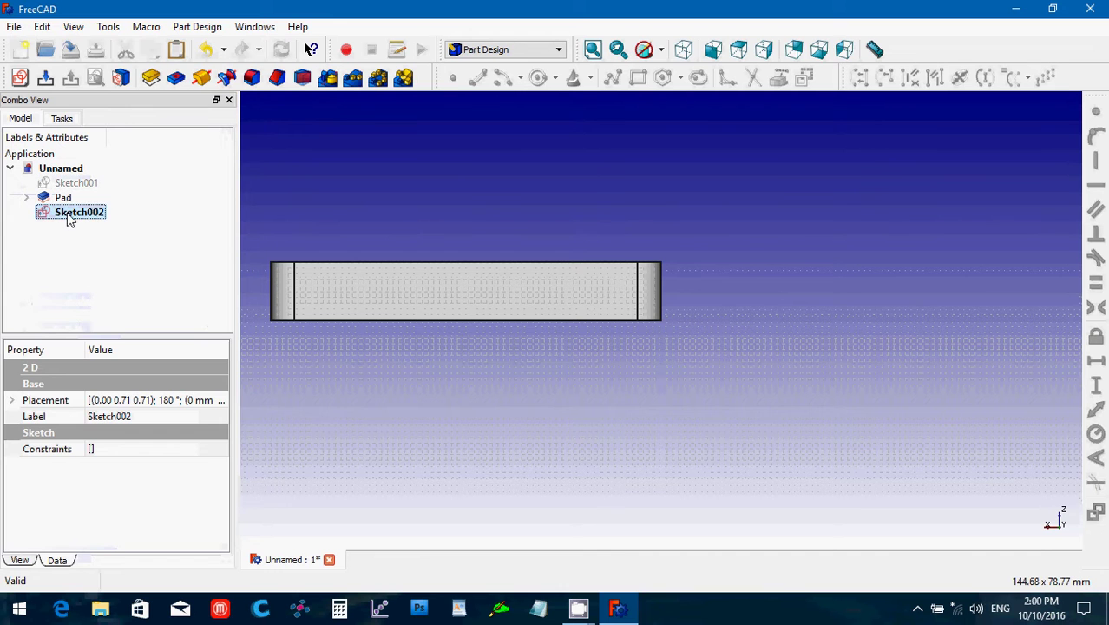
pyautogui.press('Delete')
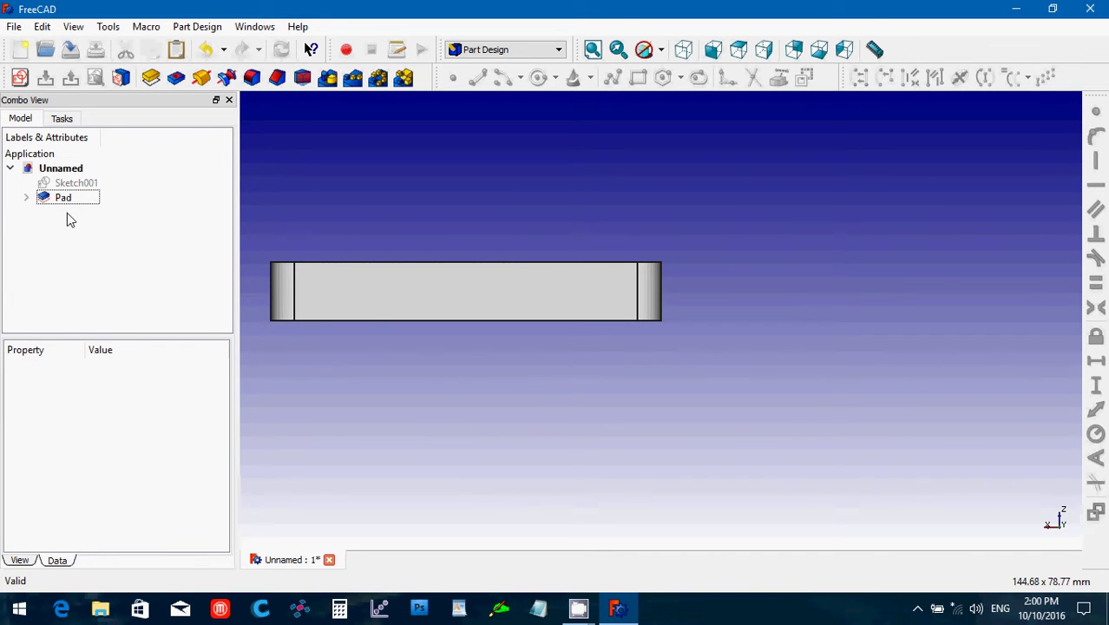
# Select the padded plate and create a new sketch on its side face.
pyautogui.click(374, 312)
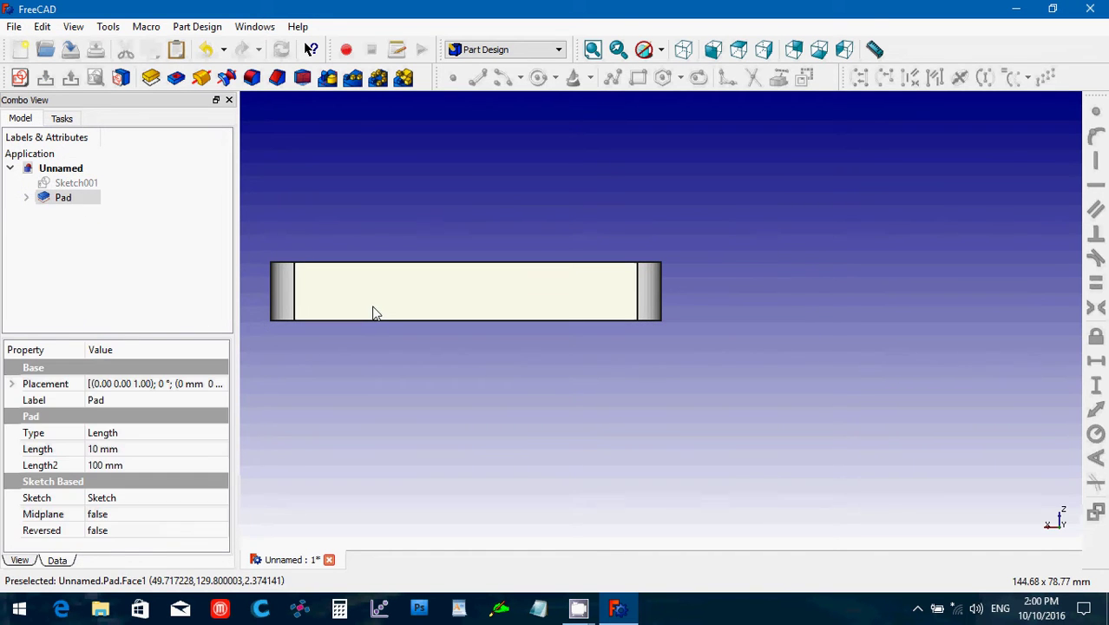
pyautogui.click(19, 78)
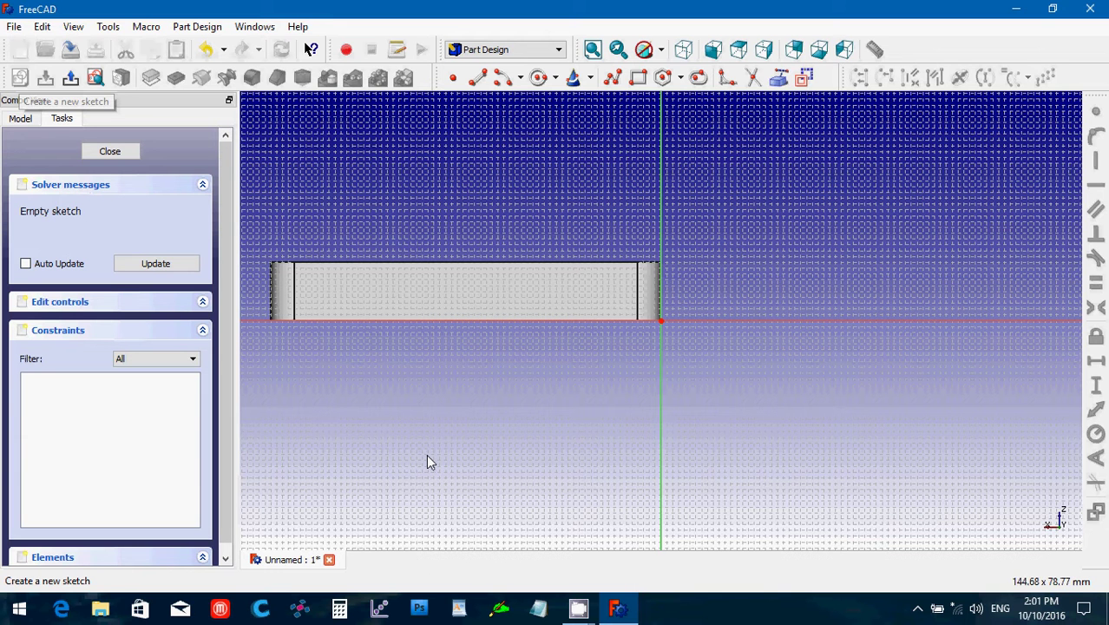
pyautogui.click(539, 78)
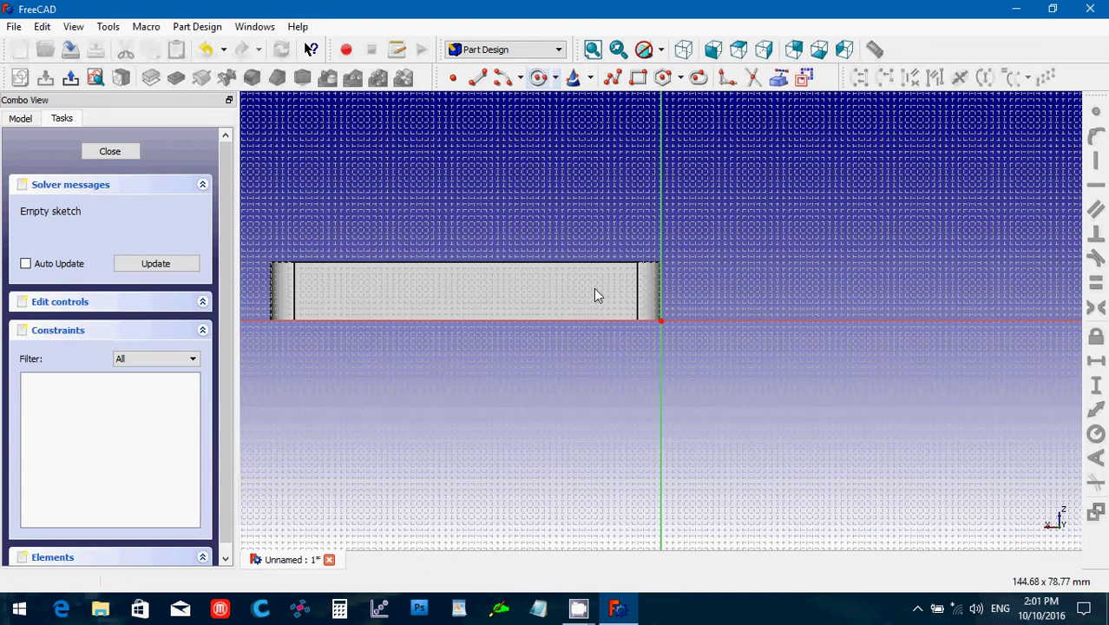
# Draw a circle on the pad face and constrain its radius to 1.9 mm.
pyautogui.click(538, 77)
pyautogui.click(591, 292)
pyautogui.click(578, 279)
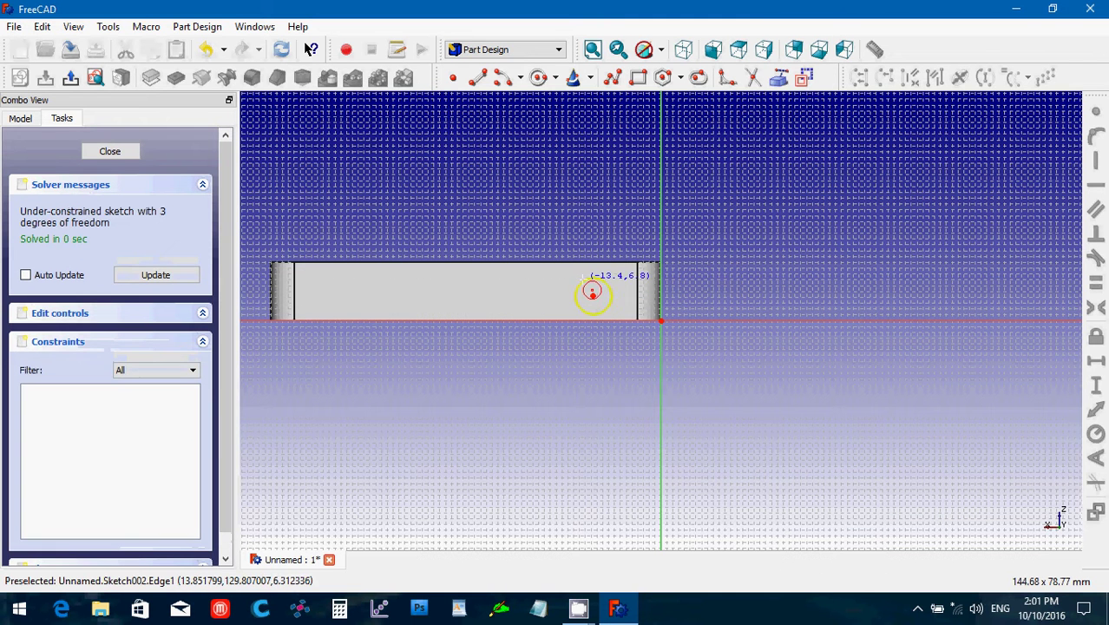
pyautogui.rightClick(576, 280)
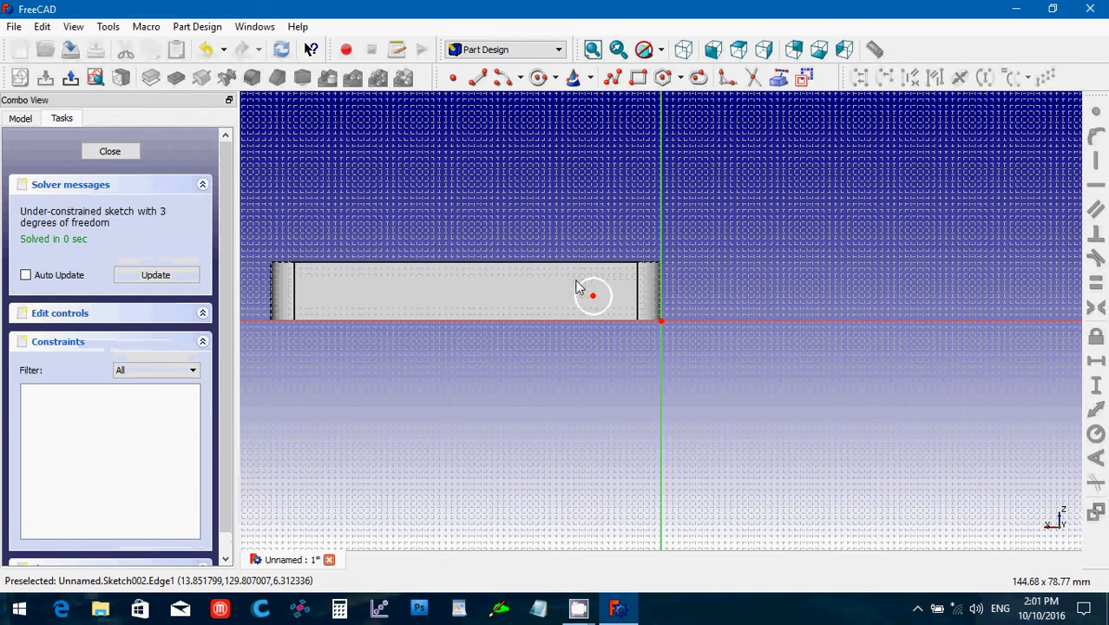
pyautogui.click(606, 312)
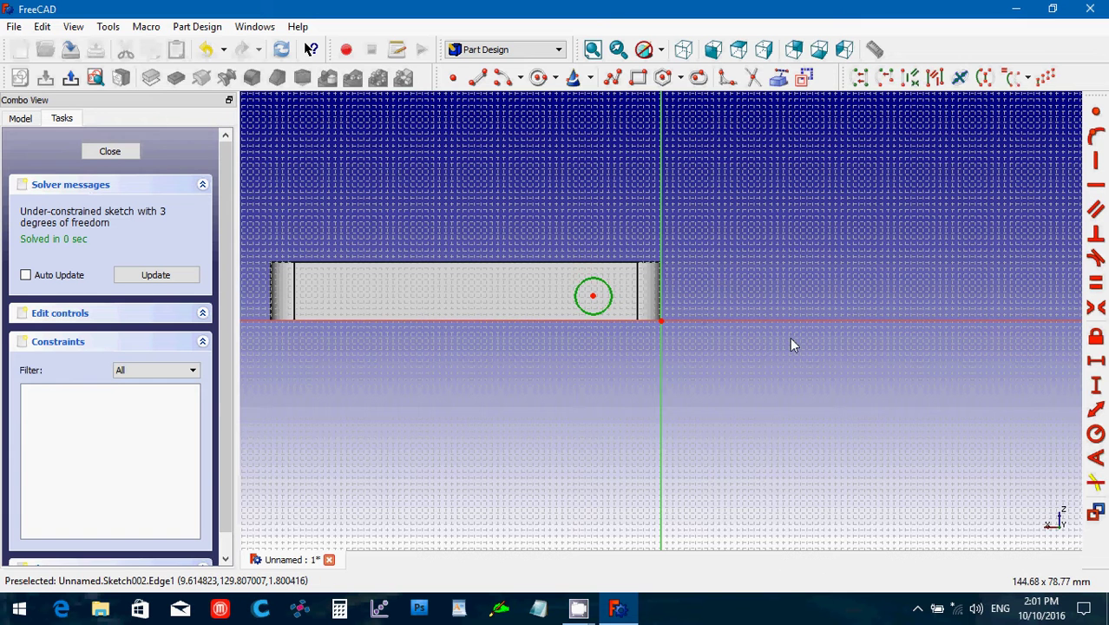
pyautogui.click(1096, 435)
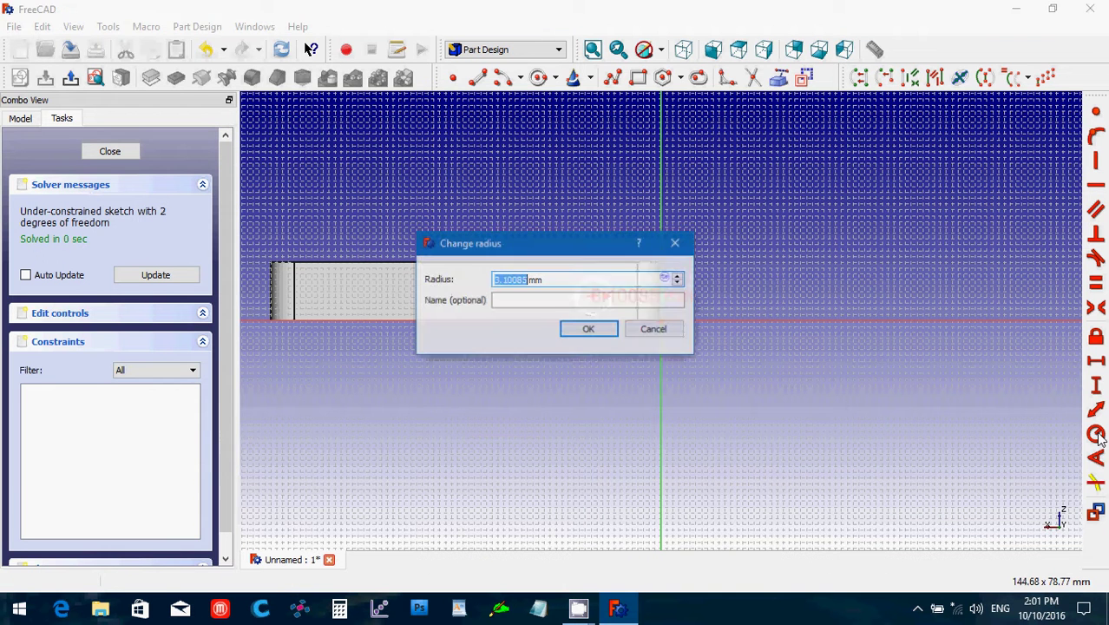
pyautogui.write('1.9')
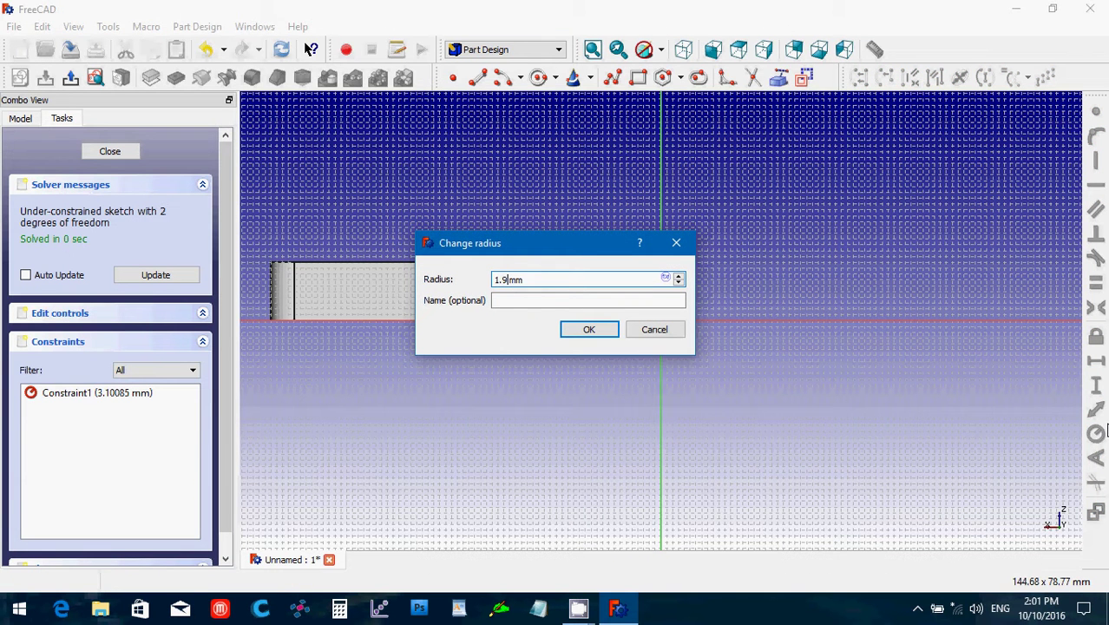
pyautogui.press('Return')
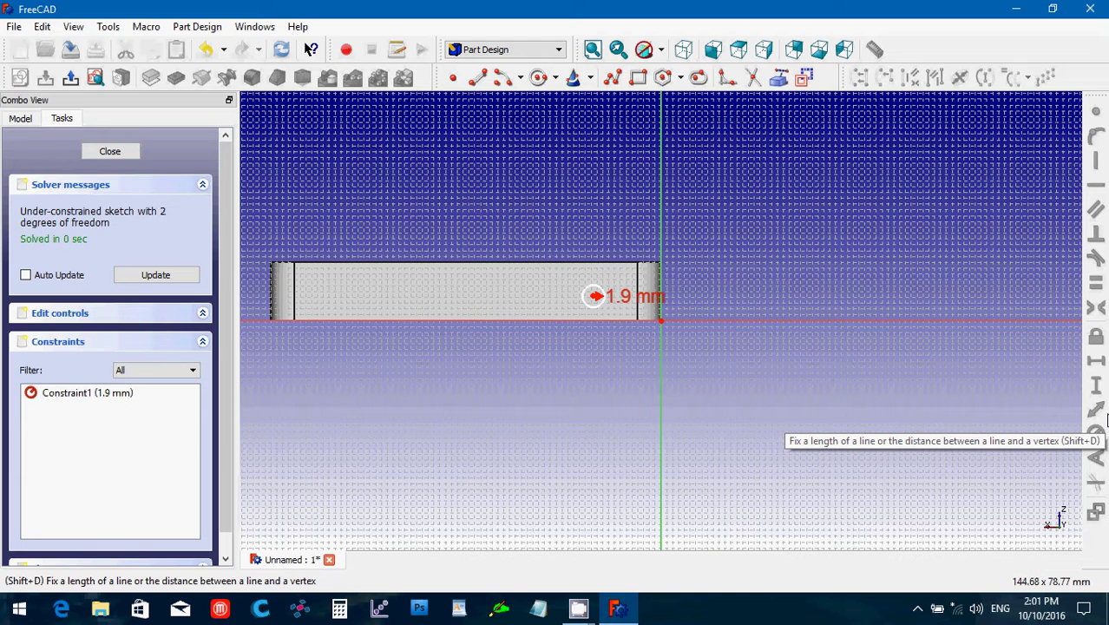
# Constrain the circle's centre 1.6 mm vertically from the horizontal axis.
pyautogui.click(595, 297)
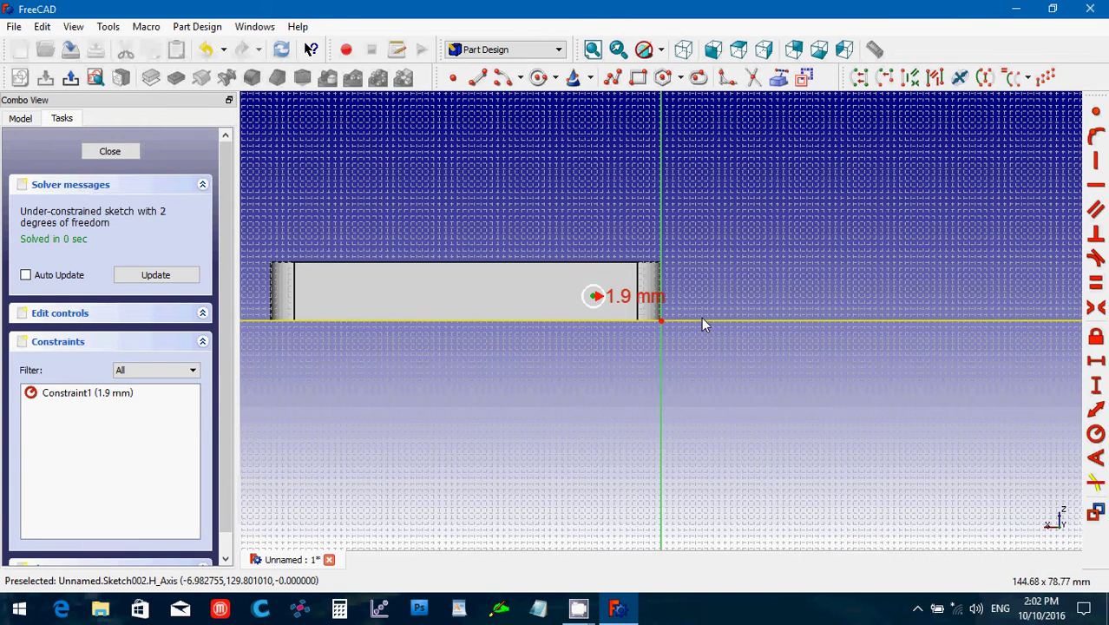
pyautogui.click(703, 322)
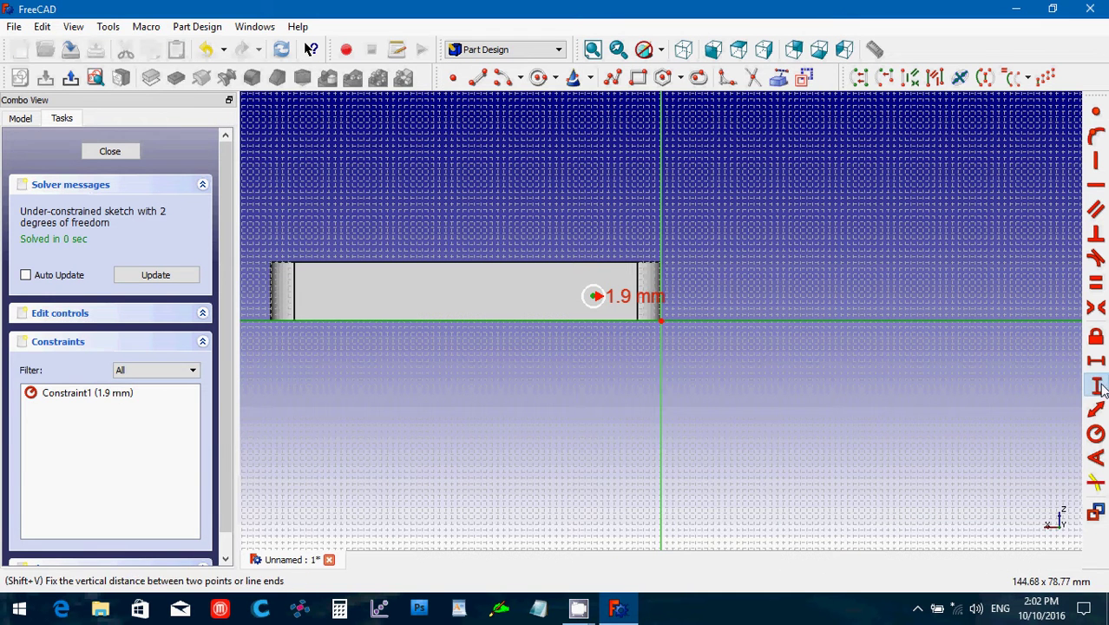
pyautogui.click(1097, 387)
pyautogui.write('1.6mm')
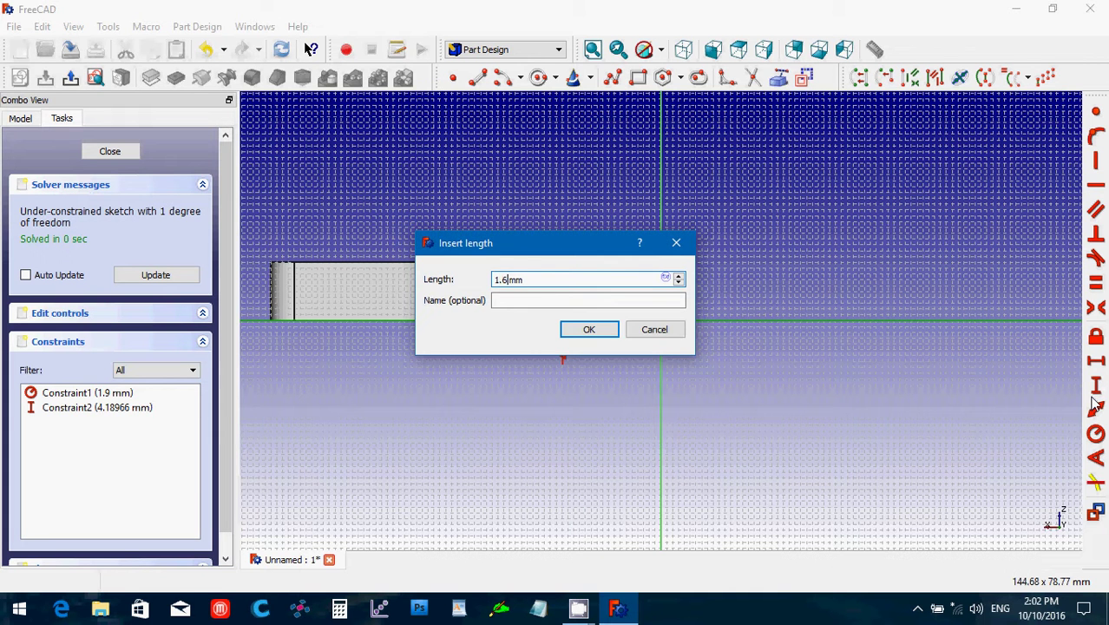
pyautogui.press('Return')
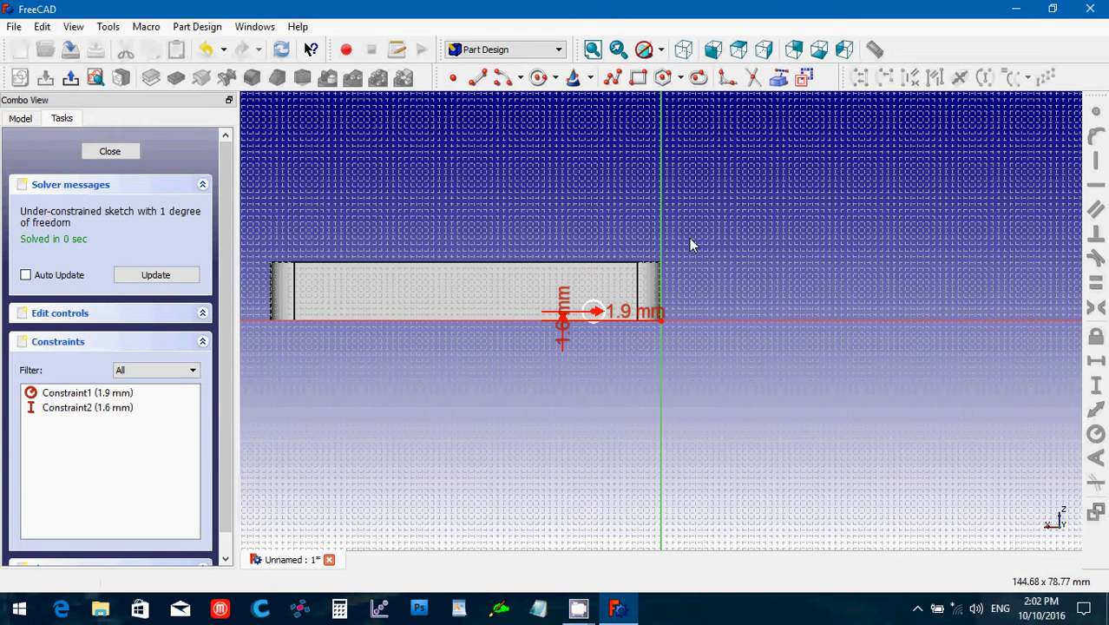
# Compute 1.6 + 1.9 = 3.5 in Windows Calculator, then close it.
pyautogui.click(339, 610)
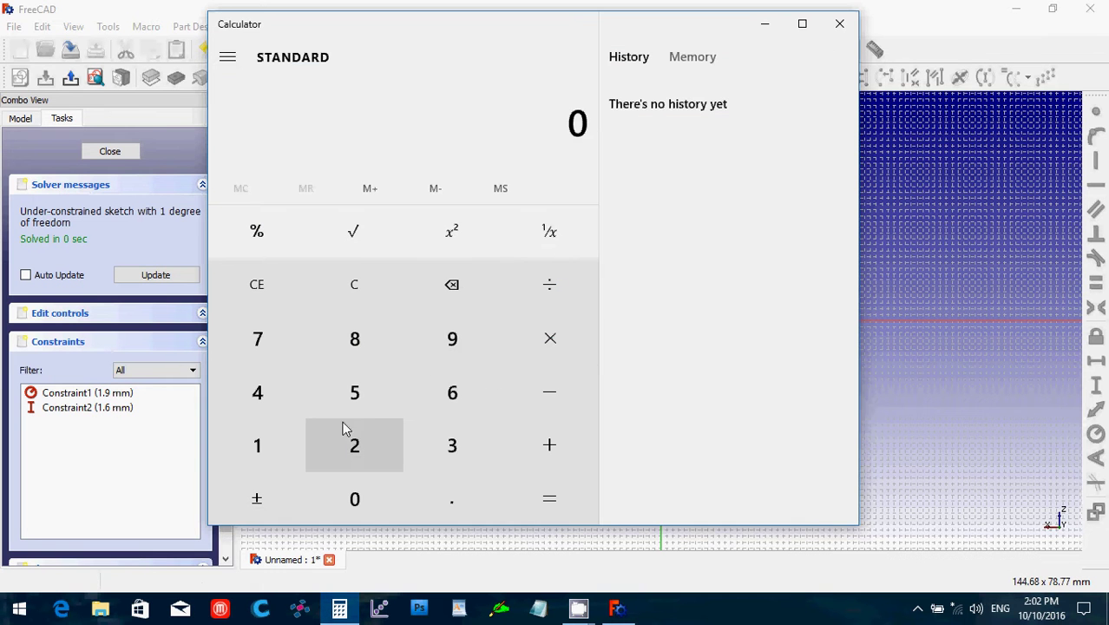
pyautogui.click(269, 439)
pyautogui.click(464, 510)
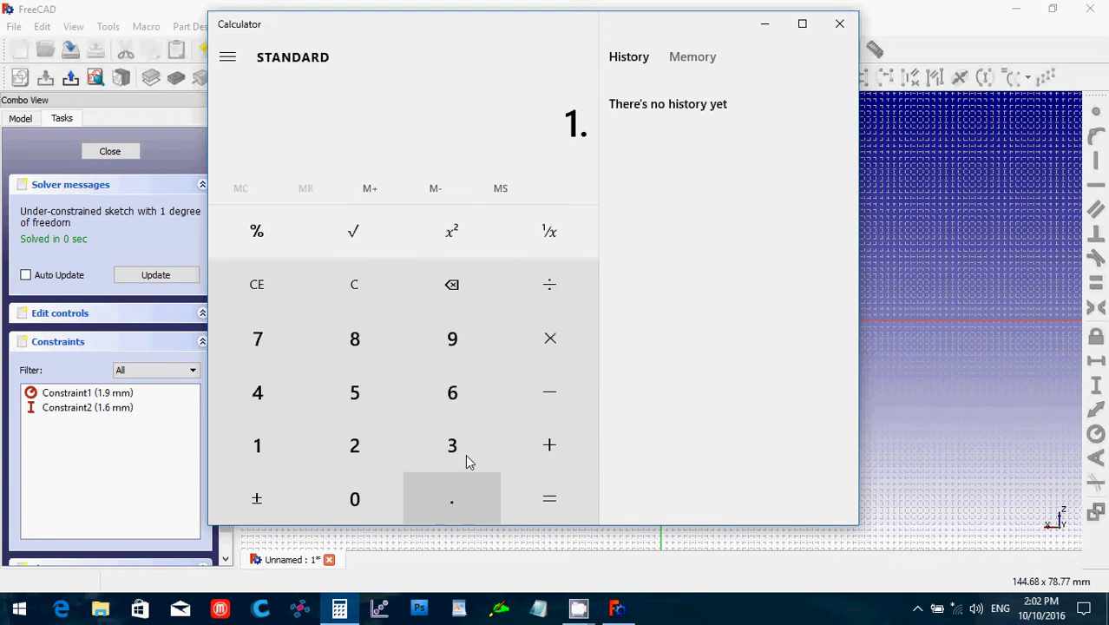
pyautogui.click(461, 406)
pyautogui.click(540, 444)
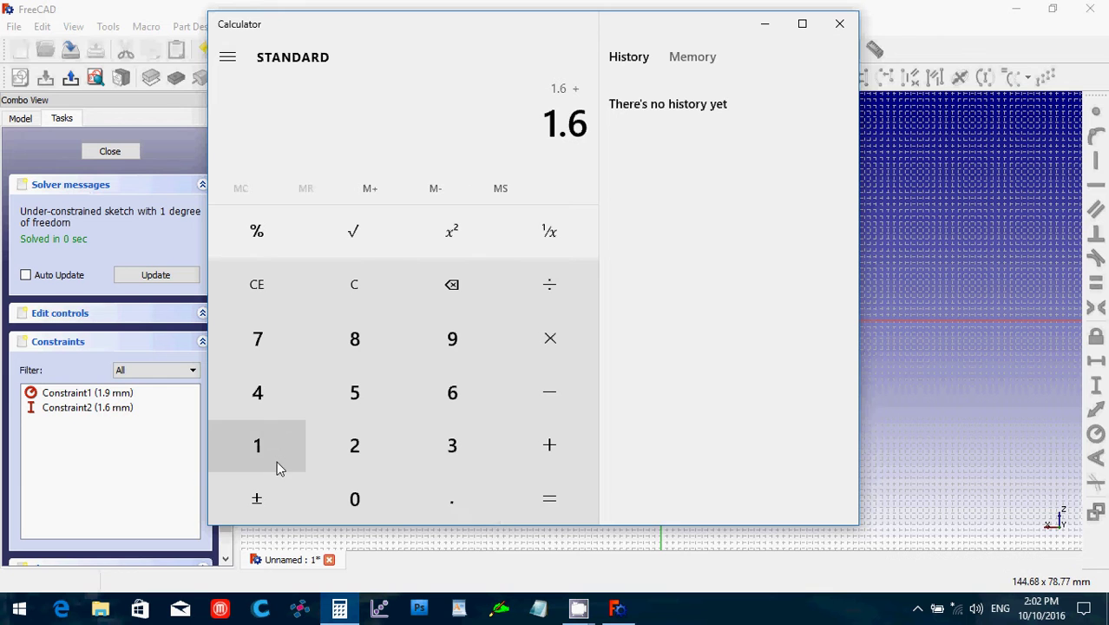
pyautogui.click(276, 461)
pyautogui.click(449, 489)
pyautogui.click(469, 347)
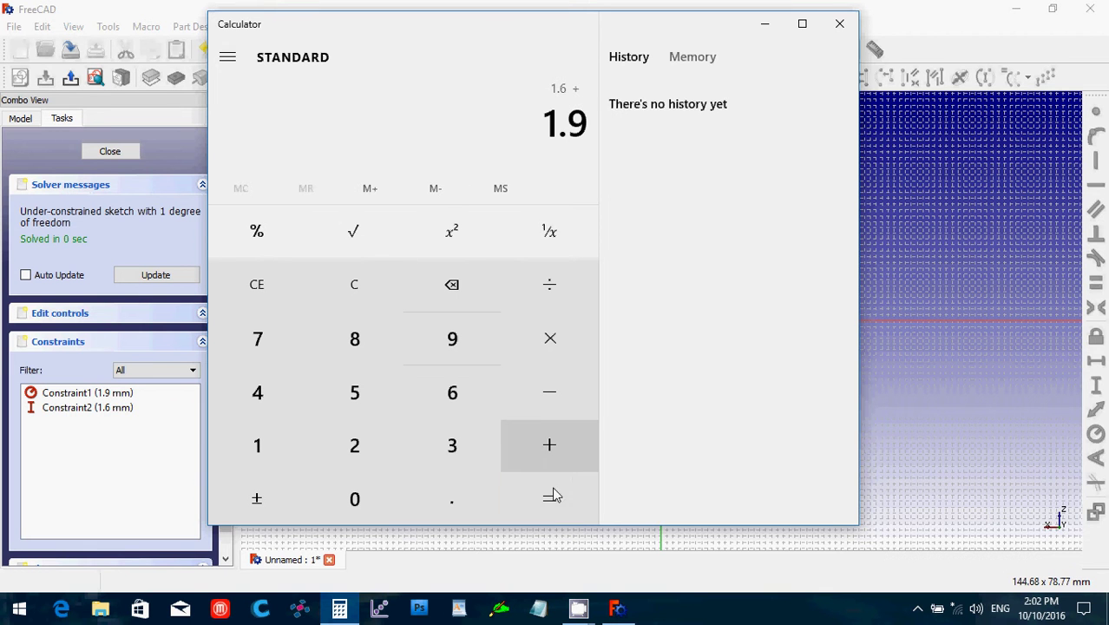
pyautogui.click(561, 499)
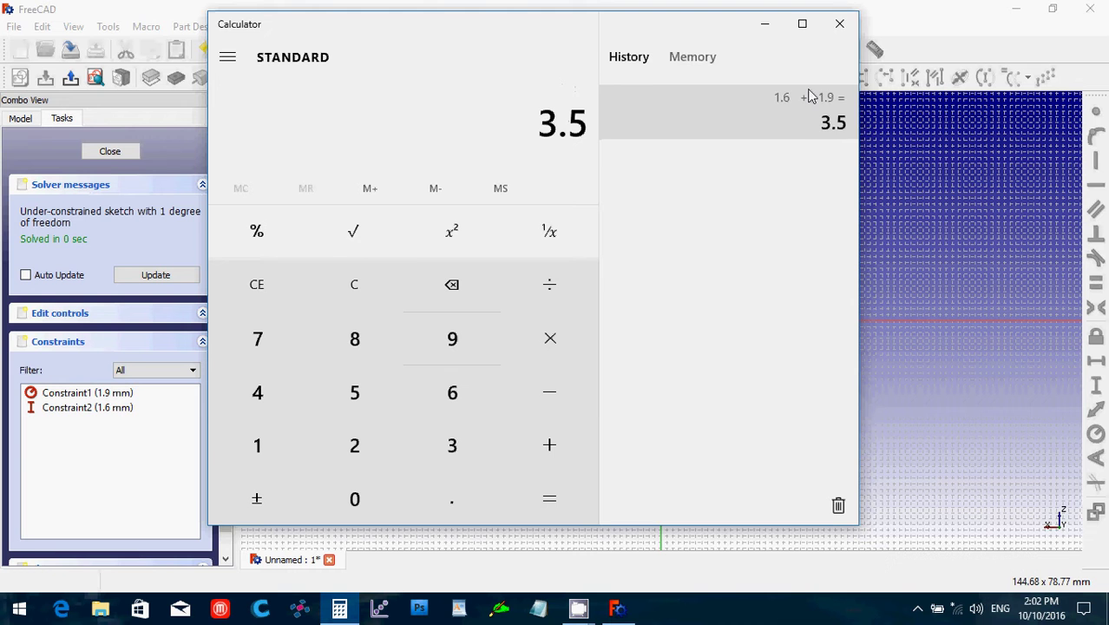
pyautogui.click(841, 33)
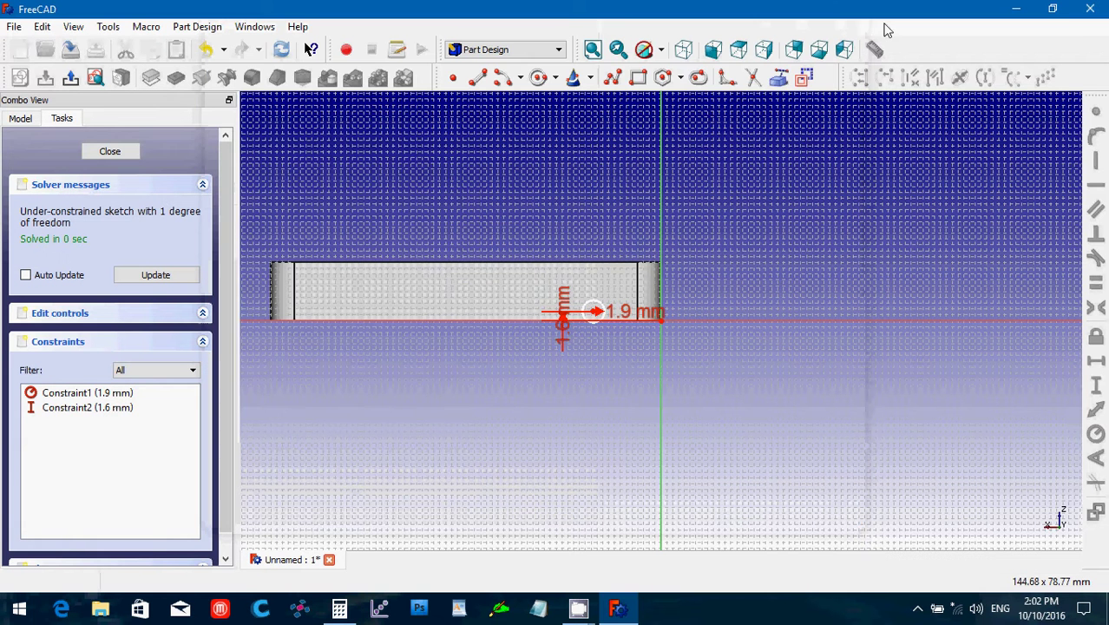
# Change the circle's vertical distance to 3.5 mm and move its label below the sketch.
pyautogui.doubleClick(563, 336)
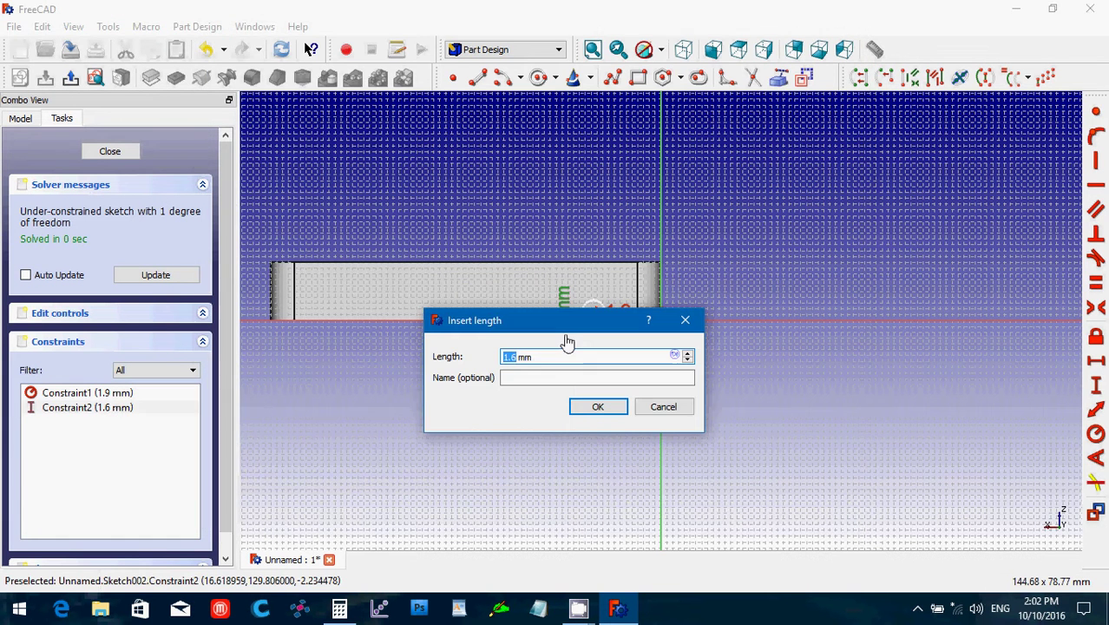
pyautogui.write('3.5')
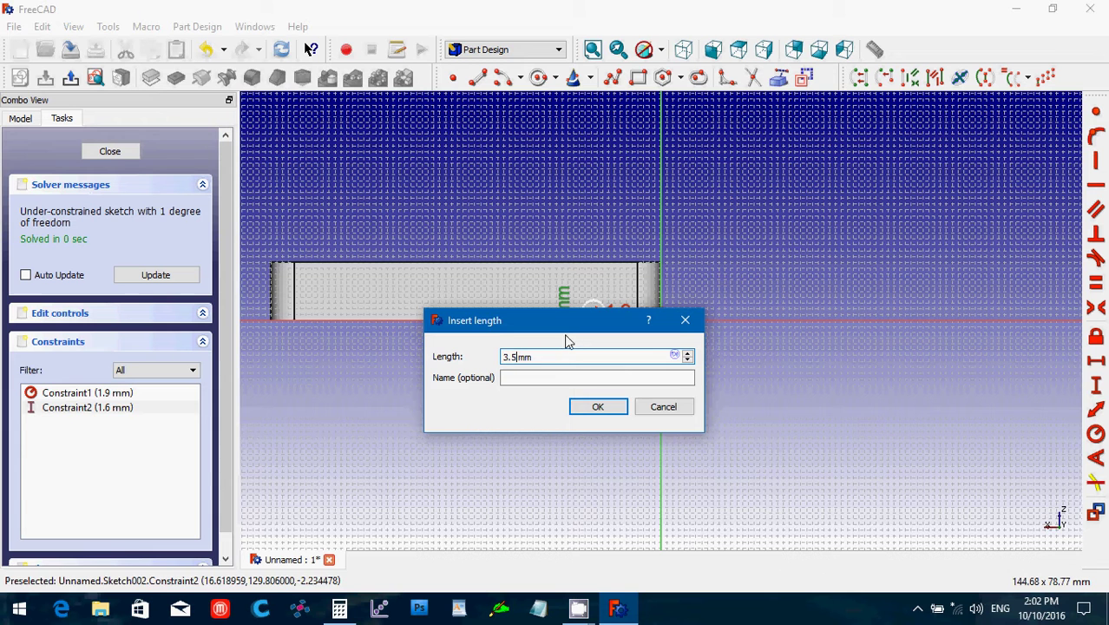
pyautogui.click(587, 403)
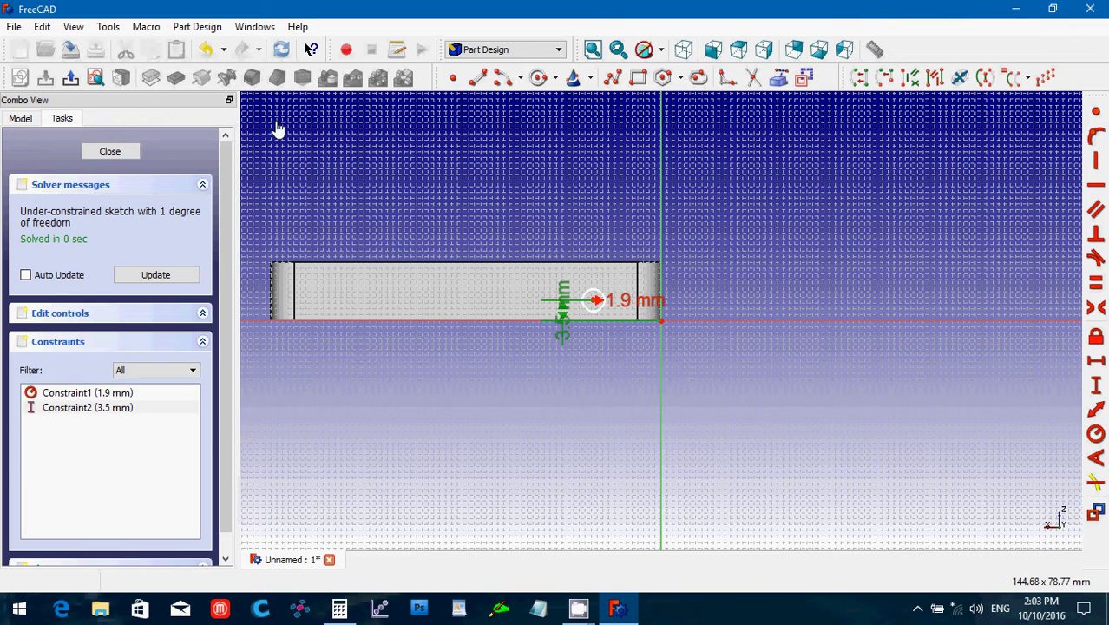
pyautogui.moveTo(564, 322); pyautogui.dragTo(547, 410)
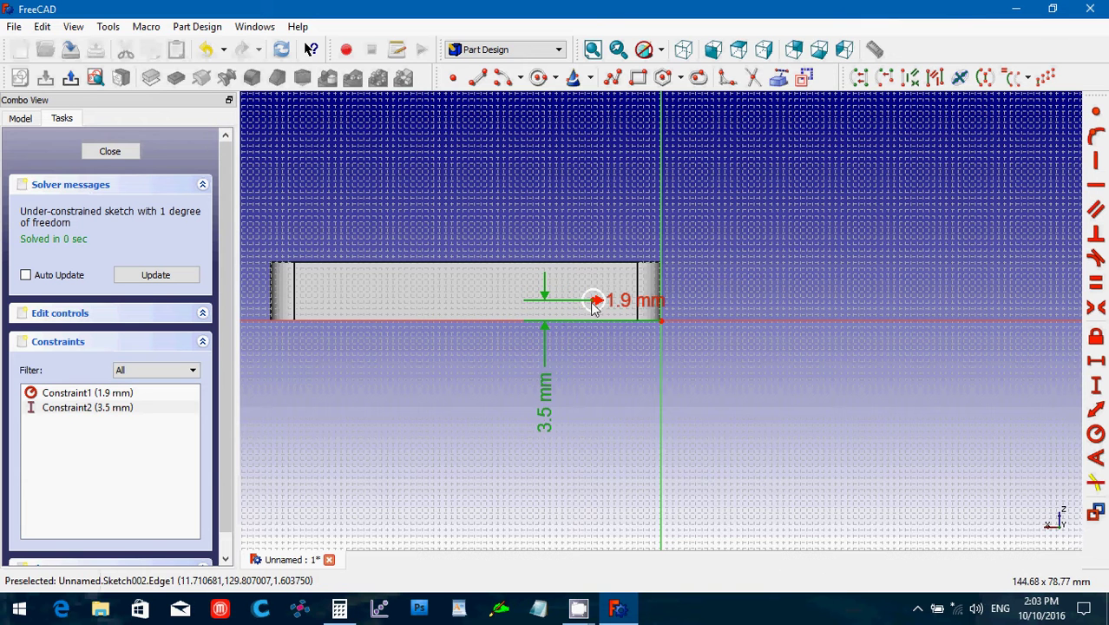
# Constrain the circle's centre 19 mm horizontally from the vertical axis.
pyautogui.click(661, 241)
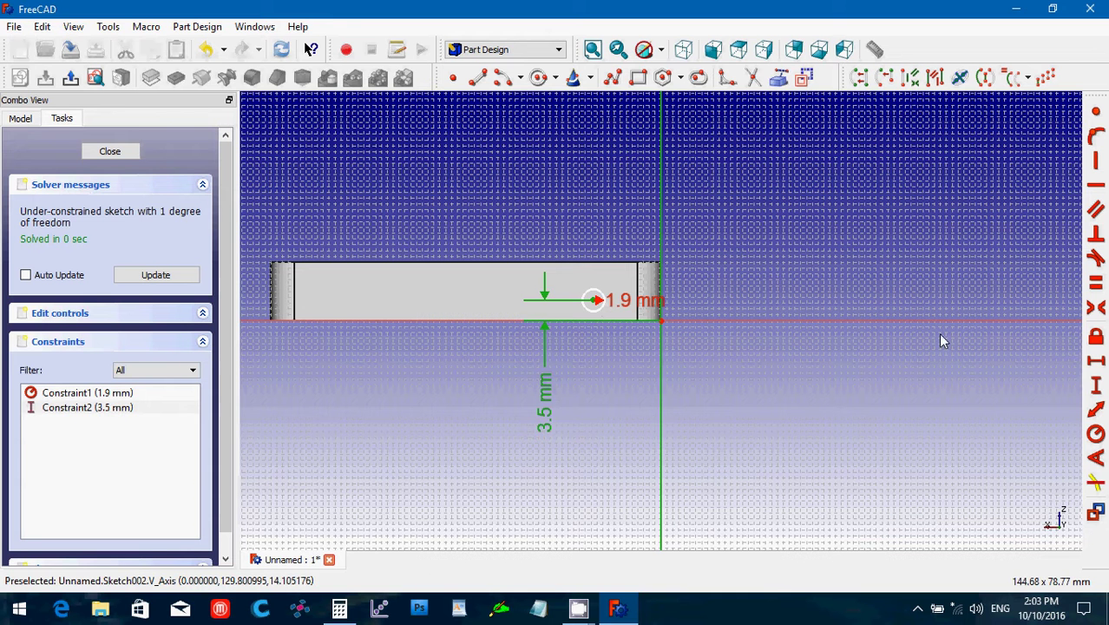
pyautogui.click(1094, 365)
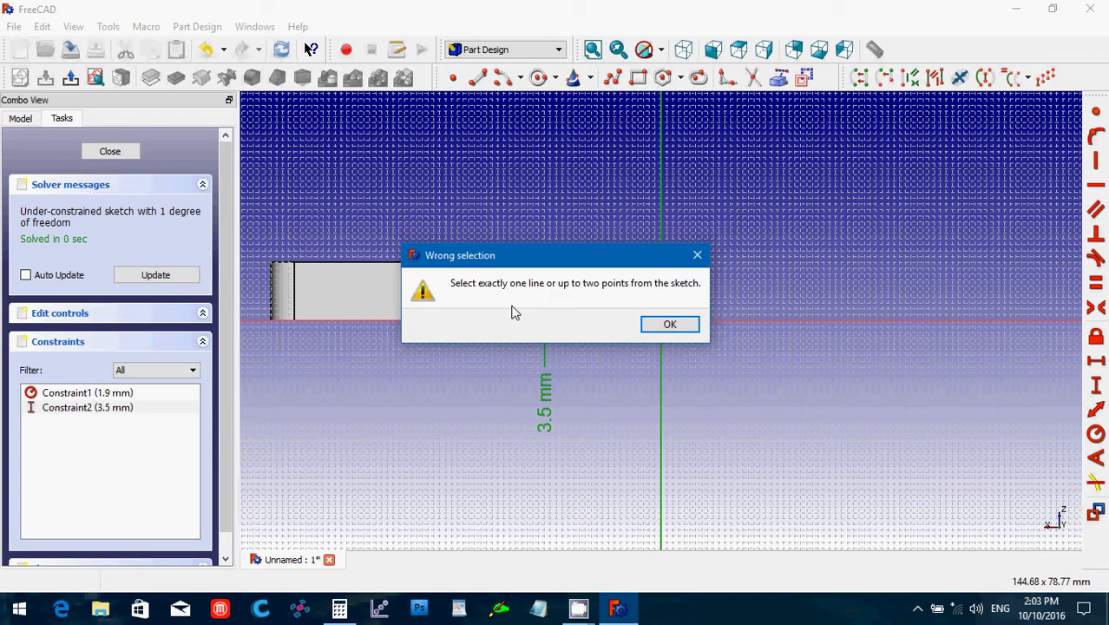
pyautogui.click(661, 324)
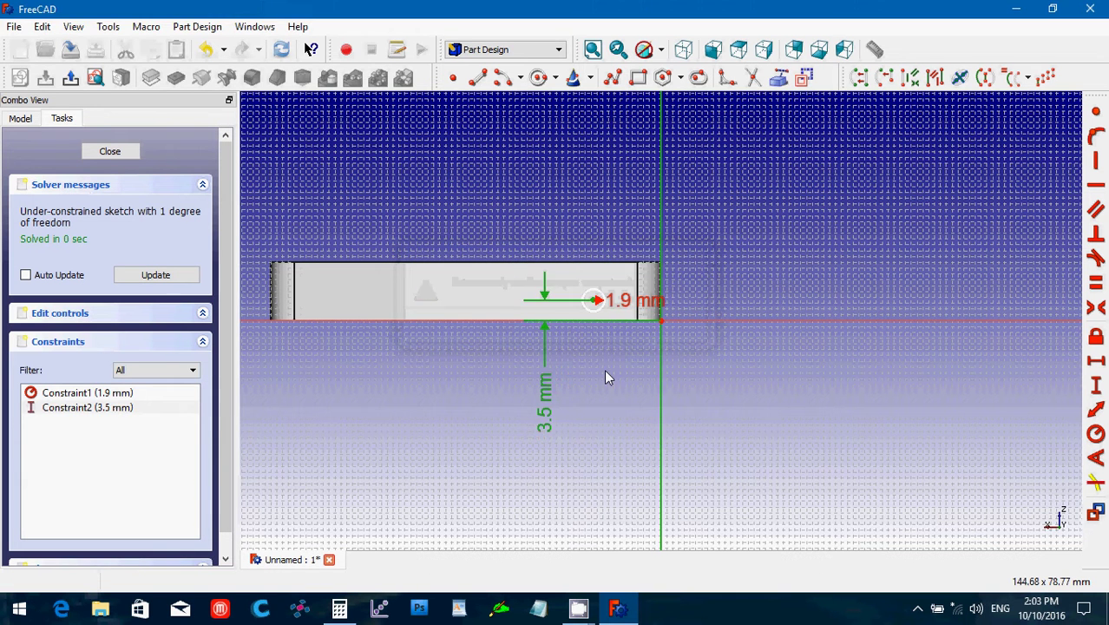
pyautogui.click(595, 303)
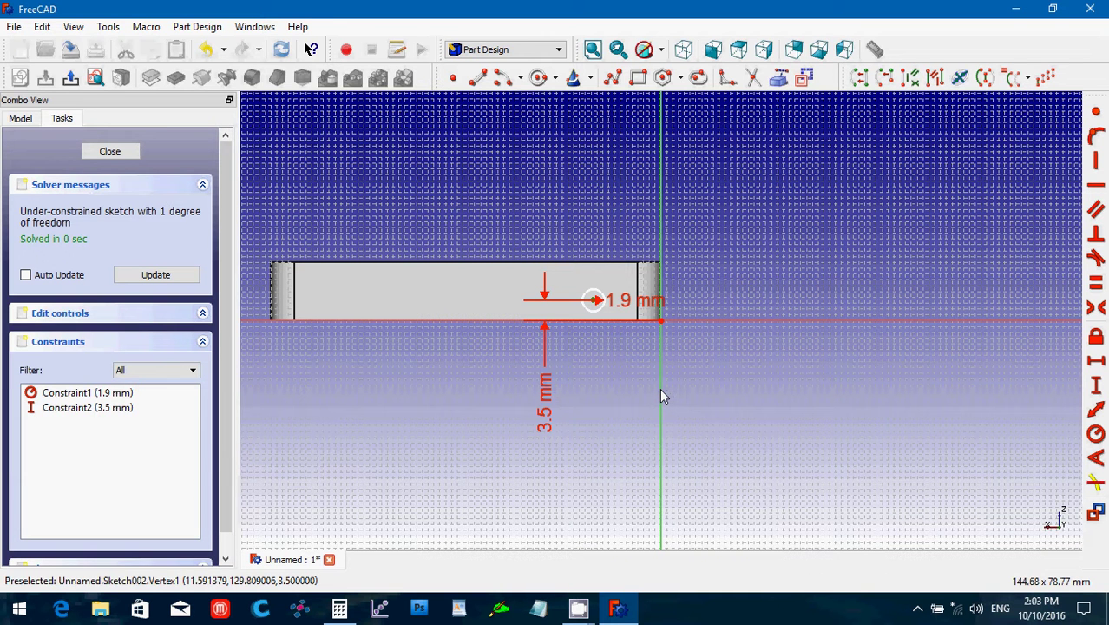
pyautogui.click(1095, 361)
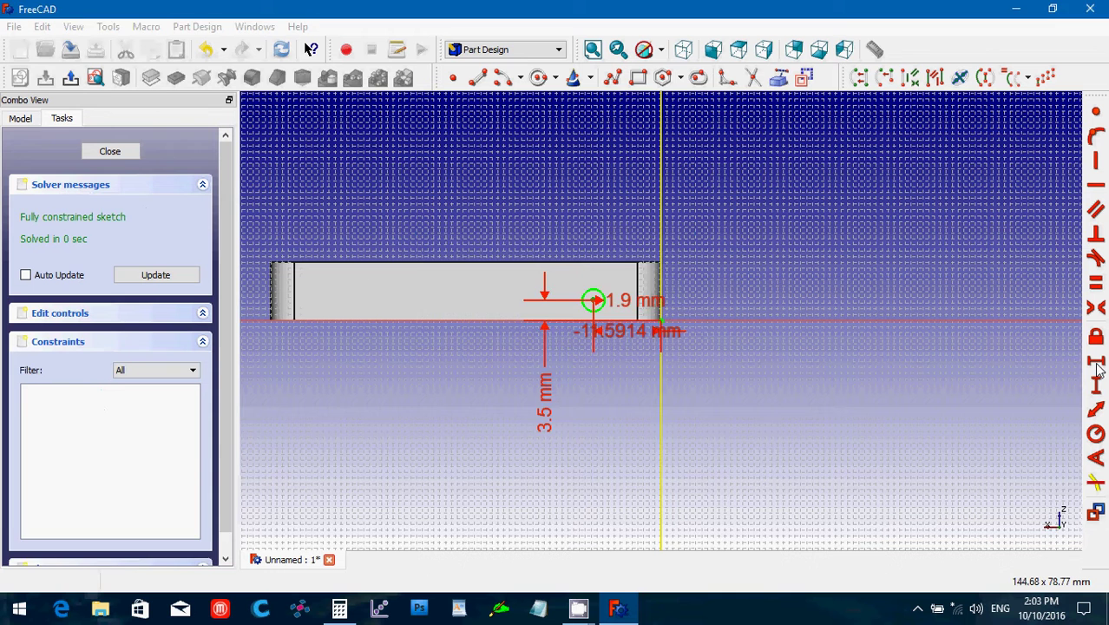
pyautogui.write('19mm')
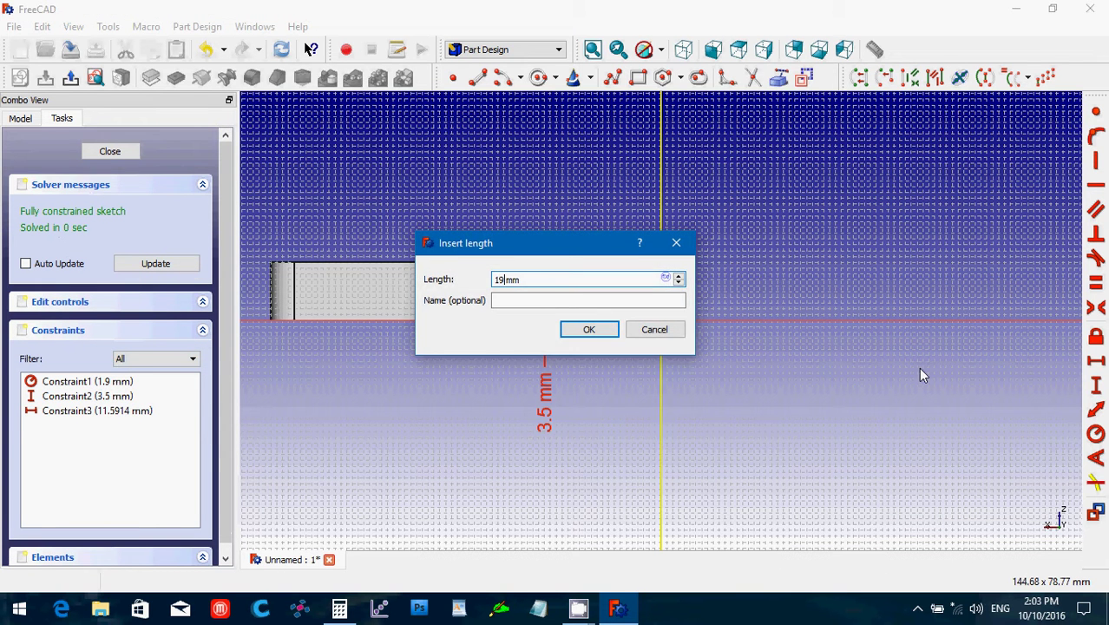
pyautogui.press('Return')
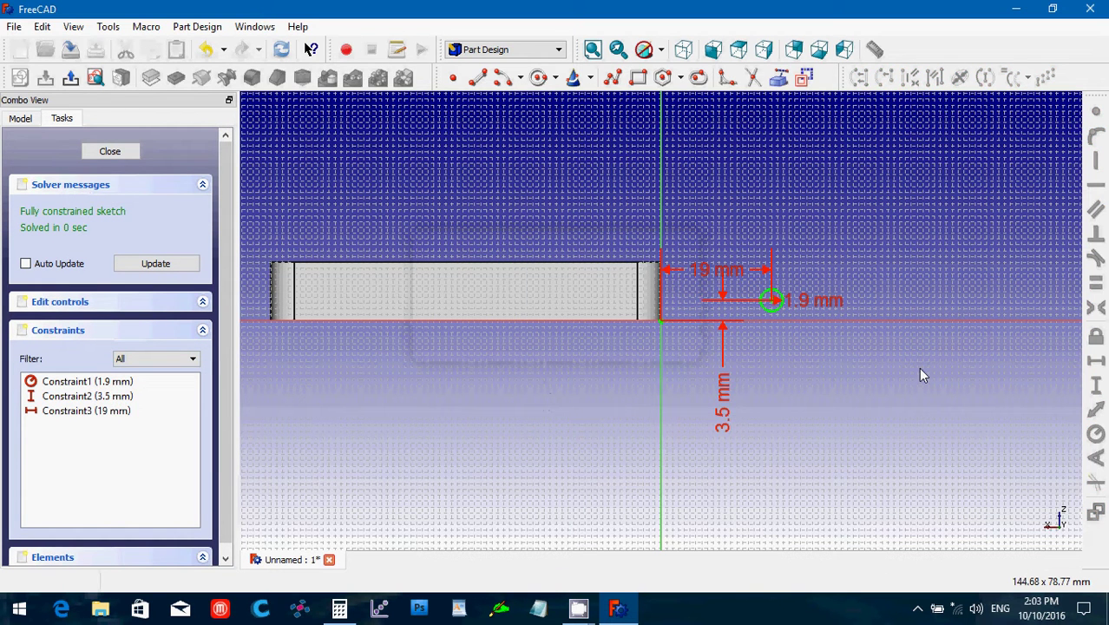
# Change the horizontal distance to -19 mm and close the sketch.
pyautogui.doubleClick(708, 275)
pyautogui.write('-19')
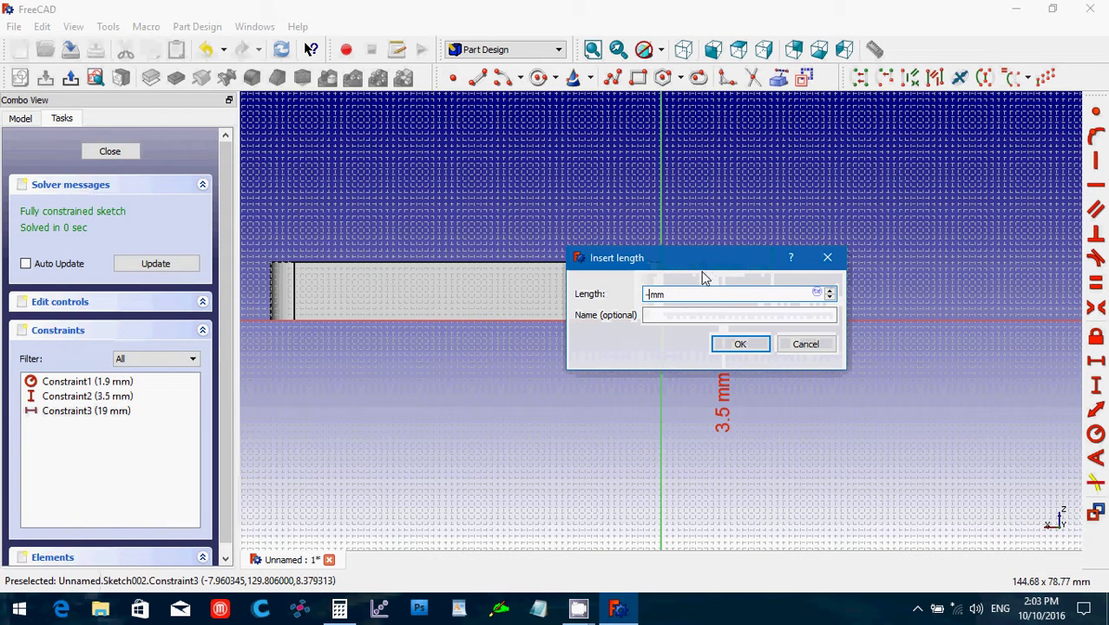
pyautogui.press('Return')
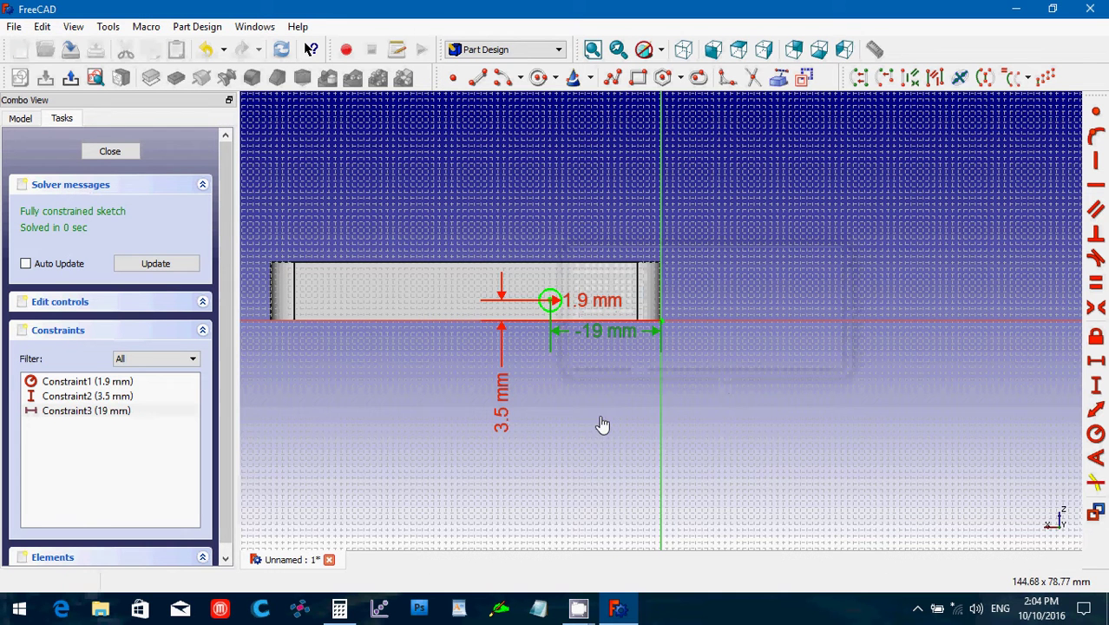
pyautogui.click(111, 152)
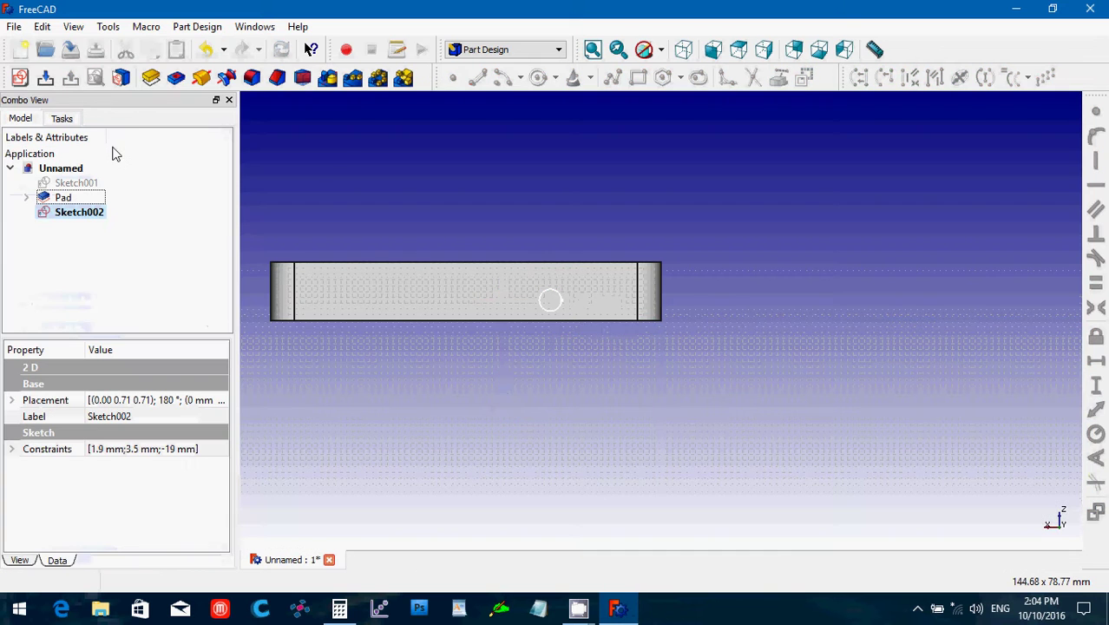
# Pocket Sketch002 5 mm into the plate, then select the front side face in isometric view.
pyautogui.click(175, 79)
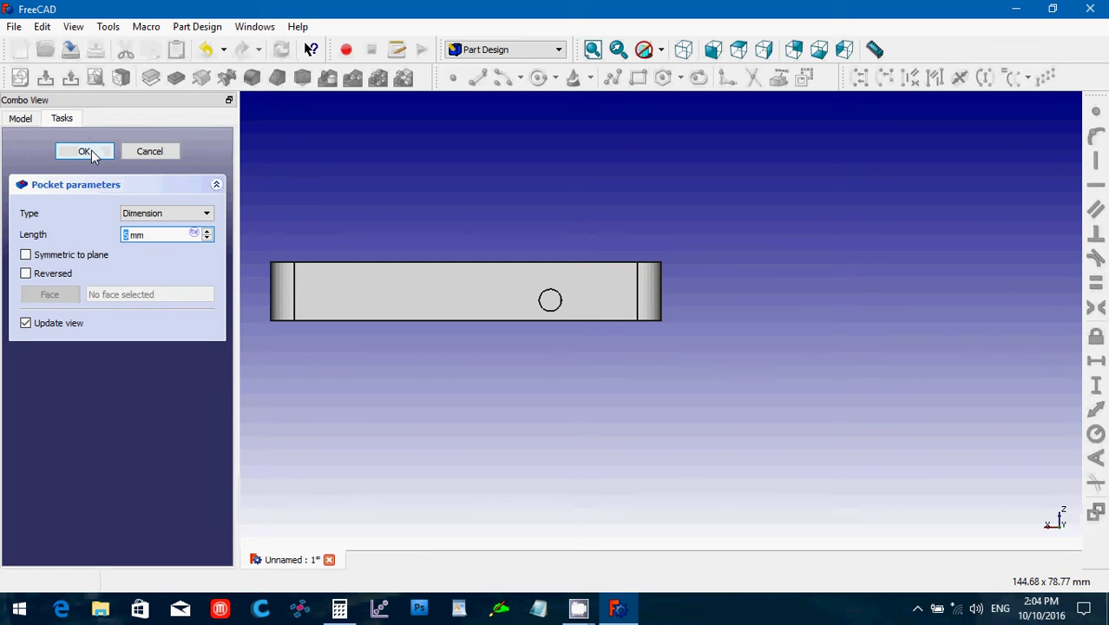
pyautogui.click(89, 151)
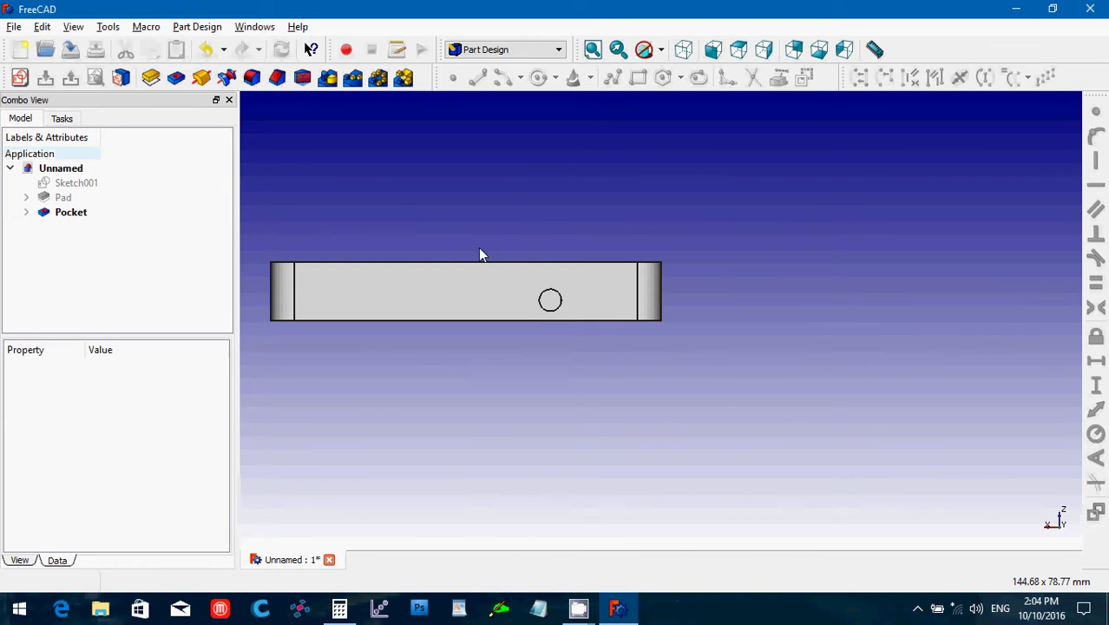
pyautogui.moveTo(480, 244); pyautogui.dragTo(584, 190, button='middle')
pyautogui.moveTo(478, 217); pyautogui.dragTo(534, 208, button='middle')
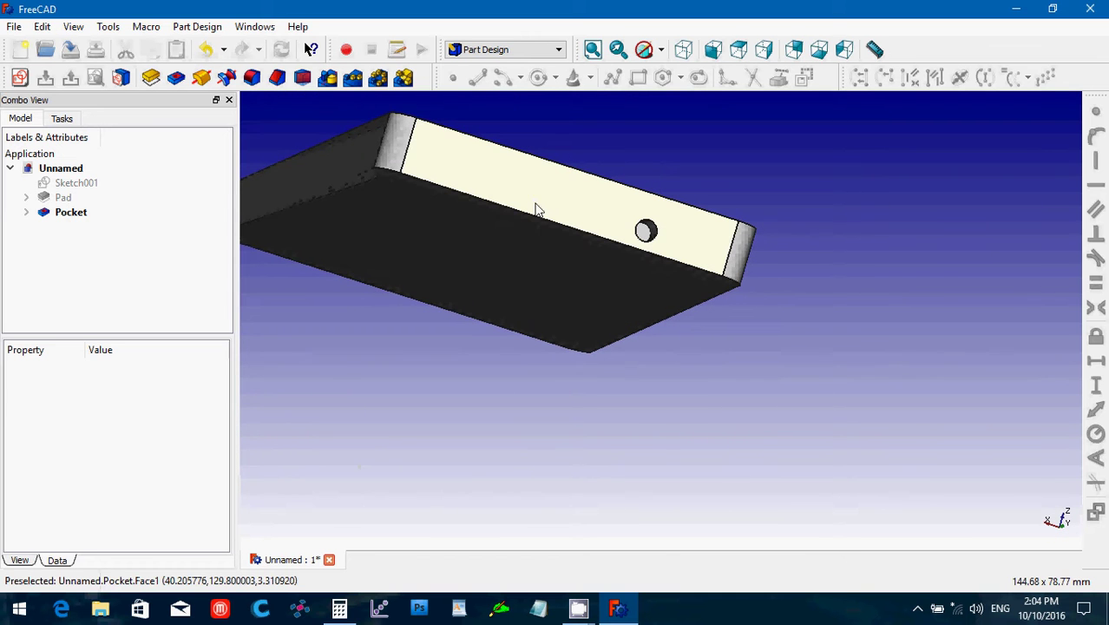
pyautogui.click(685, 50)
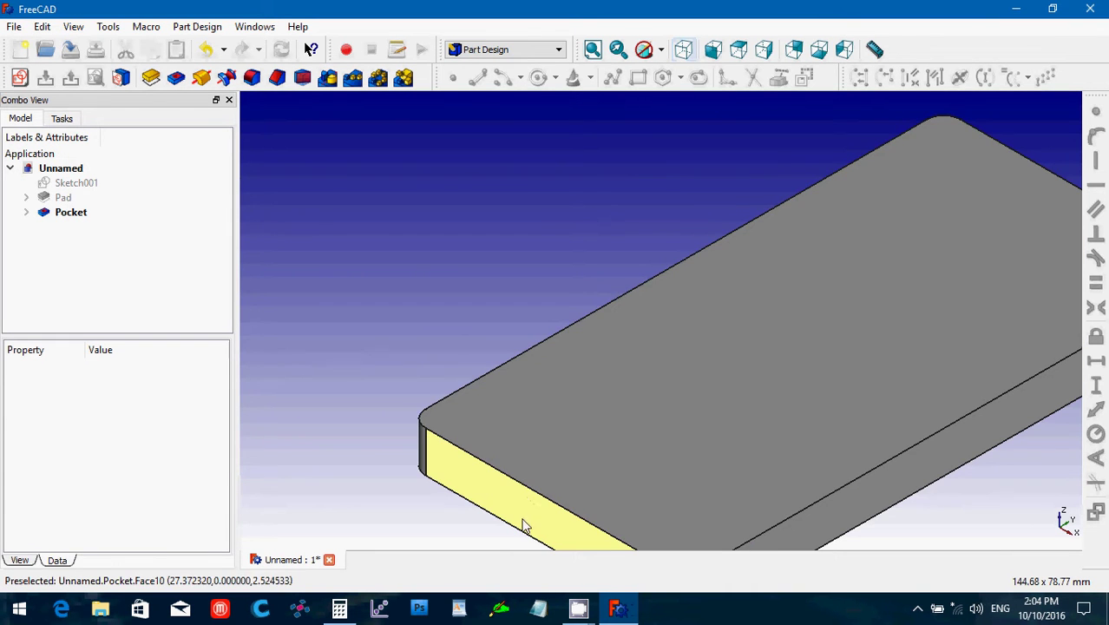
pyautogui.click(529, 517)
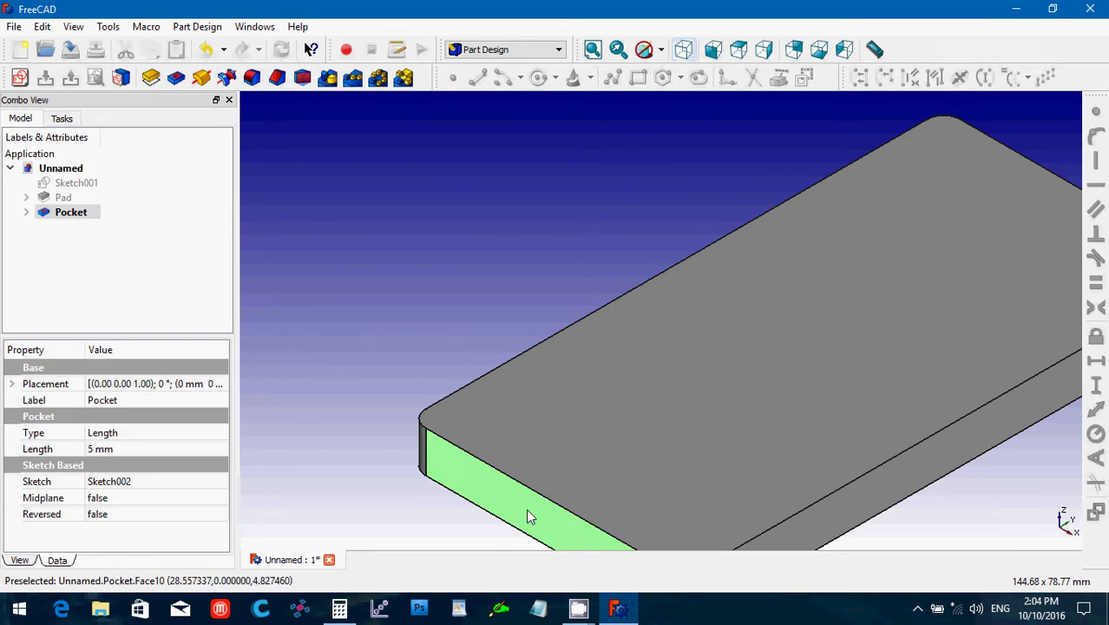
# Create a sketch on the selected front side face and zoom and pan to frame it.
pyautogui.click(20, 78)
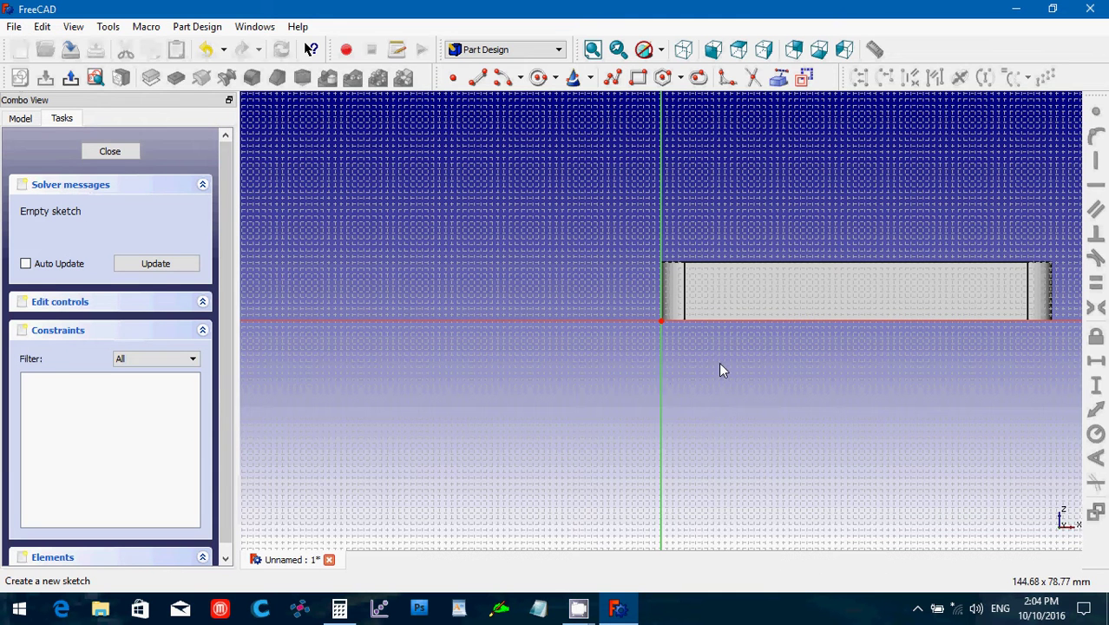
pyautogui.scroll(4, 722, 361)
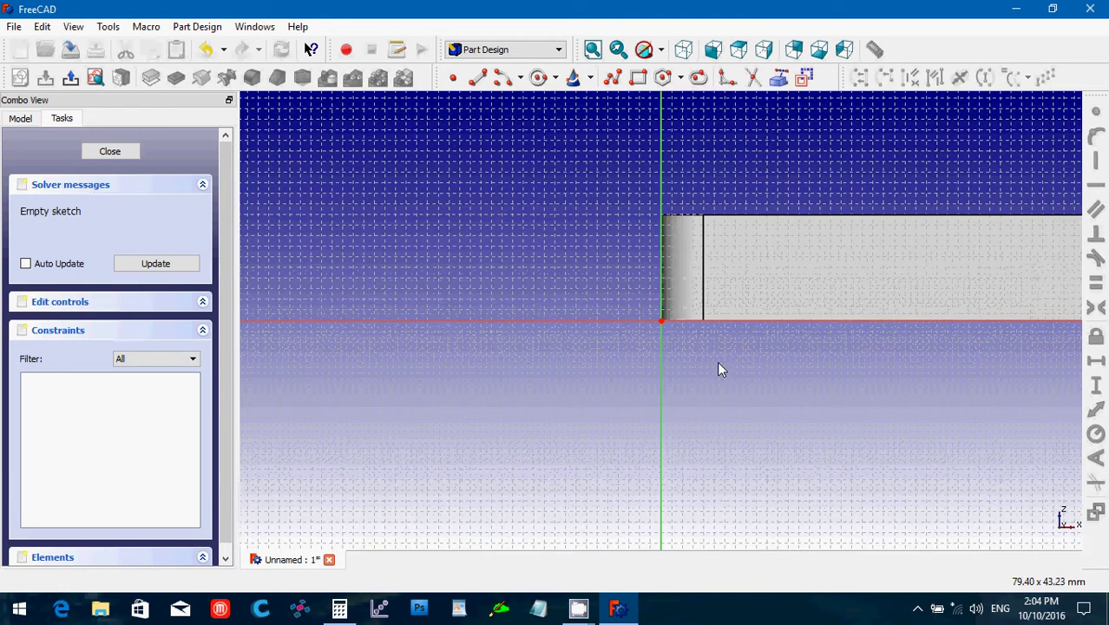
pyautogui.press('Right')
pyautogui.press('Right')
pyautogui.press('Right')
pyautogui.press('Right')
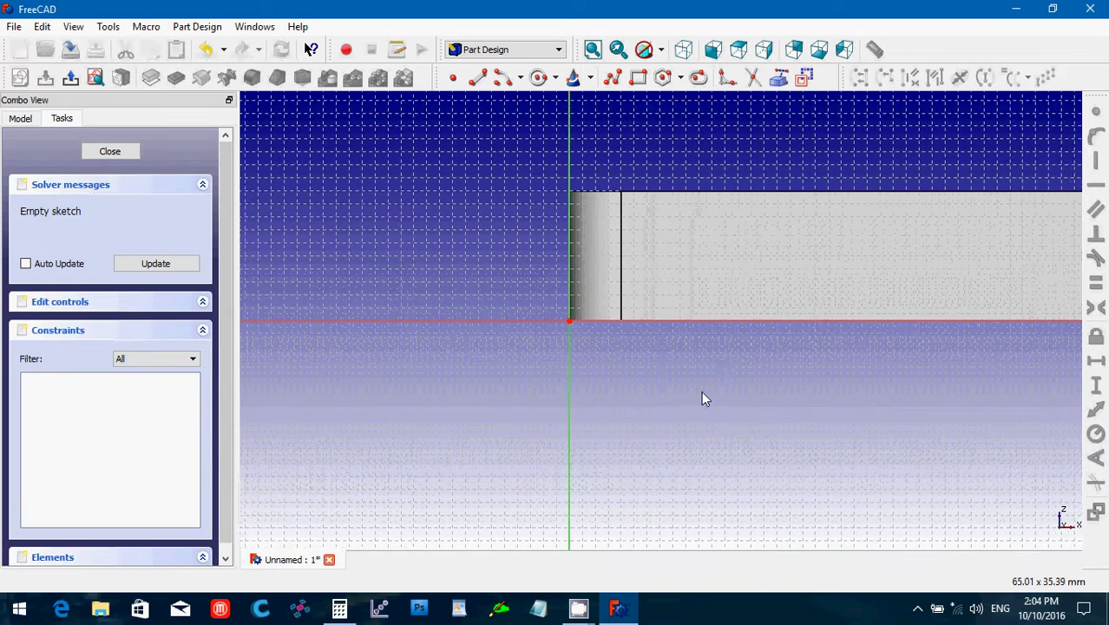
pyautogui.press('Right')
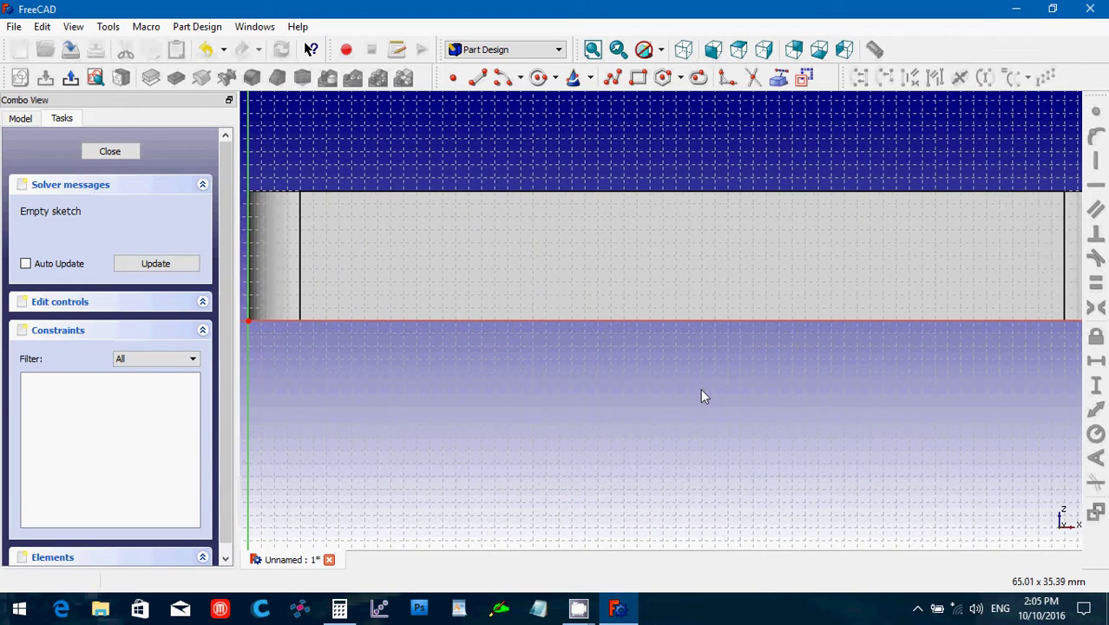
pyautogui.press('Right')
pyautogui.scroll(-1, 698, 389)
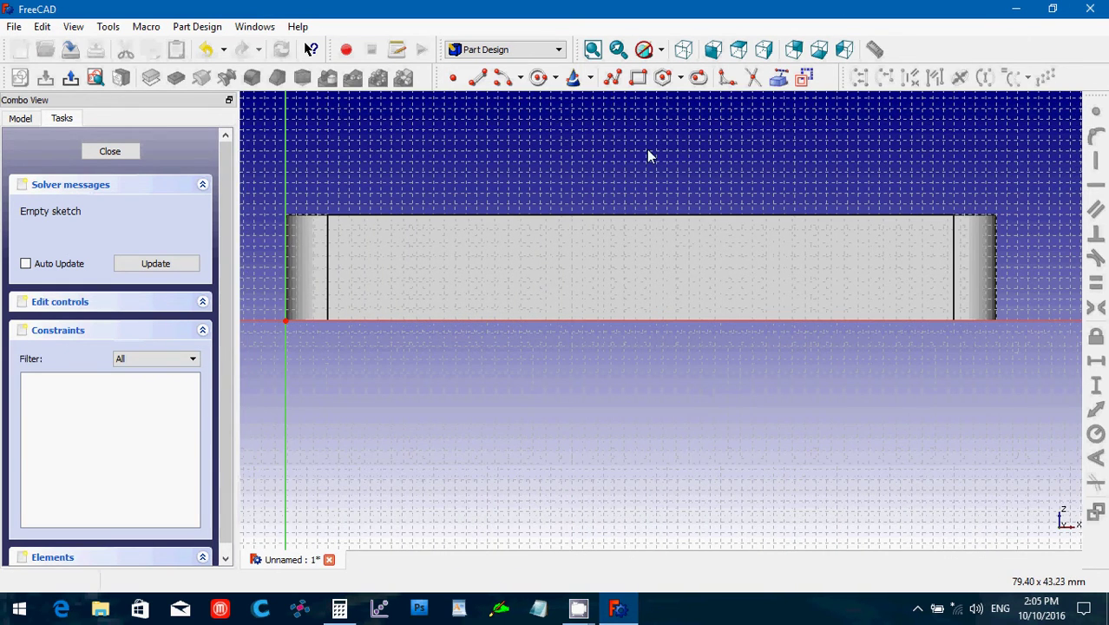
# Draw a closed six-sided polyline in the face centre, then select its top edge.
pyautogui.click(612, 78)
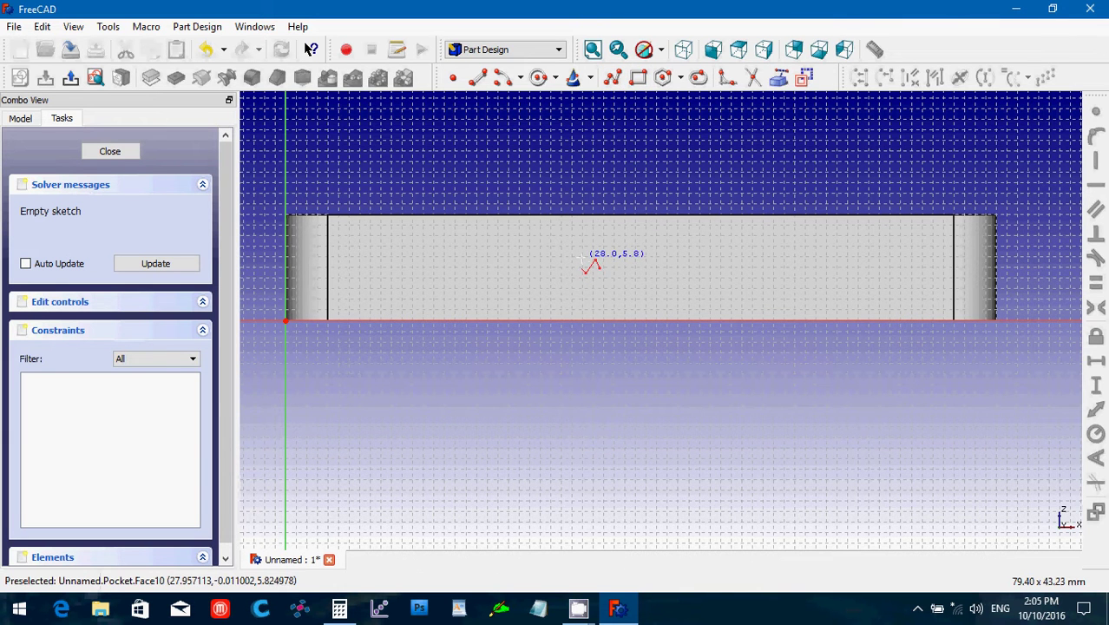
pyautogui.click(585, 258)
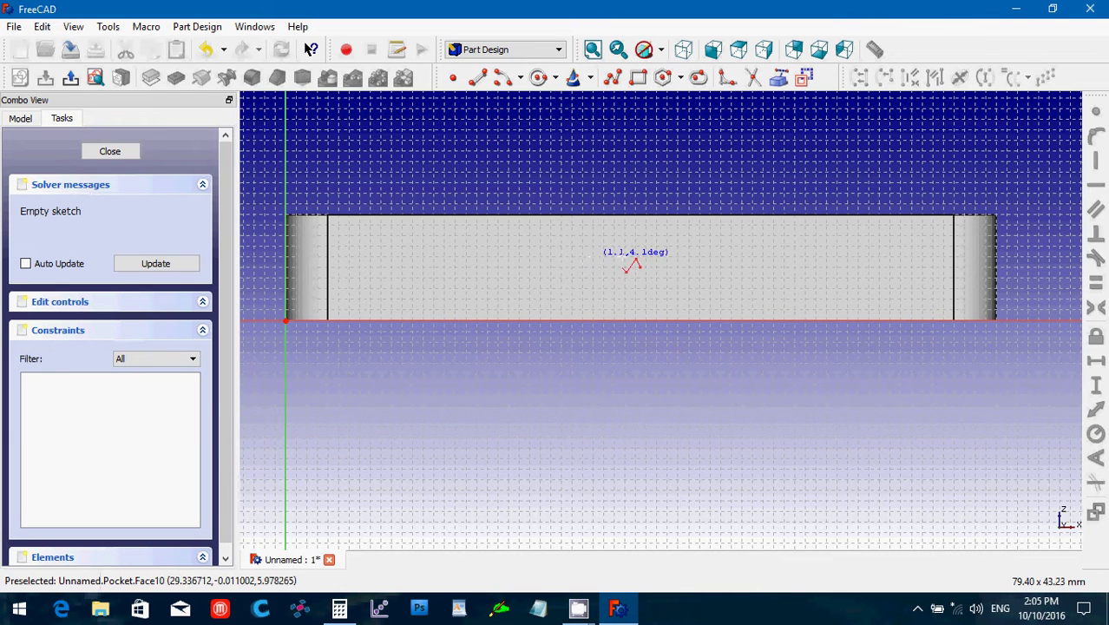
pyautogui.click(674, 258)
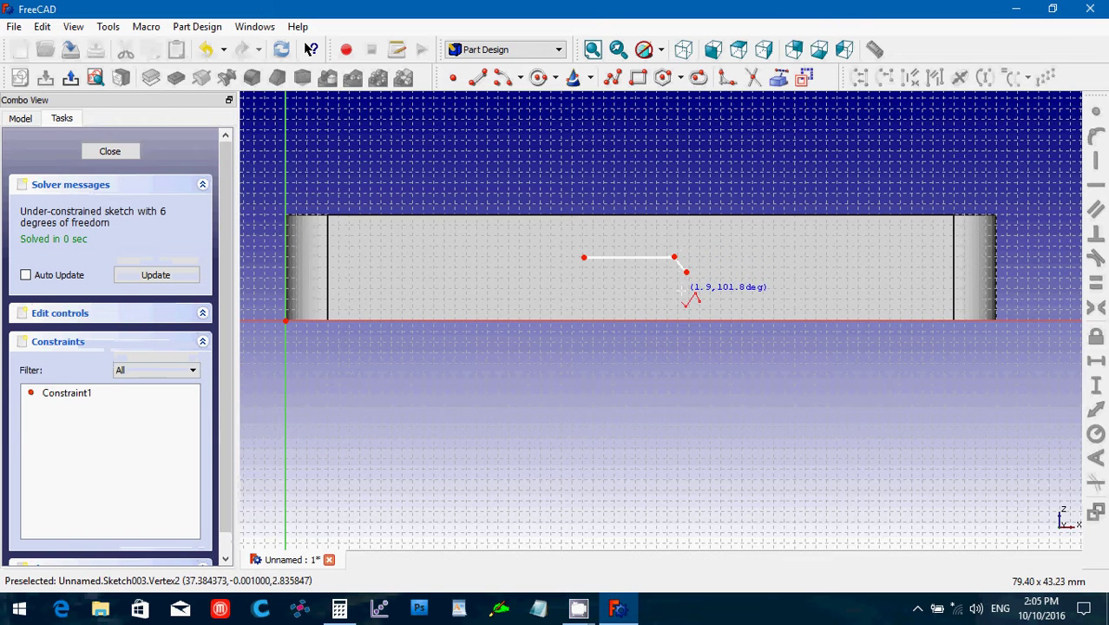
pyautogui.click(686, 272)
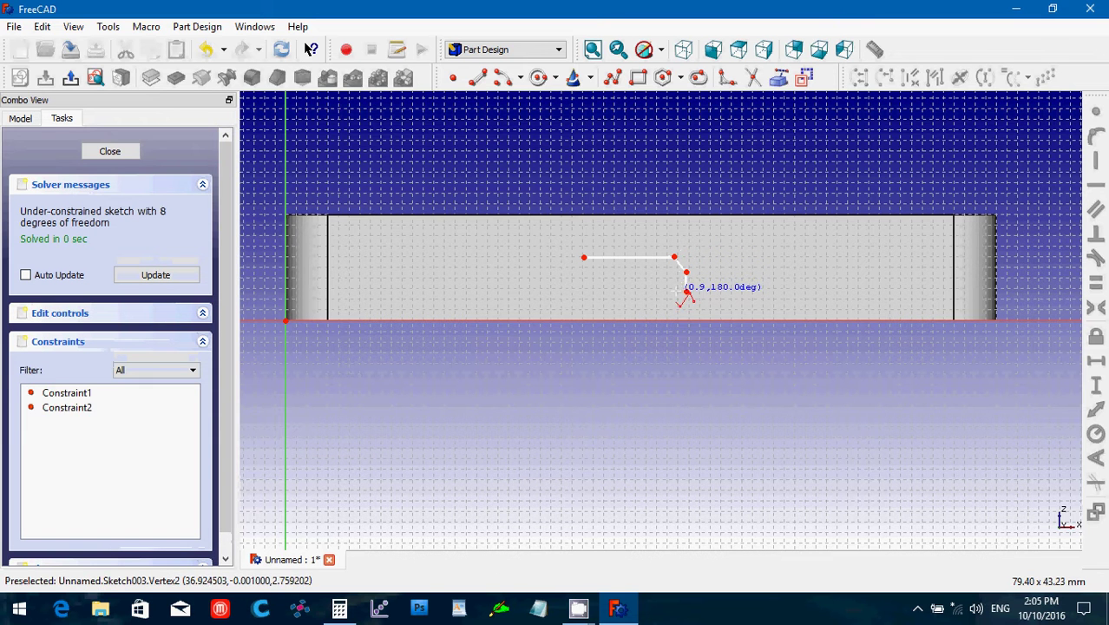
pyautogui.click(576, 290)
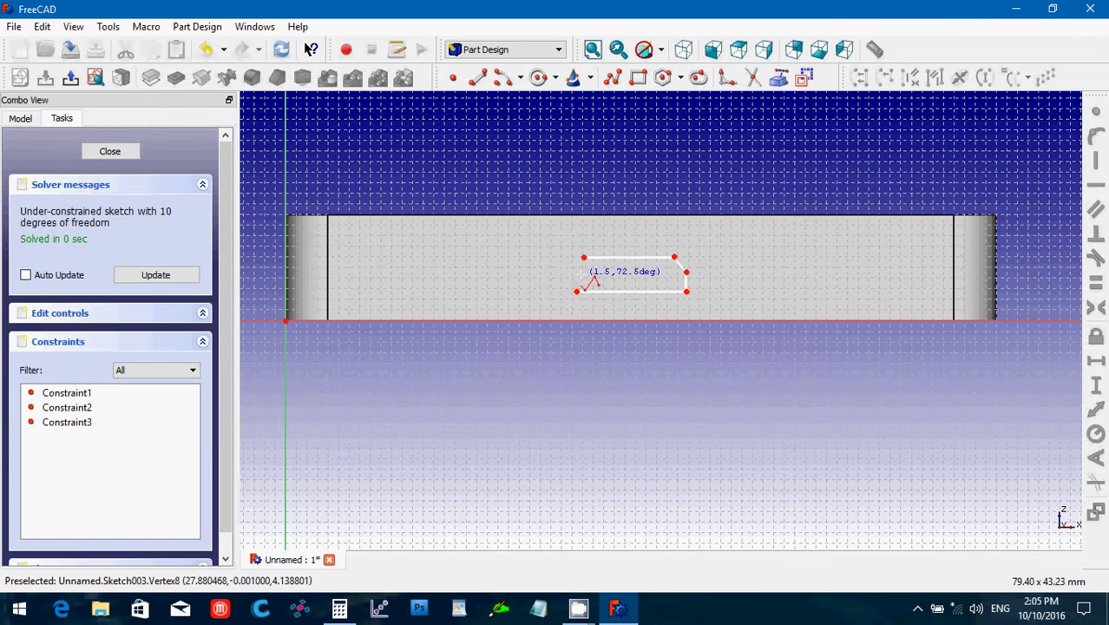
pyautogui.click(576, 274)
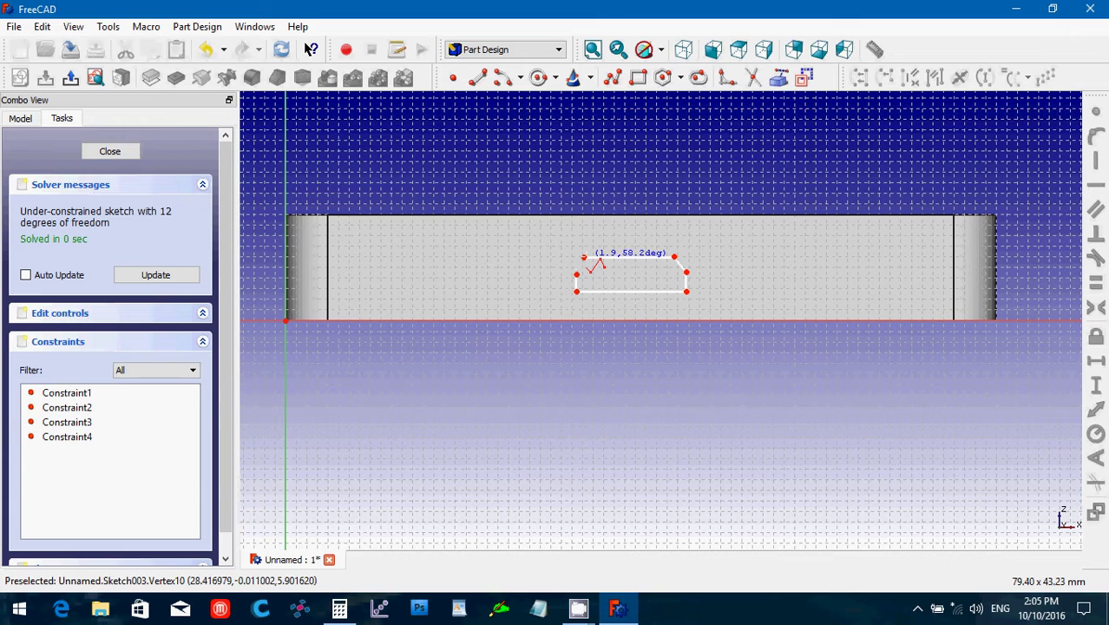
pyautogui.click(584, 257)
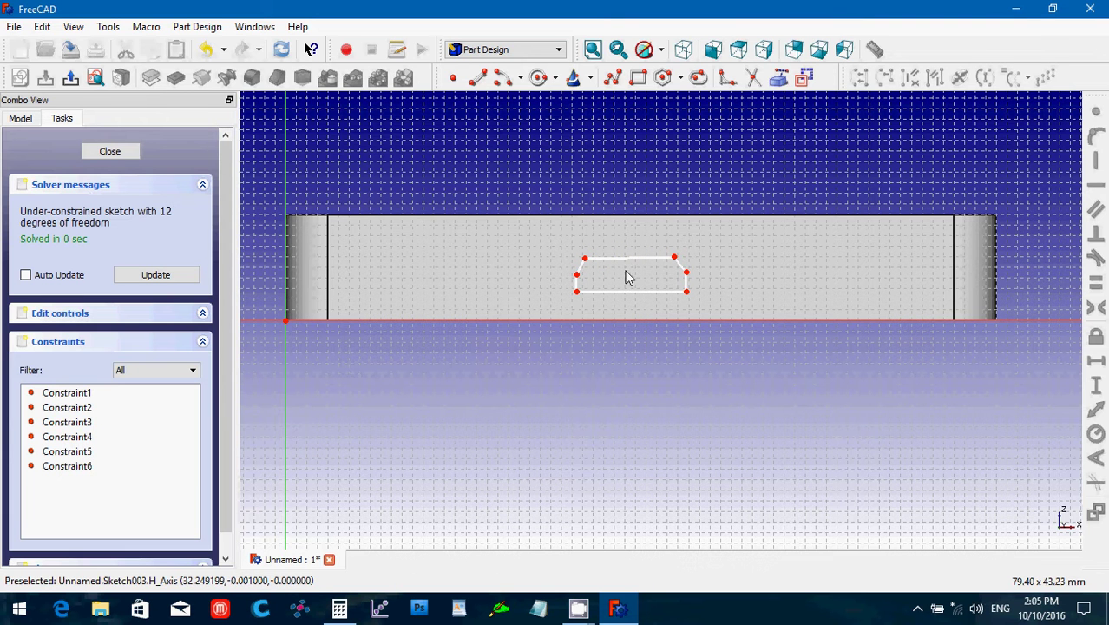
pyautogui.click(624, 259)
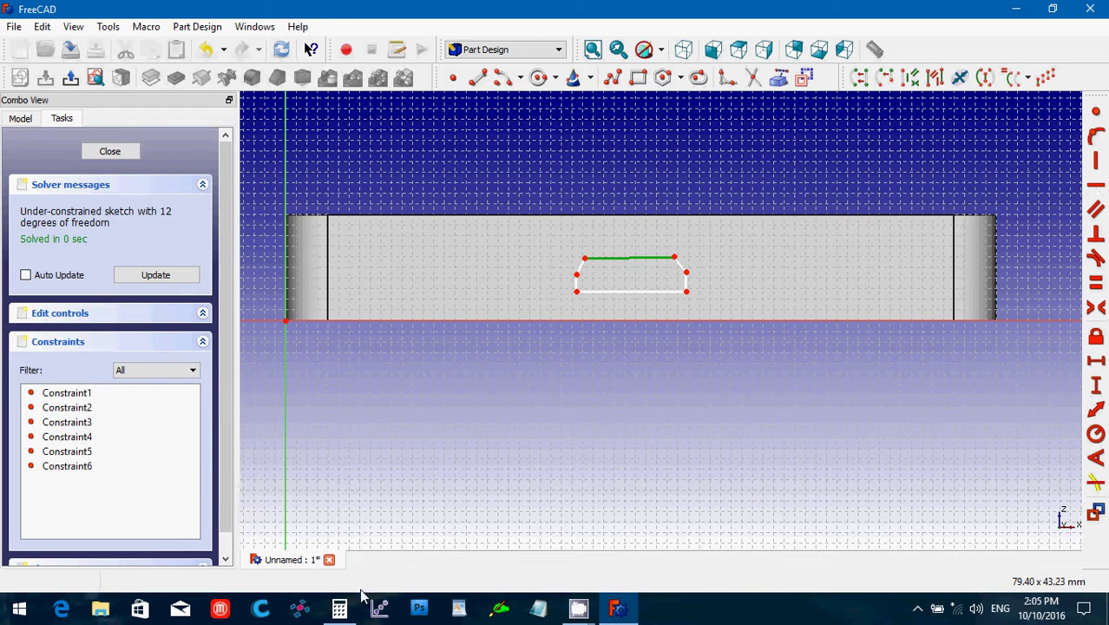
# Apply a horizontal constraint to the outline's selected top edge.
pyautogui.click(341, 609)
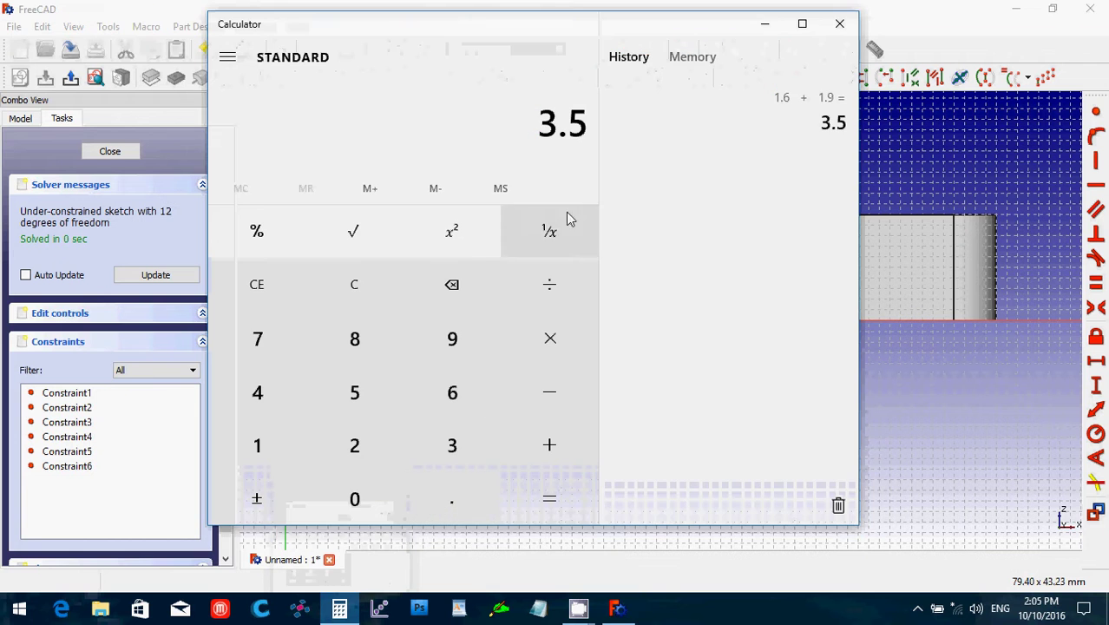
pyautogui.click(839, 24)
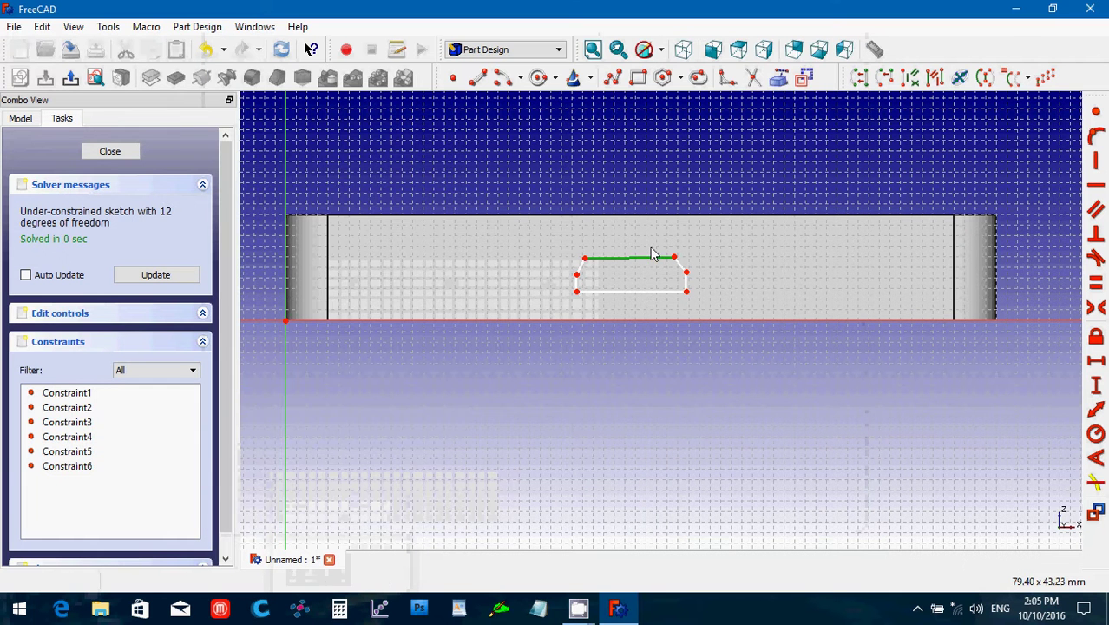
pyautogui.click(1097, 193)
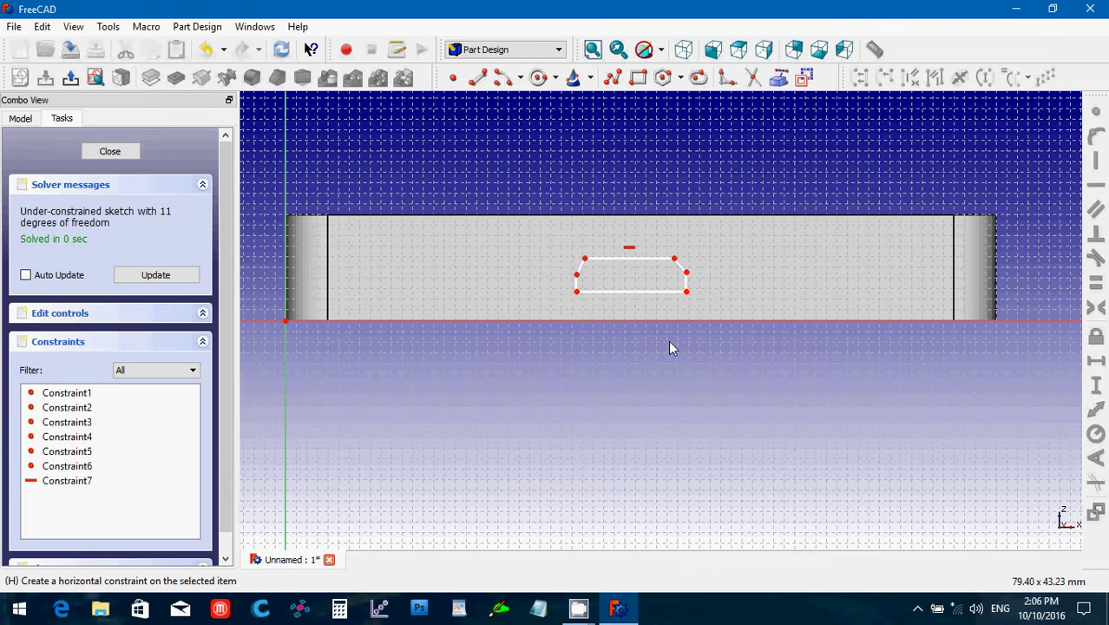
# Set the hexagon's bottom edge length to 8.2 mm and top edge to 7.4 mm.
pyautogui.click(630, 292)
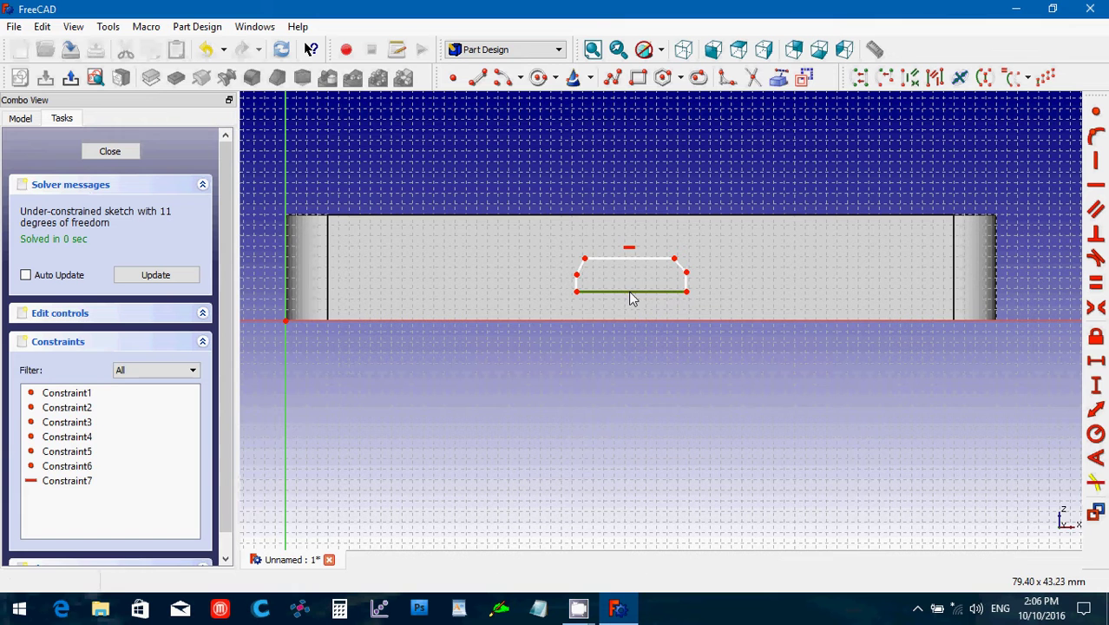
pyautogui.click(1095, 360)
pyautogui.write('8.2')
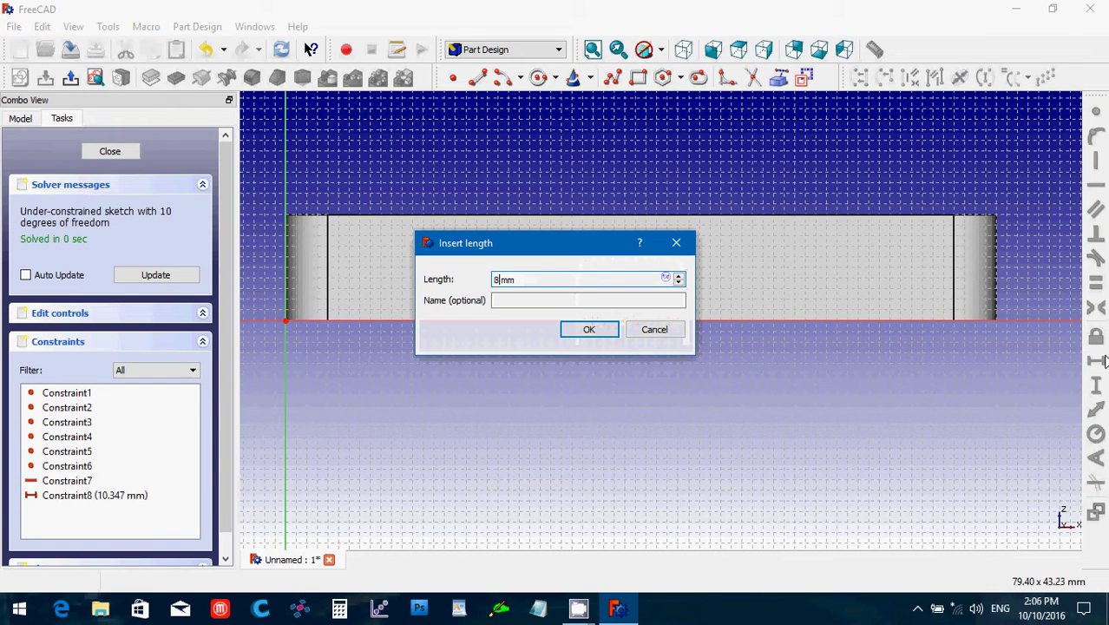
pyautogui.press('Return')
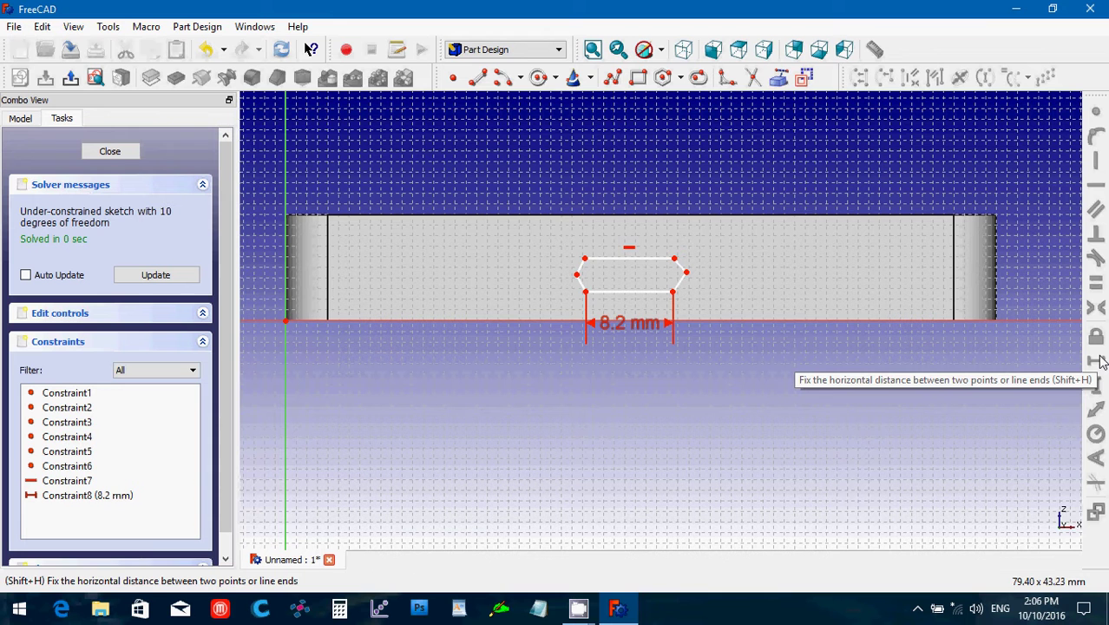
pyautogui.click(647, 268)
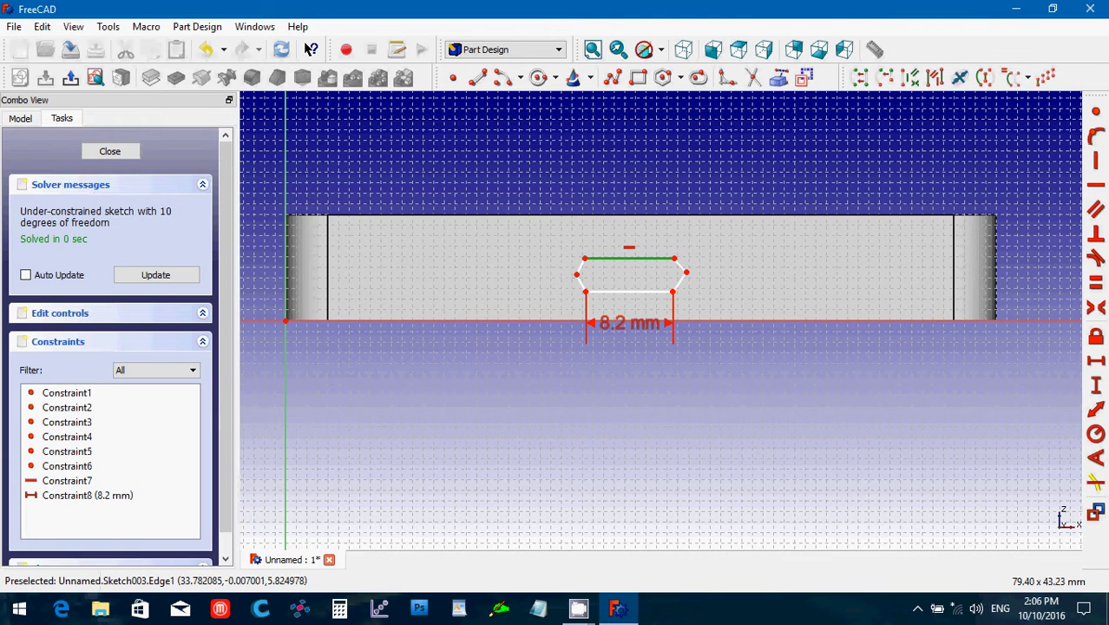
pyautogui.click(1095, 363)
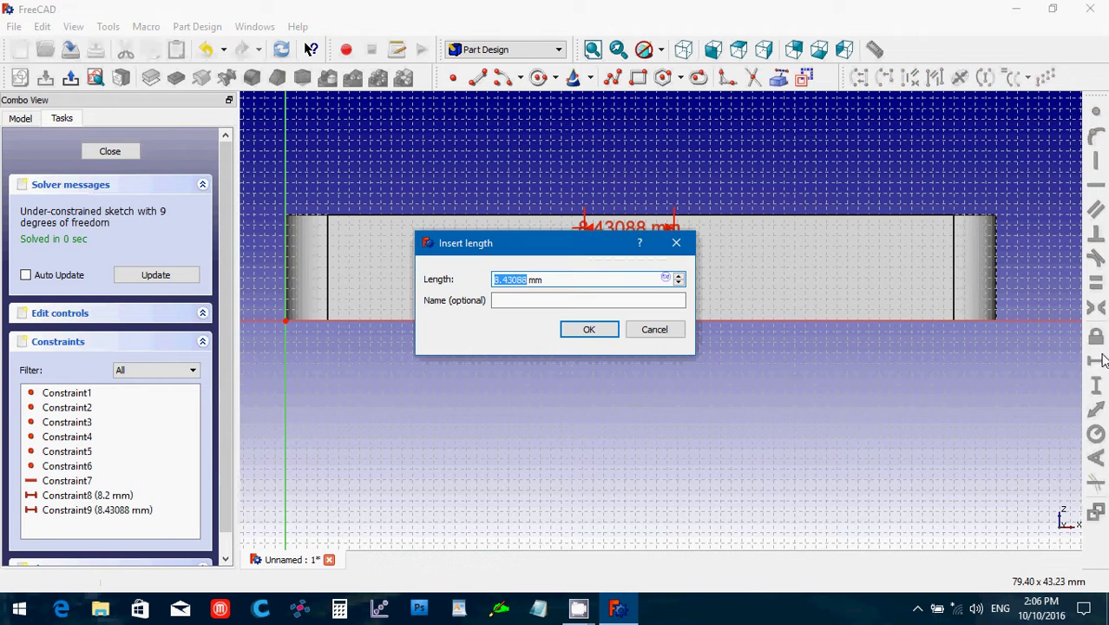
pyautogui.write('7.4')
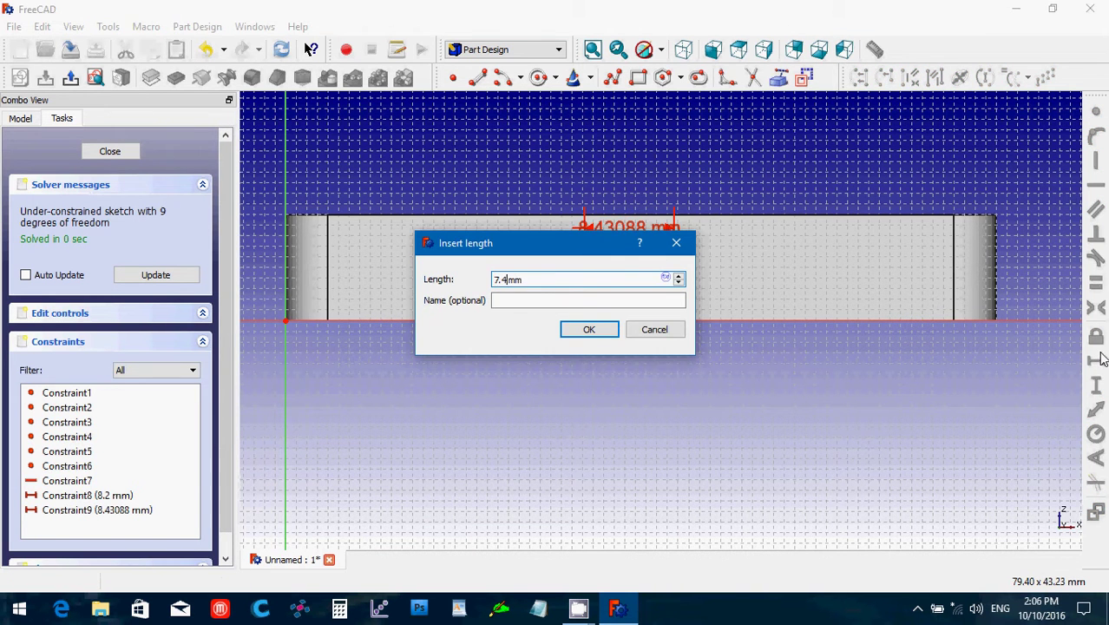
pyautogui.press('Return')
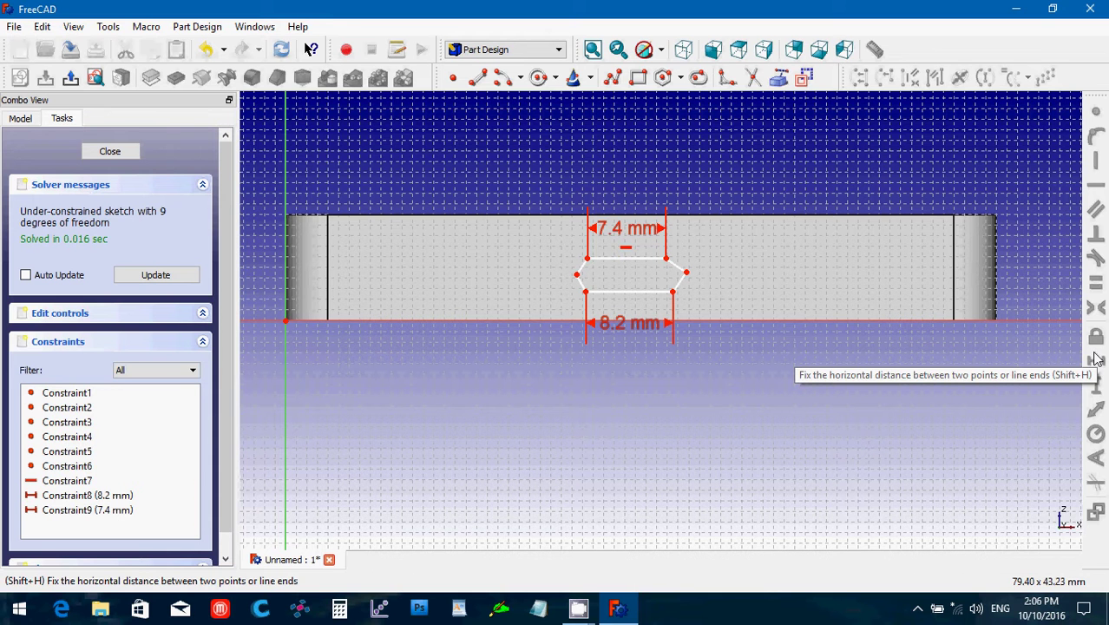
# Constrain the vertical distance between the two right-hand corners to 3.2 mm.
pyautogui.click(667, 260)
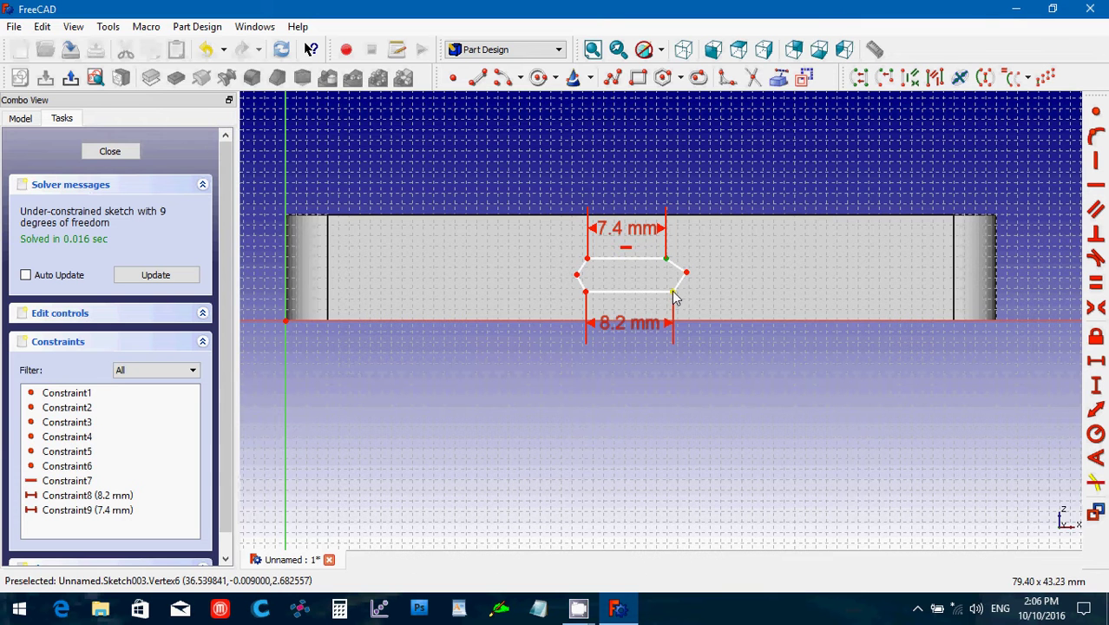
pyautogui.click(673, 297)
pyautogui.click(1095, 388)
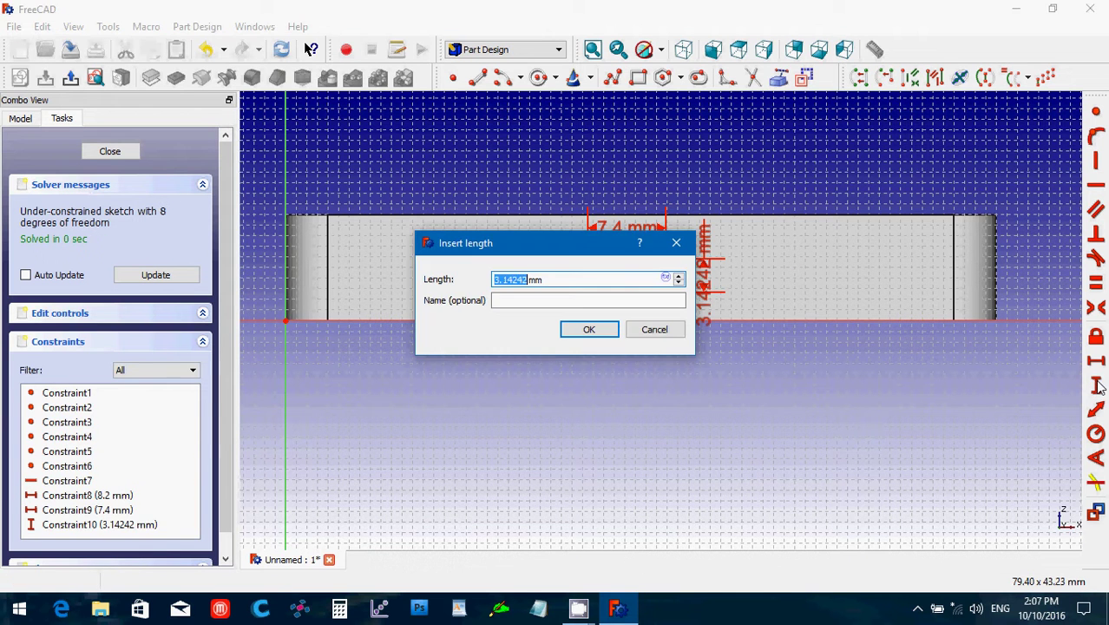
pyautogui.write('3.2')
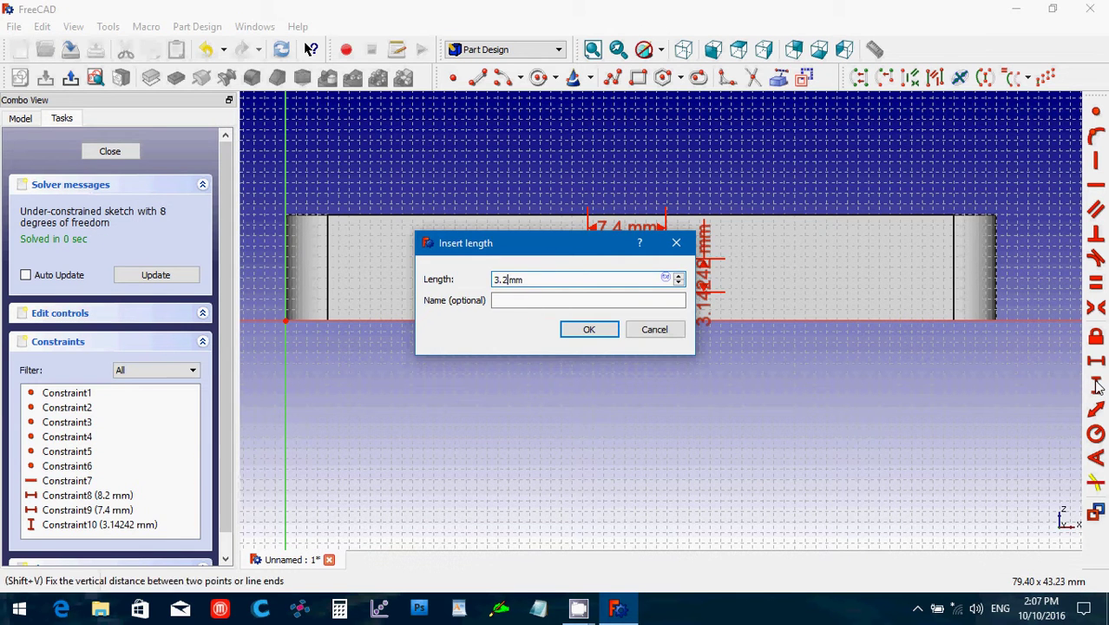
pyautogui.press('Return')
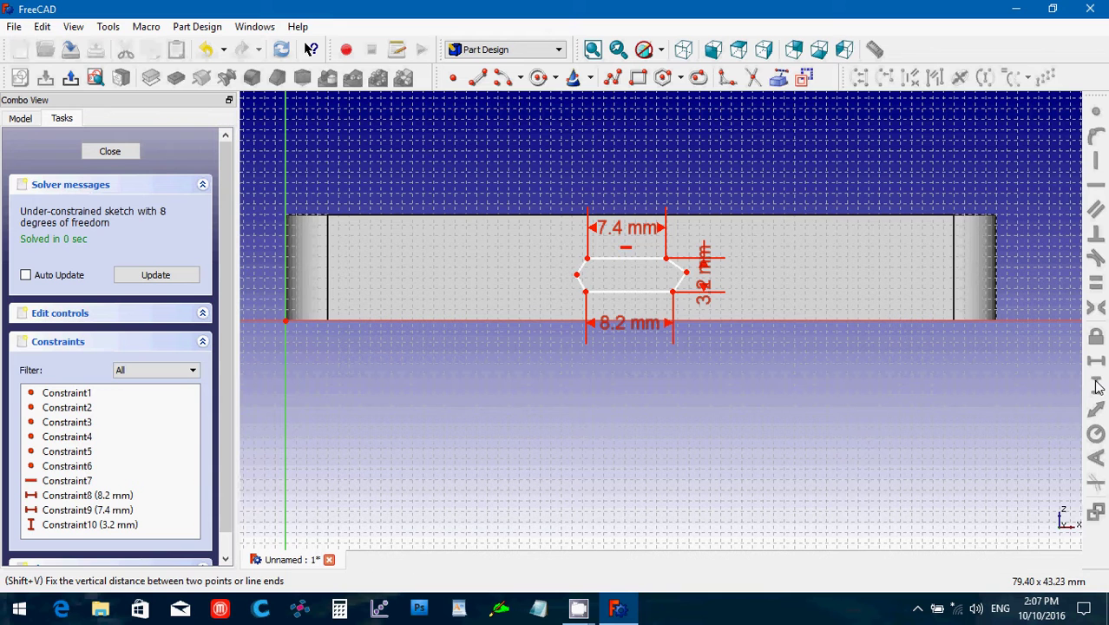
# Constrain both short lower hexagon edges vertical and nudge the top edge slightly right.
pyautogui.click(579, 282)
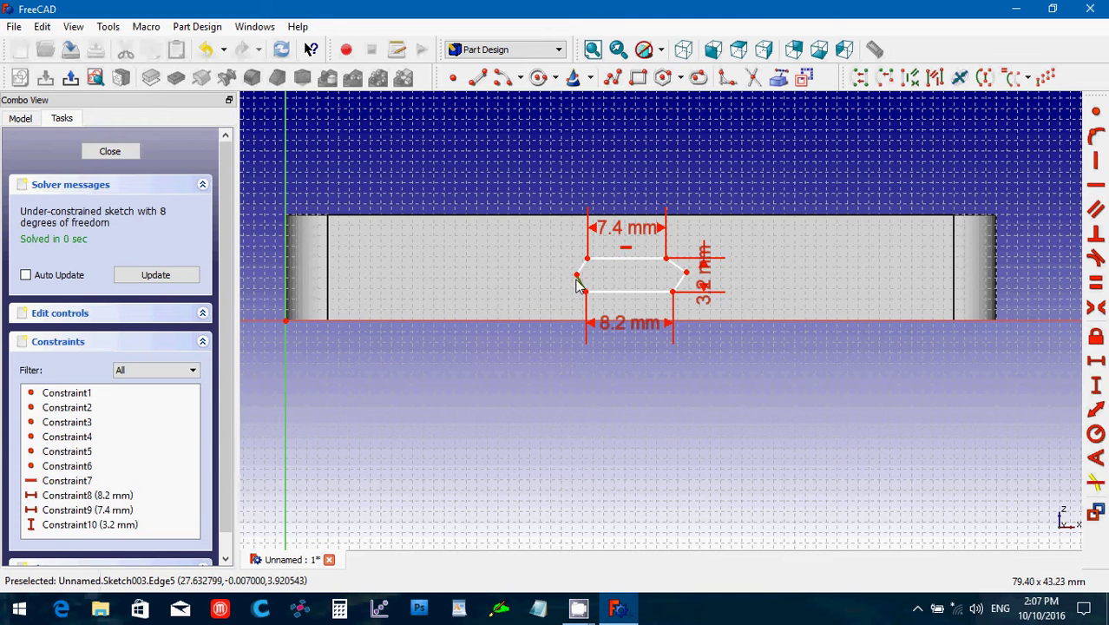
pyautogui.click(1095, 160)
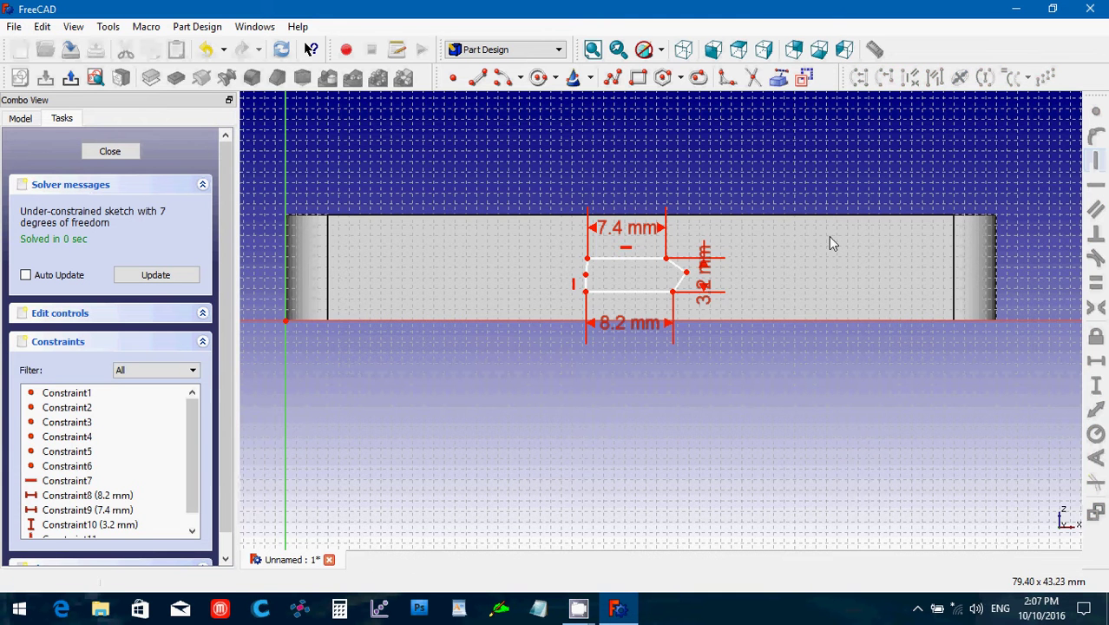
pyautogui.click(677, 287)
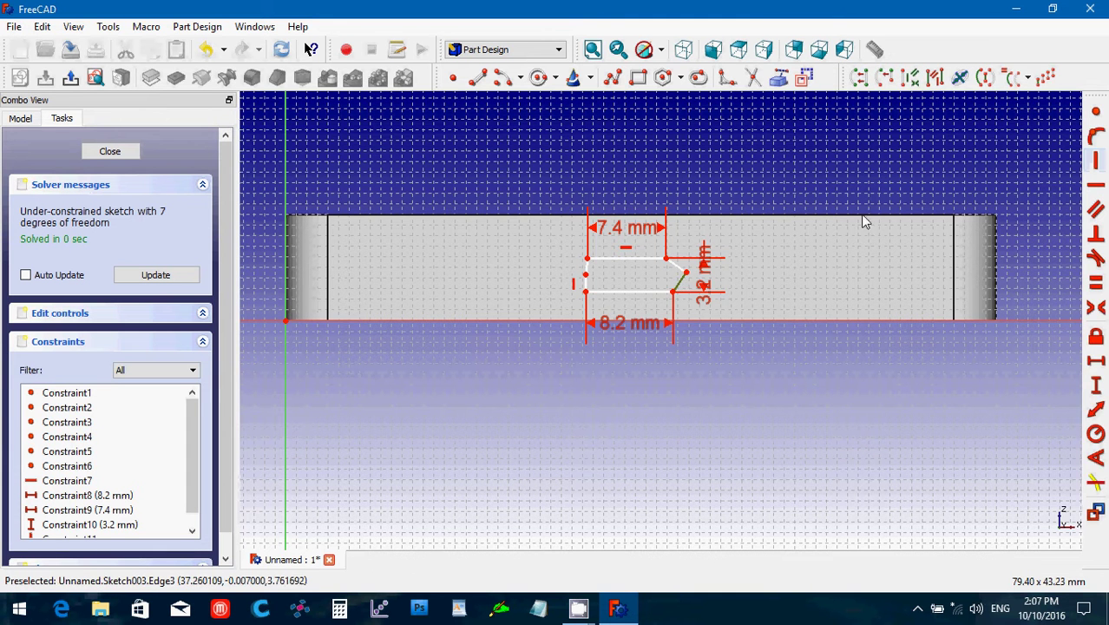
pyautogui.click(1096, 161)
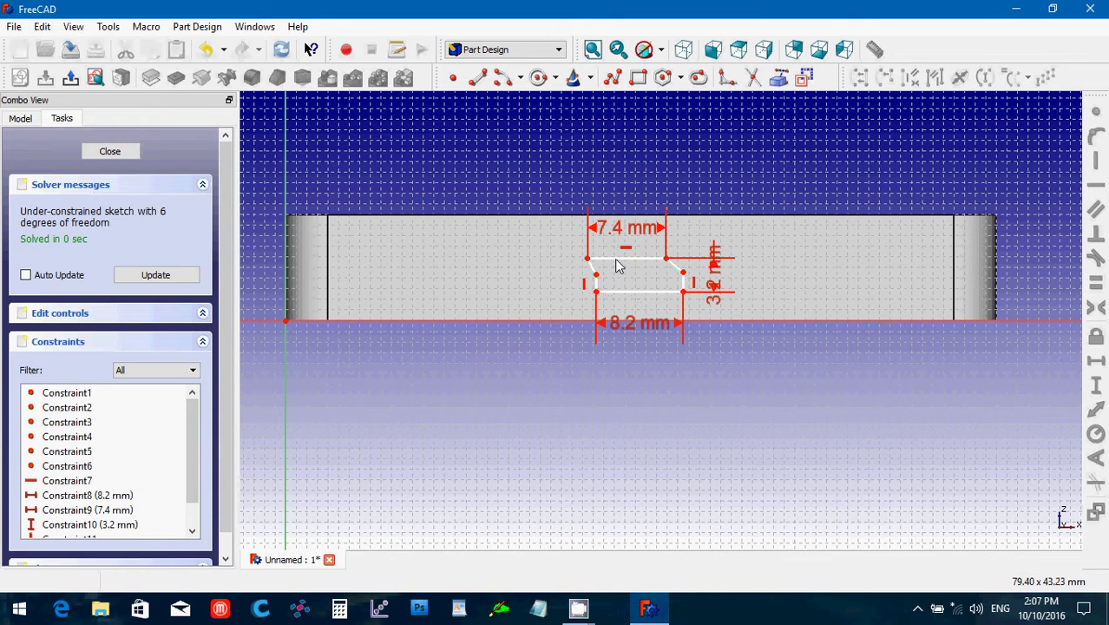
pyautogui.moveTo(618, 263)
pyautogui.mouseDown()
pyautogui.moveTo(631, 264)
pyautogui.moveTo(622, 265)
pyautogui.mouseUp()
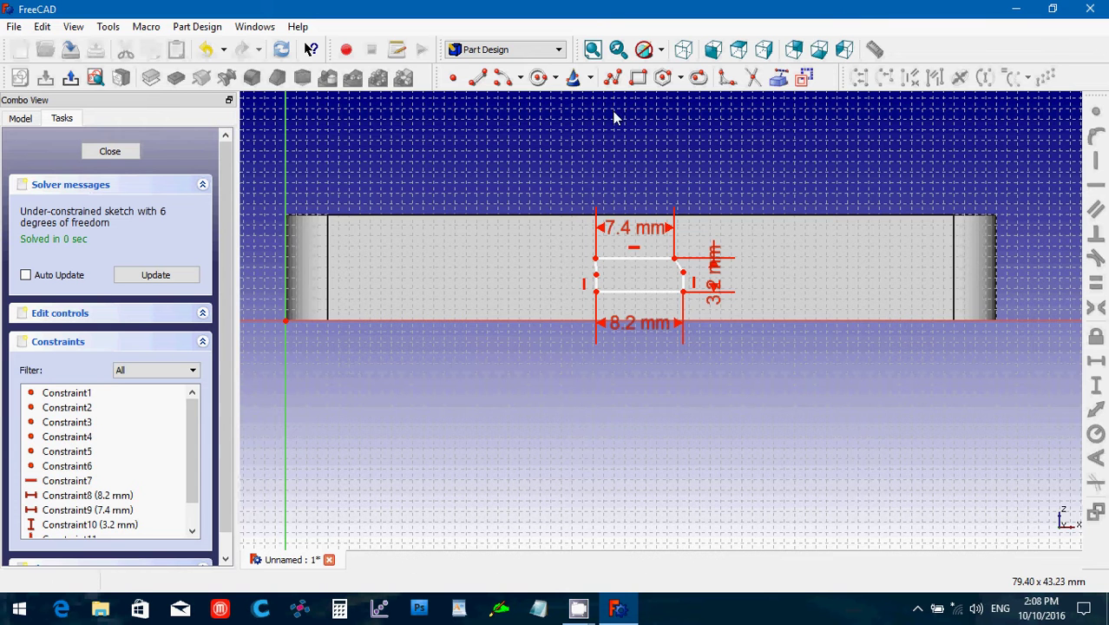
# Draw a vertical line through the hexagon from above to below it.
pyautogui.click(477, 80)
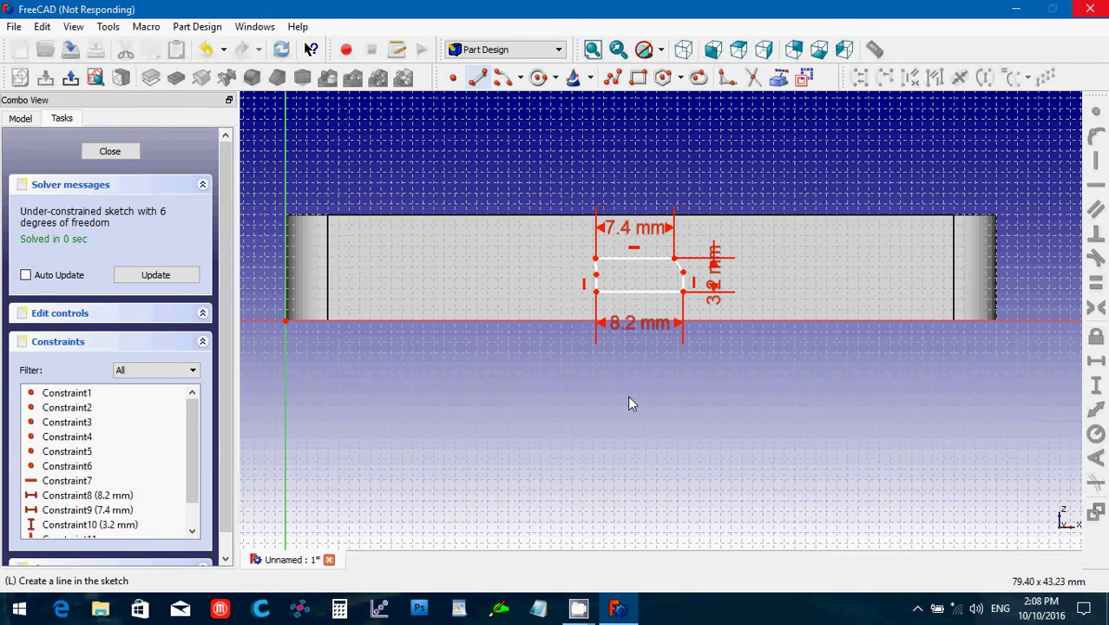
pyautogui.click(632, 161)
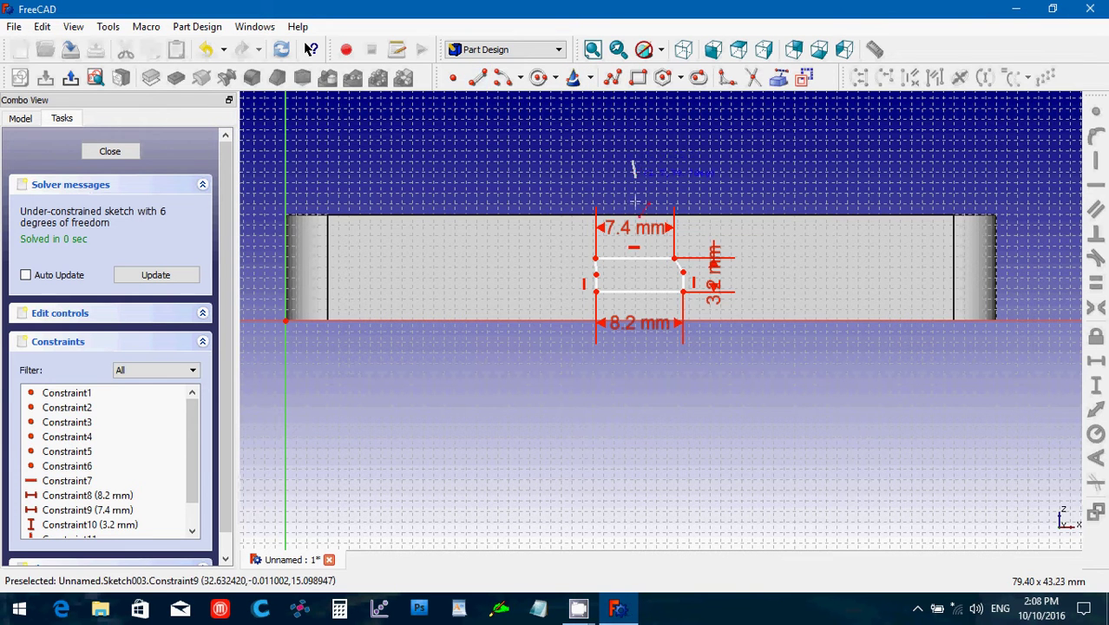
pyautogui.click(635, 376)
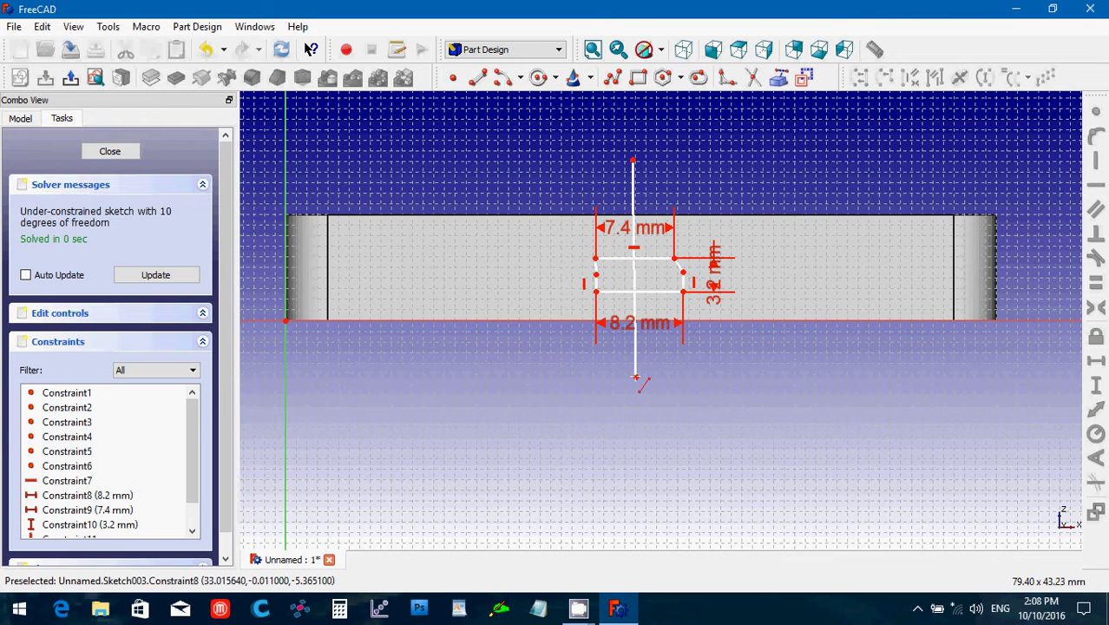
pyautogui.rightClick(635, 378)
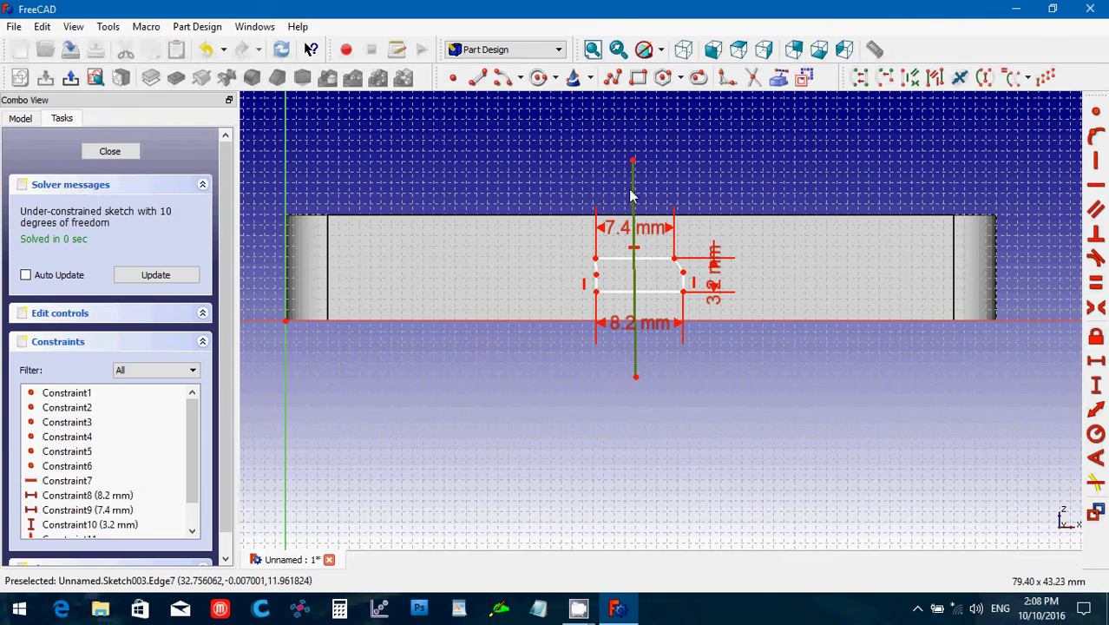
pyautogui.click(1095, 161)
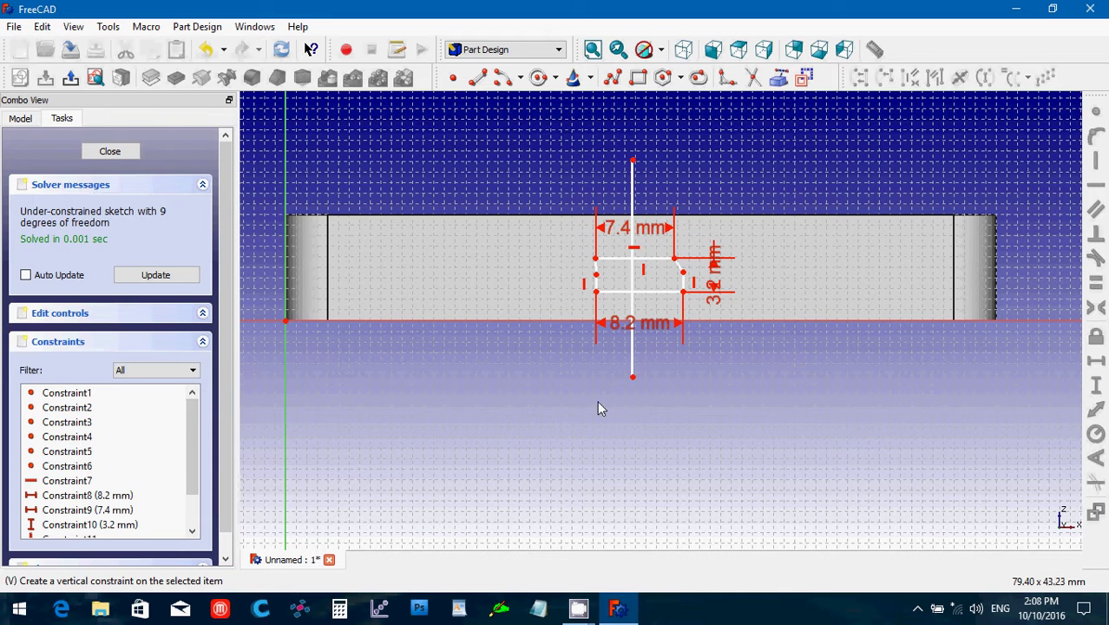
# Place the line's top end 33.1 mm horizontally from the sketch origin.
pyautogui.click(634, 166)
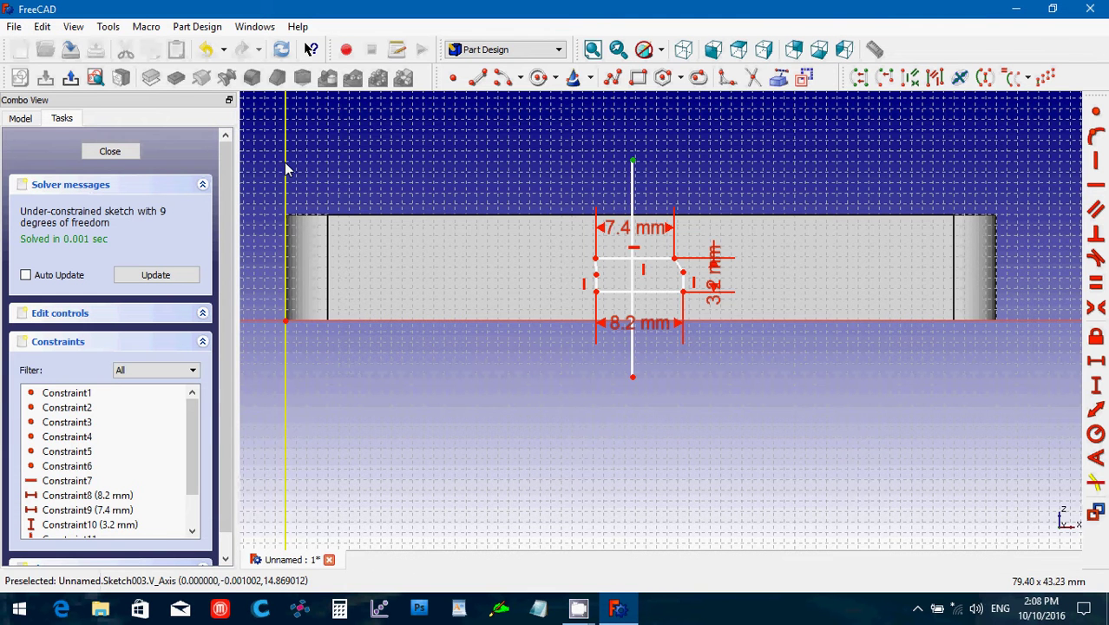
pyautogui.click(1096, 363)
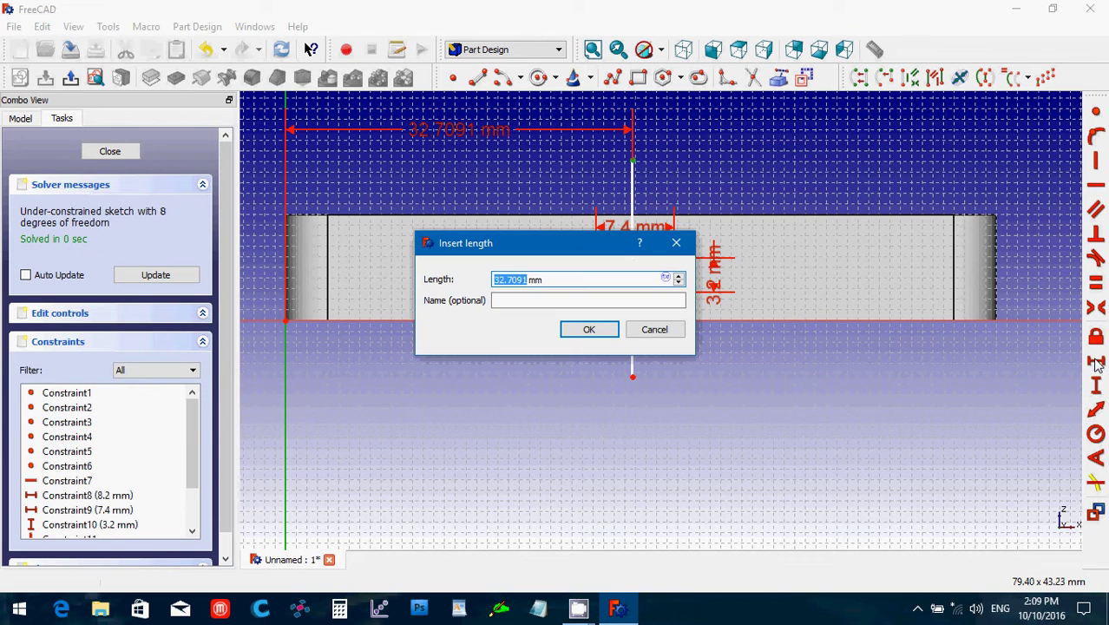
pyautogui.write('33.')
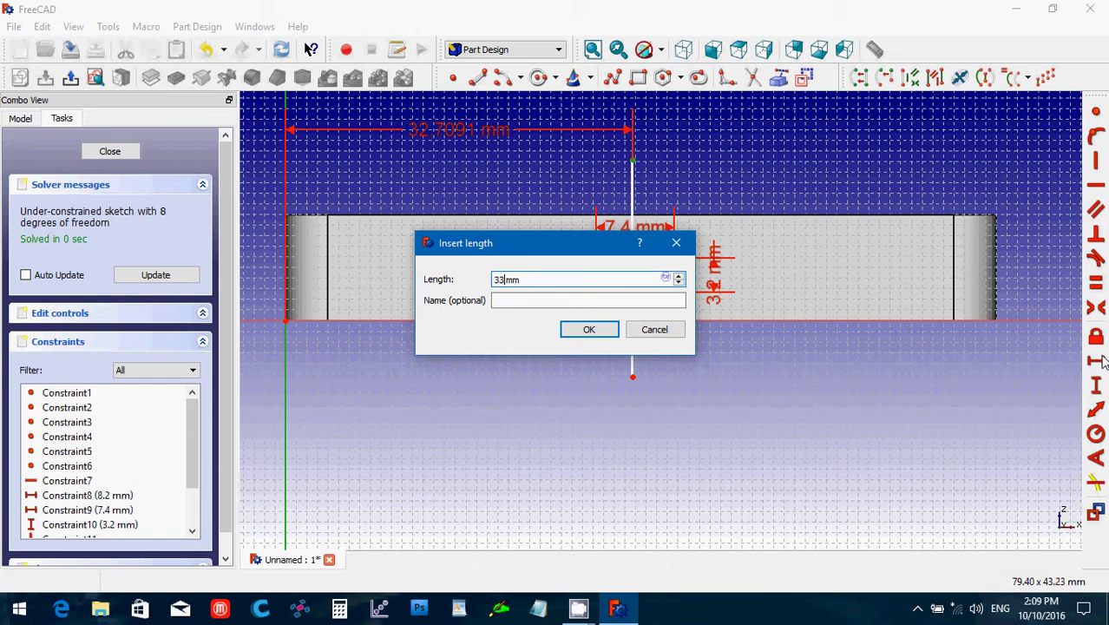
pyautogui.write('1')
pyautogui.press('Return')
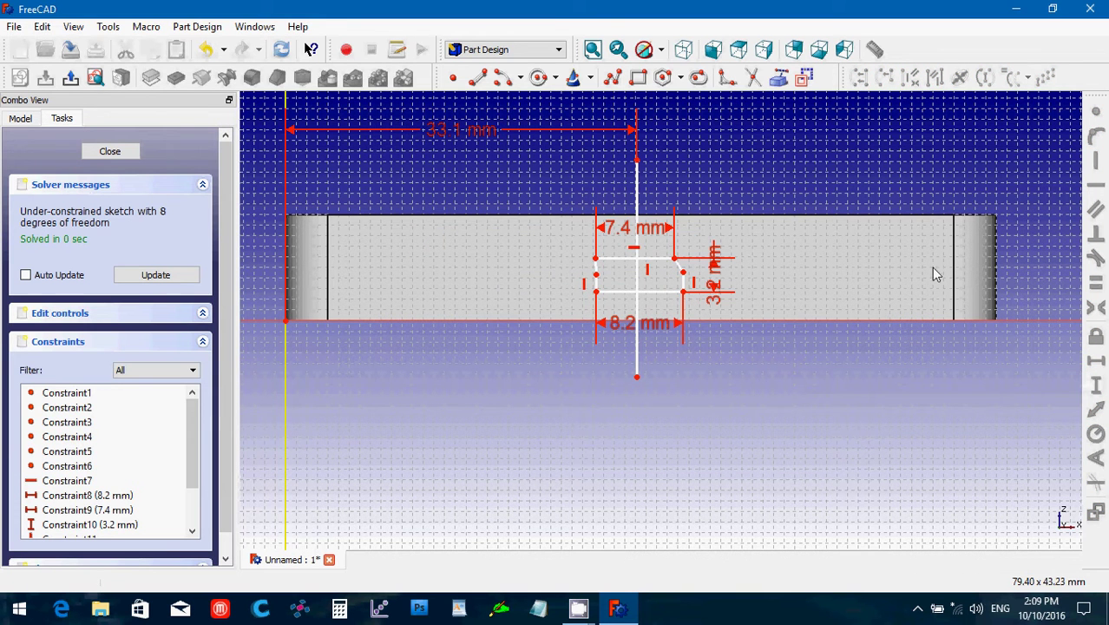
# Make the vertical line construction geometry and centre the top edge symmetrically on it.
pyautogui.click(636, 198)
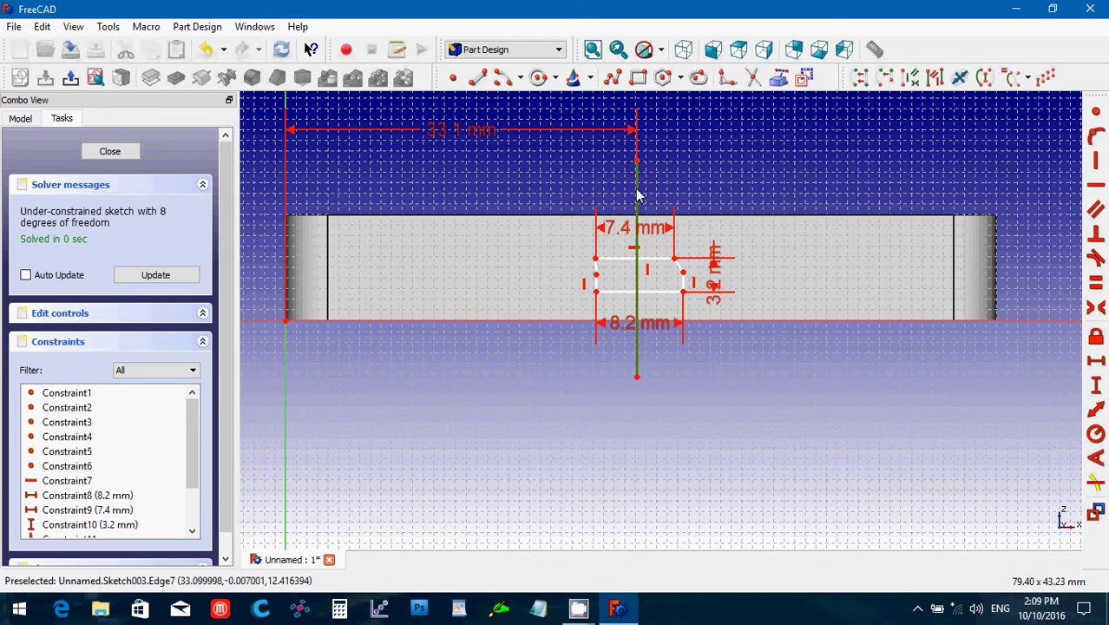
pyautogui.click(805, 78)
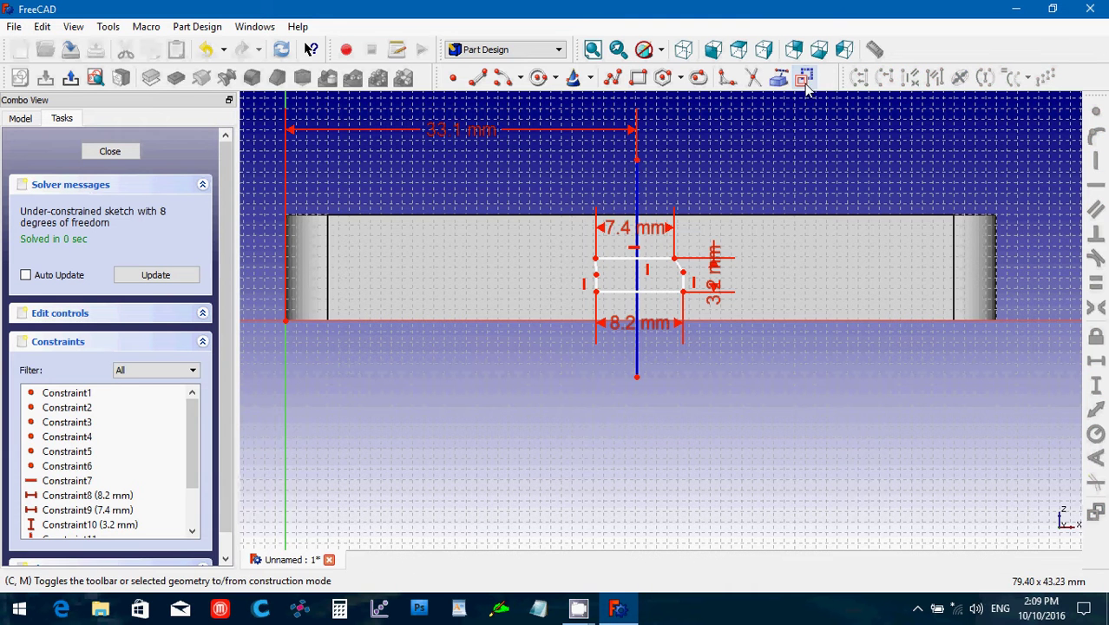
pyautogui.click(595, 258)
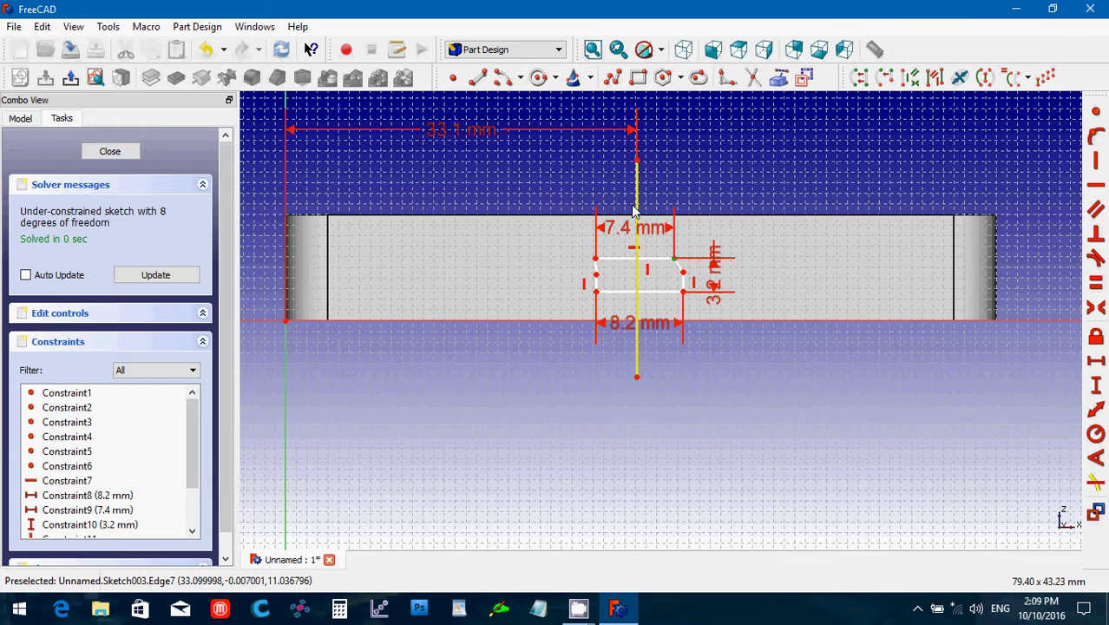
pyautogui.click(640, 209)
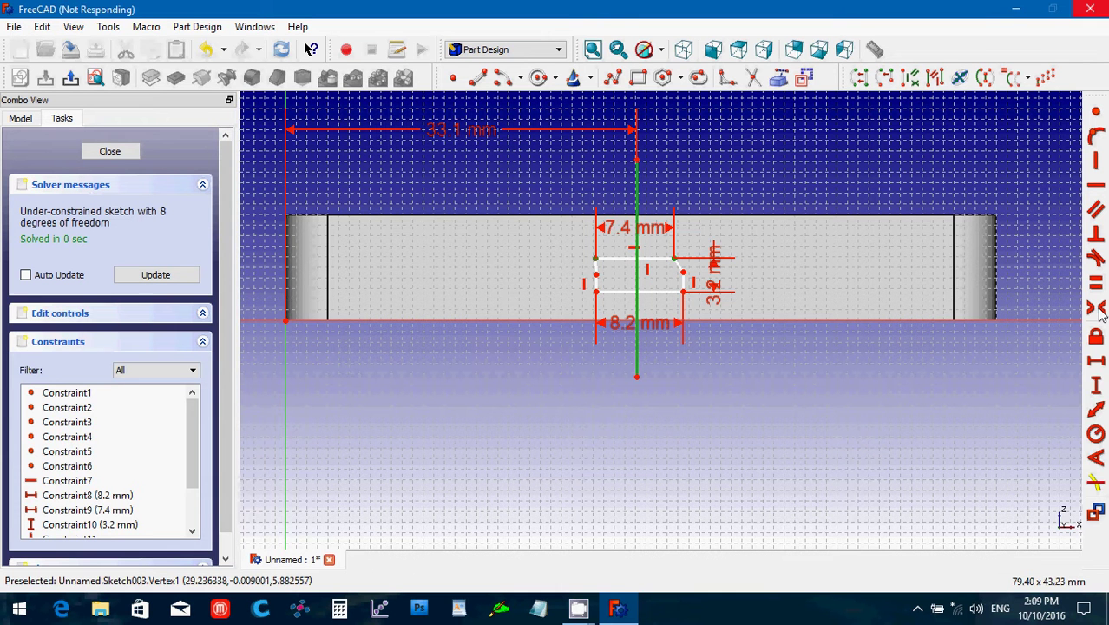
pyautogui.click(1098, 312)
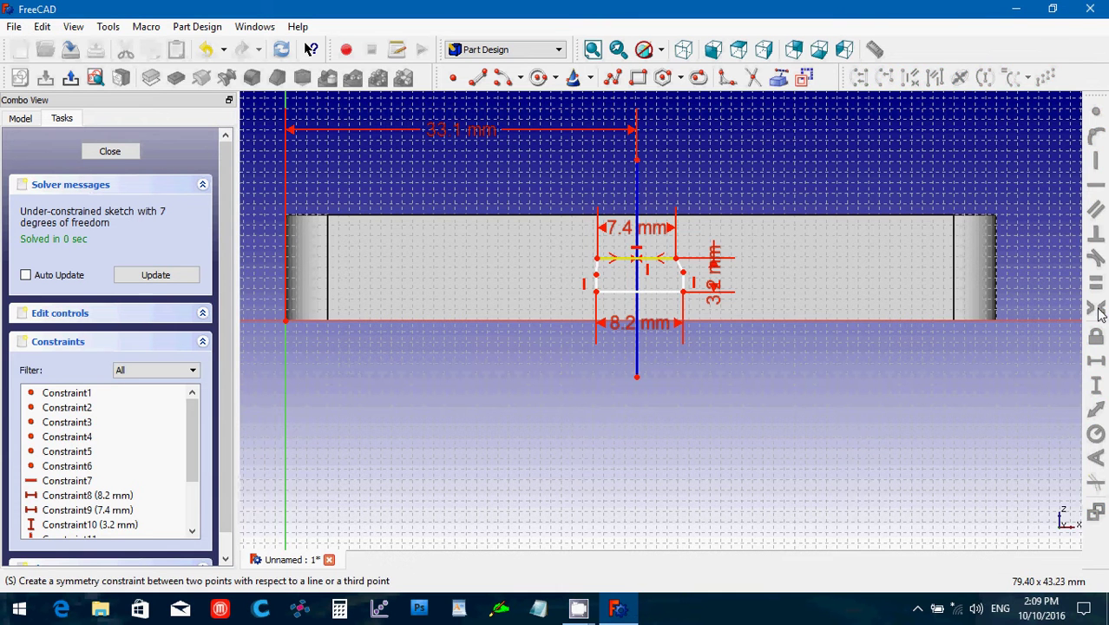
# Centre the bottom edge symmetrically on the line, then select the lower-right corner with the horizontal axis.
pyautogui.click(683, 293)
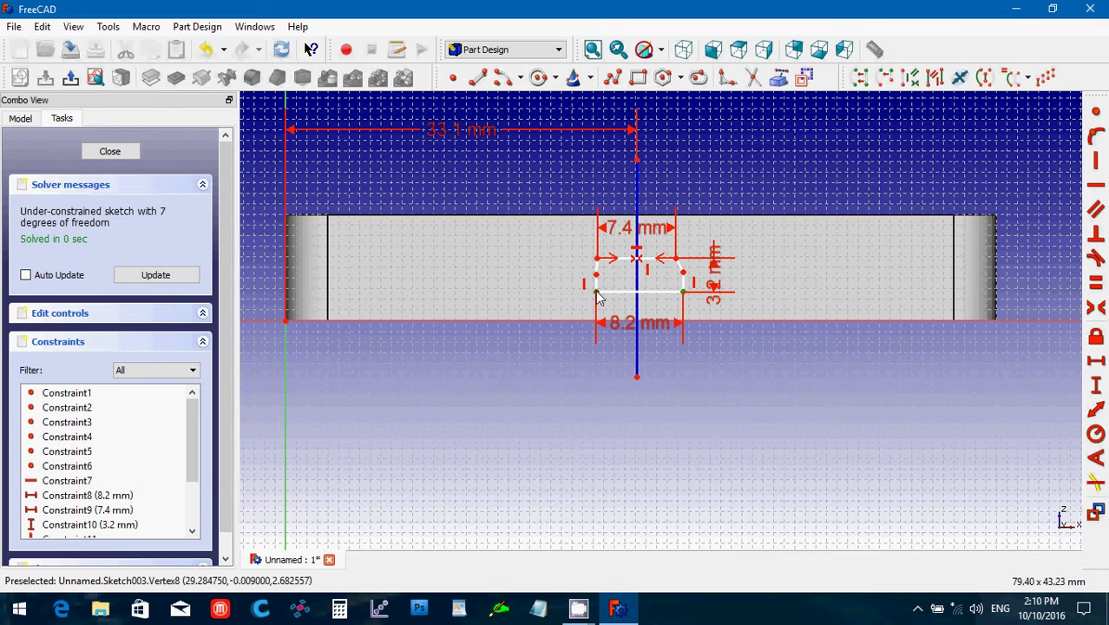
pyautogui.click(597, 295)
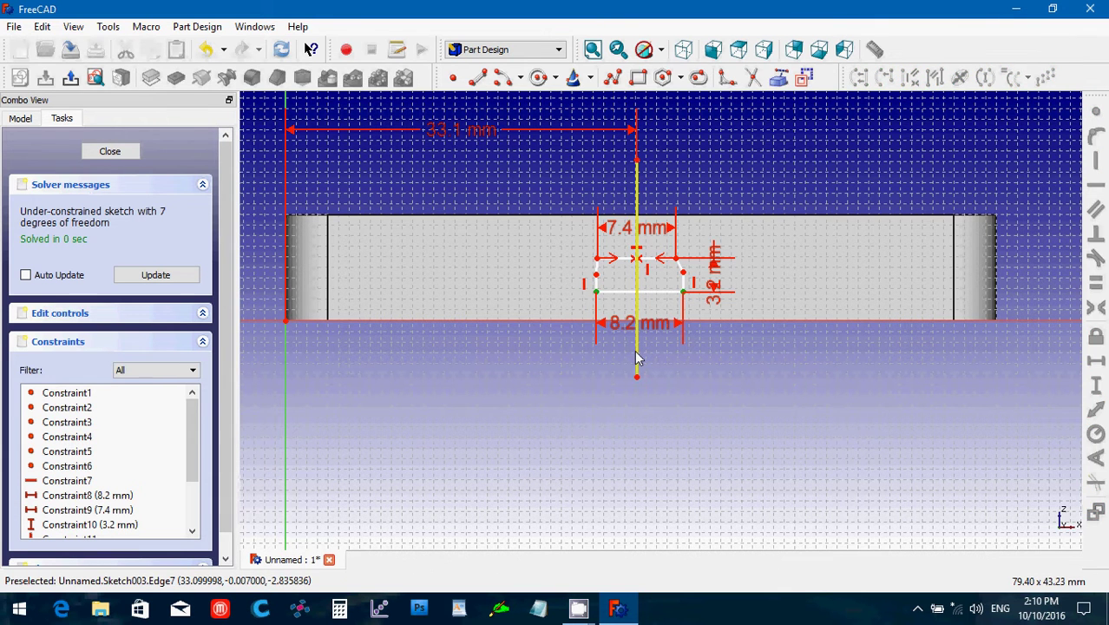
pyautogui.click(637, 356)
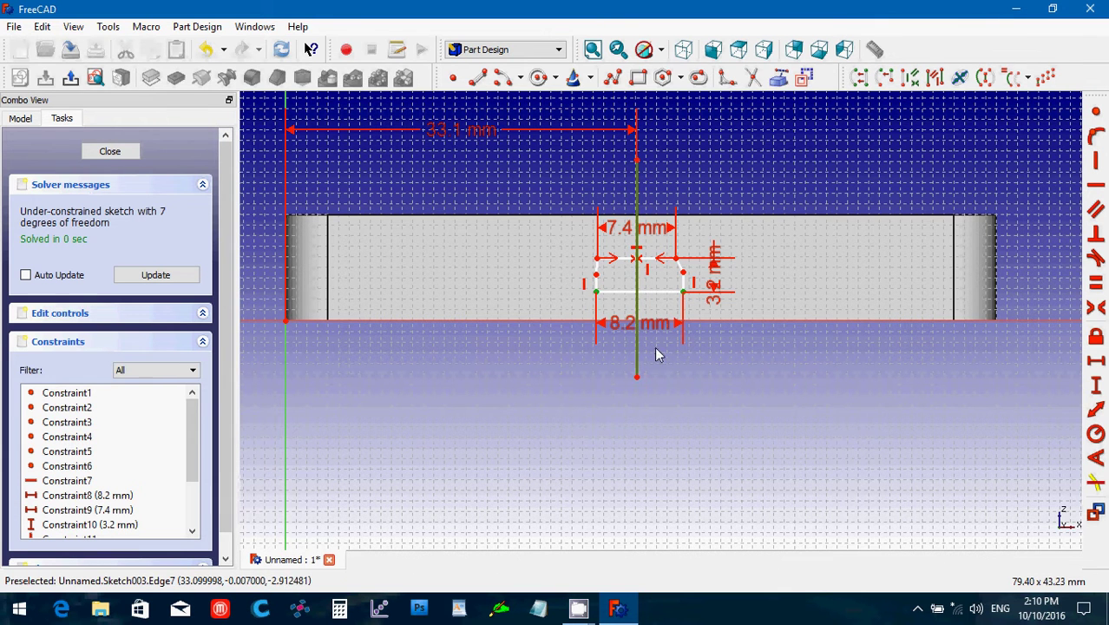
pyautogui.click(1094, 312)
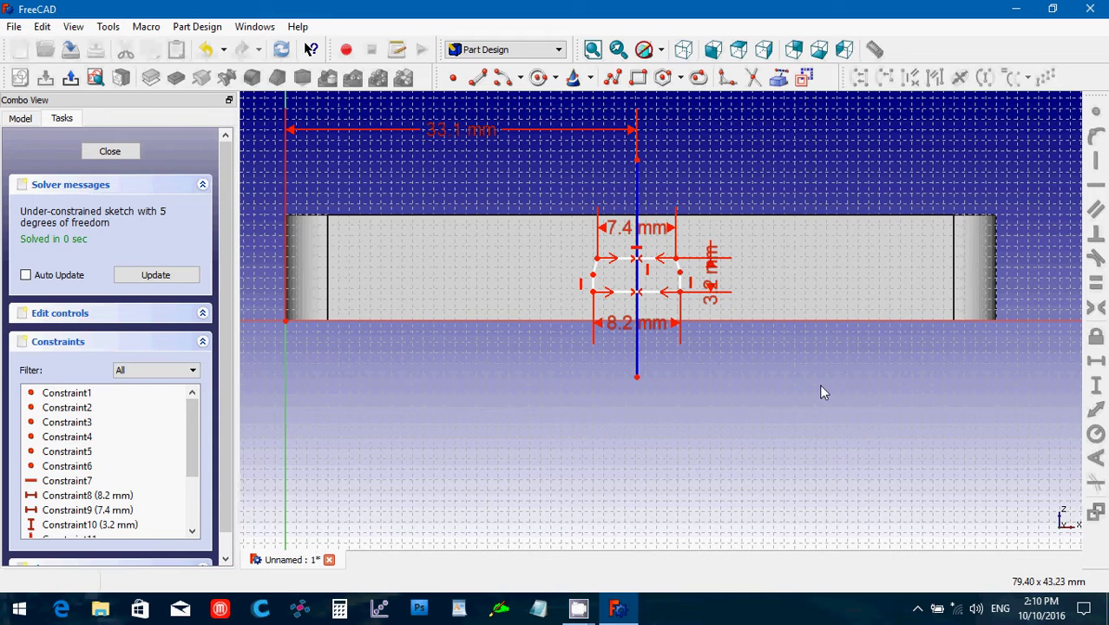
pyautogui.click(680, 292)
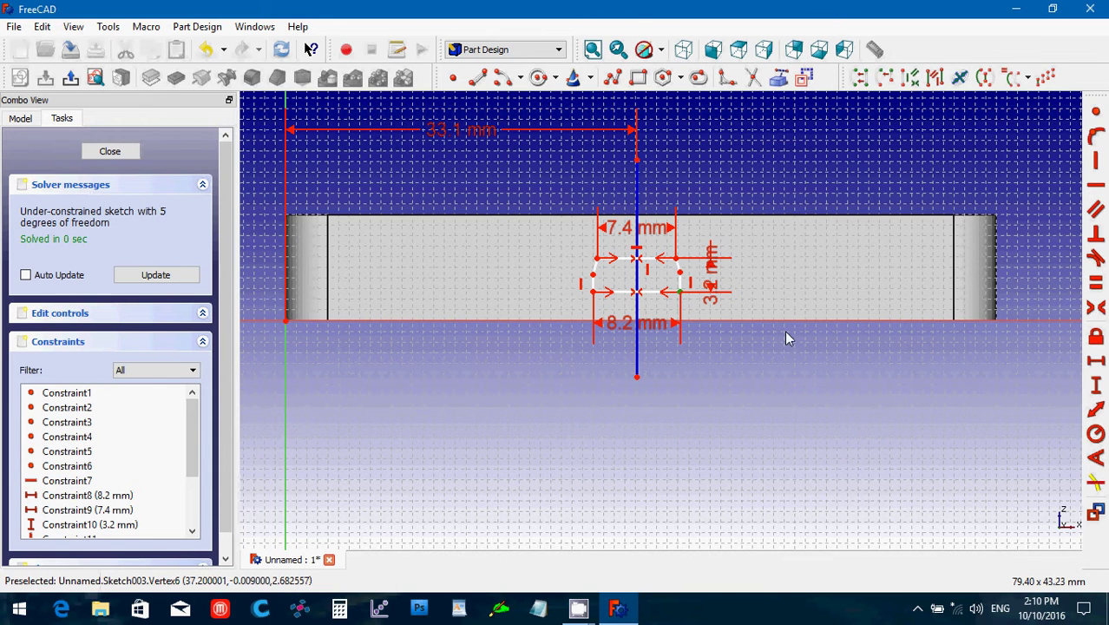
pyautogui.click(1014, 322)
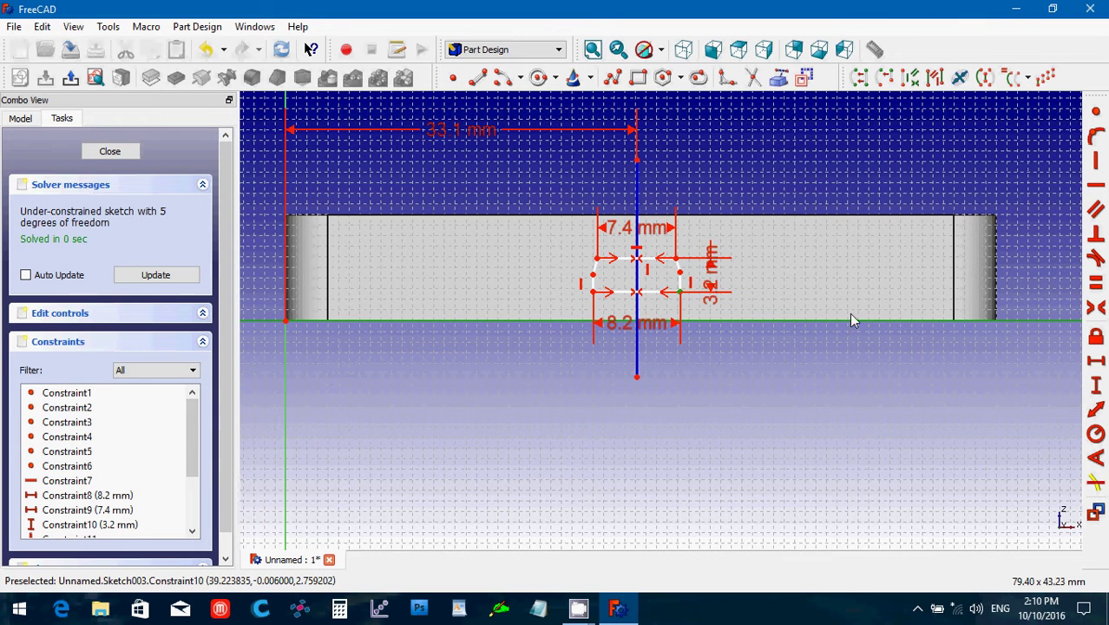
# Set the lower-right corner 4 mm above the horizontal axis.
pyautogui.click(1096, 388)
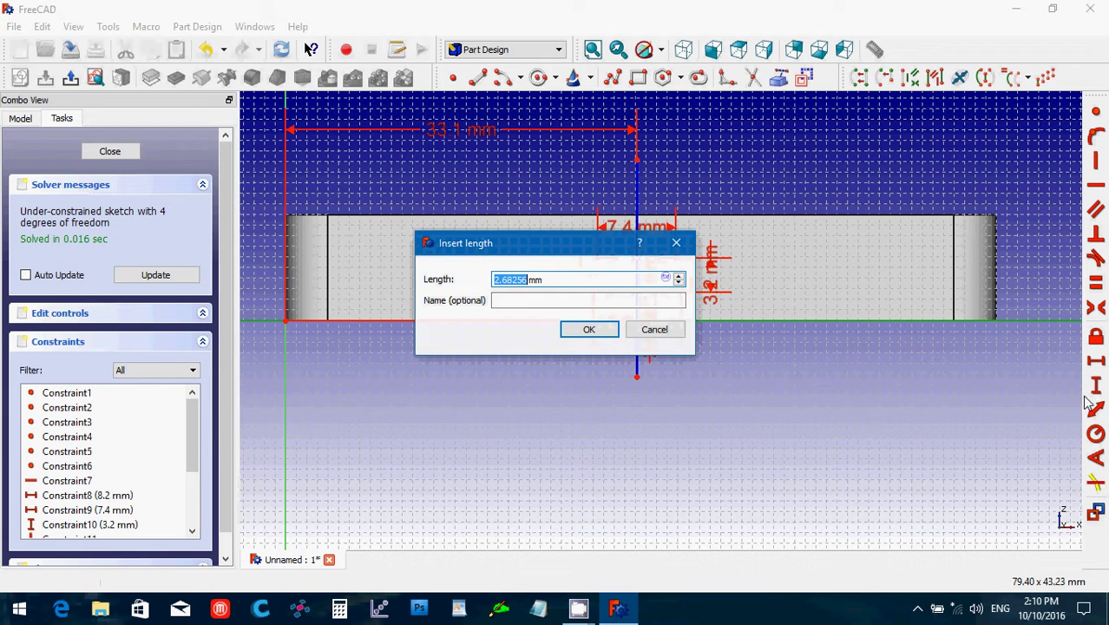
pyautogui.write('4')
pyautogui.press('Return')
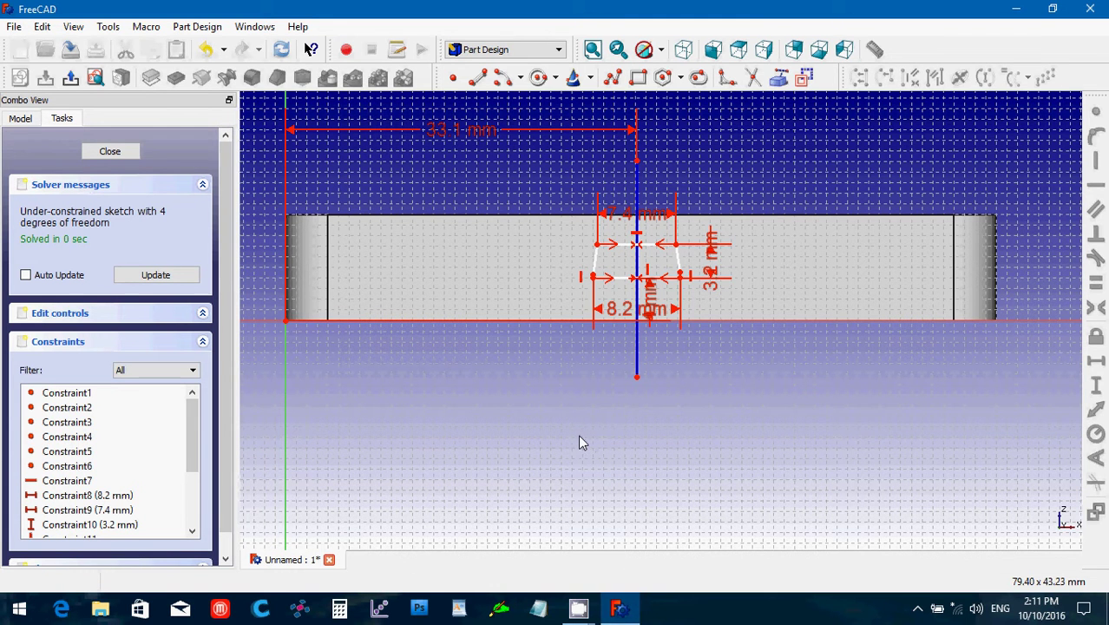
pyautogui.scroll(4, 581, 443)
pyautogui.scroll(1, 578, 437)
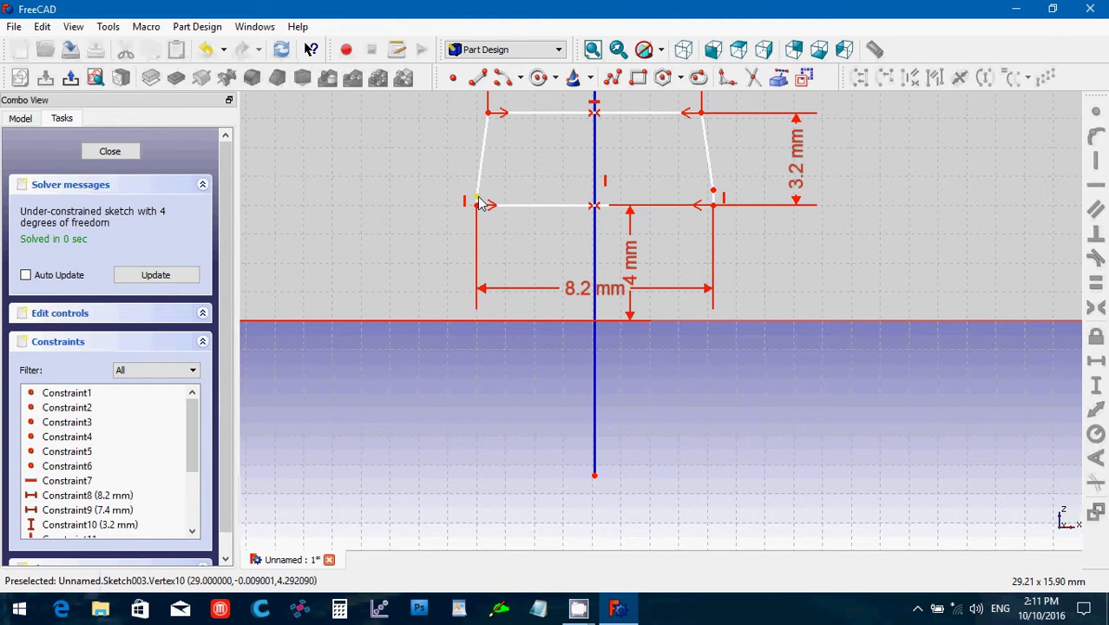
# Pull the side vertices up into short vertical sides and dimension the left one 2.4 mm.
pyautogui.moveTo(483, 193); pyautogui.dragTo(476, 158)
pyautogui.moveTo(715, 191)
pyautogui.mouseDown()
pyautogui.moveTo(717, 149)
pyautogui.moveTo(698, 184)
pyautogui.mouseUp()
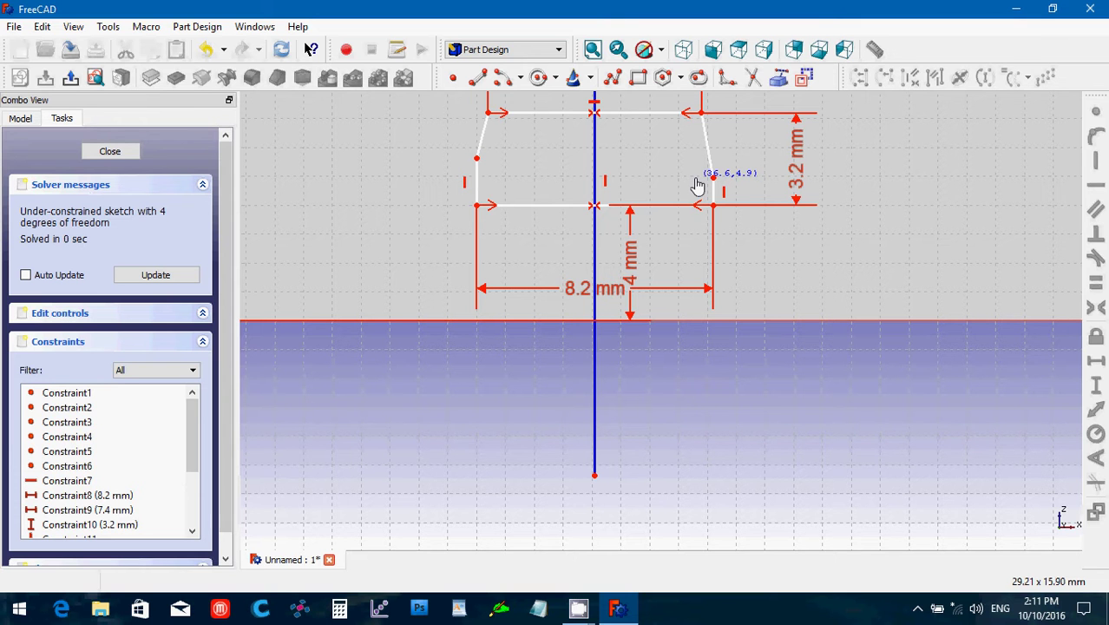
pyautogui.rightClick(480, 188)
pyautogui.click(477, 187)
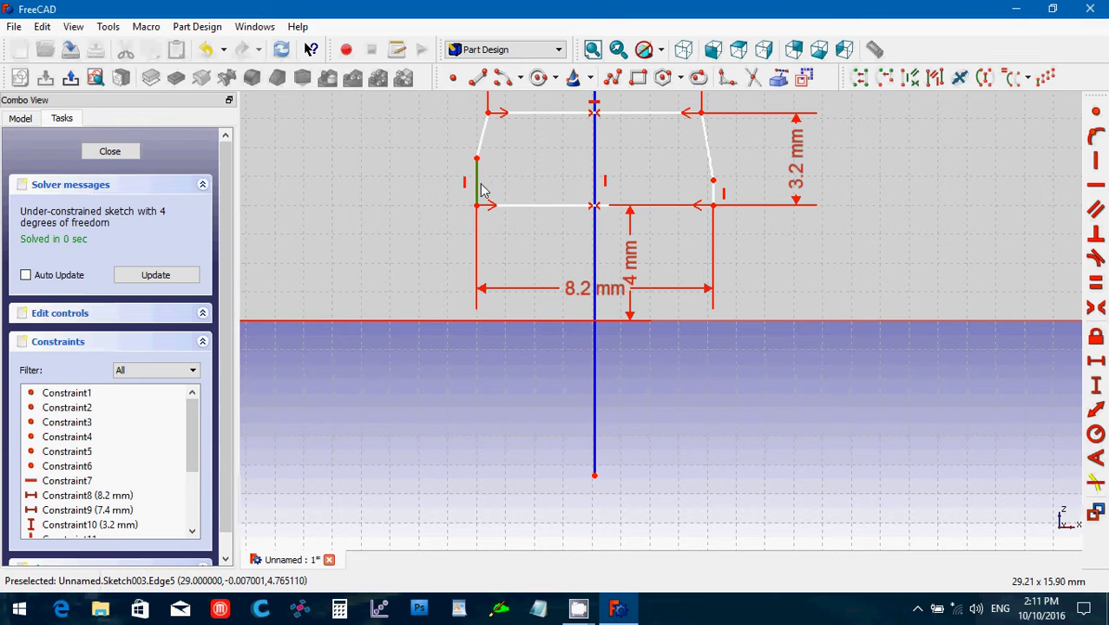
pyautogui.click(1096, 392)
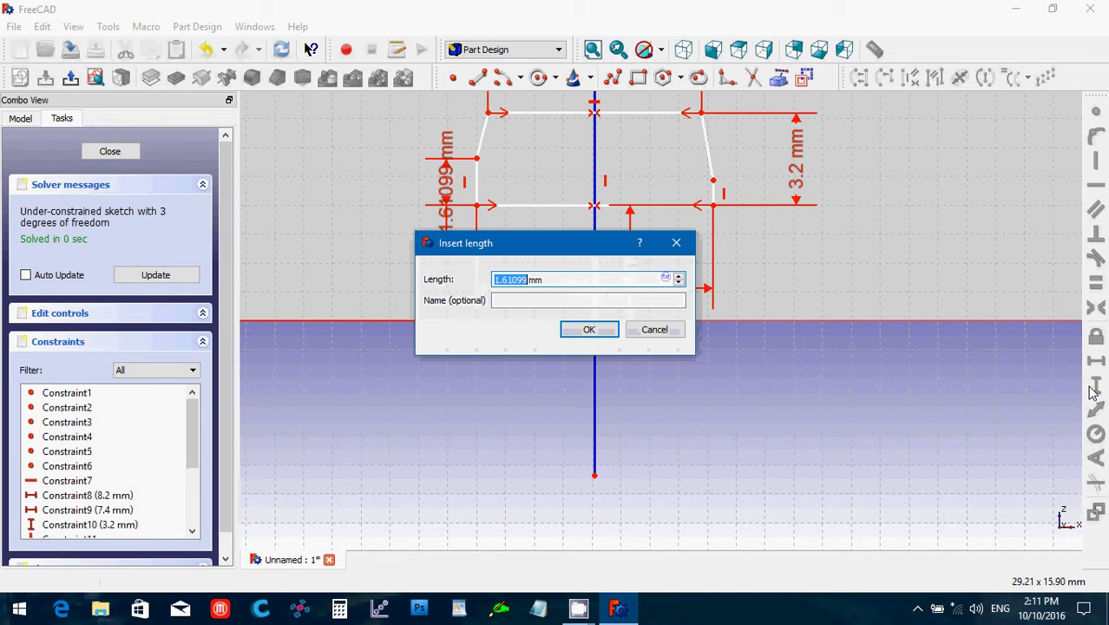
pyautogui.write('2.6')
pyautogui.press('Return')
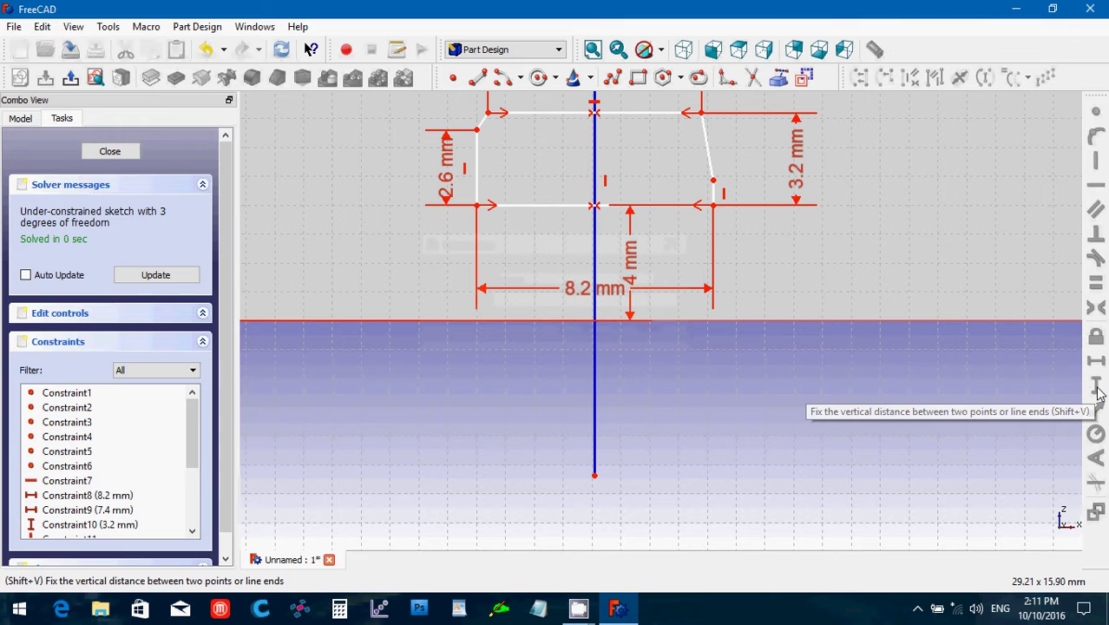
pyautogui.click(455, 176)
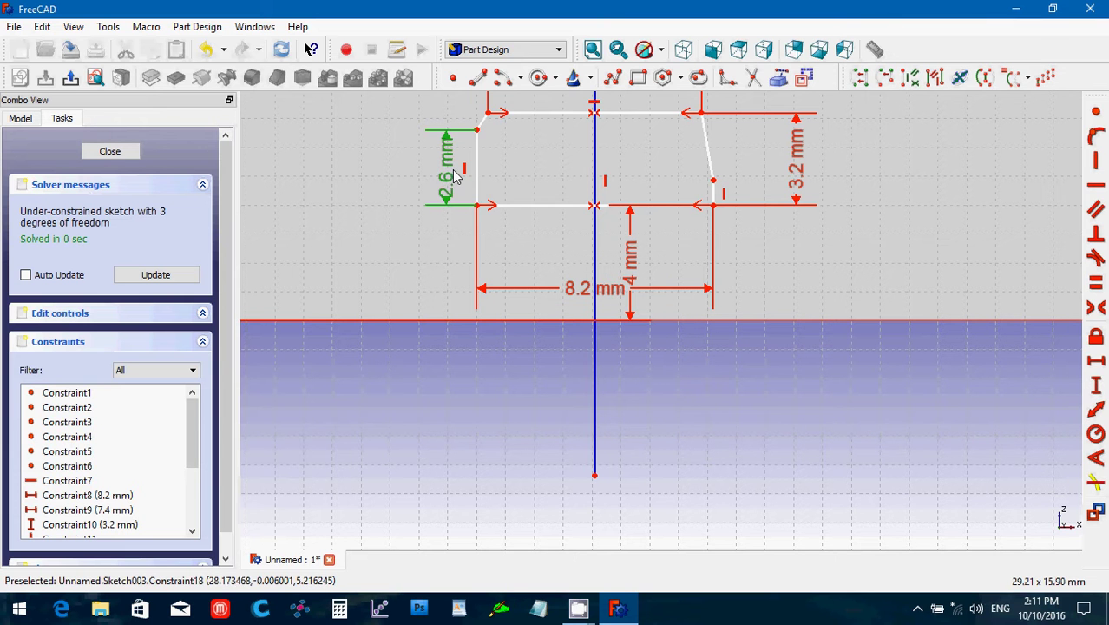
pyautogui.click(443, 178)
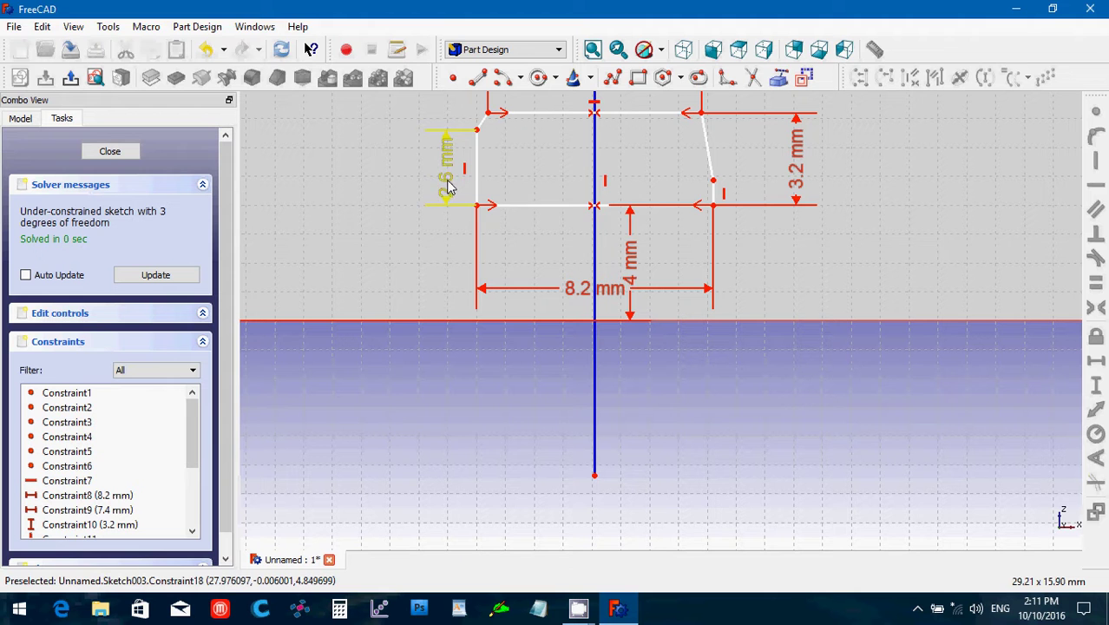
pyautogui.doubleClick(443, 179)
pyautogui.write('2.4mm')
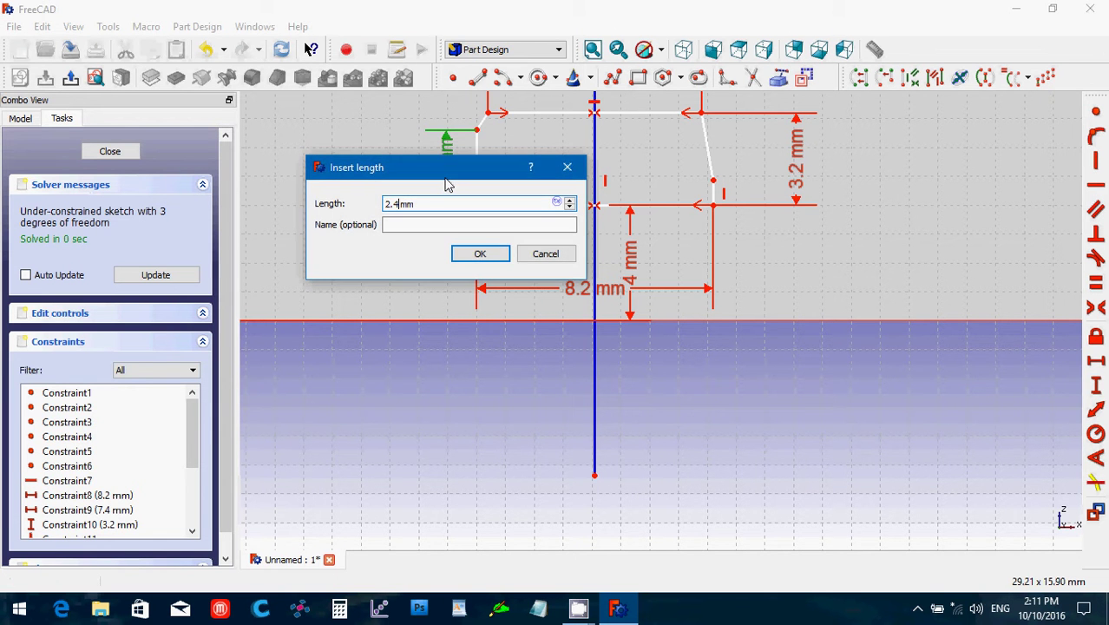
pyautogui.press('Return')
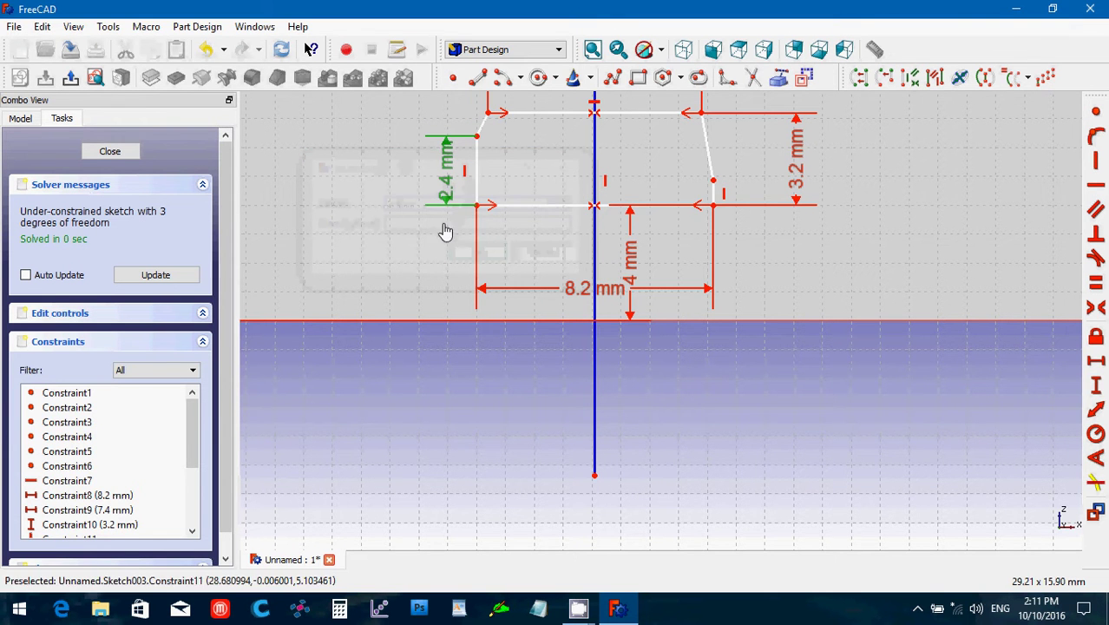
# Make the right vertical side equal in length to the left one.
pyautogui.click(477, 182)
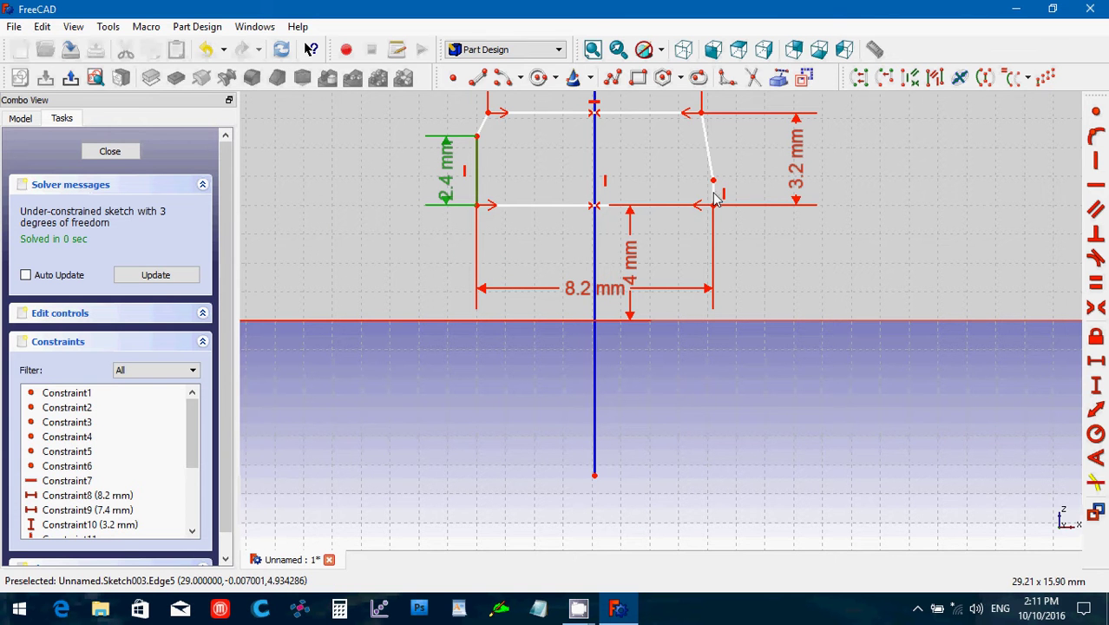
pyautogui.click(734, 366)
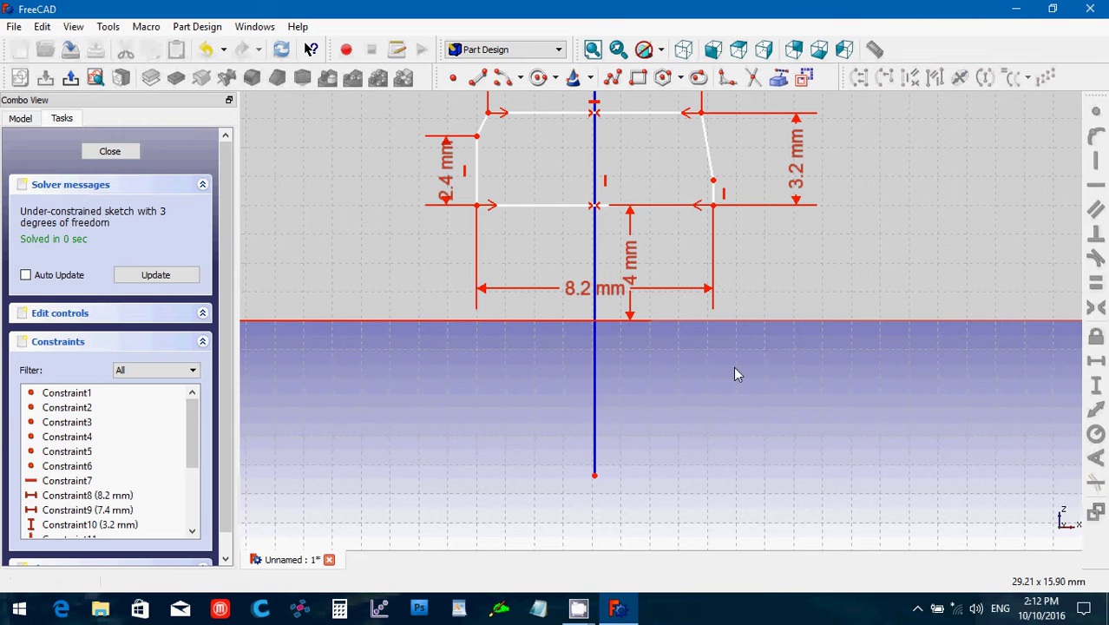
pyautogui.click(482, 193)
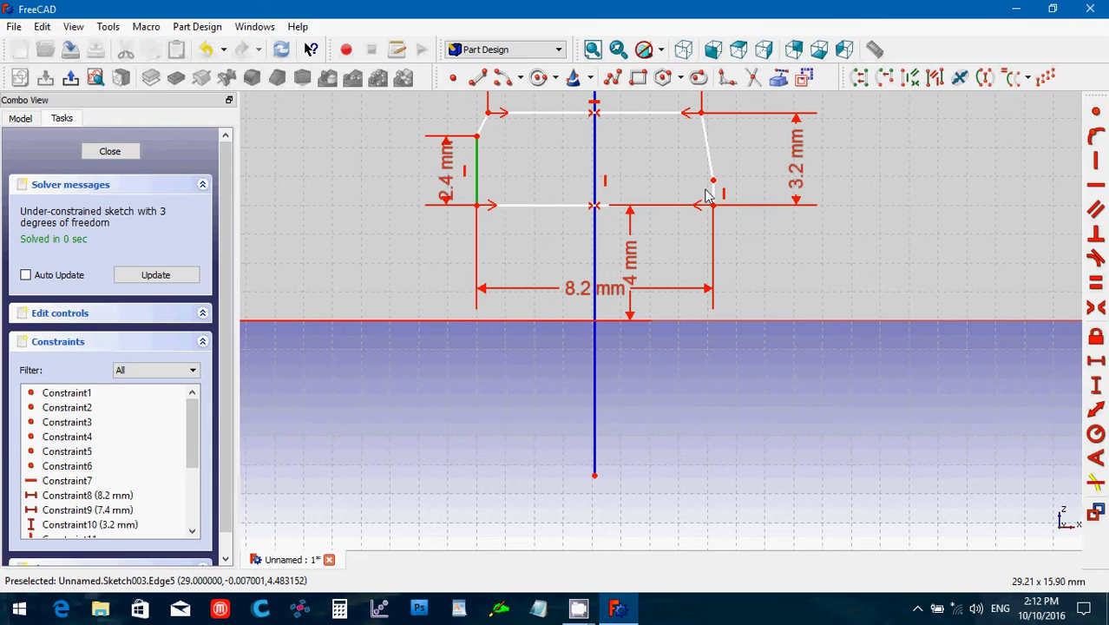
pyautogui.click(714, 196)
pyautogui.click(1096, 290)
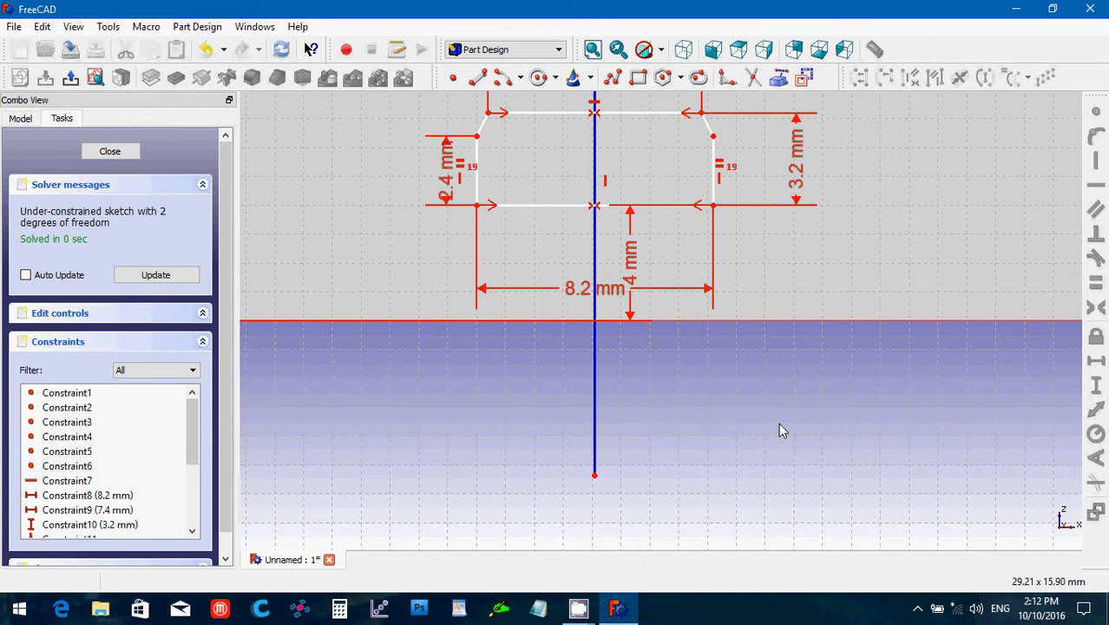
pyautogui.scroll(-3, 778, 422)
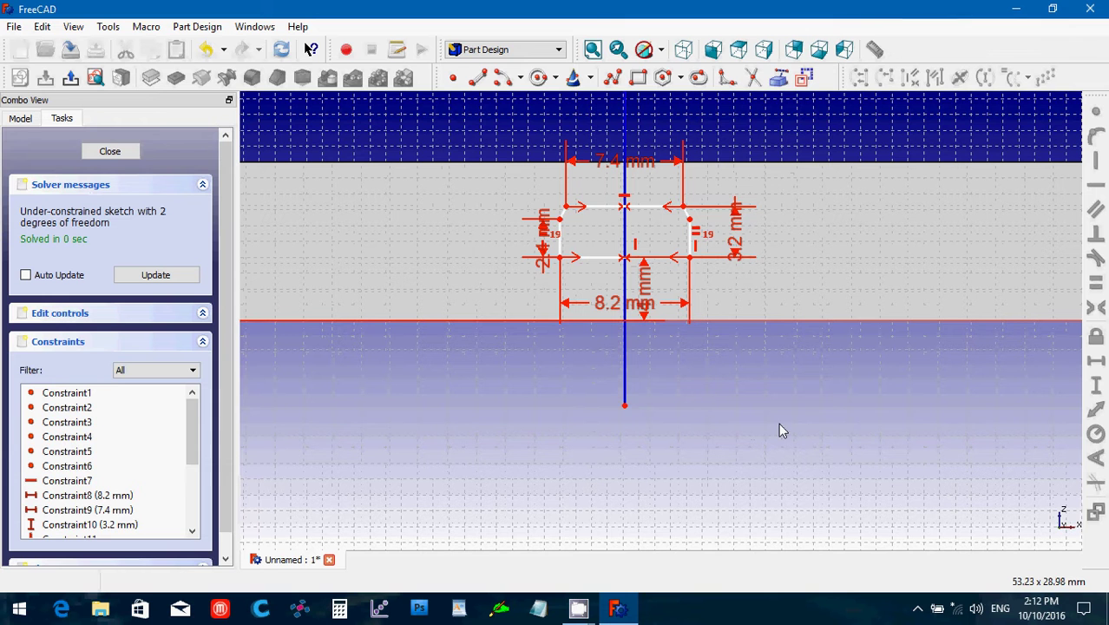
# Close the sketch and pocket Sketch003 into the plate at the default 5 mm length.
pyautogui.click(110, 154)
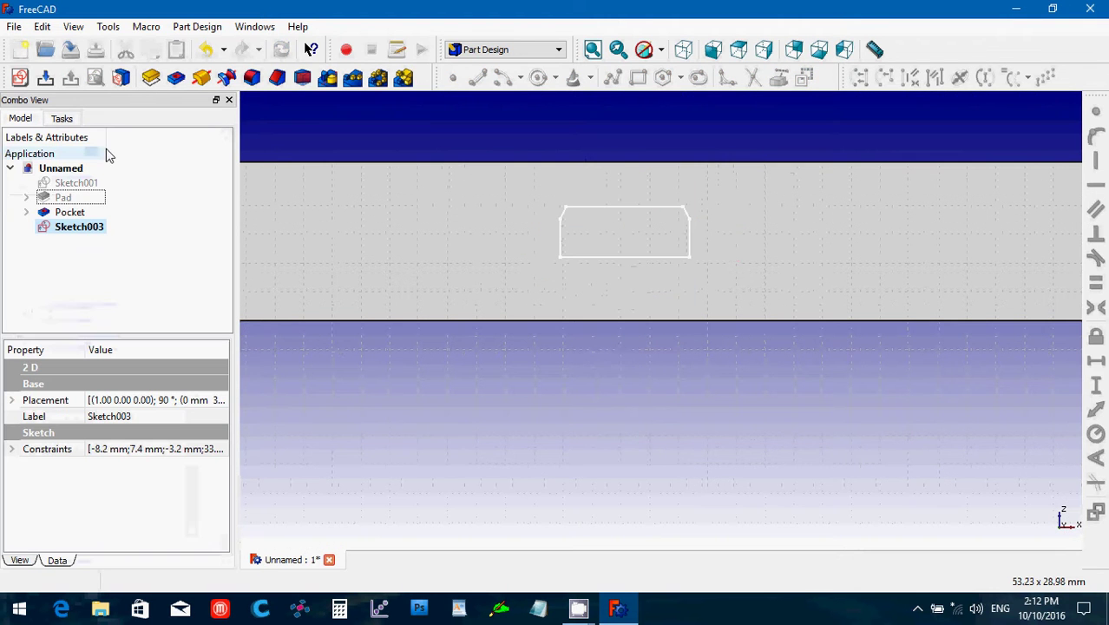
pyautogui.click(81, 230)
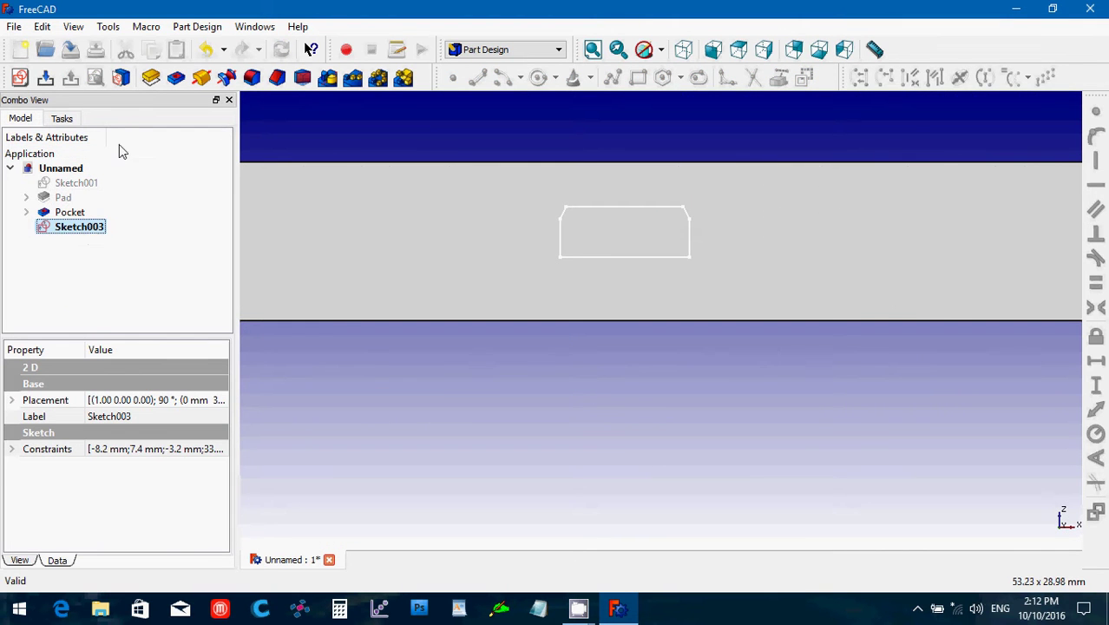
pyautogui.click(177, 78)
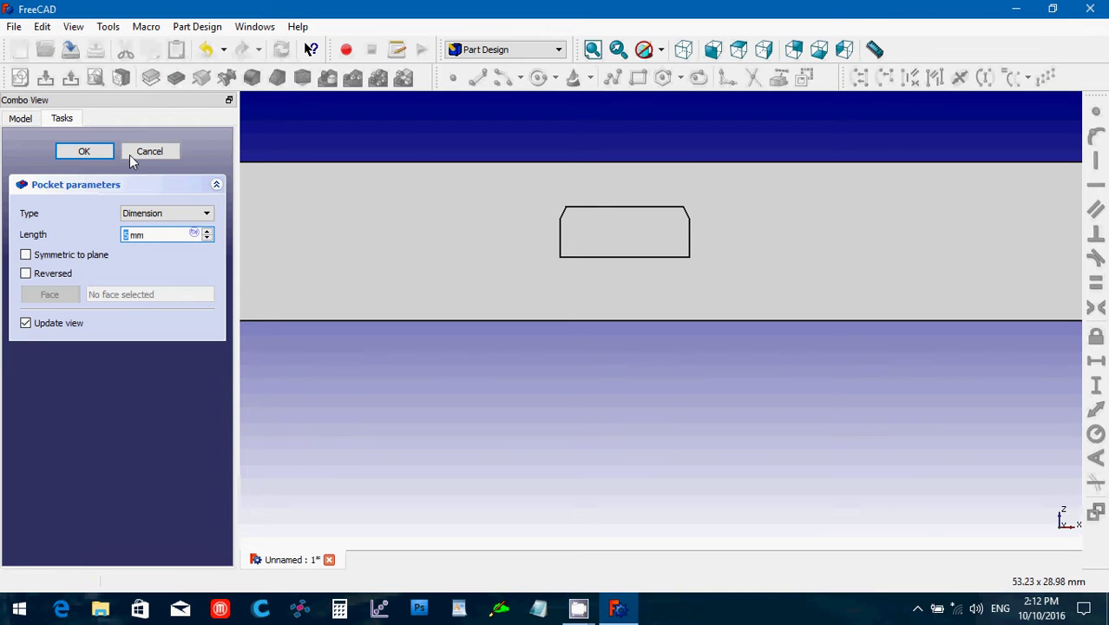
pyautogui.click(81, 153)
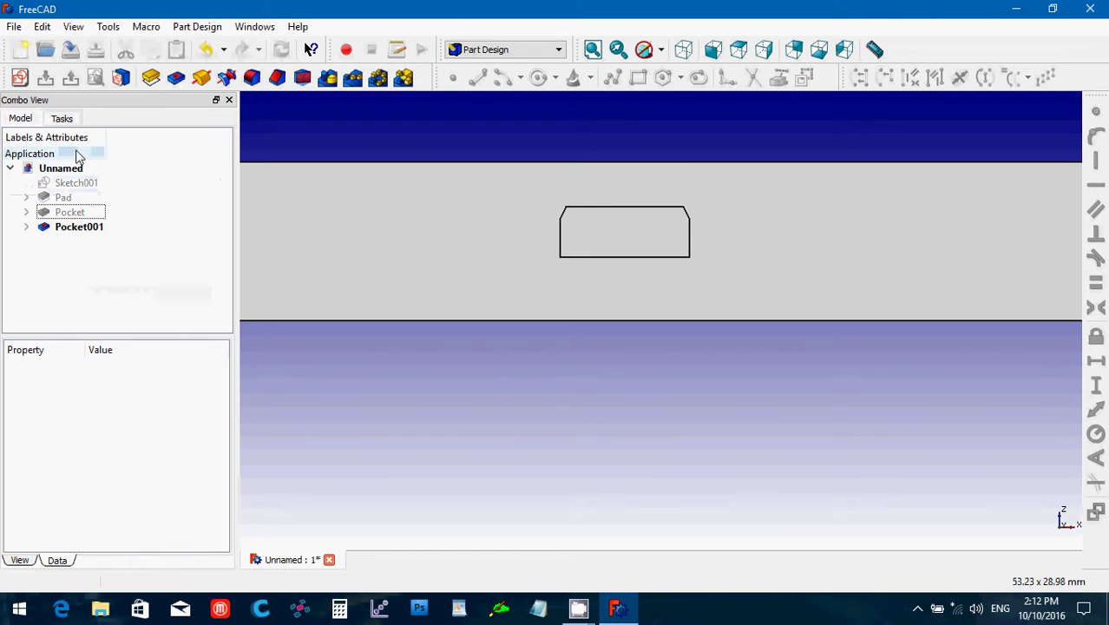
pyautogui.scroll(-4, 385, 397)
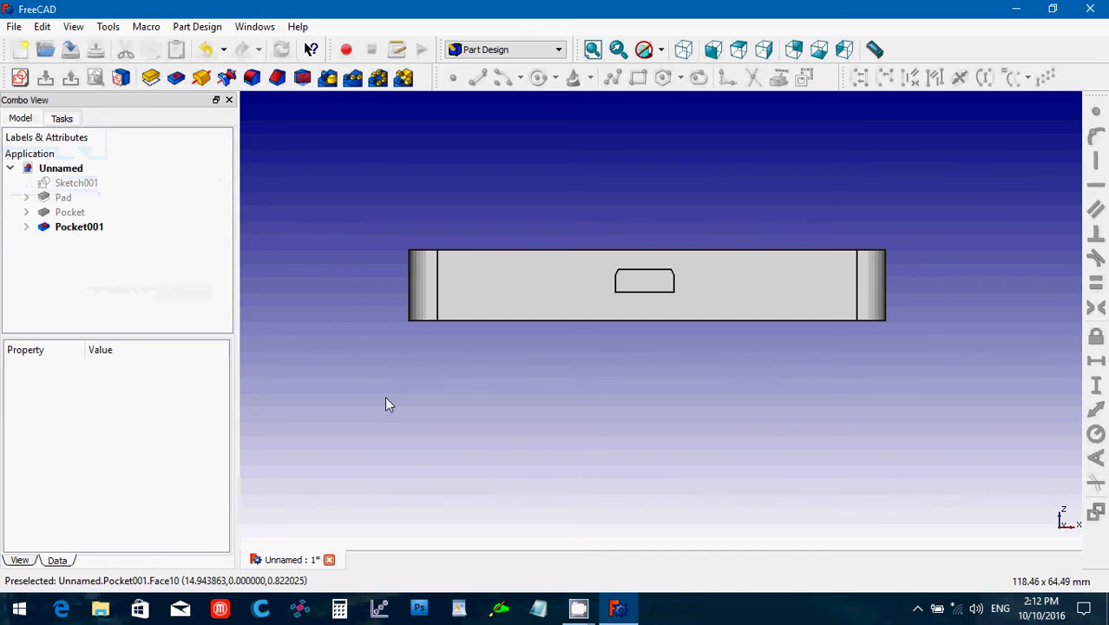
pyautogui.scroll(1, 383, 394)
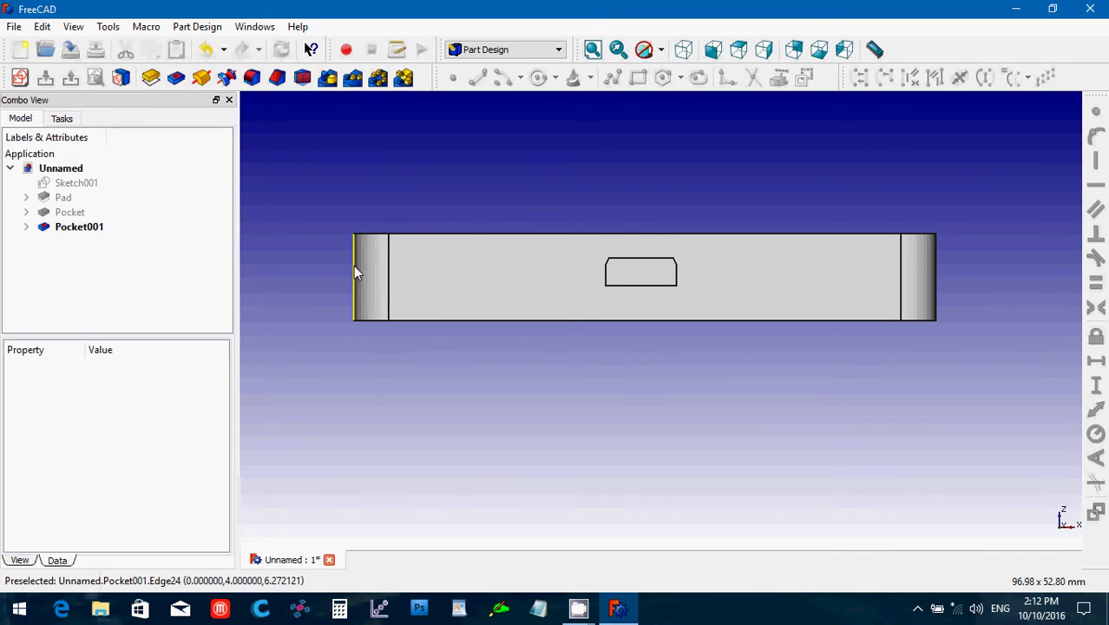
# Make Sketch001 visible and hide the Pocket001 solid from the model tree.
pyautogui.click(87, 184)
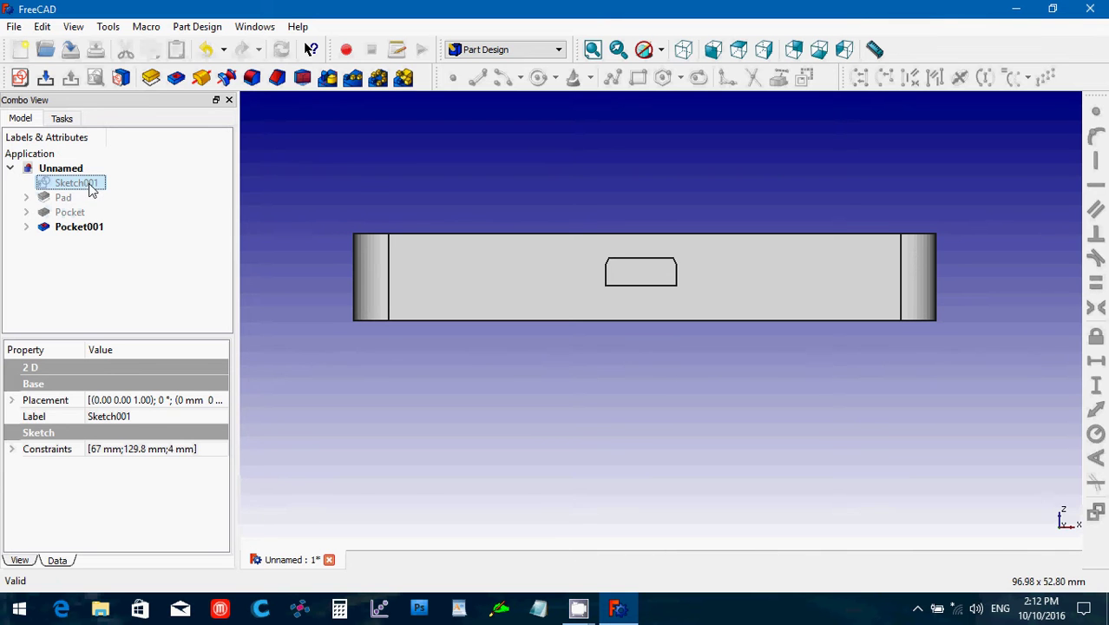
pyautogui.press('space')
pyautogui.click(120, 252)
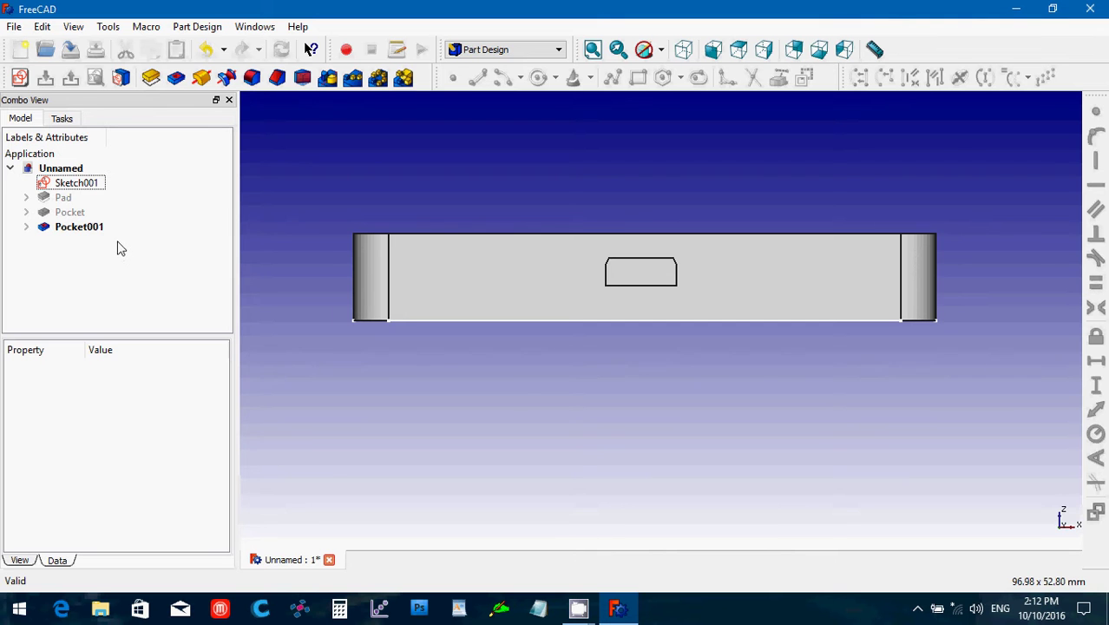
pyautogui.click(93, 227)
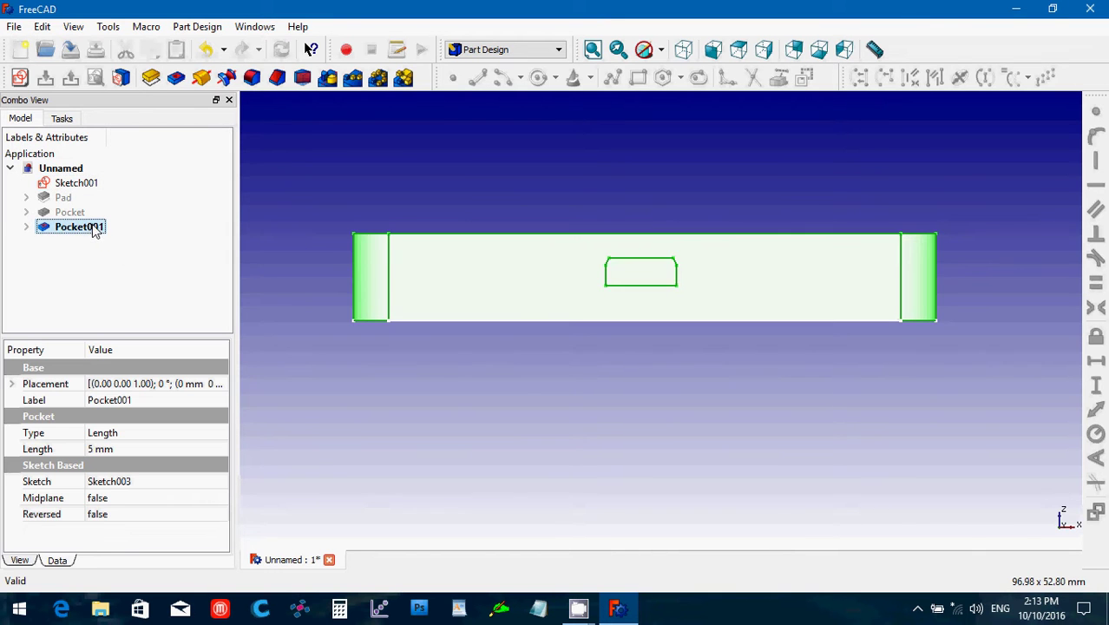
pyautogui.press('space')
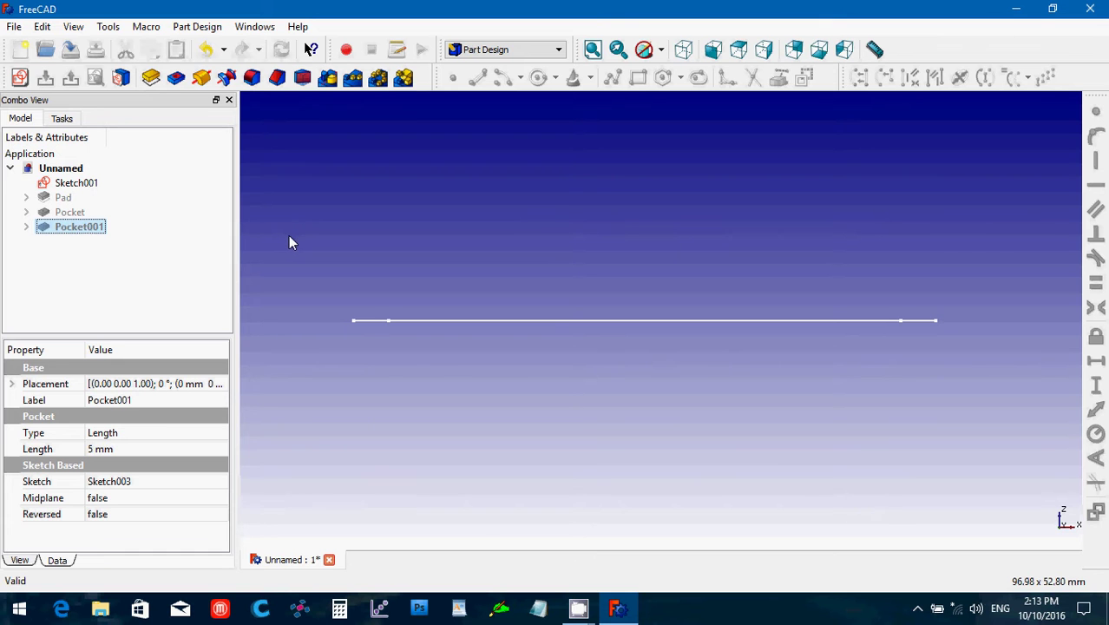
# Create a new sketch on the XZ-Plane and switch to the front view.
pyautogui.click(19, 79)
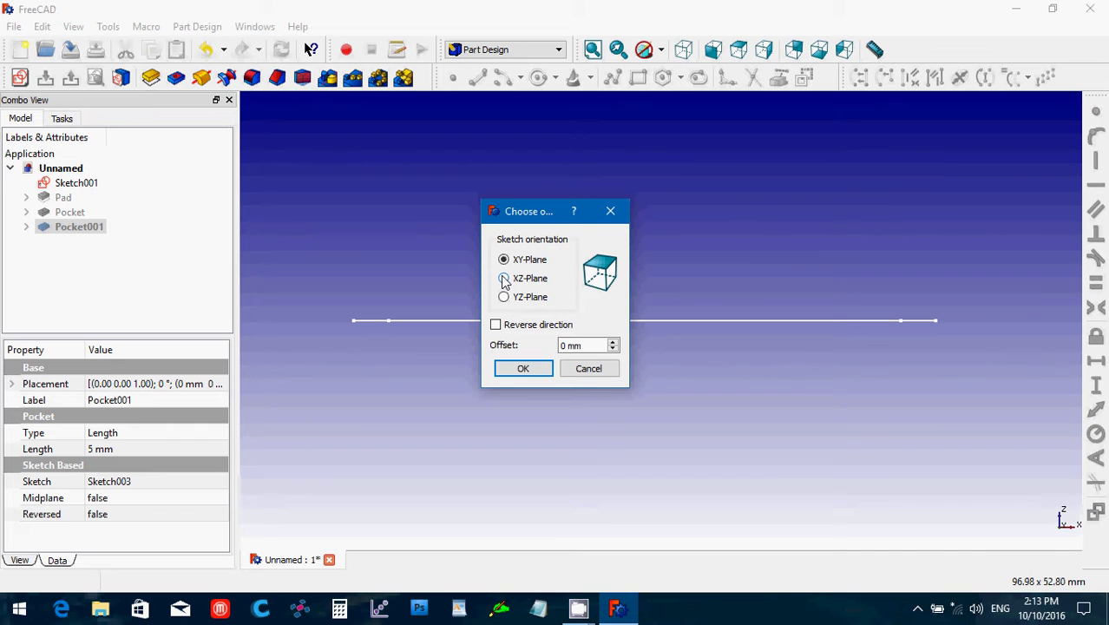
pyautogui.click(504, 280)
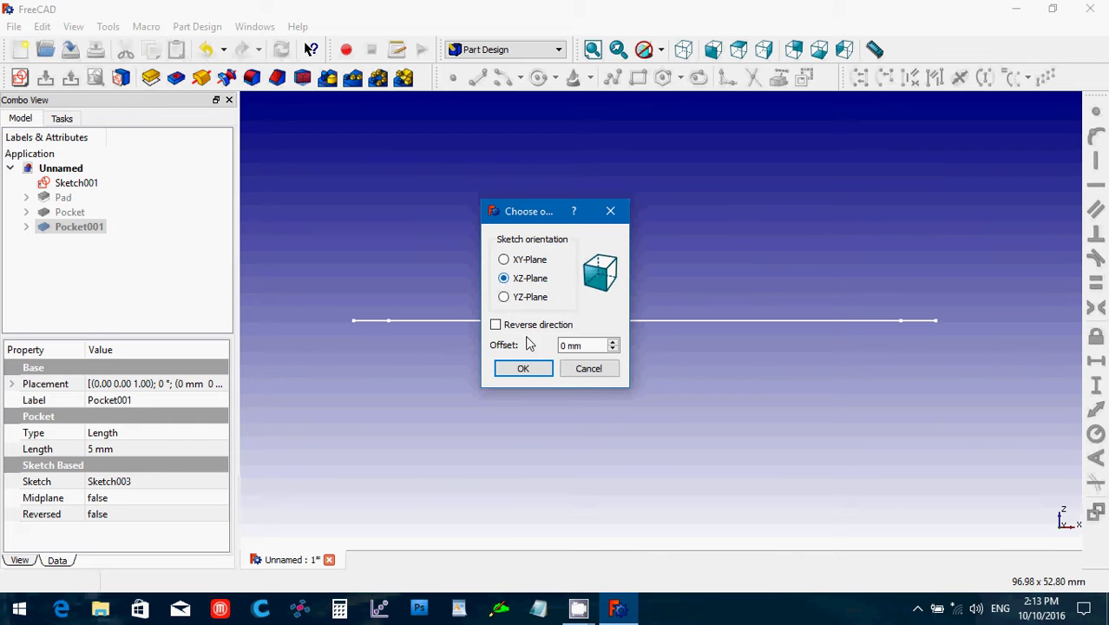
pyautogui.click(524, 369)
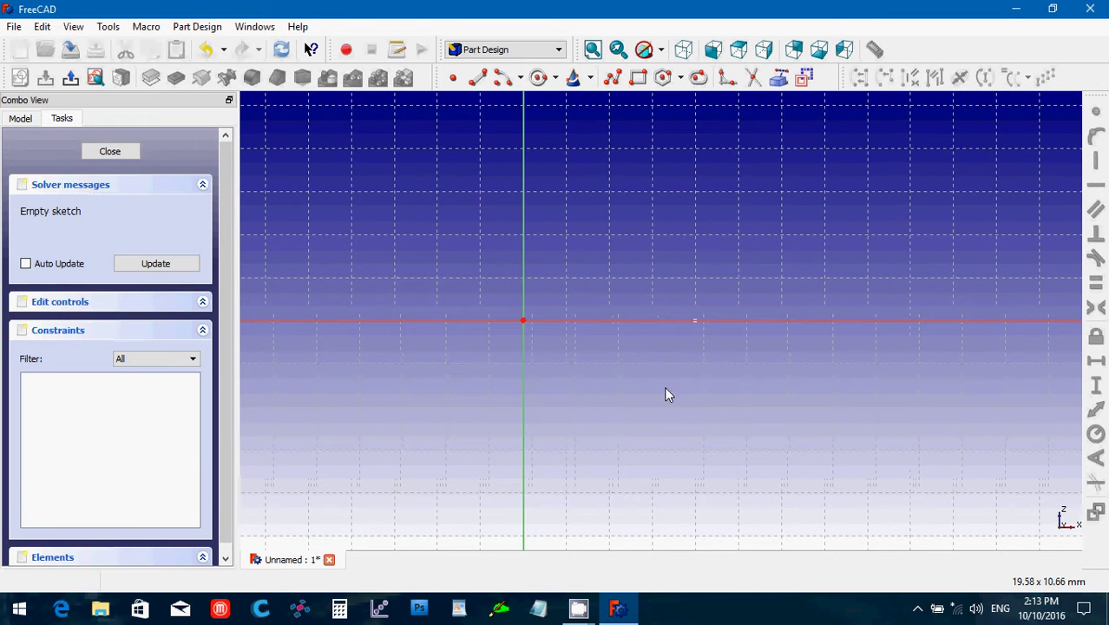
pyautogui.moveTo(667, 393); pyautogui.dragTo(677, 441, button='middle')
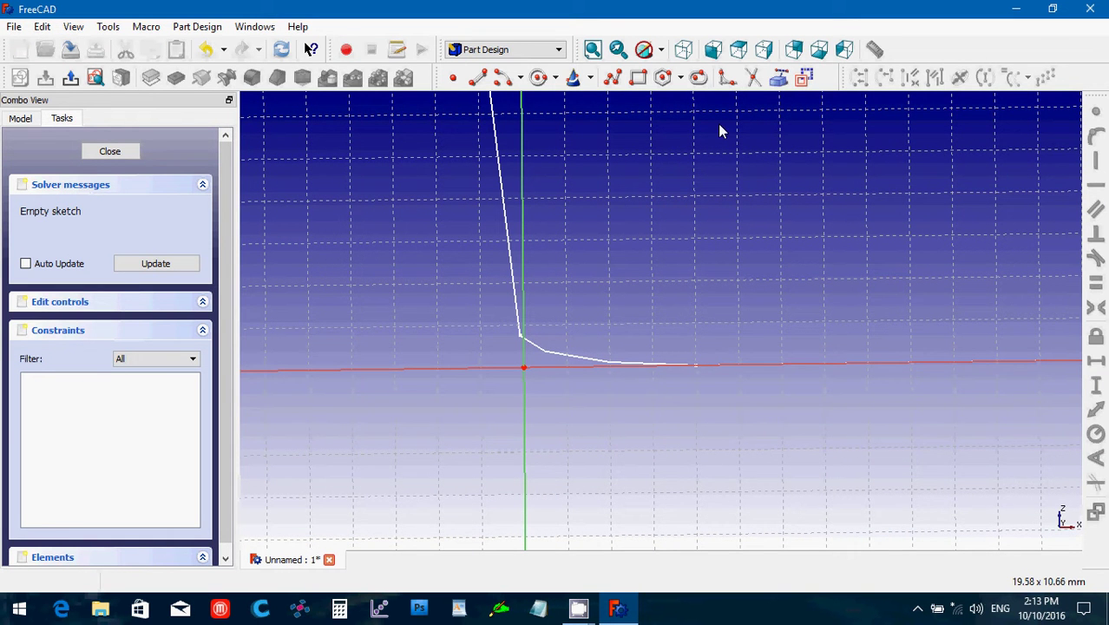
pyautogui.click(712, 48)
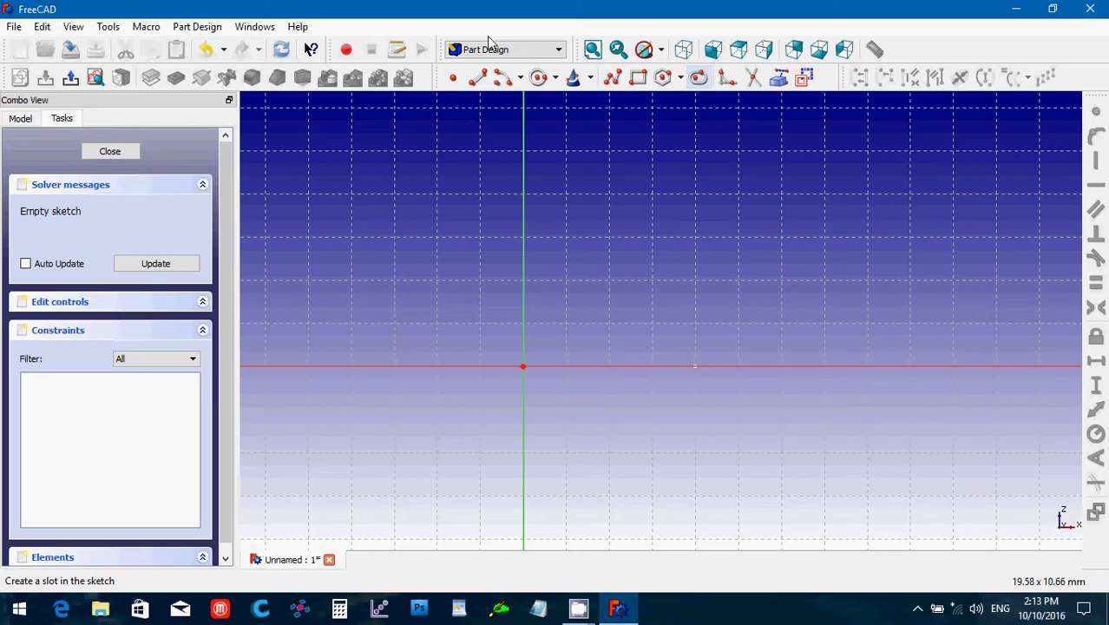
# Draw a tall rectangle from the origin up to an opposite corner left of the vertical axis.
pyautogui.click(637, 80)
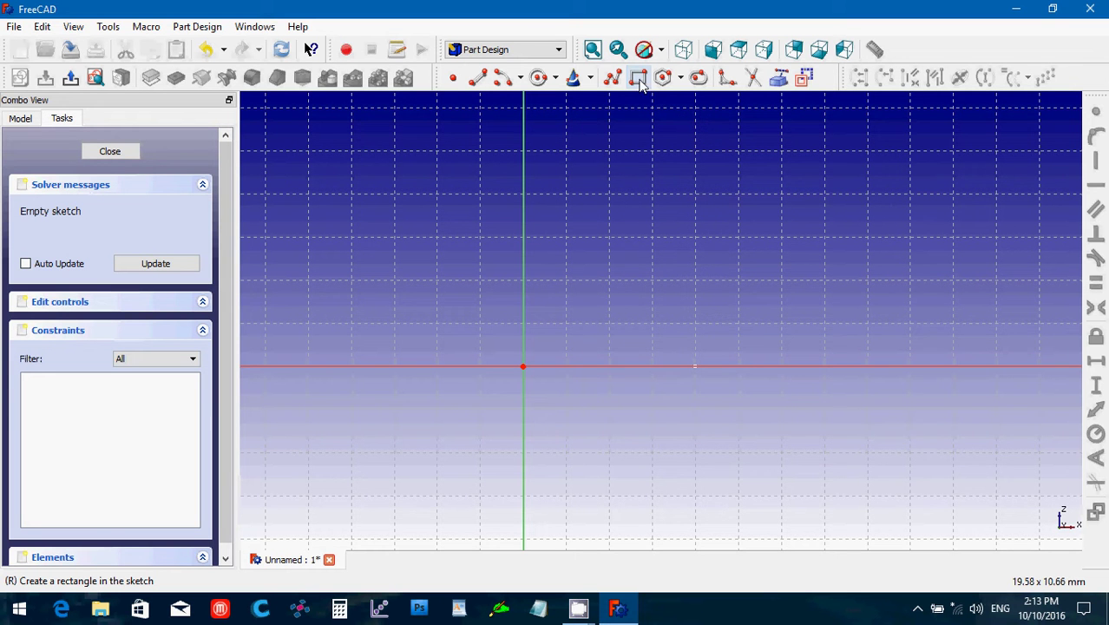
pyautogui.click(522, 365)
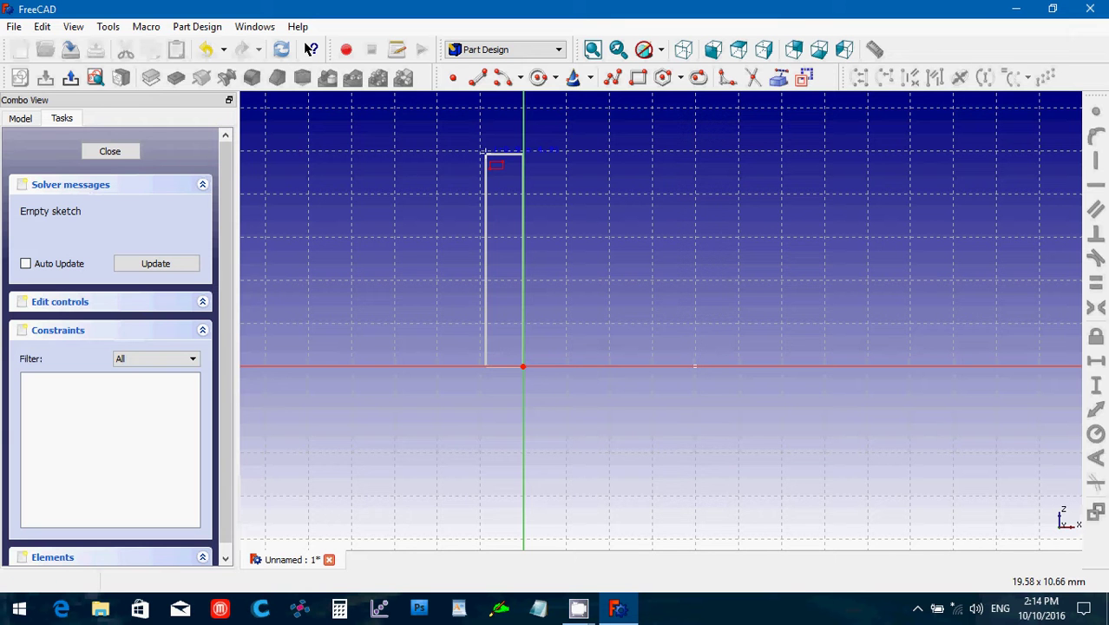
pyautogui.scroll(-2, 488, 153)
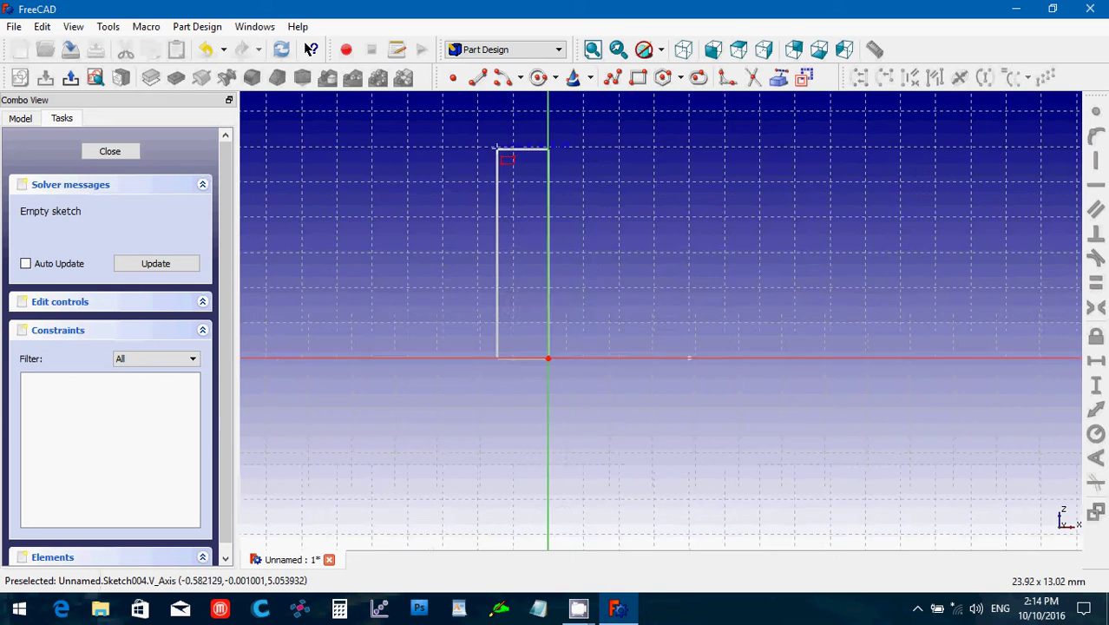
pyautogui.scroll(-2, 496, 154)
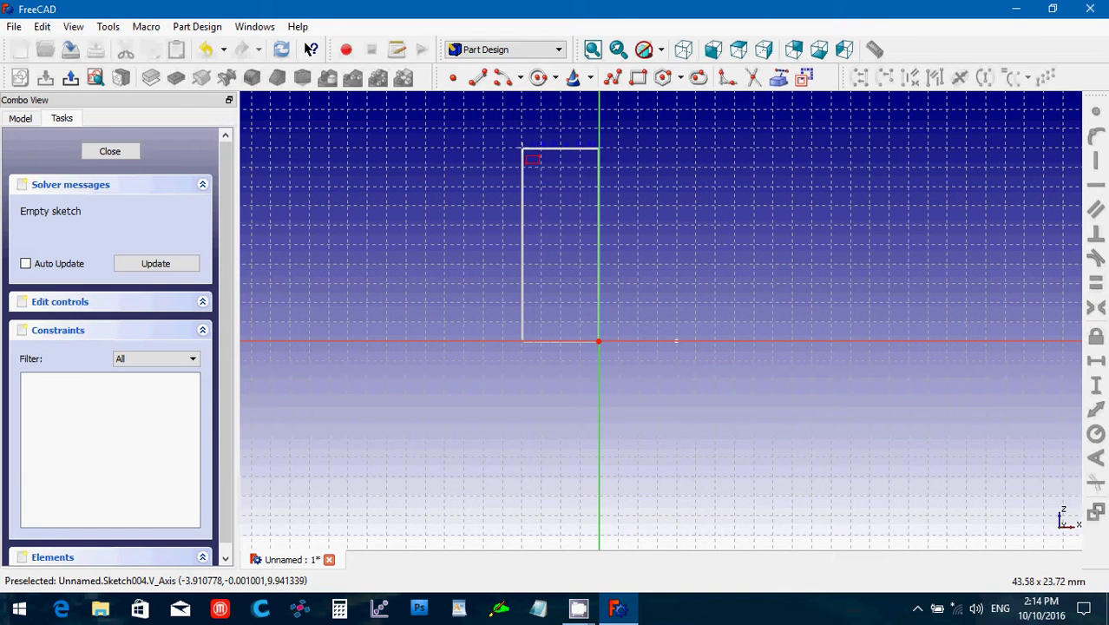
pyautogui.click(523, 147)
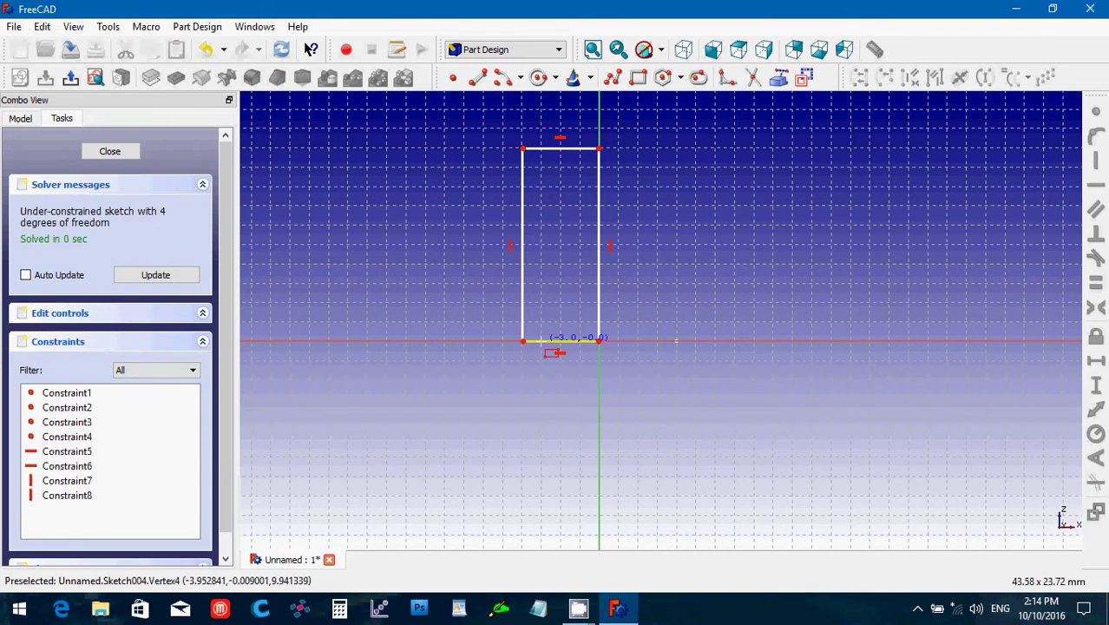
pyautogui.rightClick(528, 314)
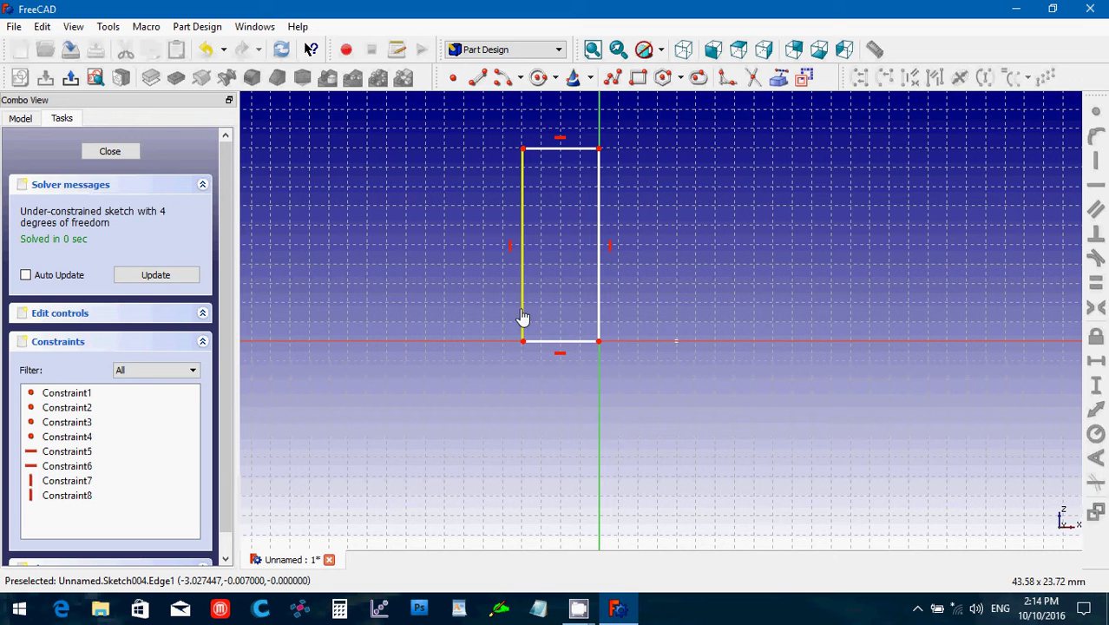
# Give the rectangle's left side a 10 mm vertical length, then select the horizontal axis.
pyautogui.click(522, 322)
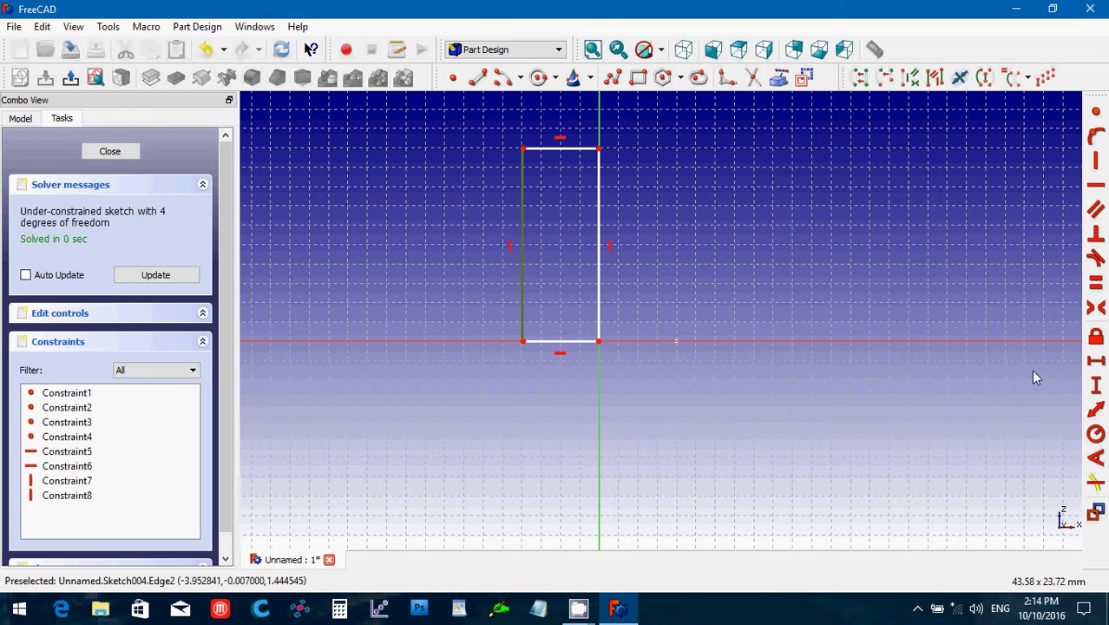
pyautogui.click(1096, 390)
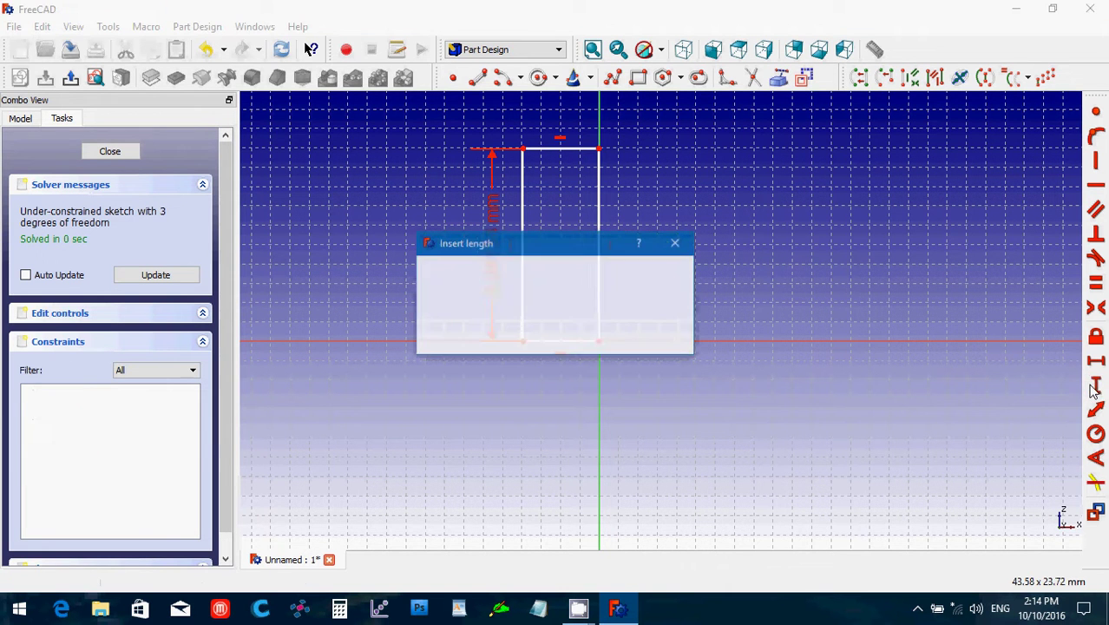
pyautogui.write('10')
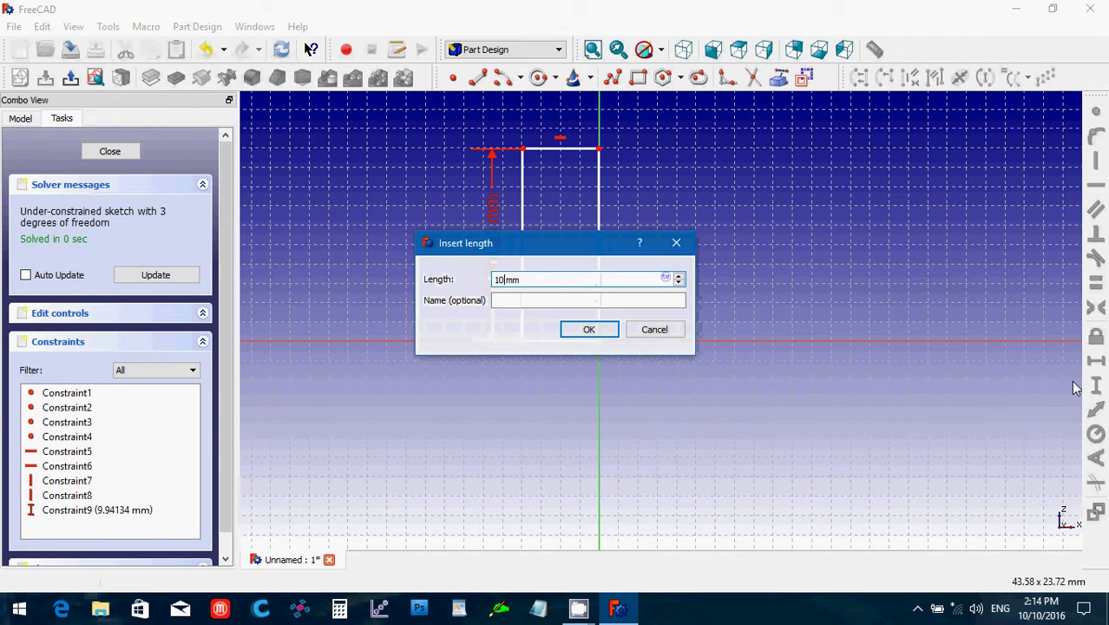
pyautogui.press('Return')
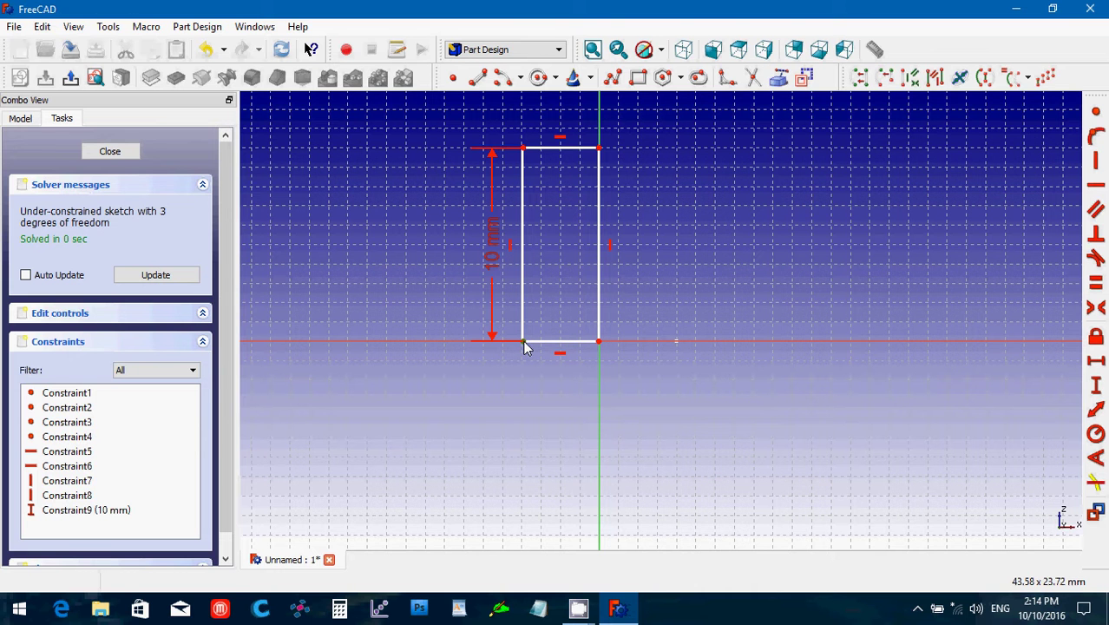
pyautogui.click(423, 342)
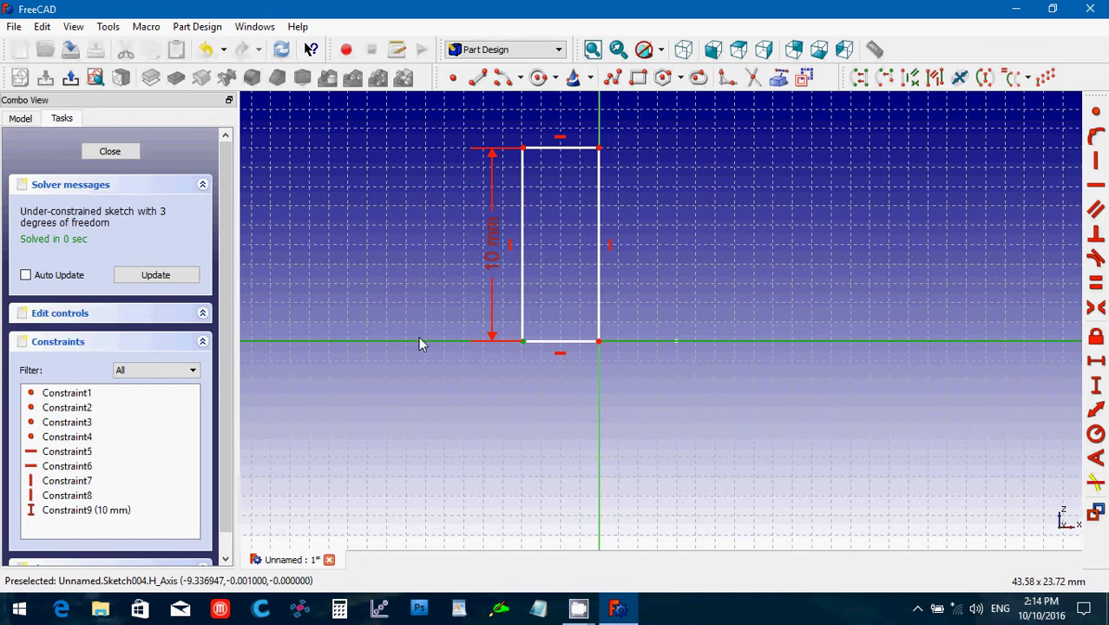
# Pin the bottom-left corner onto the horizontal axis and delete the rectangle's right side.
pyautogui.click(1097, 139)
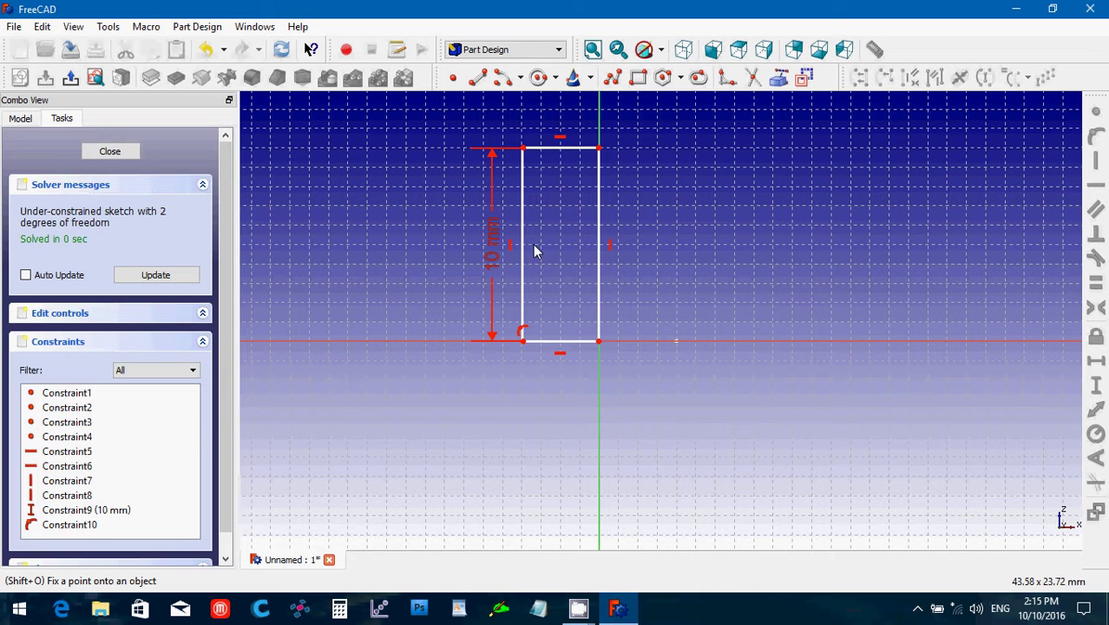
pyautogui.click(604, 253)
pyautogui.press('Delete')
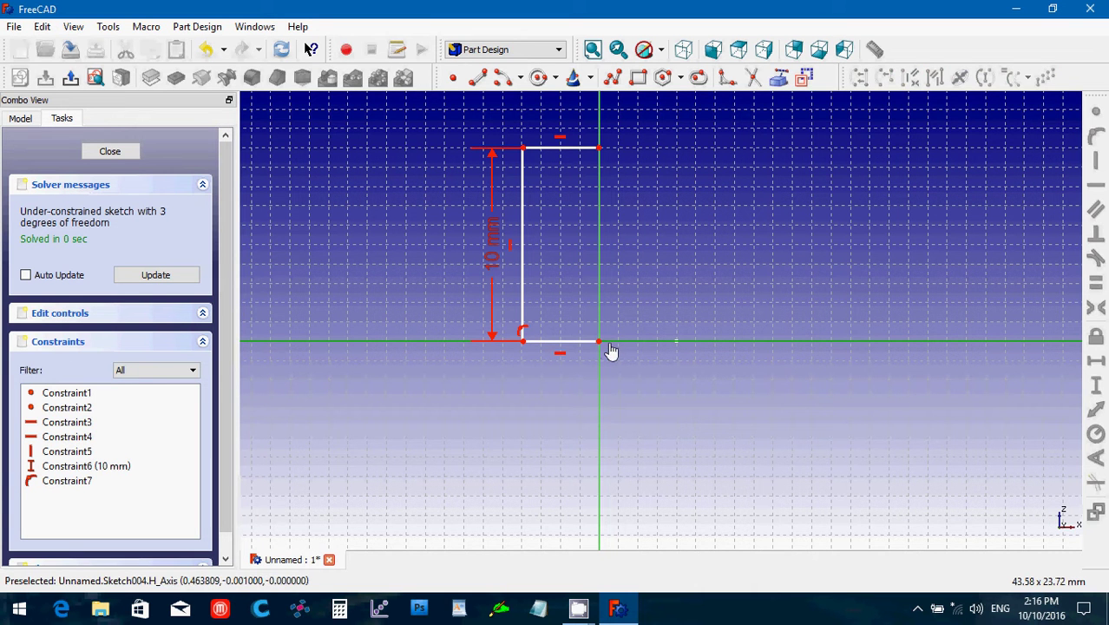
# Drag both open line ends right of the vertical axis and fix the bottom end 0.5 mm from it.
pyautogui.click(579, 343)
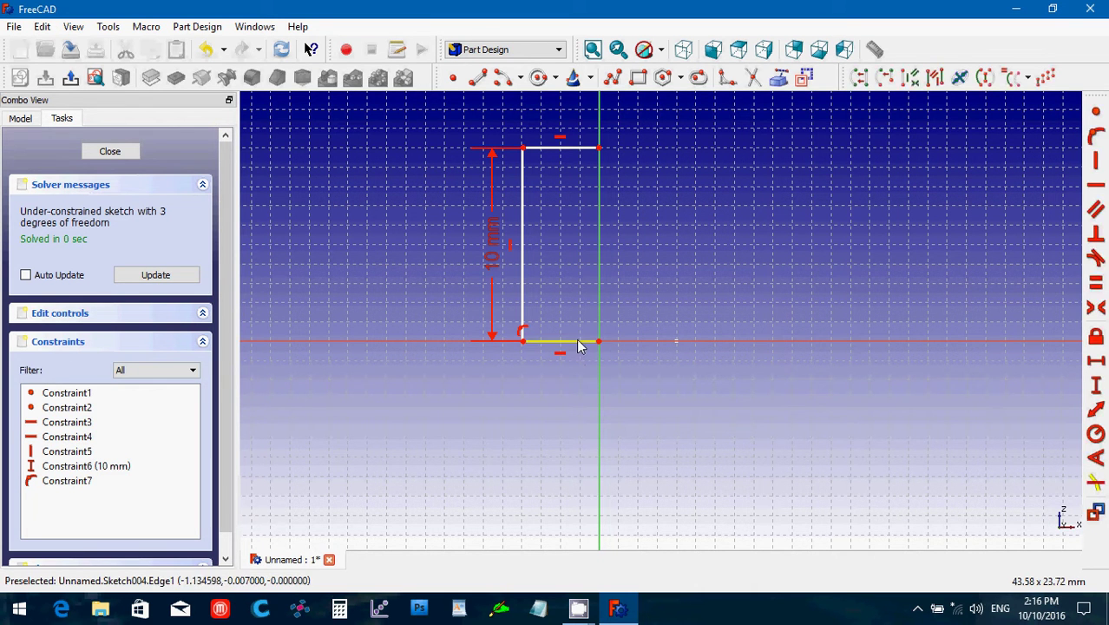
pyautogui.moveTo(579, 346); pyautogui.dragTo(588, 353)
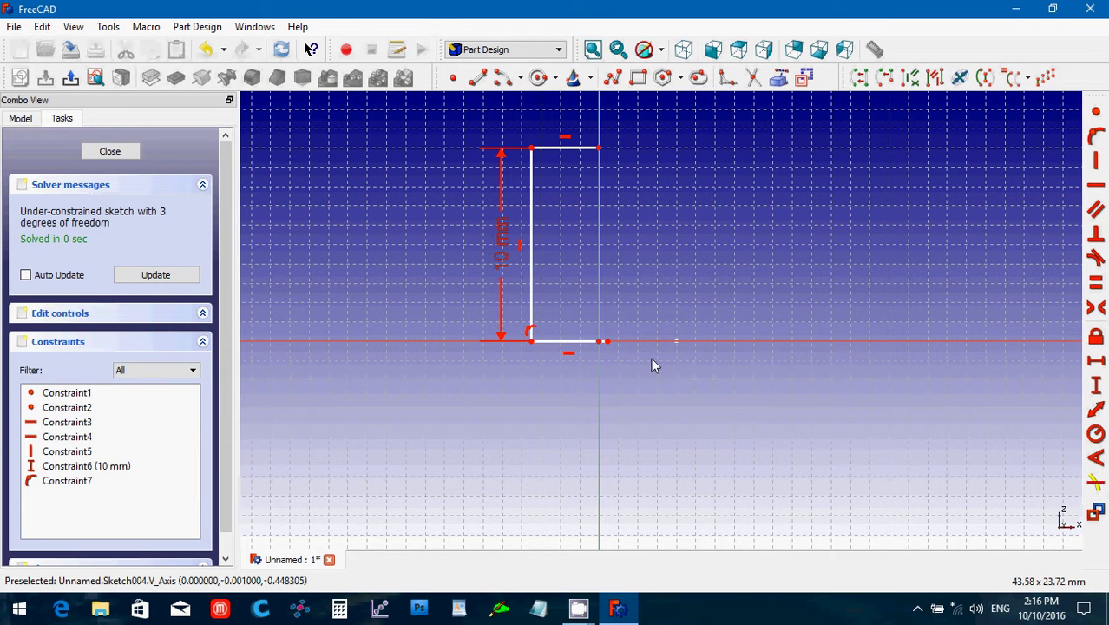
pyautogui.moveTo(597, 148); pyautogui.dragTo(596, 151)
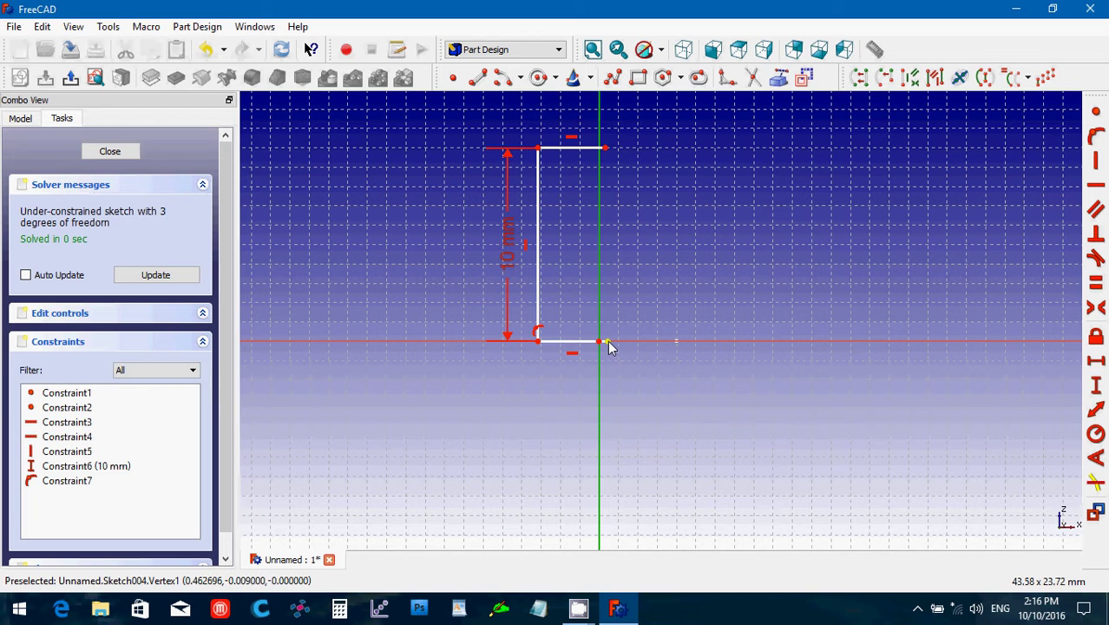
pyautogui.click(1098, 364)
pyautogui.write('0.5')
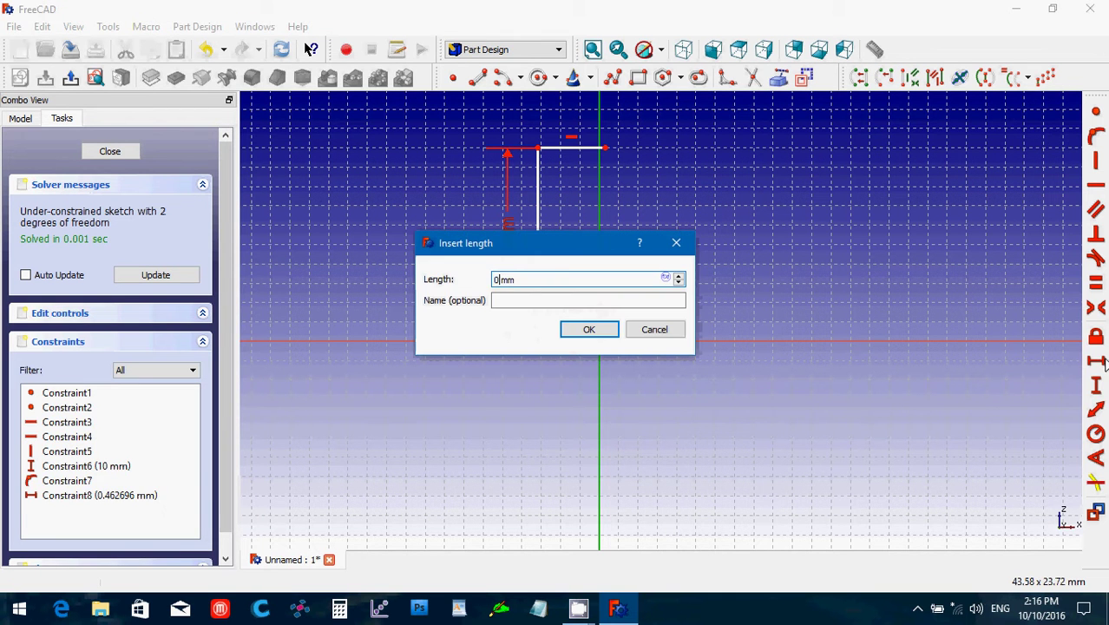
pyautogui.press('Return')
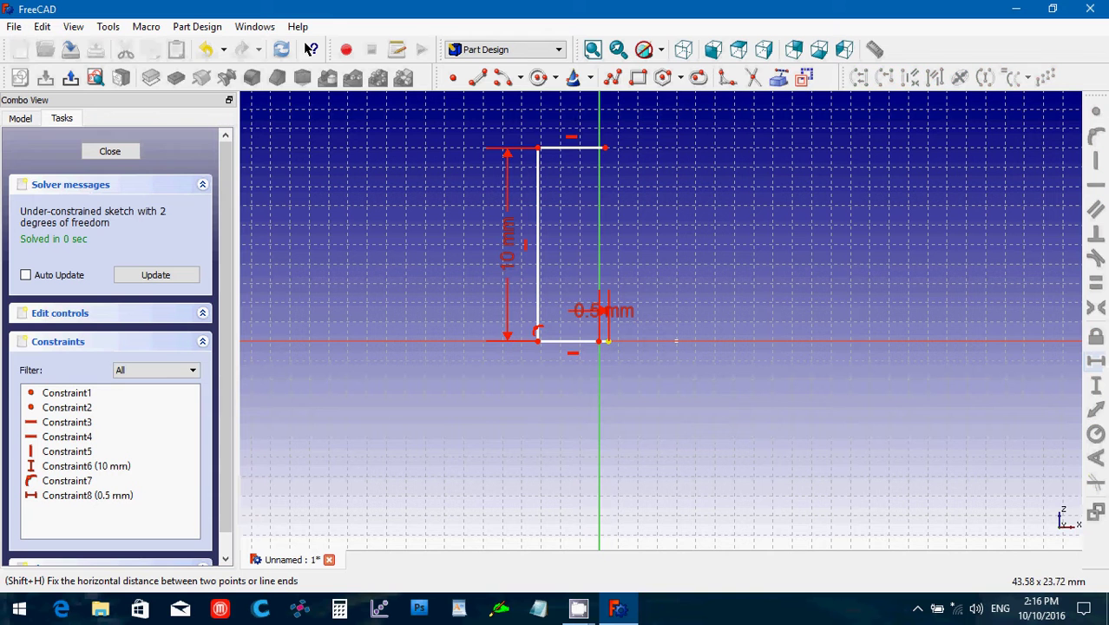
# Fix the top end 0.5 mm from the vertical axis and move the bottom dimension below the sketch.
pyautogui.click(601, 156)
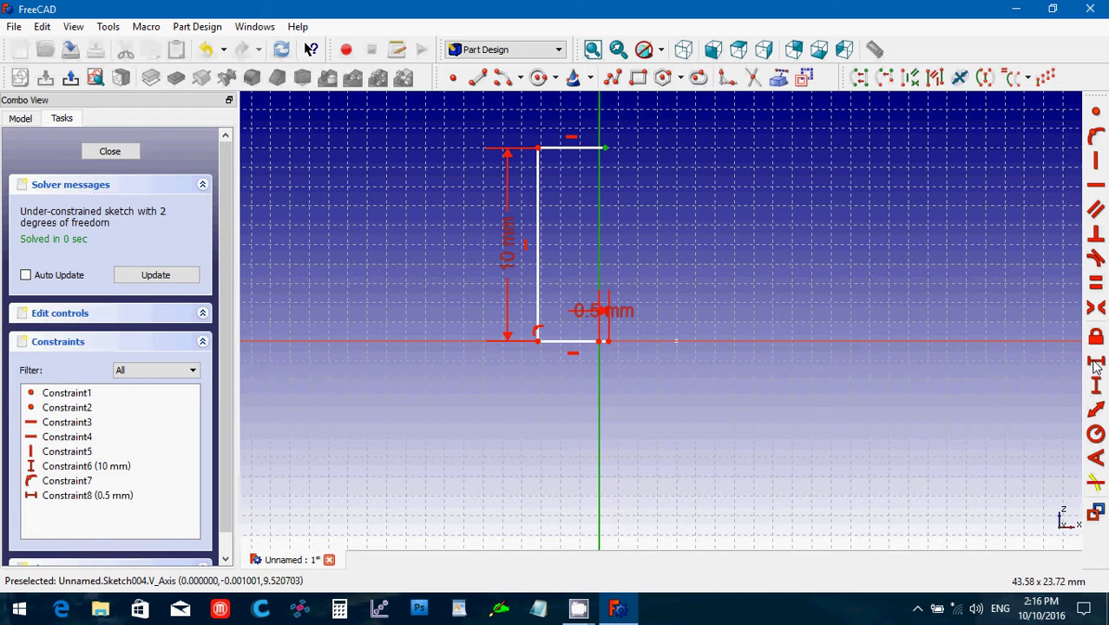
pyautogui.click(1095, 363)
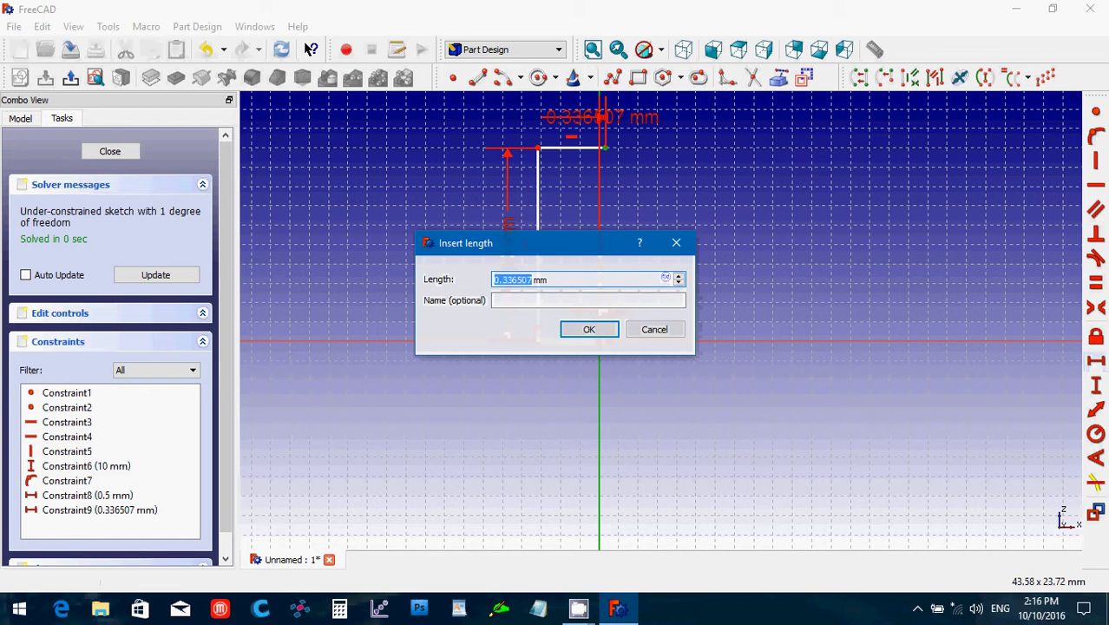
pyautogui.write('5')
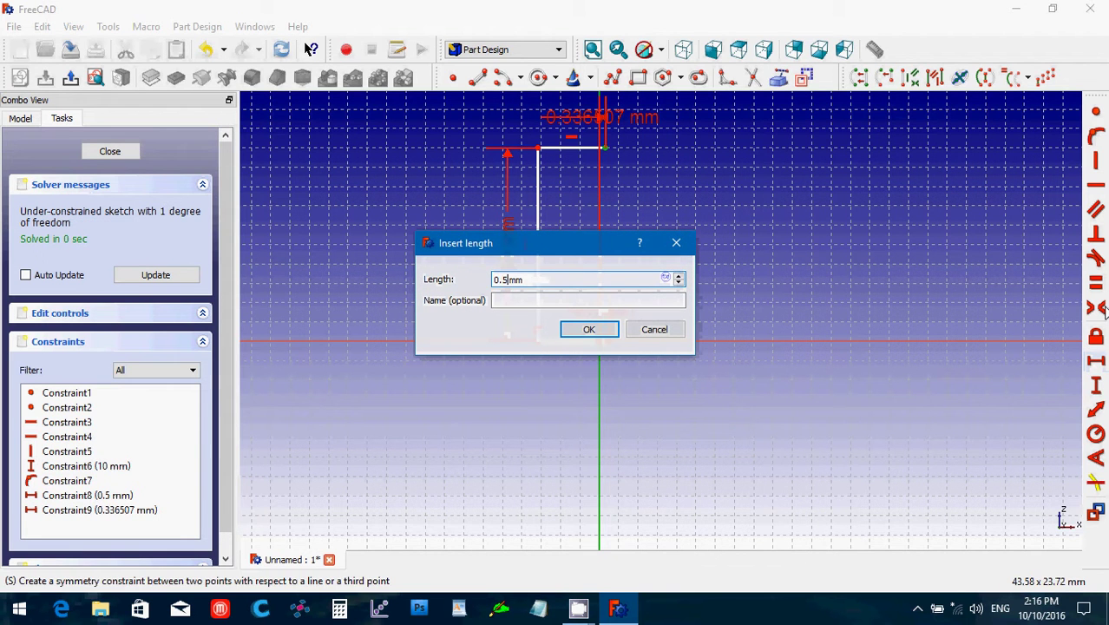
pyautogui.press('Return')
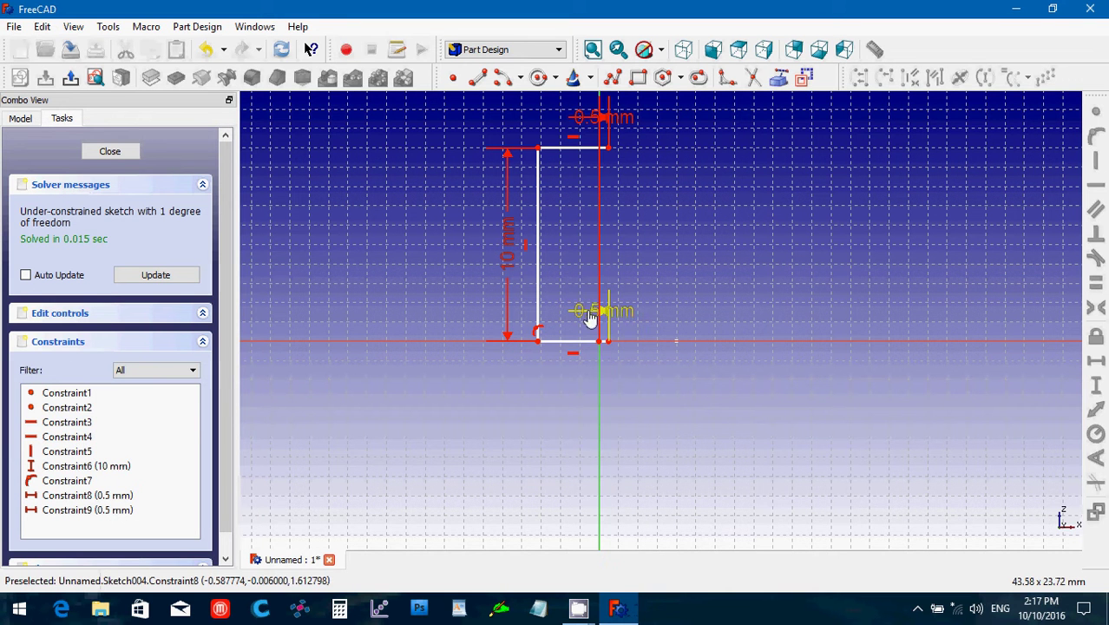
pyautogui.moveTo(589, 318); pyautogui.dragTo(626, 406)
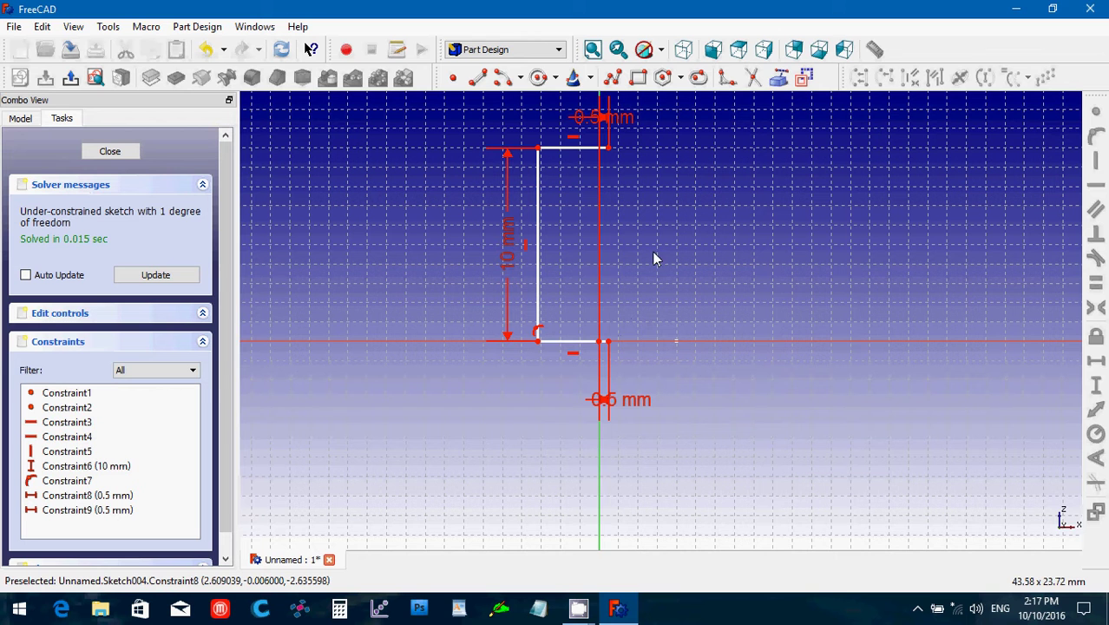
# Draw a gently curved end-points-and-rim-point arc from the top line's open end to the bottom line's.
pyautogui.click(519, 78)
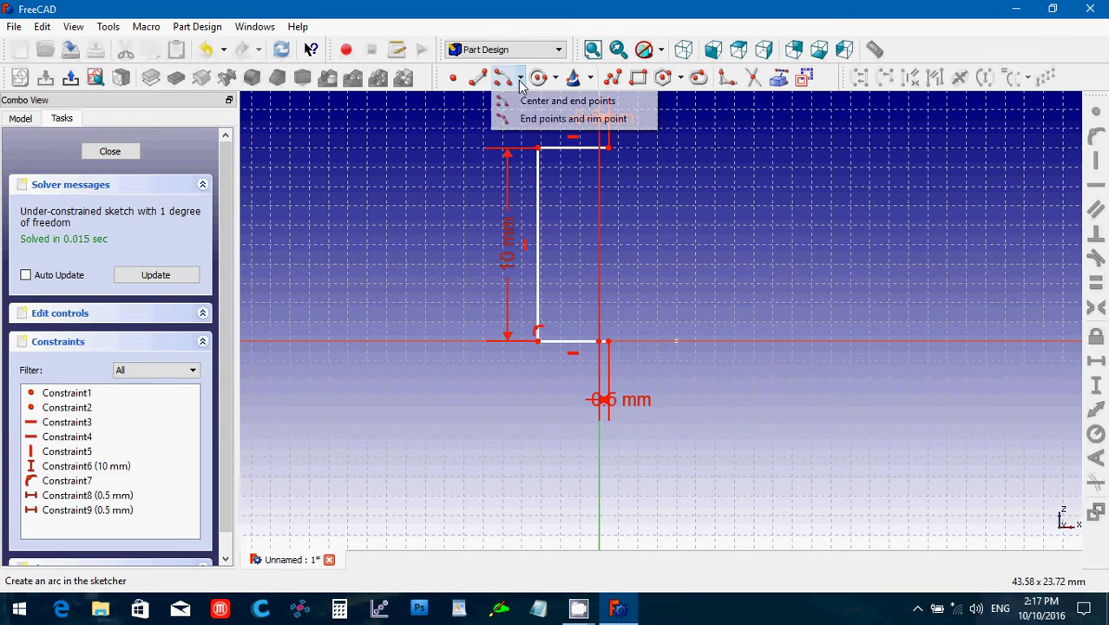
pyautogui.click(503, 122)
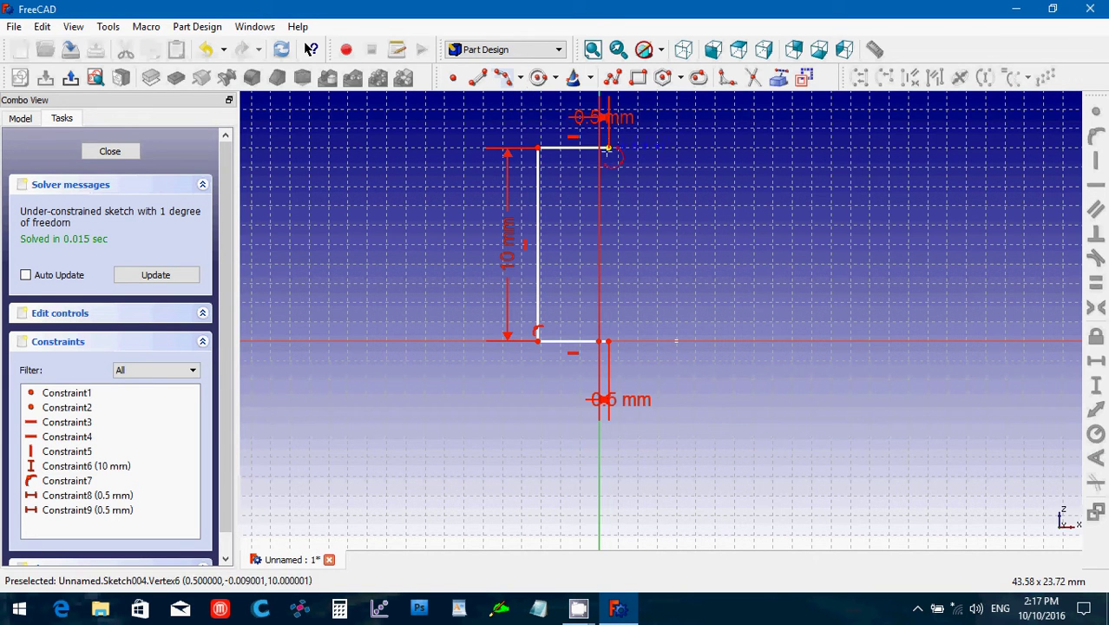
pyautogui.click(607, 150)
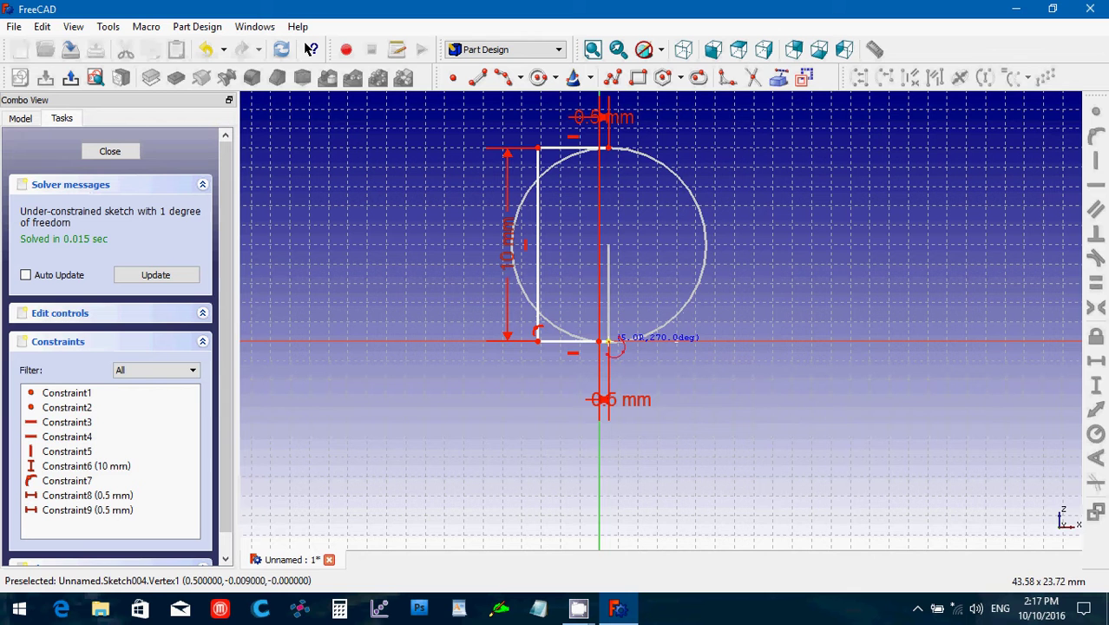
pyautogui.click(609, 341)
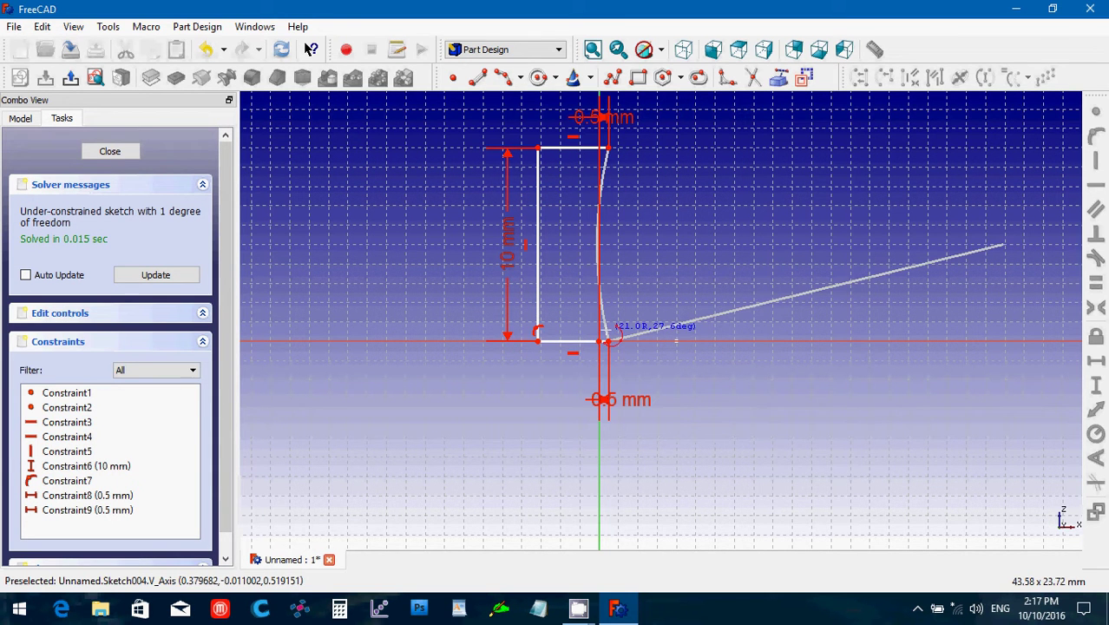
pyautogui.click(598, 230)
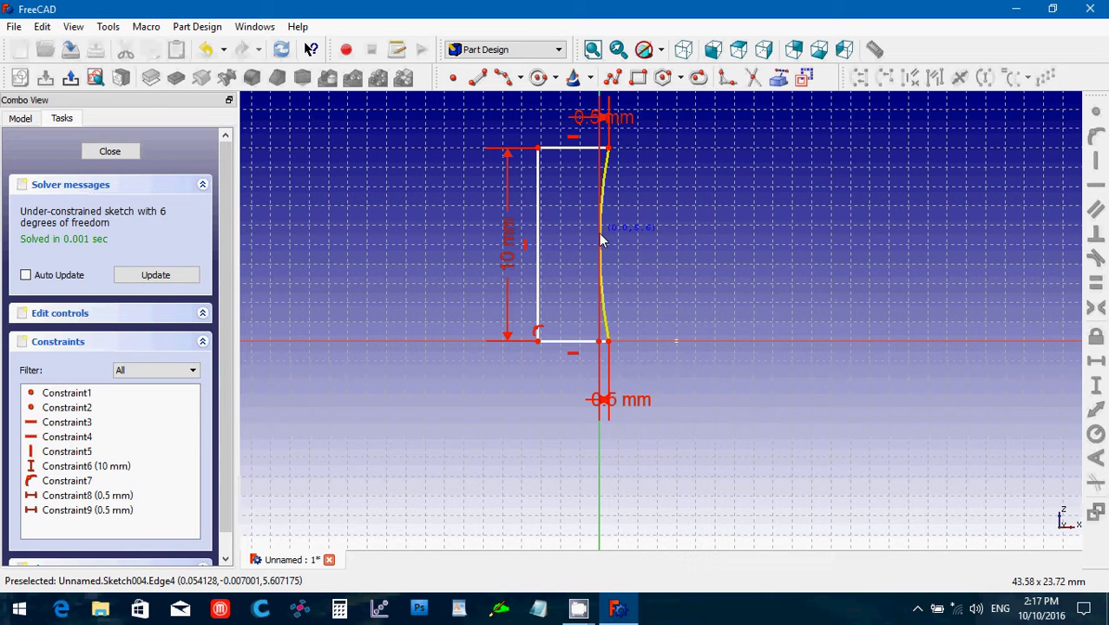
pyautogui.scroll(5, 662, 235)
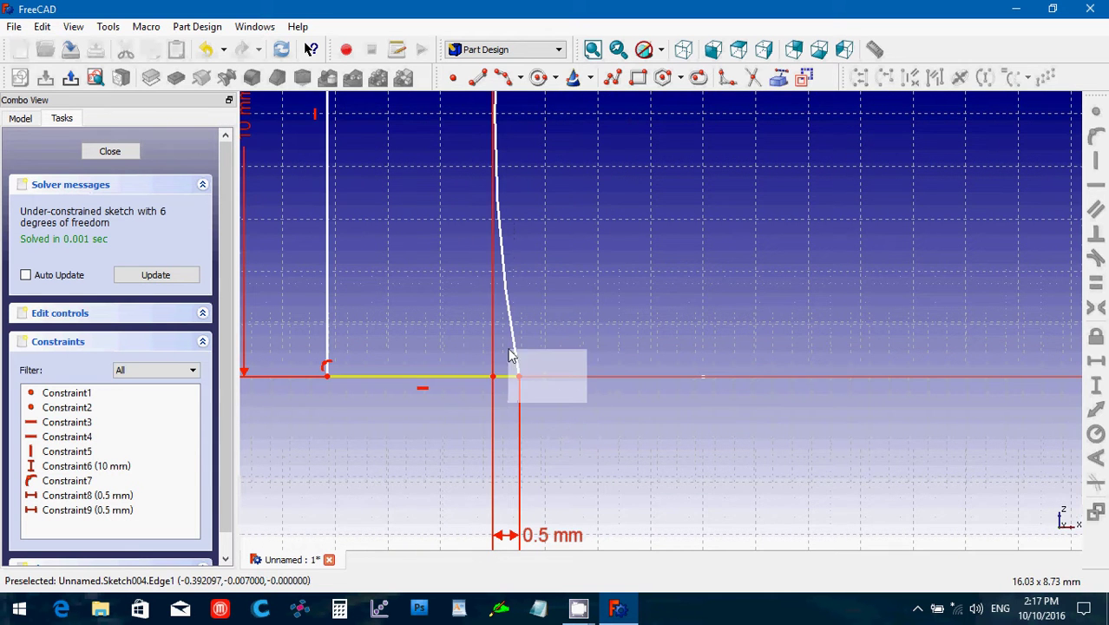
# Make the arc's ends coincident with the bottom and top line ends at the right corners.
pyautogui.click(518, 375)
pyautogui.click(1095, 117)
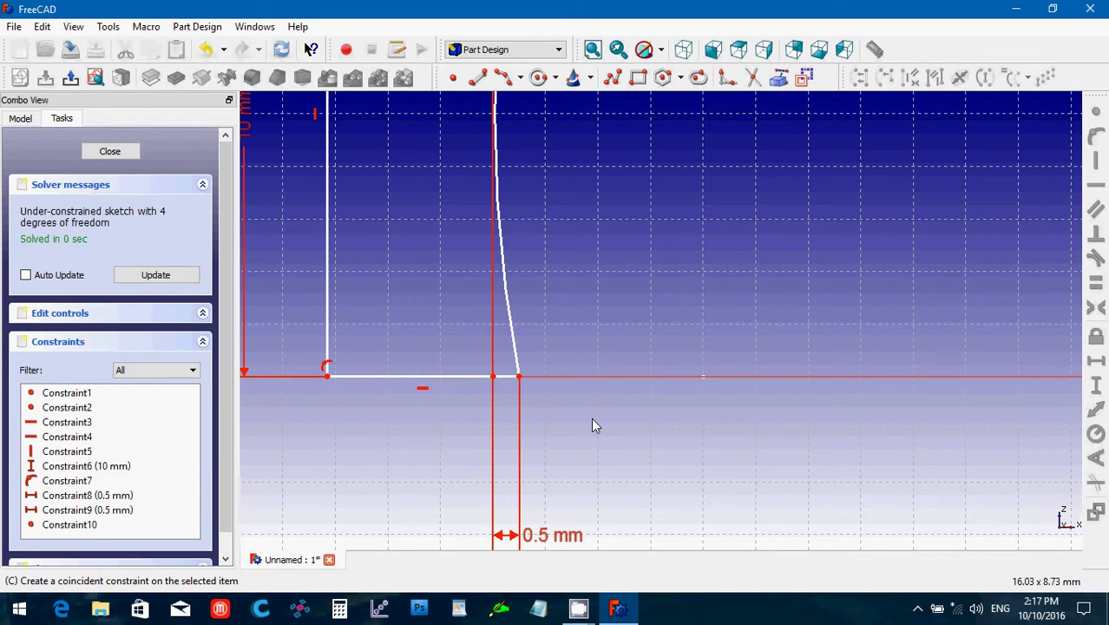
pyautogui.press('Up')
pyautogui.press('Up')
pyautogui.press('Up')
pyautogui.press('Up')
pyautogui.press('Up')
pyautogui.press('Up')
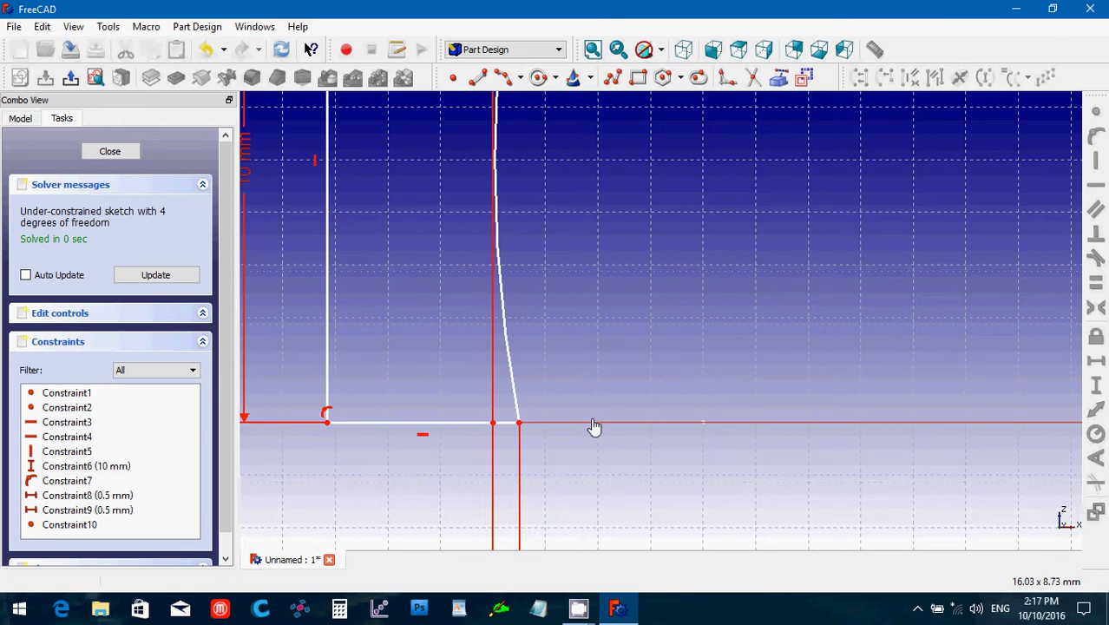
pyautogui.press('Up')
pyautogui.press('Up')
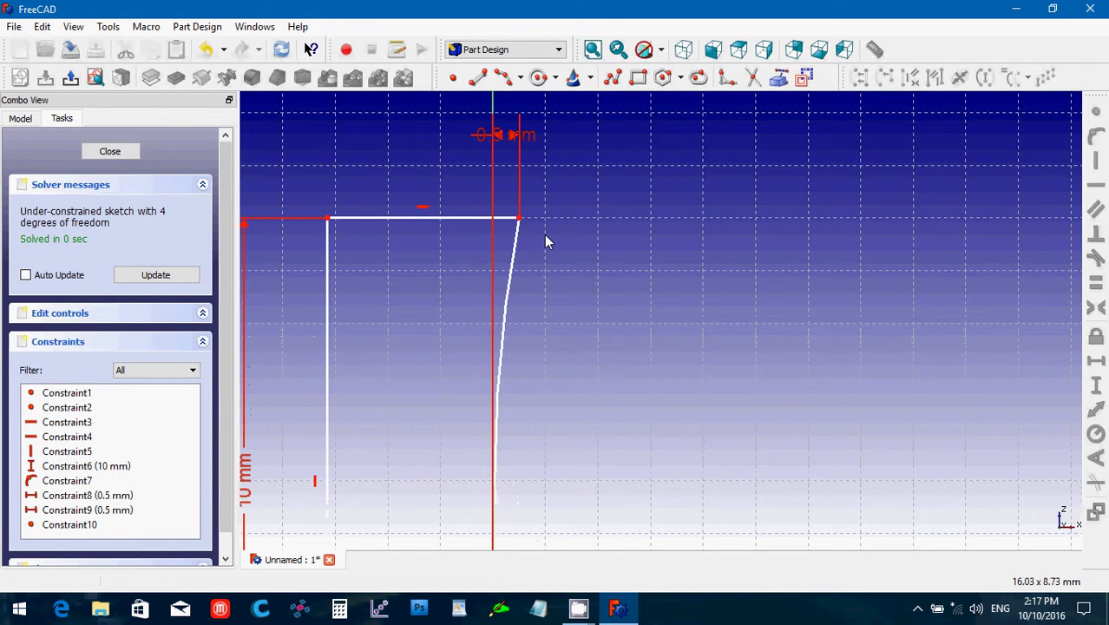
pyautogui.moveTo(543, 234); pyautogui.dragTo(507, 153)
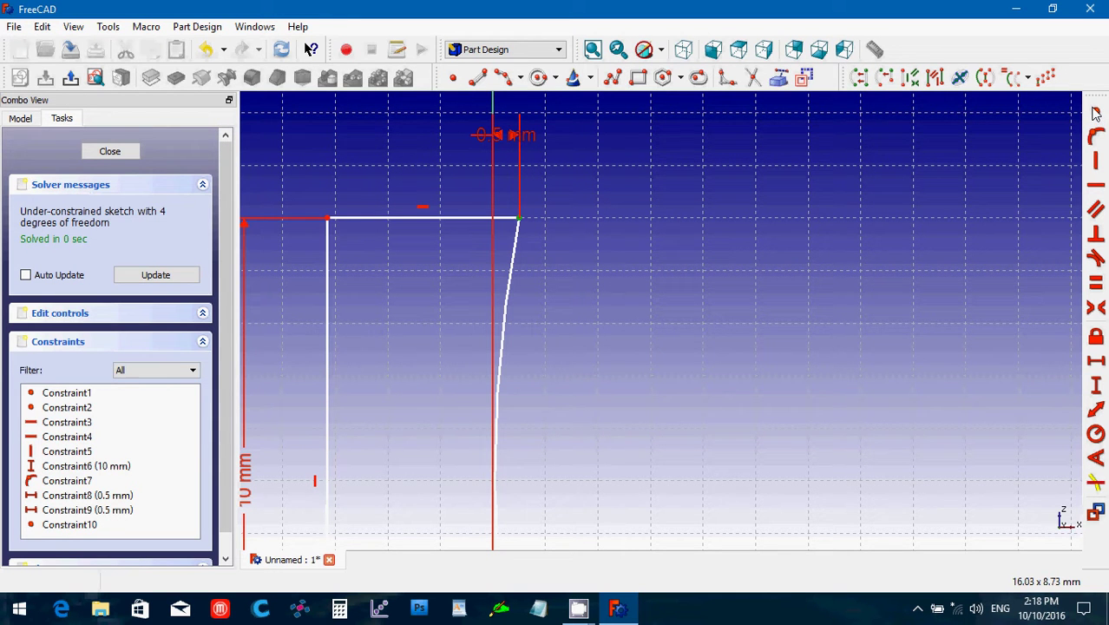
pyautogui.click(771, 206)
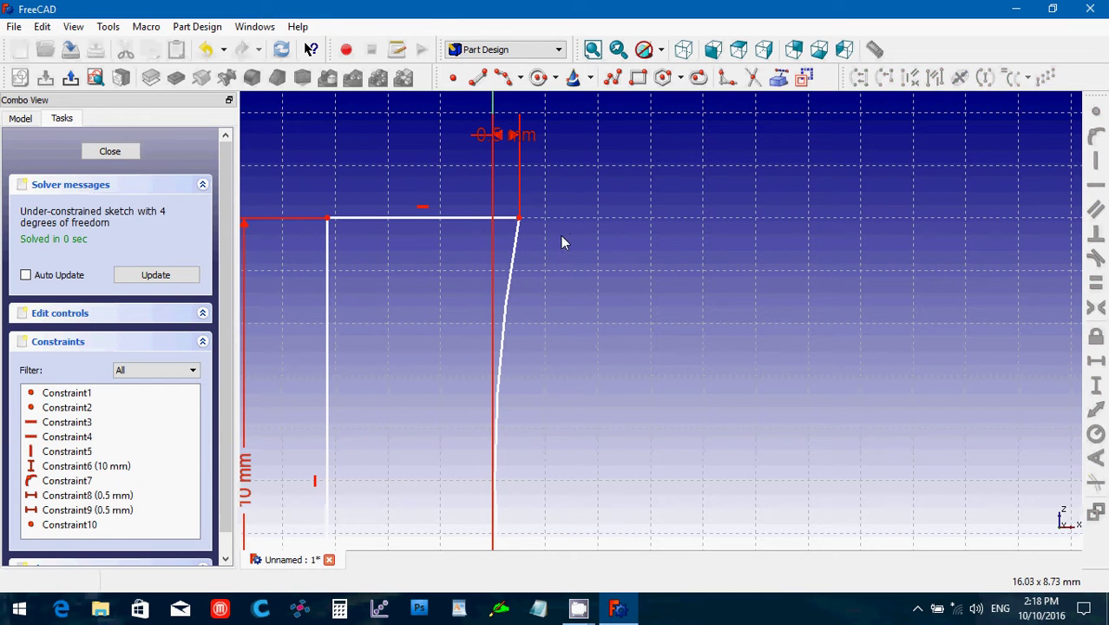
pyautogui.click(517, 217)
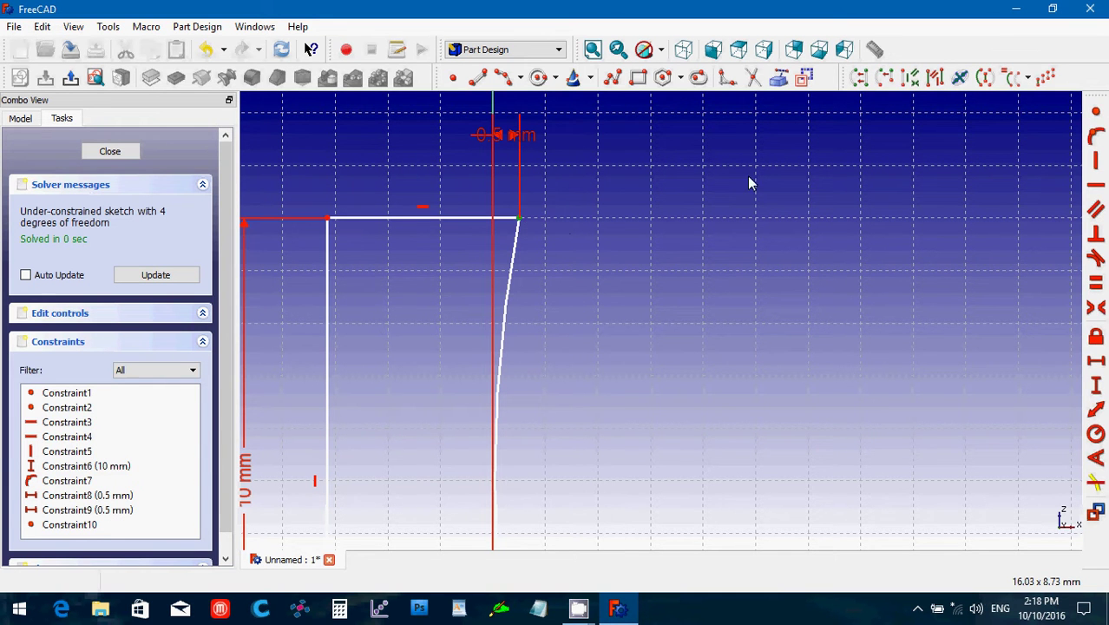
pyautogui.click(1096, 116)
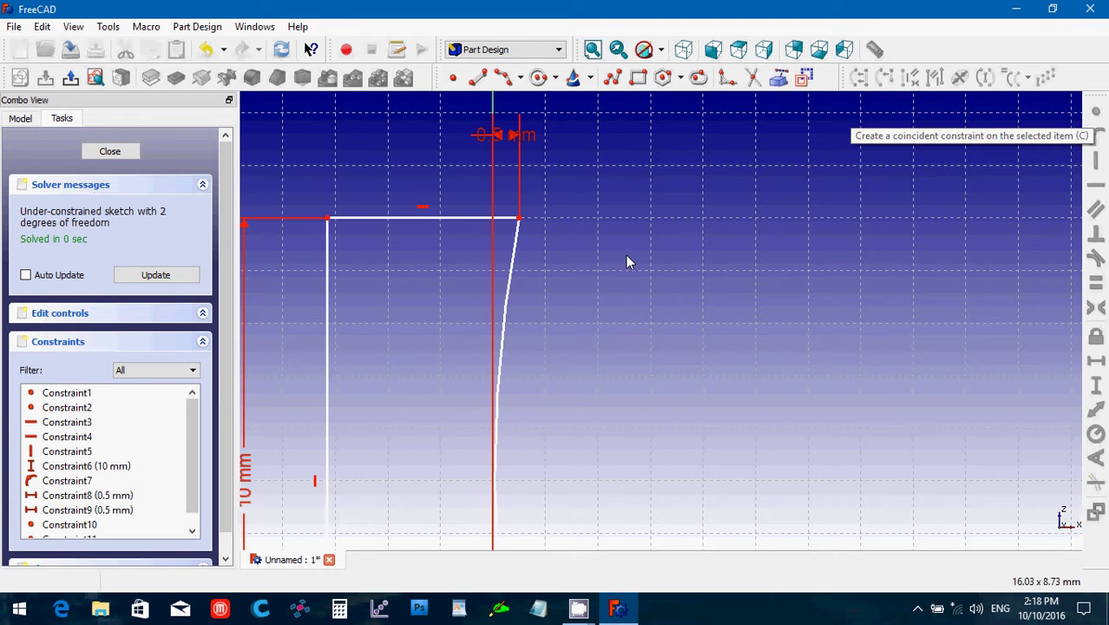
pyautogui.scroll(-3, 626, 263)
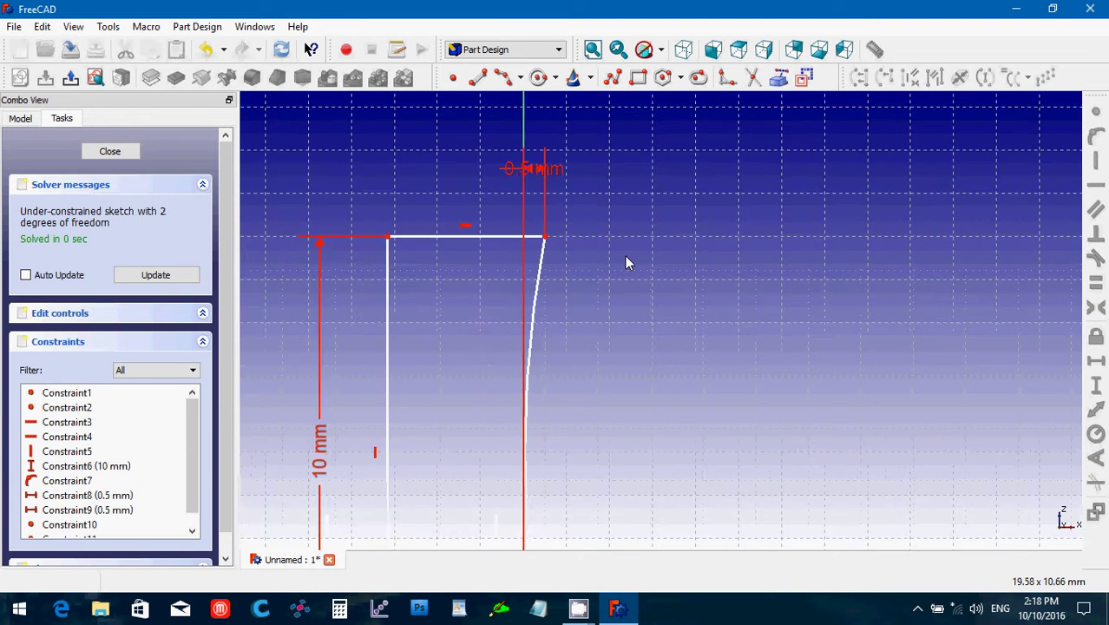
pyautogui.press('Down')
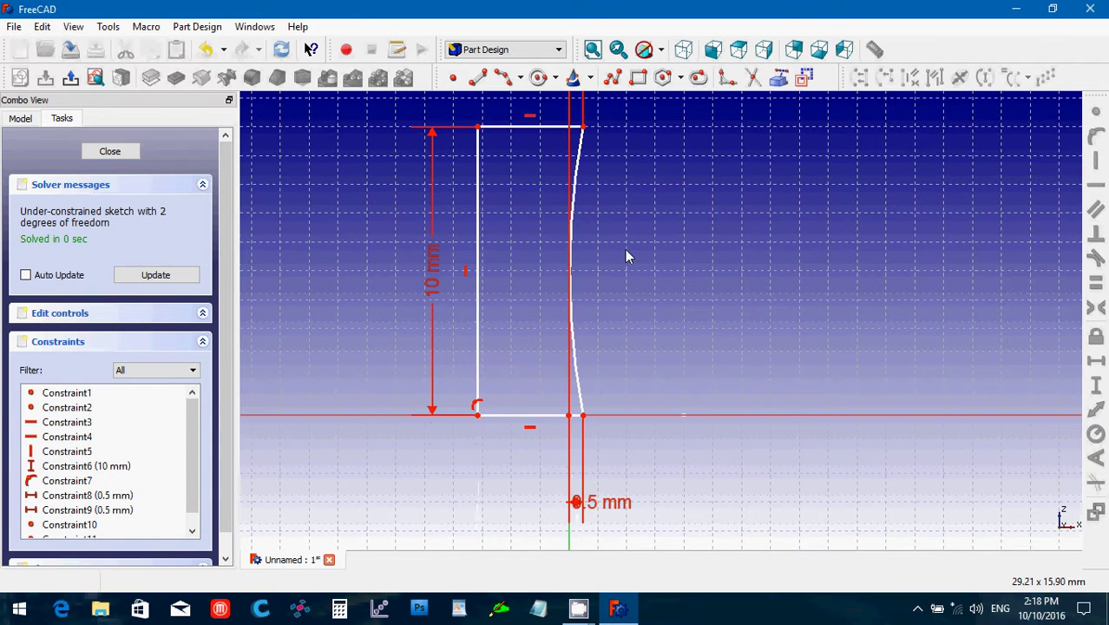
# Close the profile sketch, switch to Top view, and expand Sketch004's Placement position values.
pyautogui.click(110, 151)
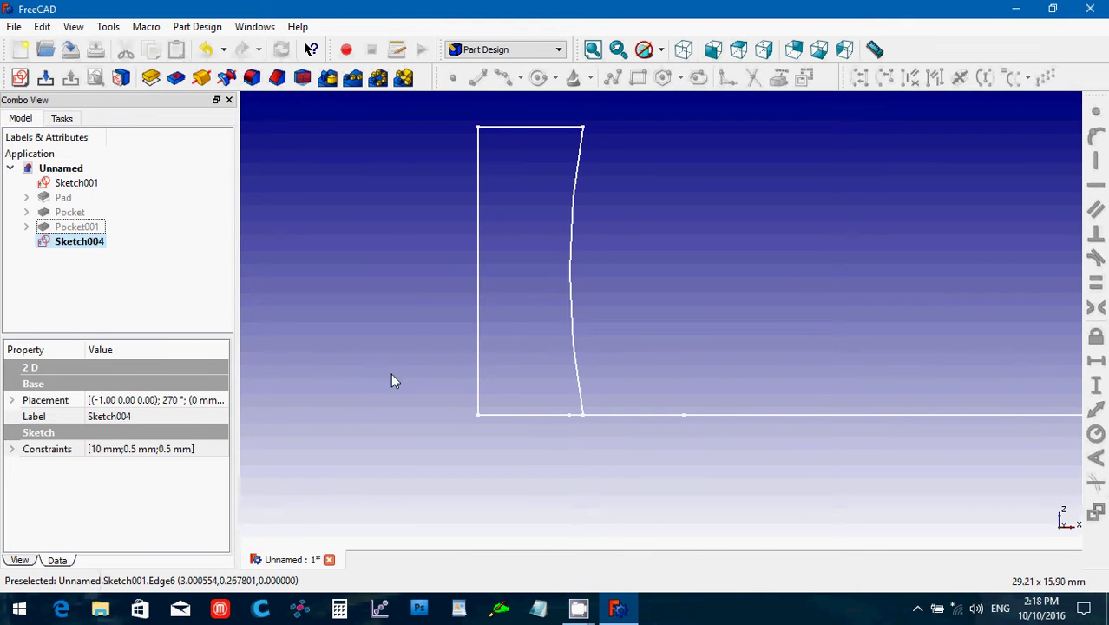
pyautogui.click(738, 52)
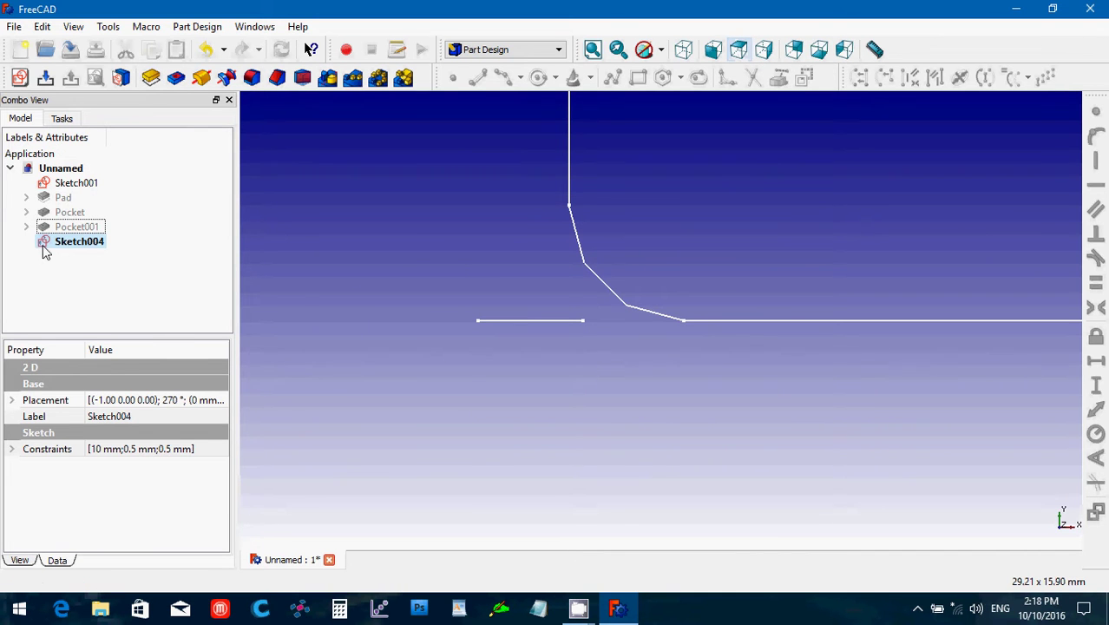
pyautogui.click(11, 399)
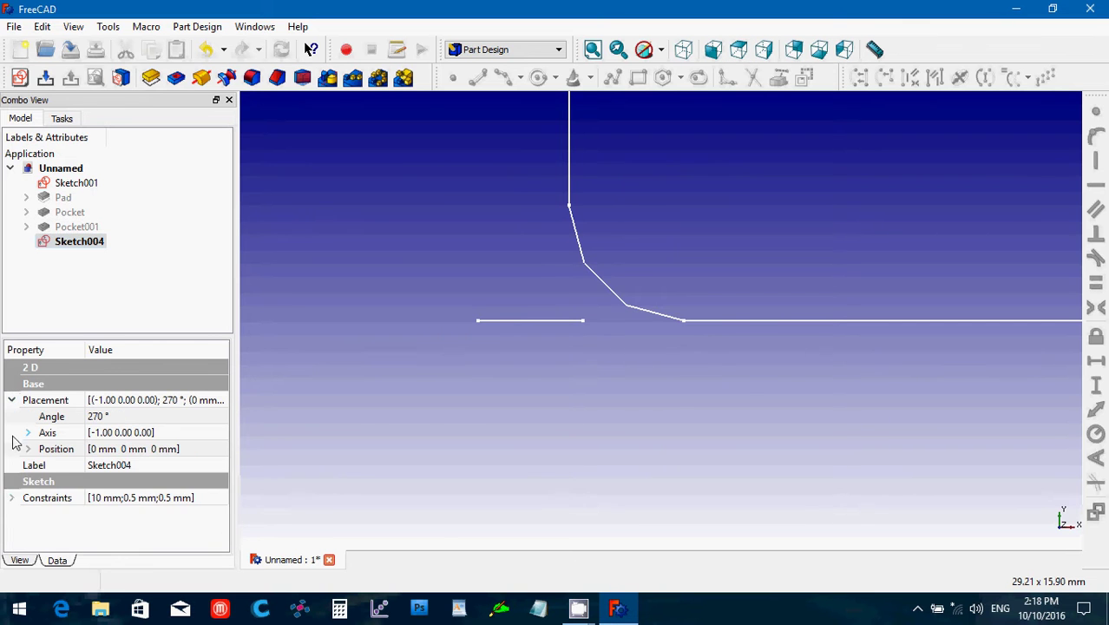
pyautogui.click(27, 448)
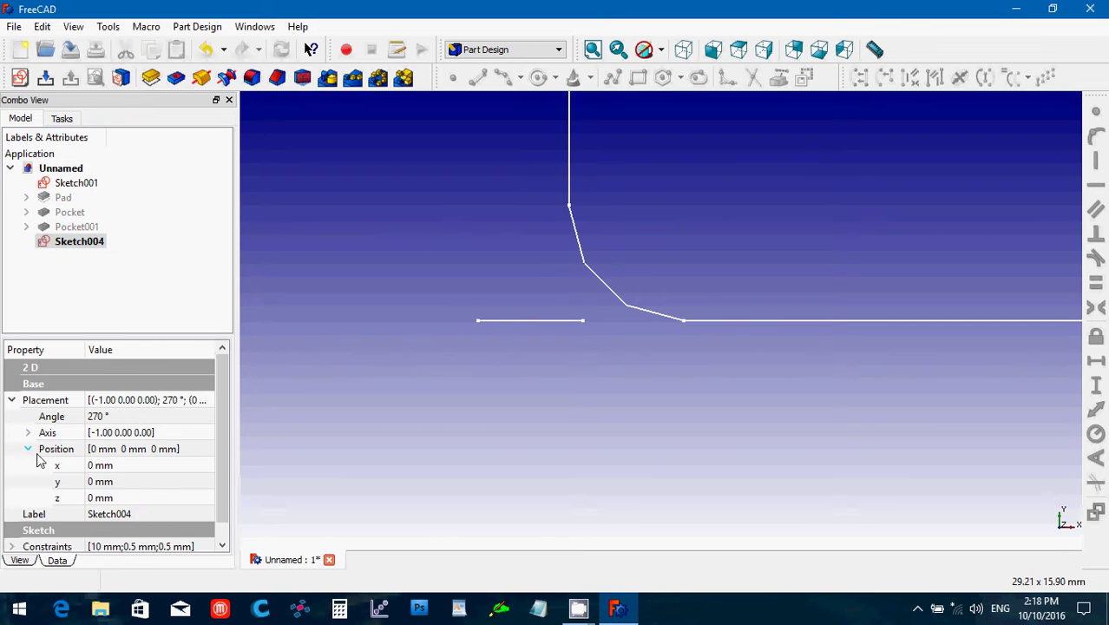
# Set Sketch004's placement position to x 0 mm, y 3 mm, z 0 mm.
pyautogui.click(133, 481)
pyautogui.scroll(2, 133, 478)
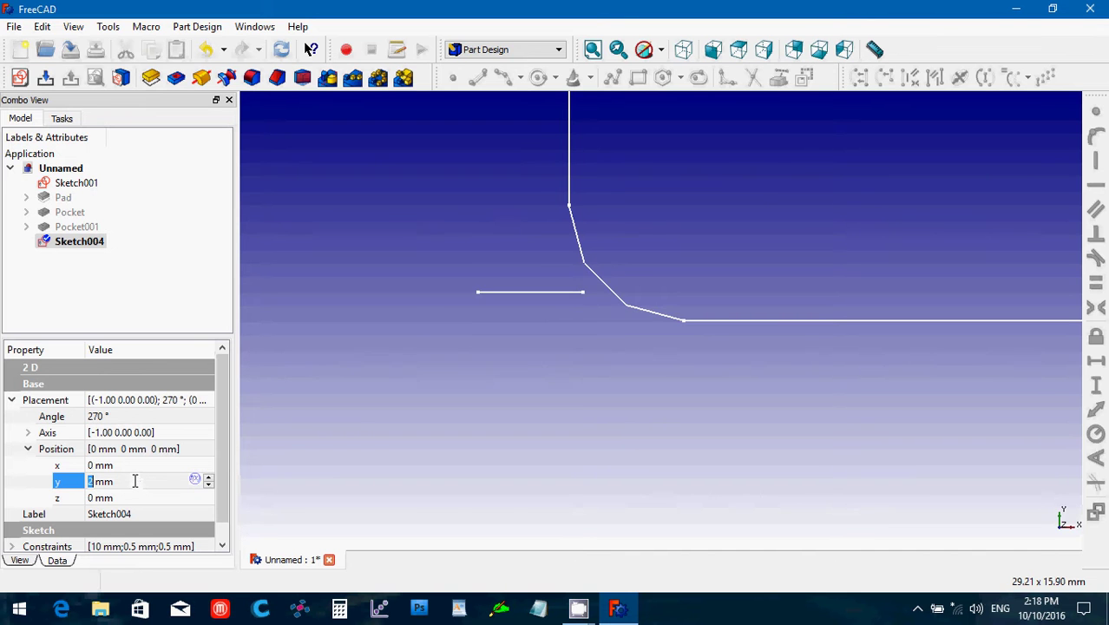
pyautogui.scroll(1, 133, 478)
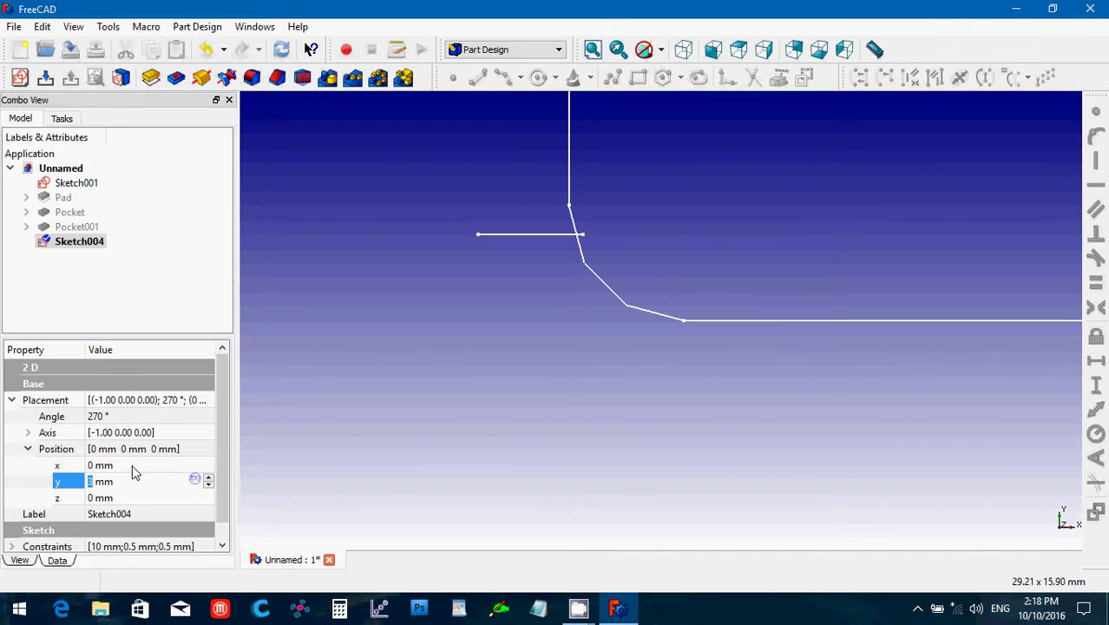
pyautogui.press('Return')
pyautogui.click(133, 466)
pyautogui.scroll(1, 133, 465)
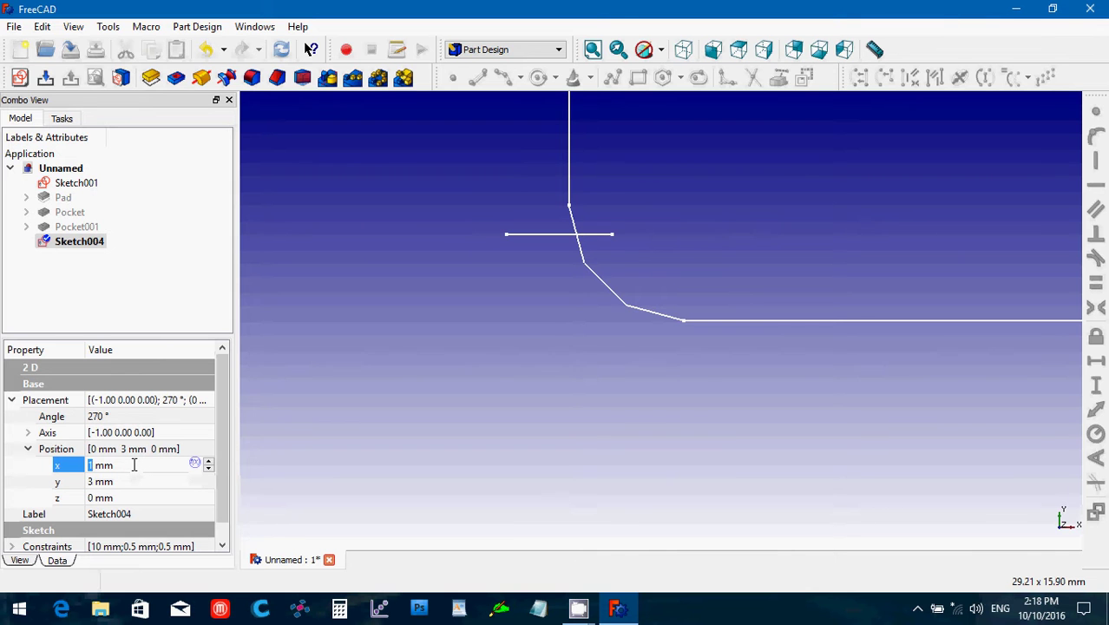
pyautogui.scroll(-1, 132, 465)
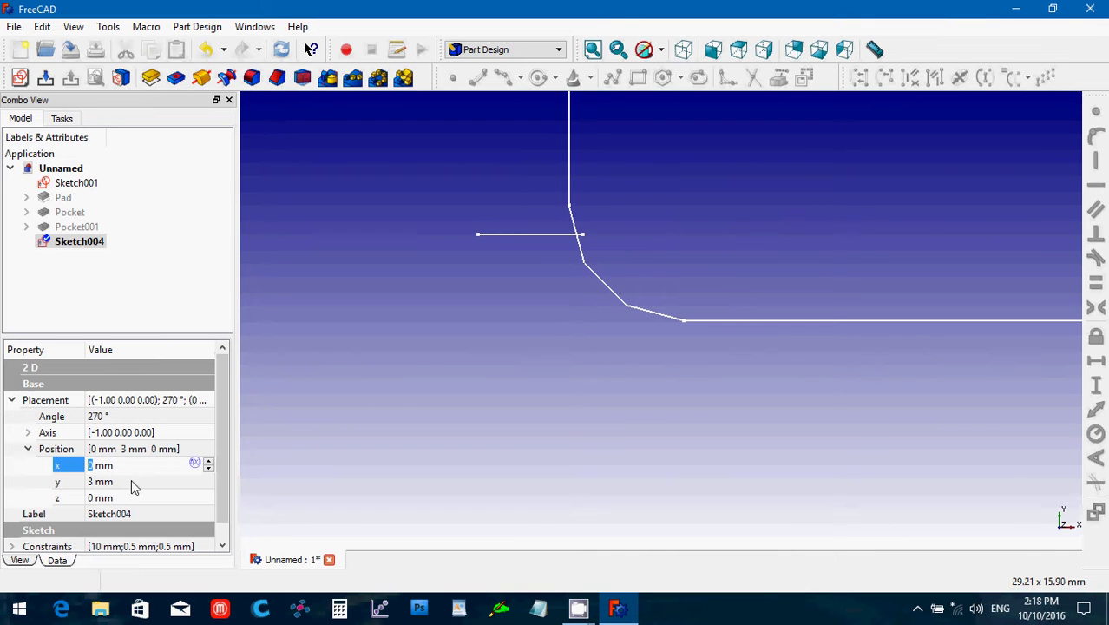
pyautogui.click(133, 480)
pyautogui.scroll(1, 132, 480)
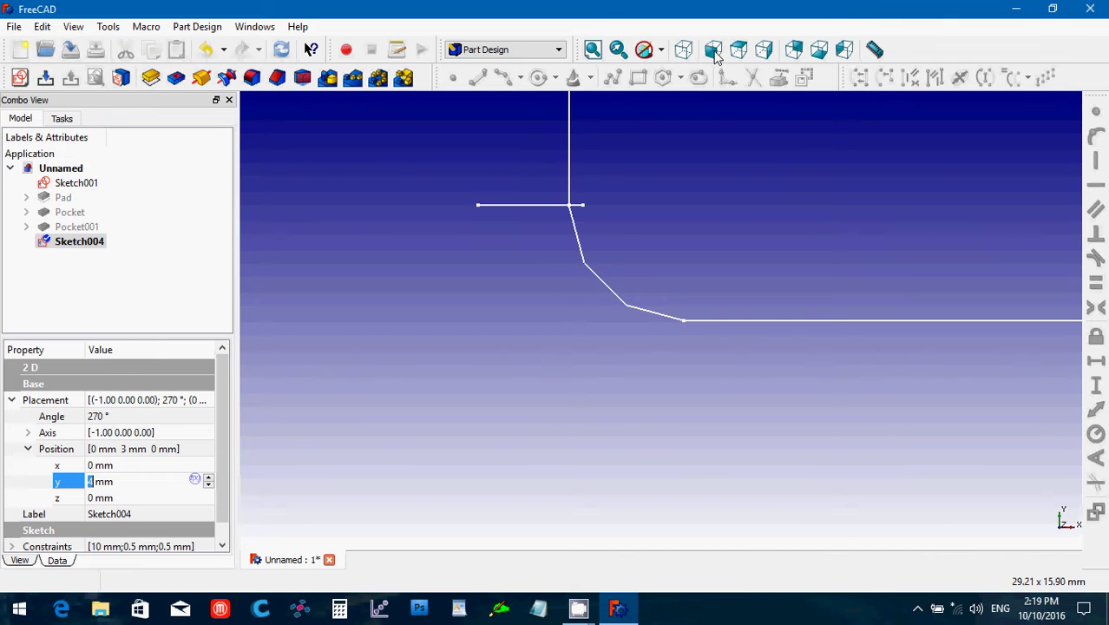
# Switch to axonometric view, select Sketch001 in the tree, and activate the Draft workbench.
pyautogui.click(684, 50)
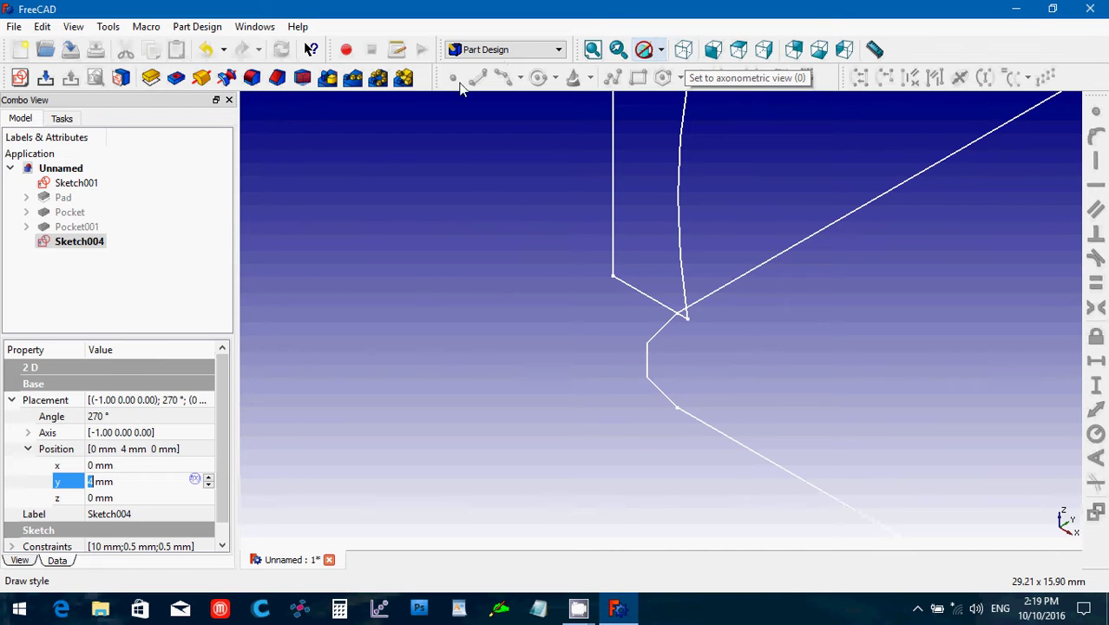
pyautogui.click(63, 187)
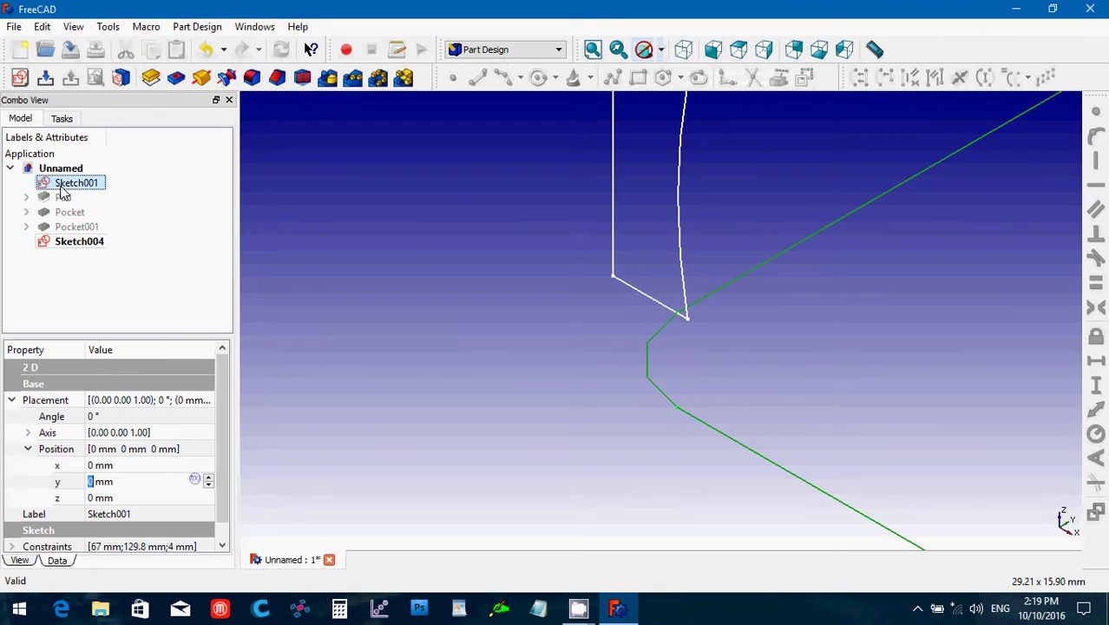
pyautogui.click(488, 53)
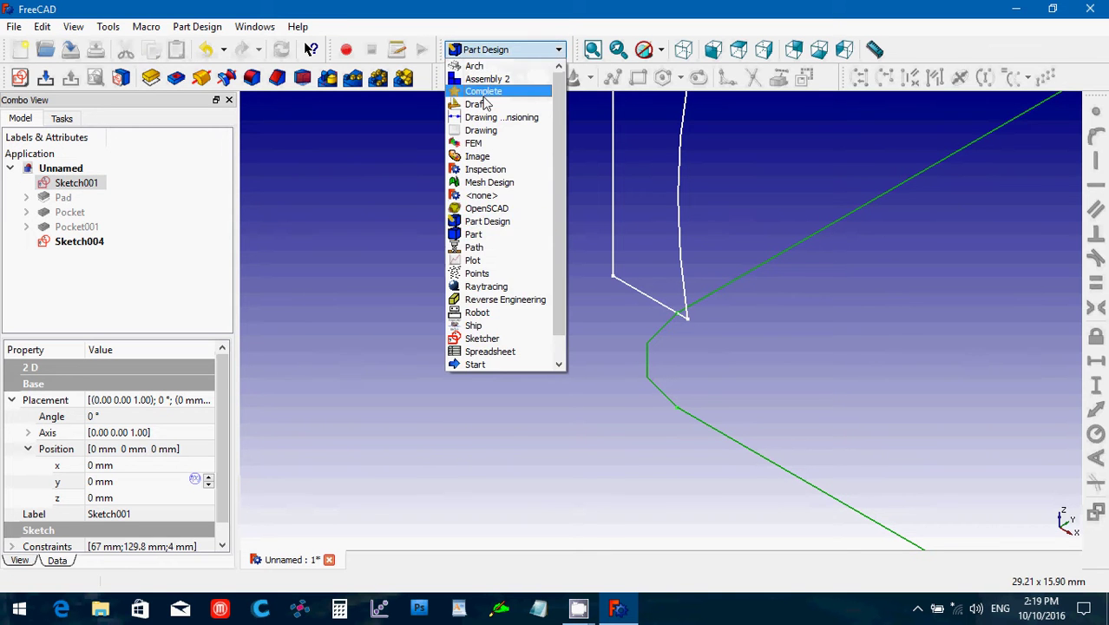
pyautogui.click(483, 99)
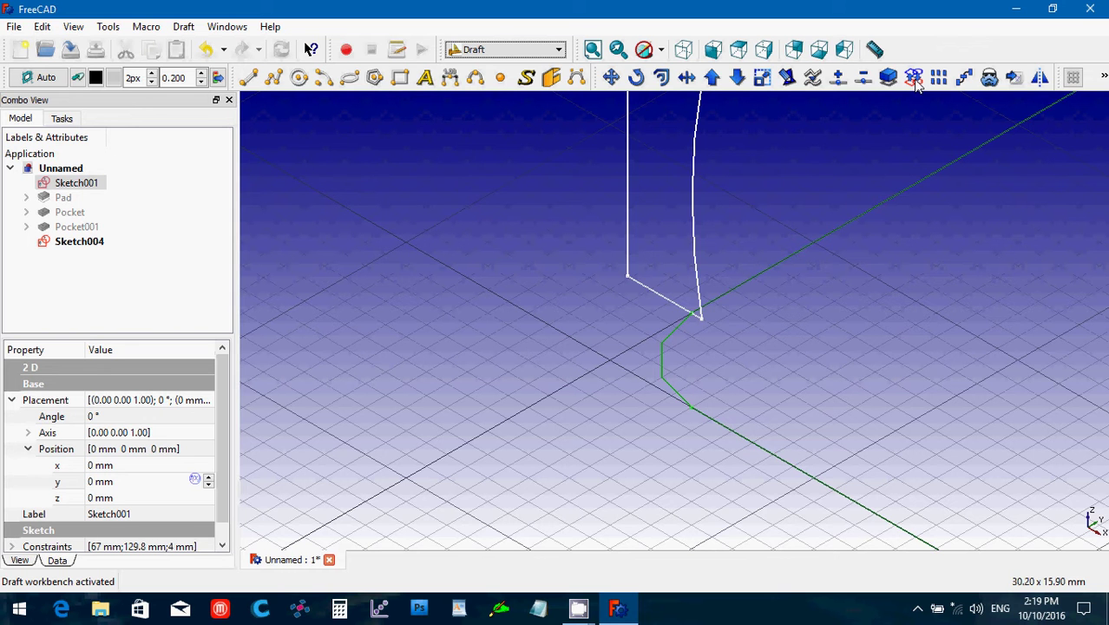
# Convert Sketch001 with Draft to Sketch into Sketch001001 and hide the original Sketch001.
pyautogui.click(915, 78)
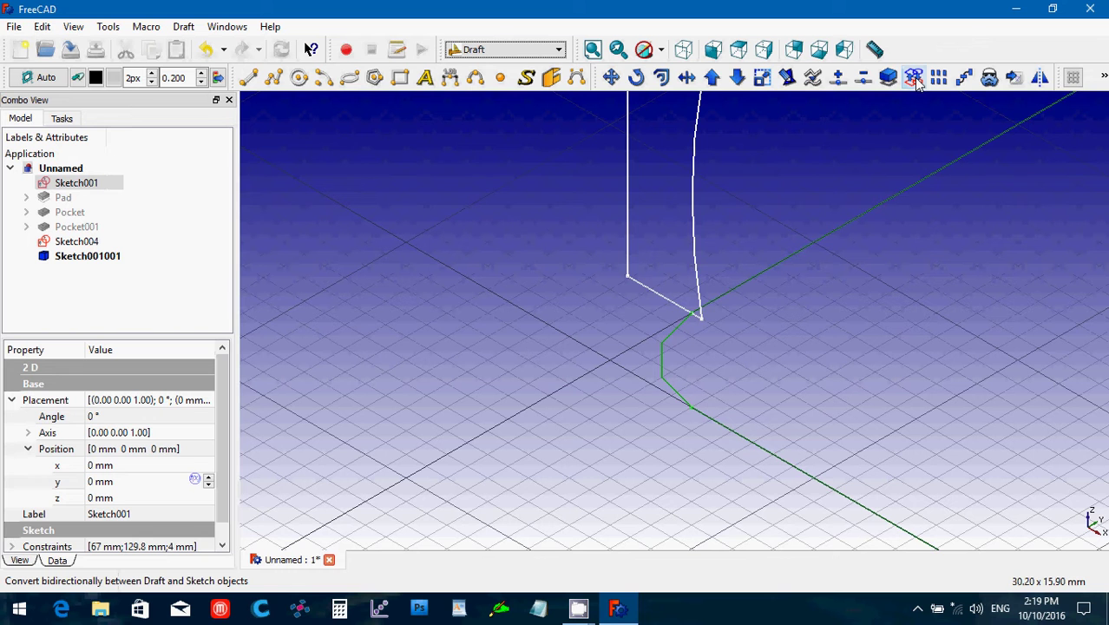
pyautogui.click(73, 184)
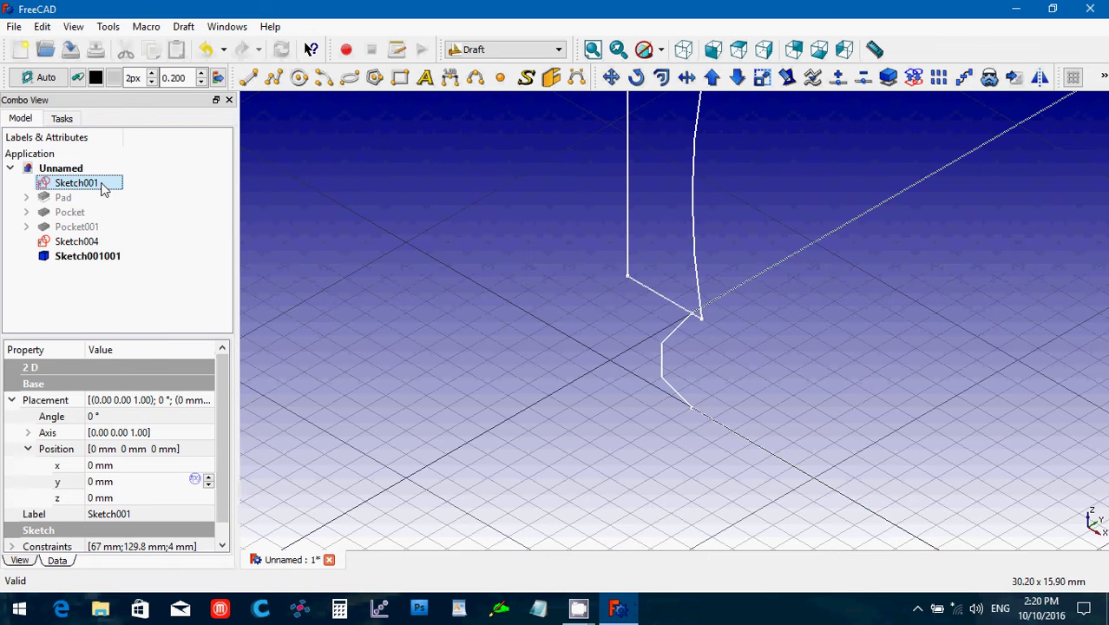
pyautogui.press('space')
pyautogui.click(174, 212)
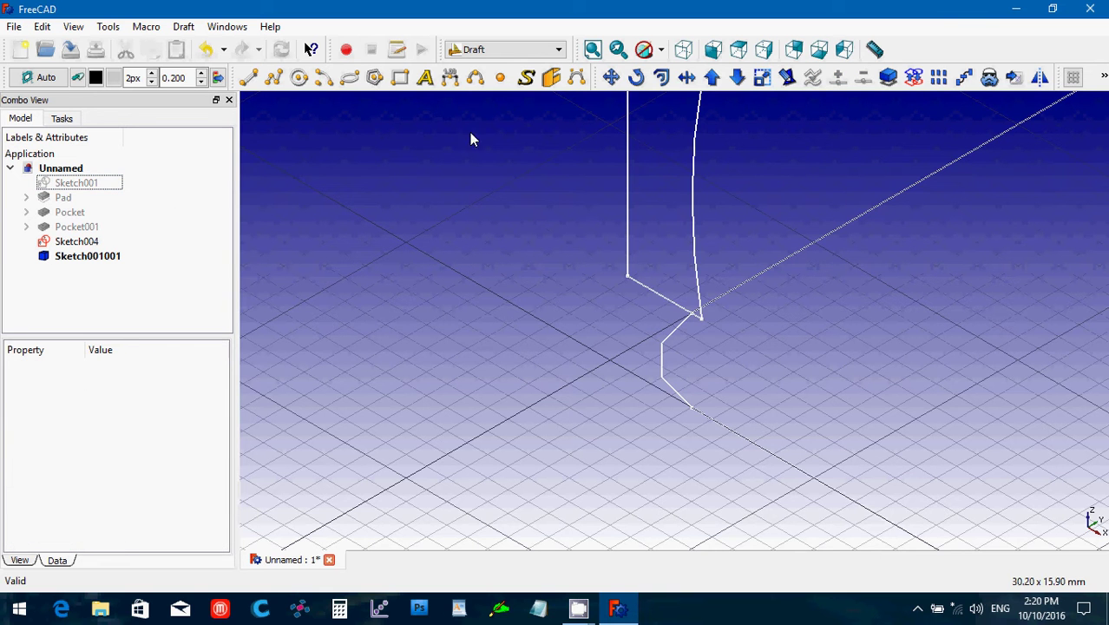
# Toggle the Draft grid from the Draft Utilities menu.
pyautogui.click(182, 29)
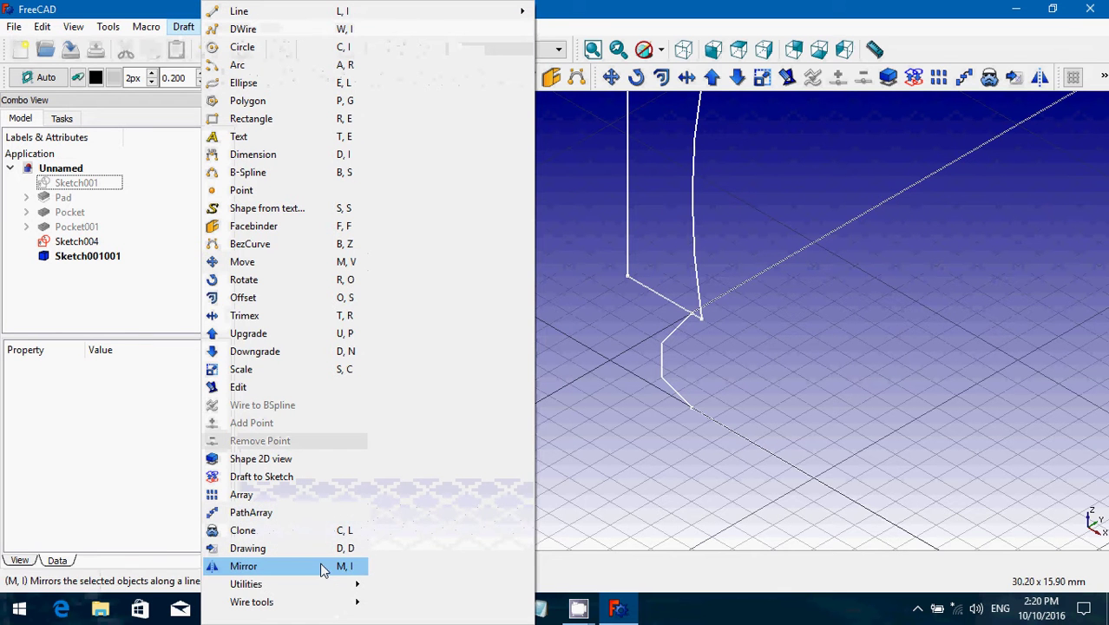
pyautogui.moveTo(341, 589)
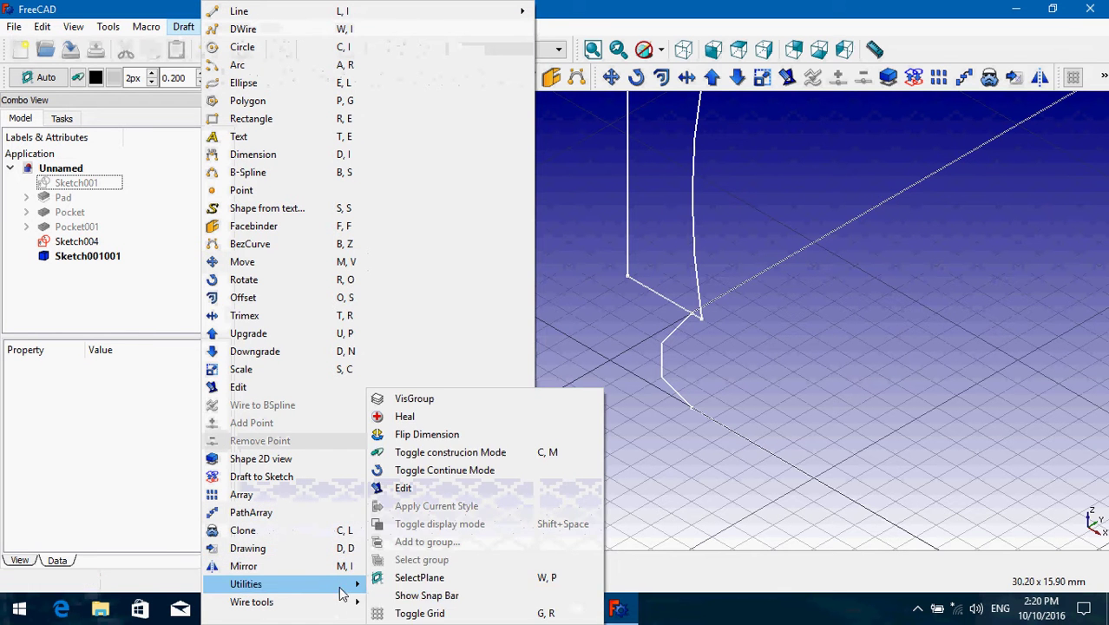
pyautogui.click(416, 612)
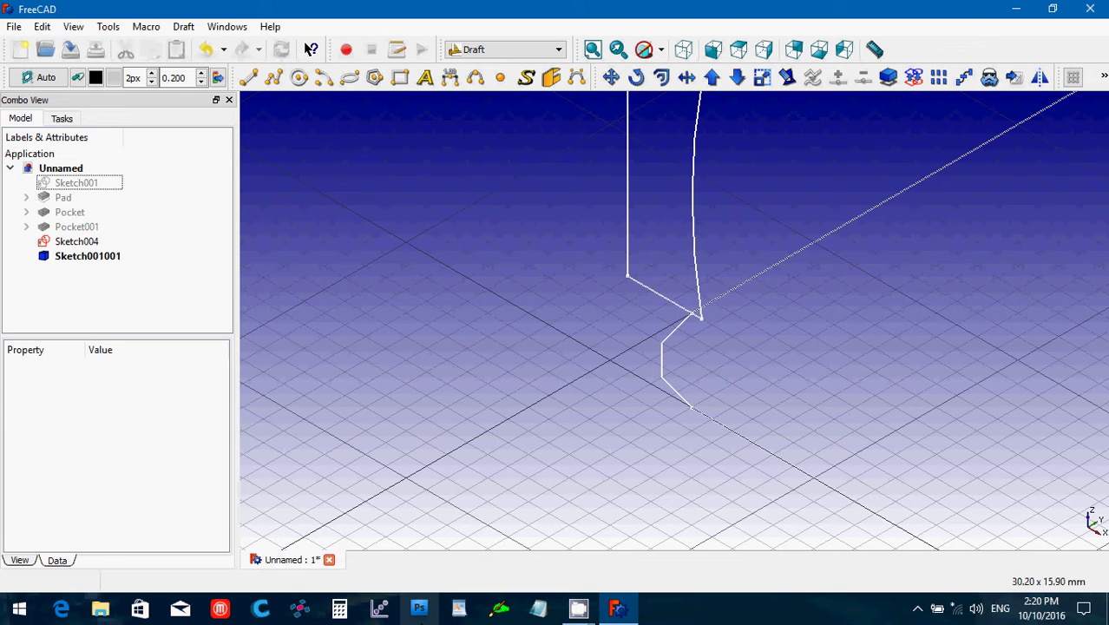
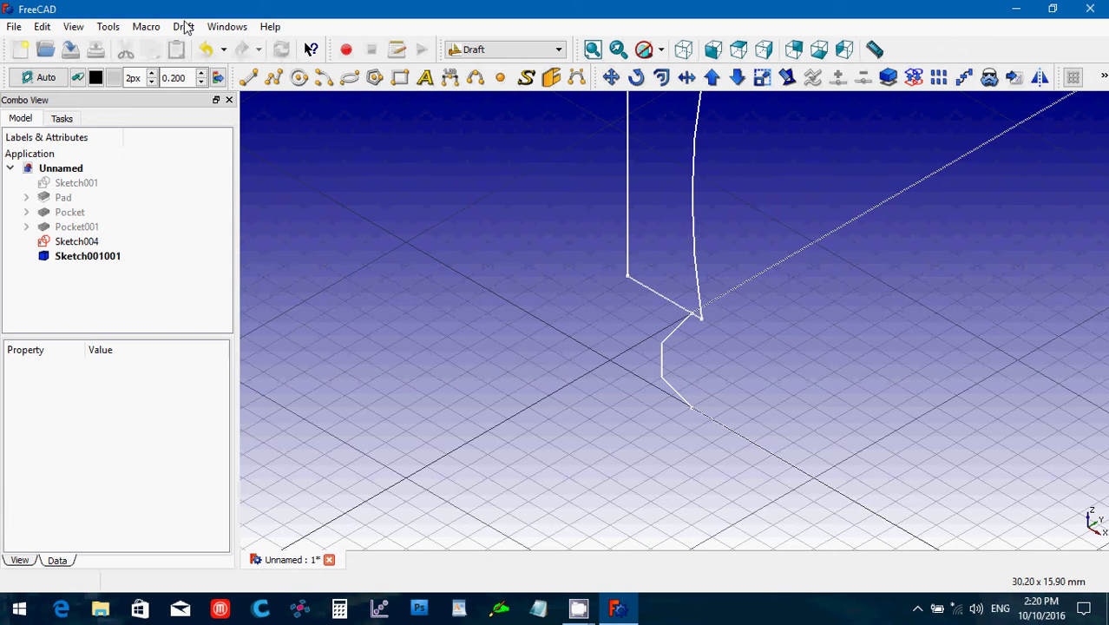
# Hide the 3D view grid and switch from the Draft workbench to Part.
pyautogui.click(184, 27)
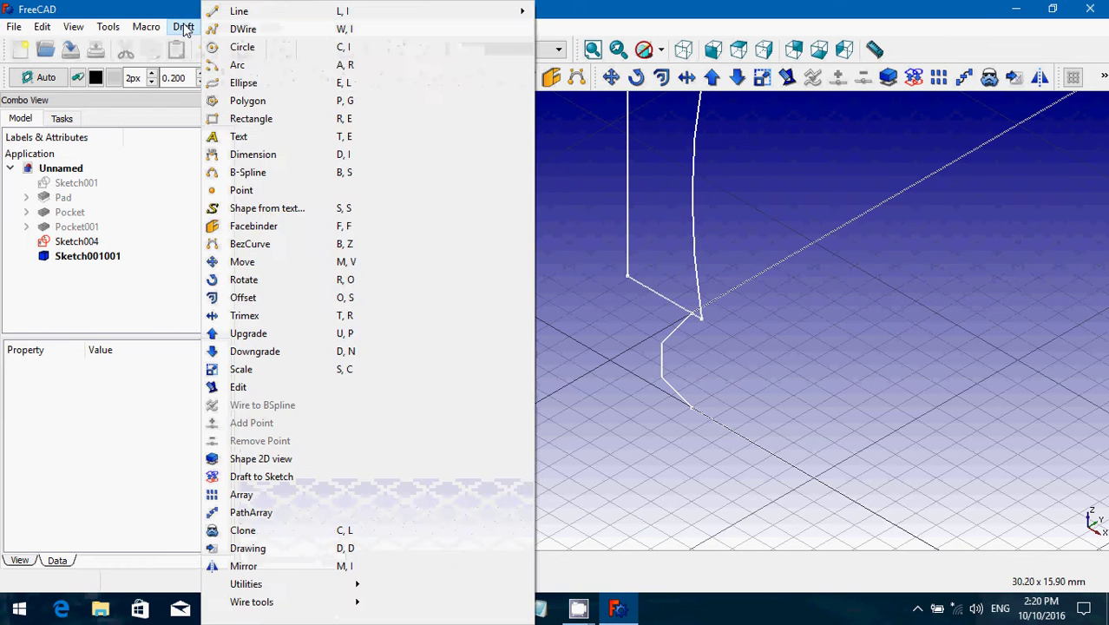
pyautogui.moveTo(351, 584)
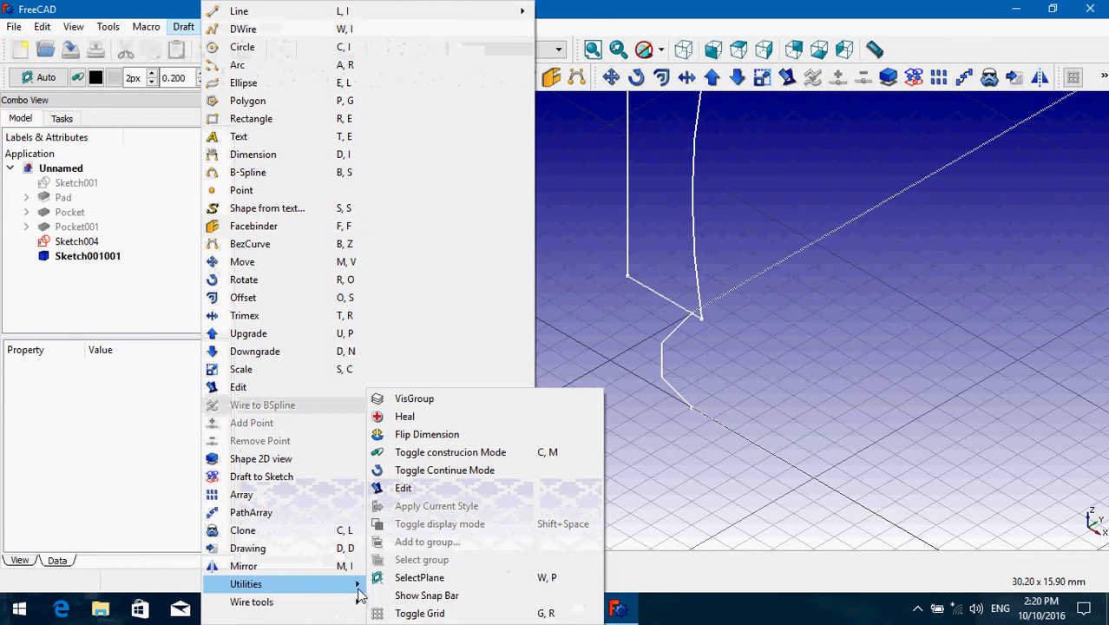
pyautogui.click(419, 613)
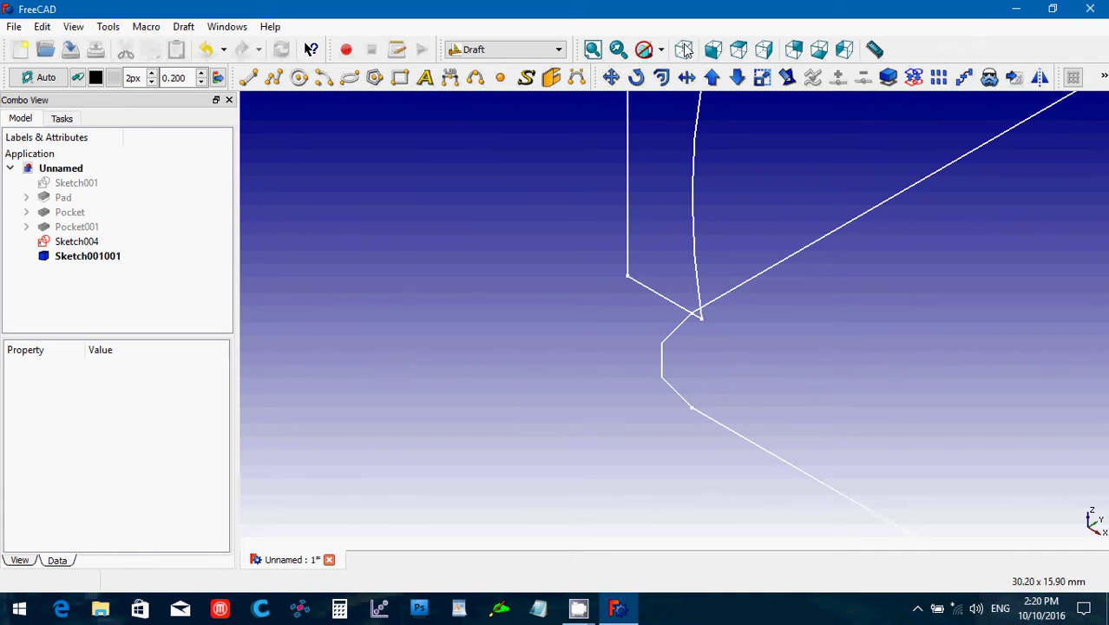
pyautogui.click(516, 50)
pyautogui.click(501, 239)
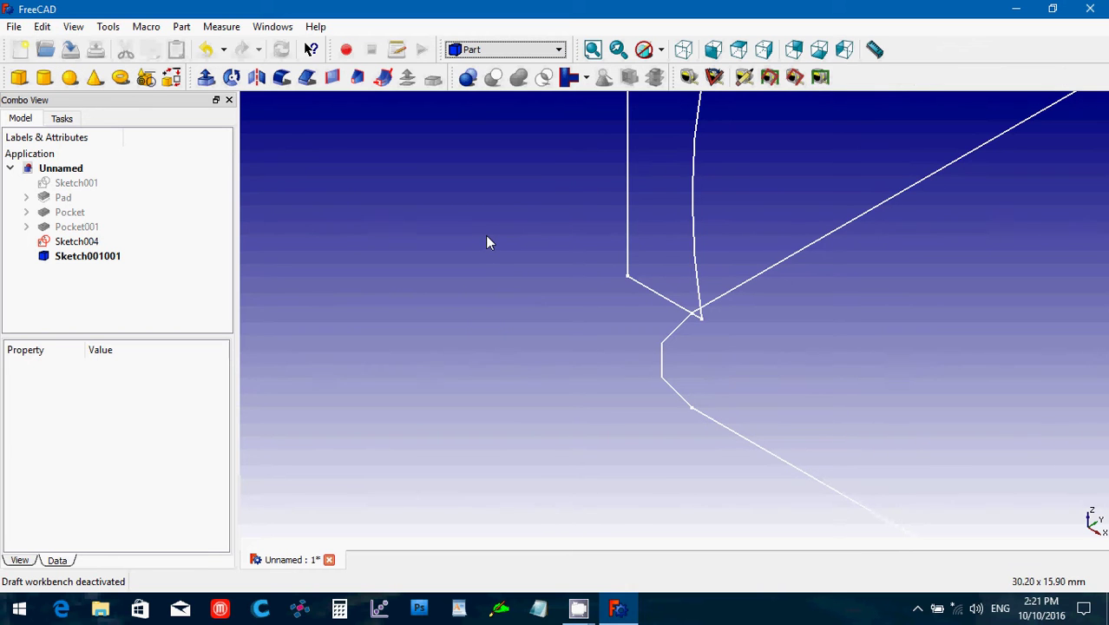
# Sweep the Sketch004 profile along the Sketch001001 path as a solid rounded frame.
pyautogui.click(595, 53)
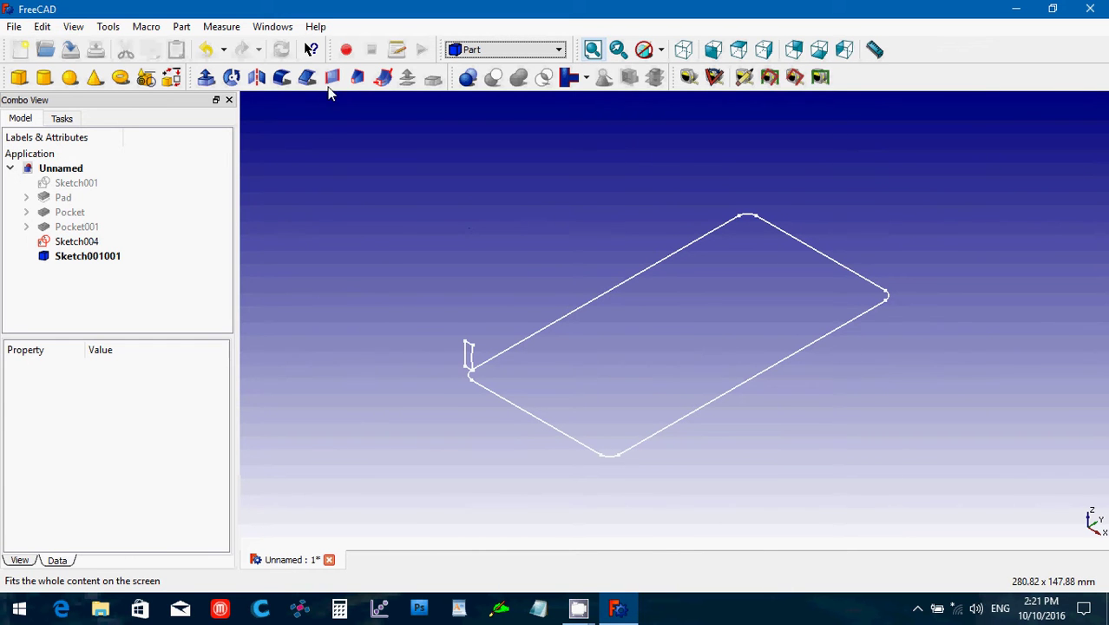
pyautogui.click(385, 78)
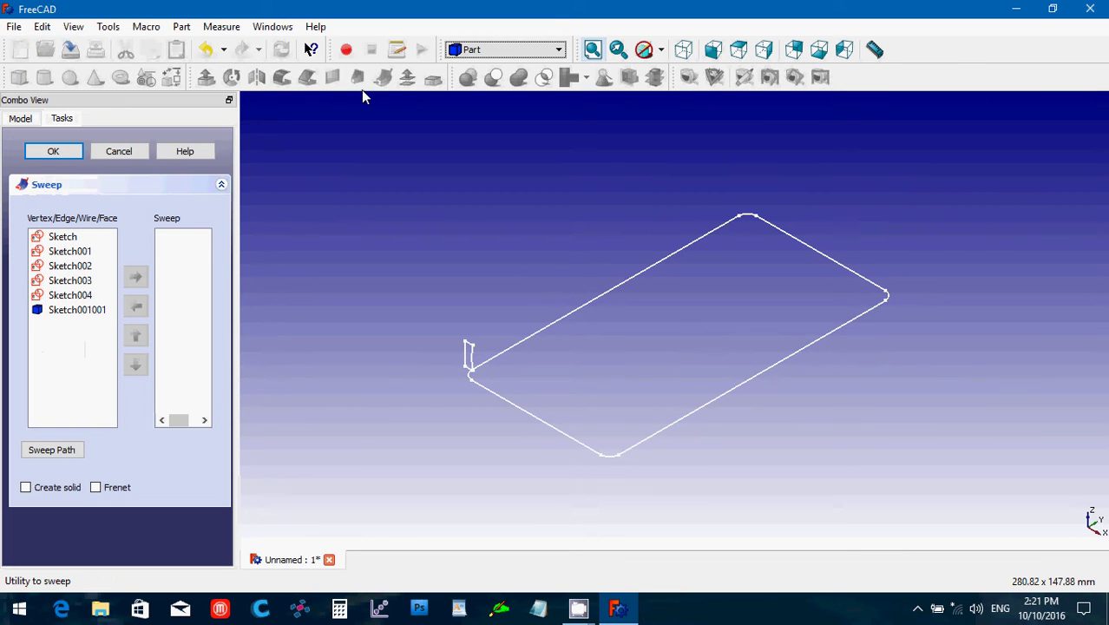
pyautogui.click(69, 300)
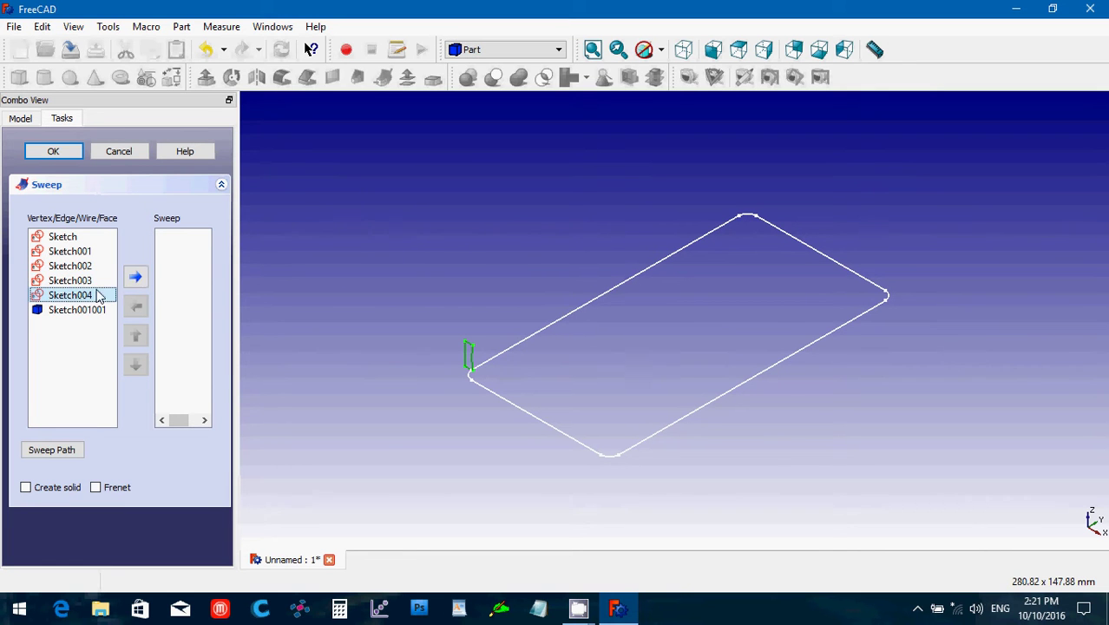
pyautogui.click(137, 278)
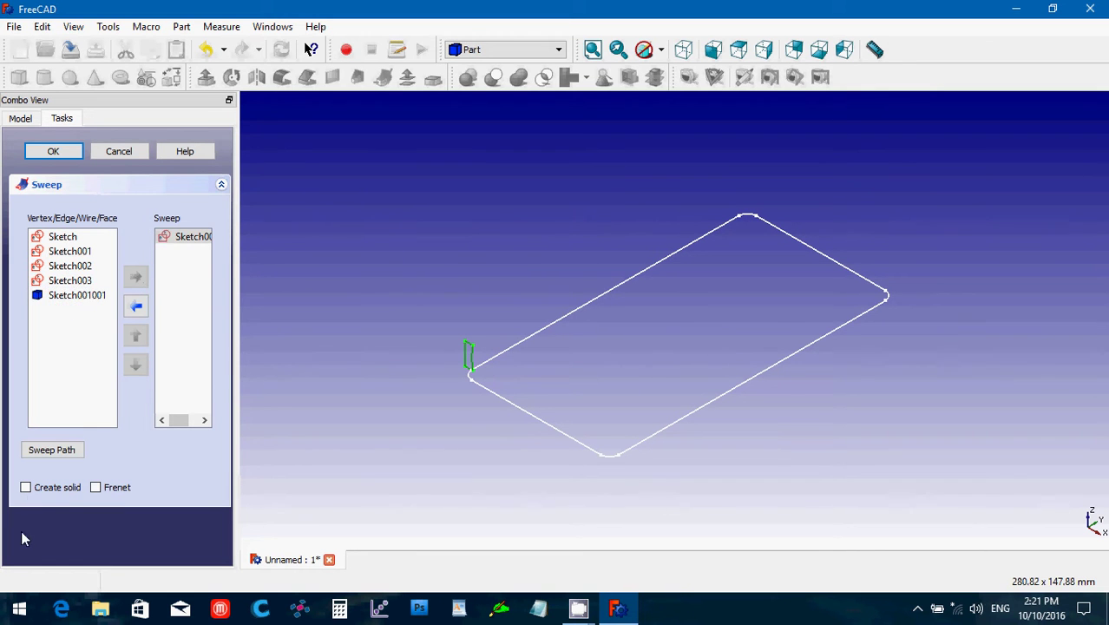
pyautogui.click(26, 488)
pyautogui.click(28, 123)
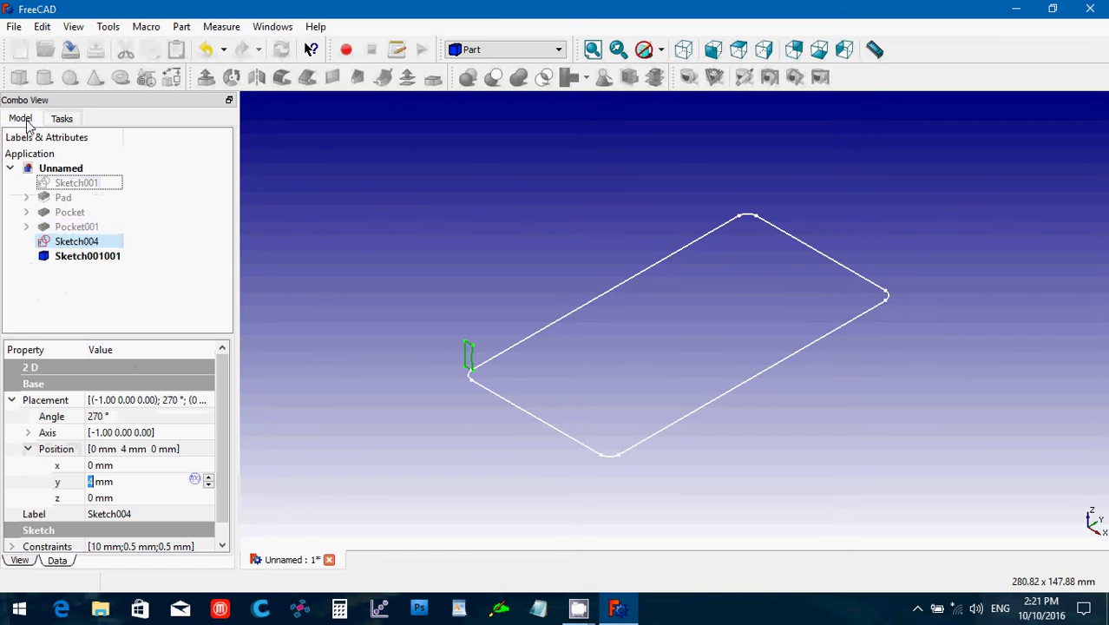
pyautogui.click(78, 258)
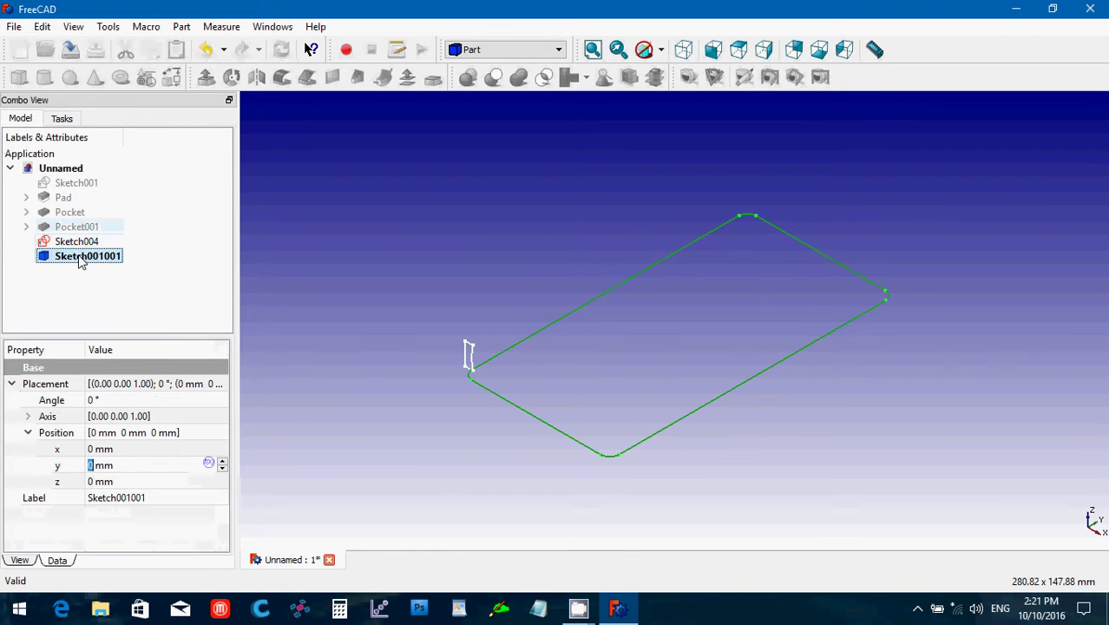
pyautogui.click(63, 121)
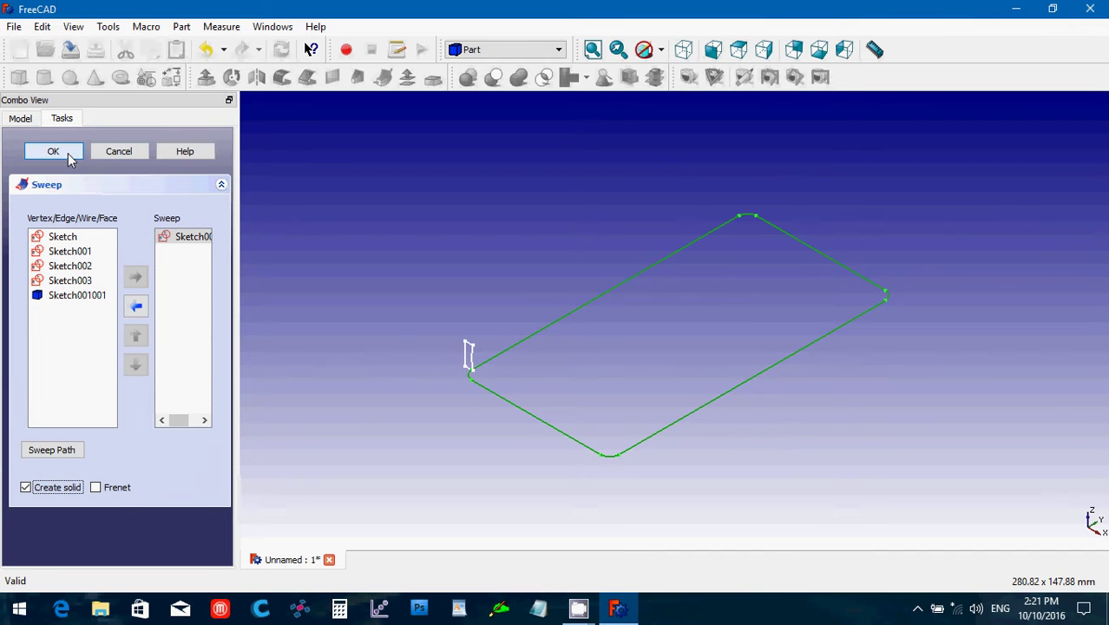
pyautogui.click(53, 152)
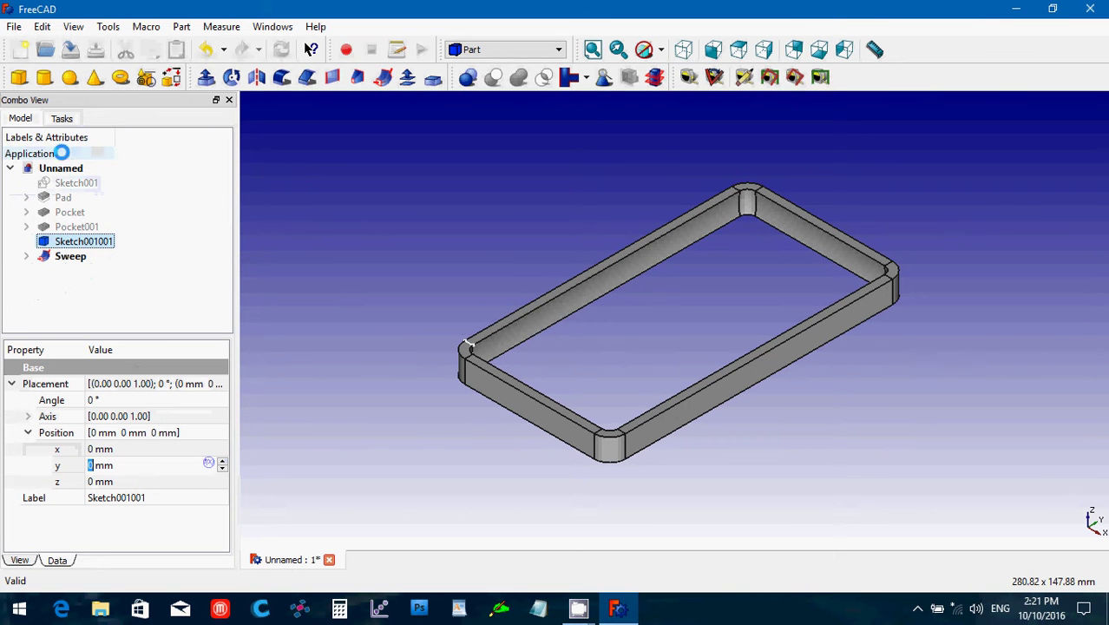
pyautogui.click(26, 256)
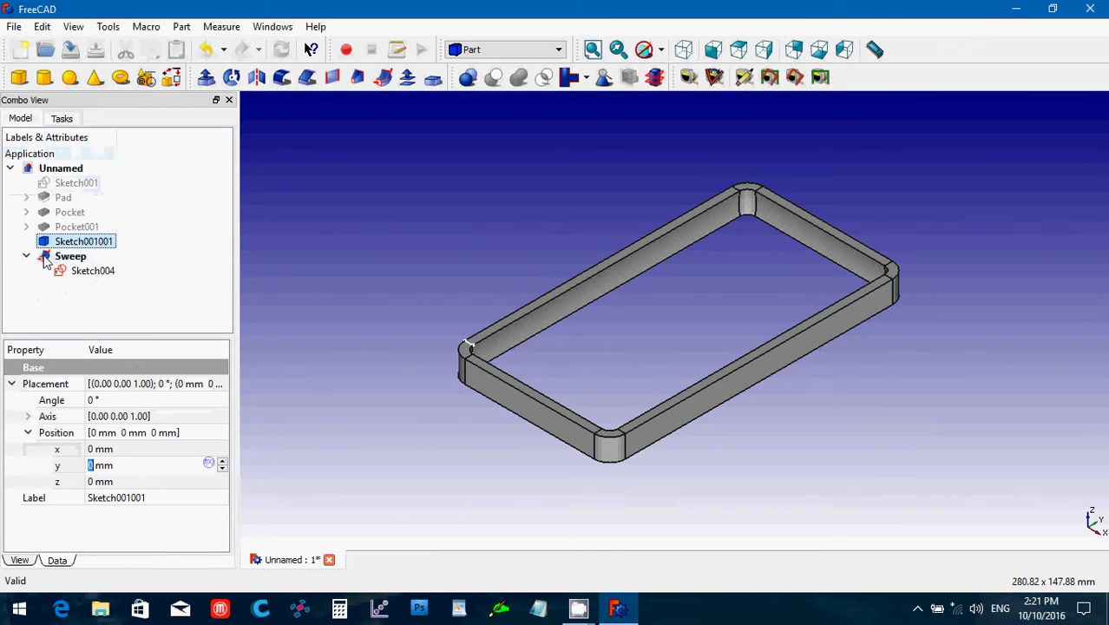
pyautogui.click(65, 271)
pyautogui.click(61, 244)
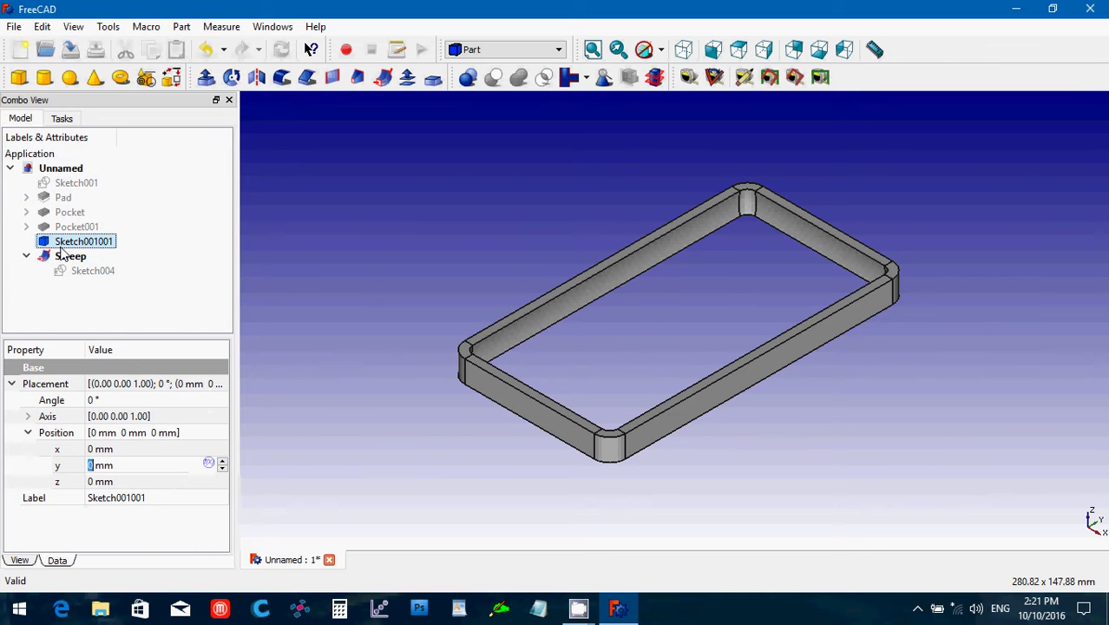
pyautogui.click(150, 264)
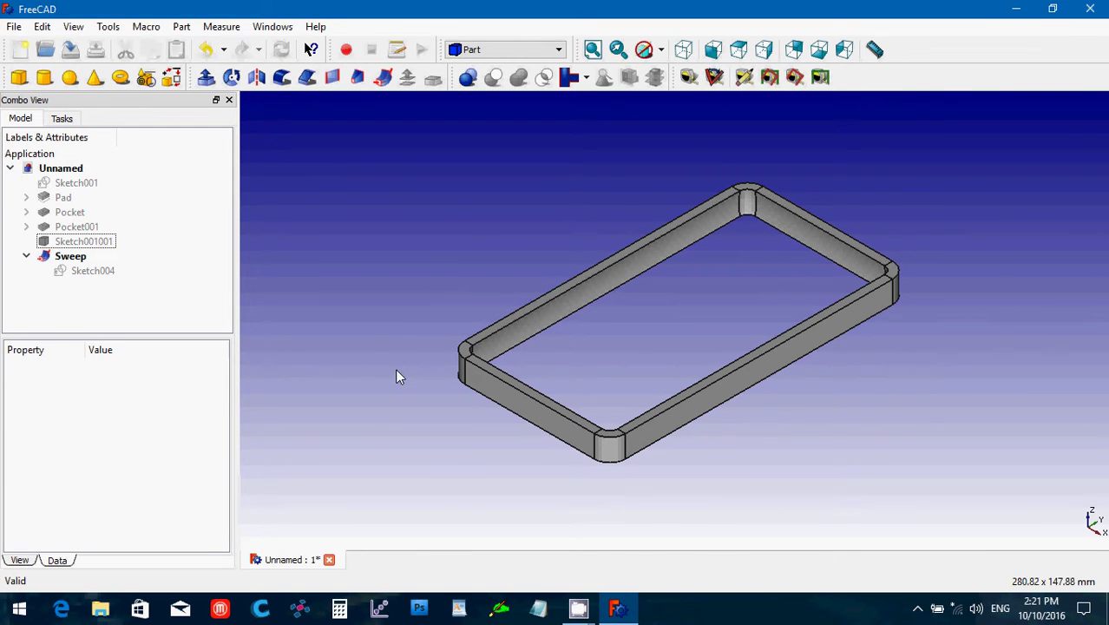
pyautogui.scroll(5, 395, 376)
pyautogui.scroll(-2, 394, 379)
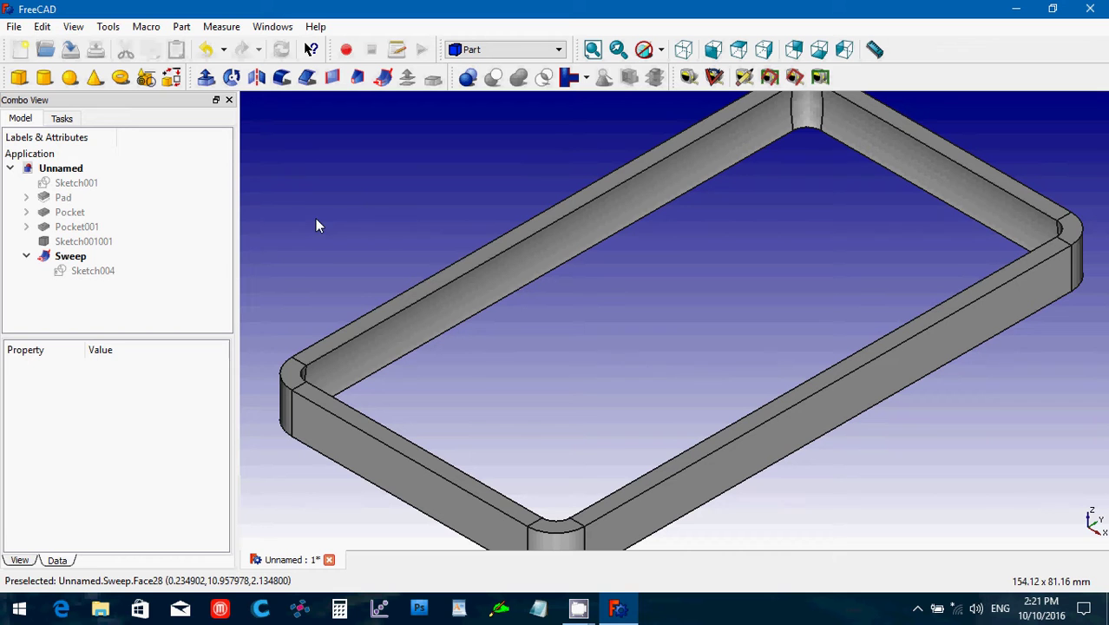
pyautogui.click(26, 256)
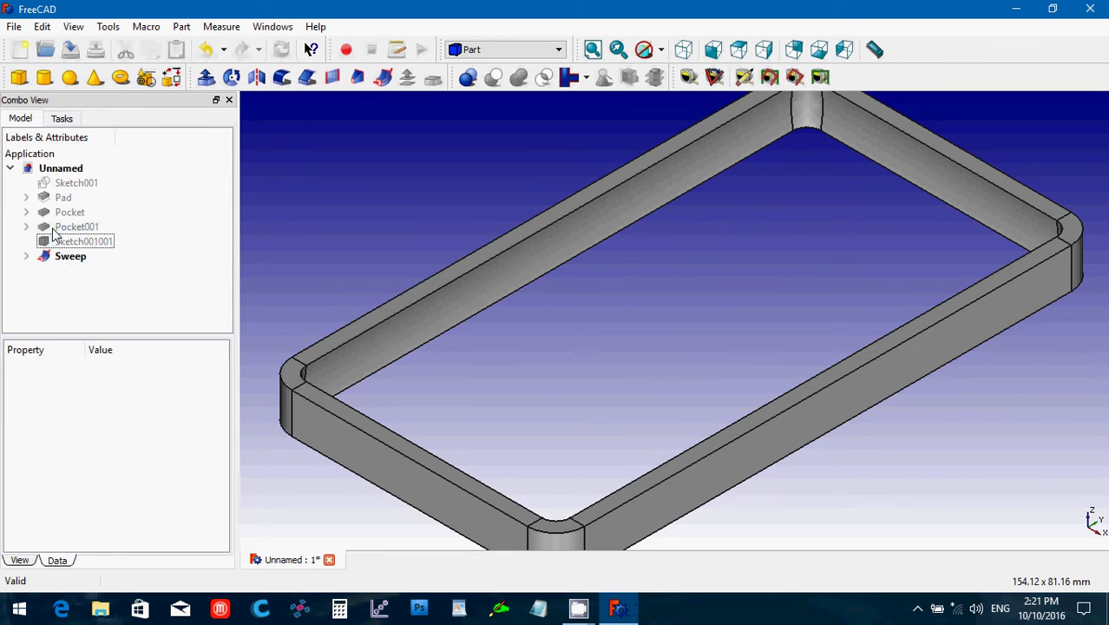
pyautogui.click(56, 229)
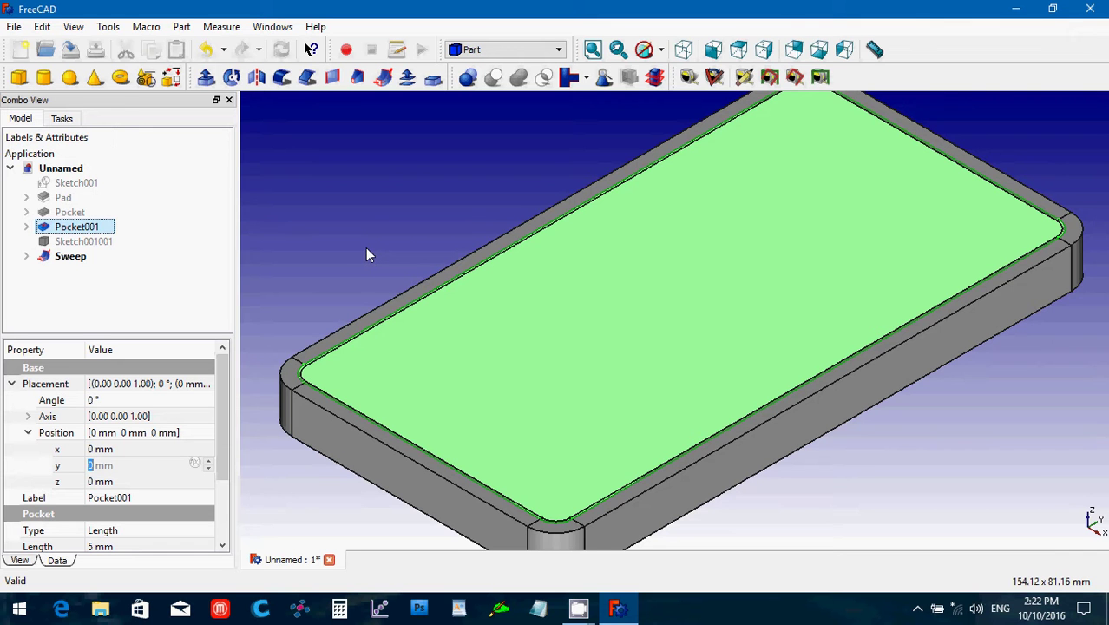
# Duplicate the swept frame together with its dependent sketch, creating Sweep001.
pyautogui.click(70, 257)
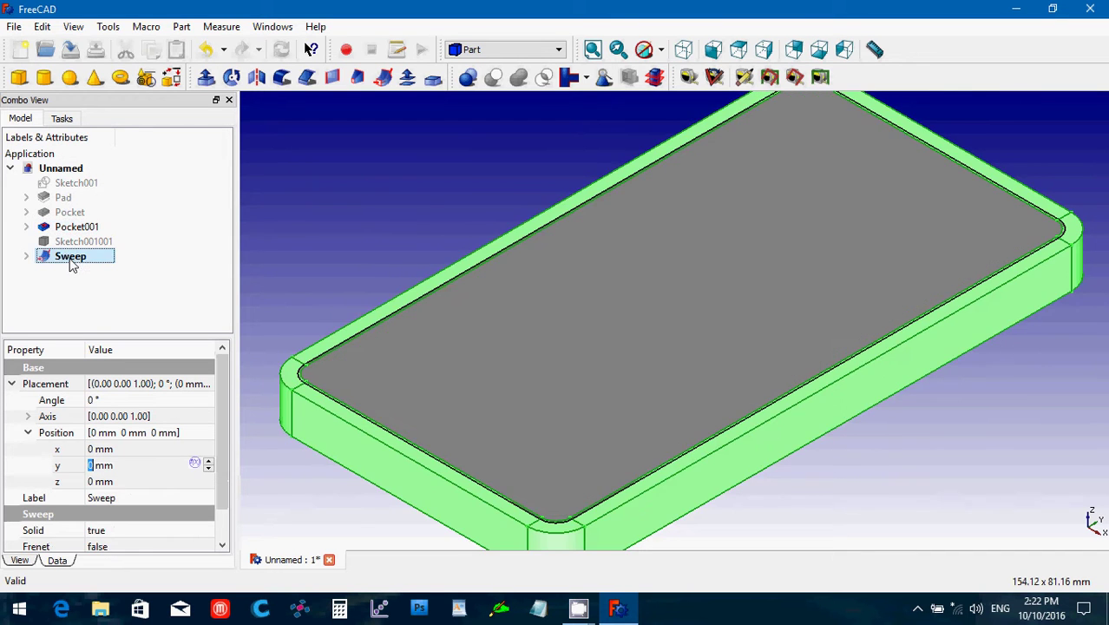
pyautogui.hotkey('ctrl', 'c')
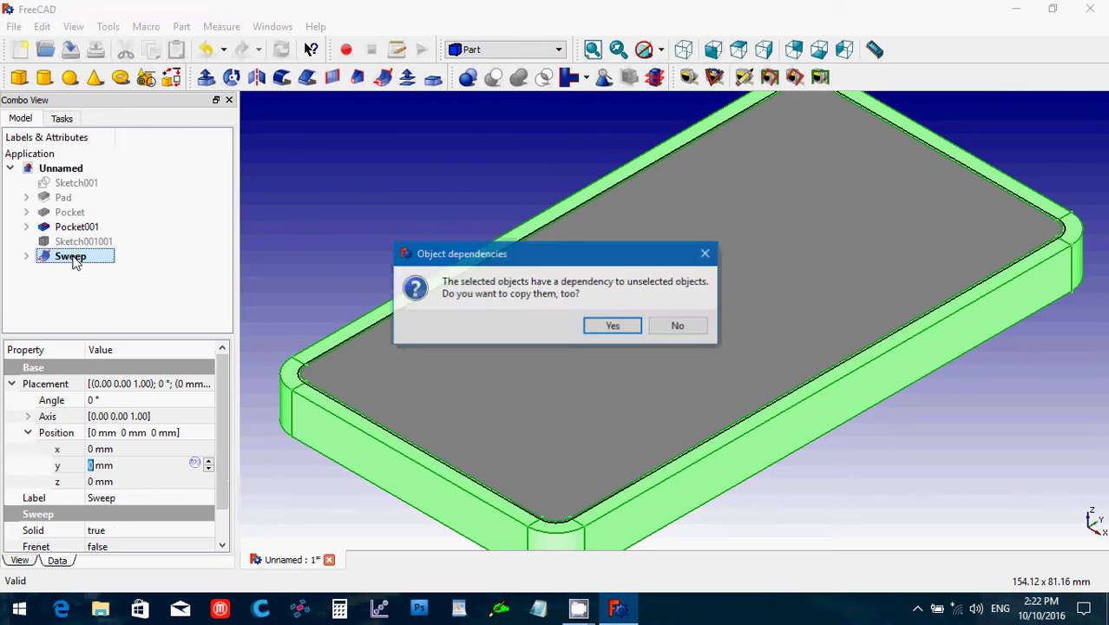
pyautogui.click(613, 331)
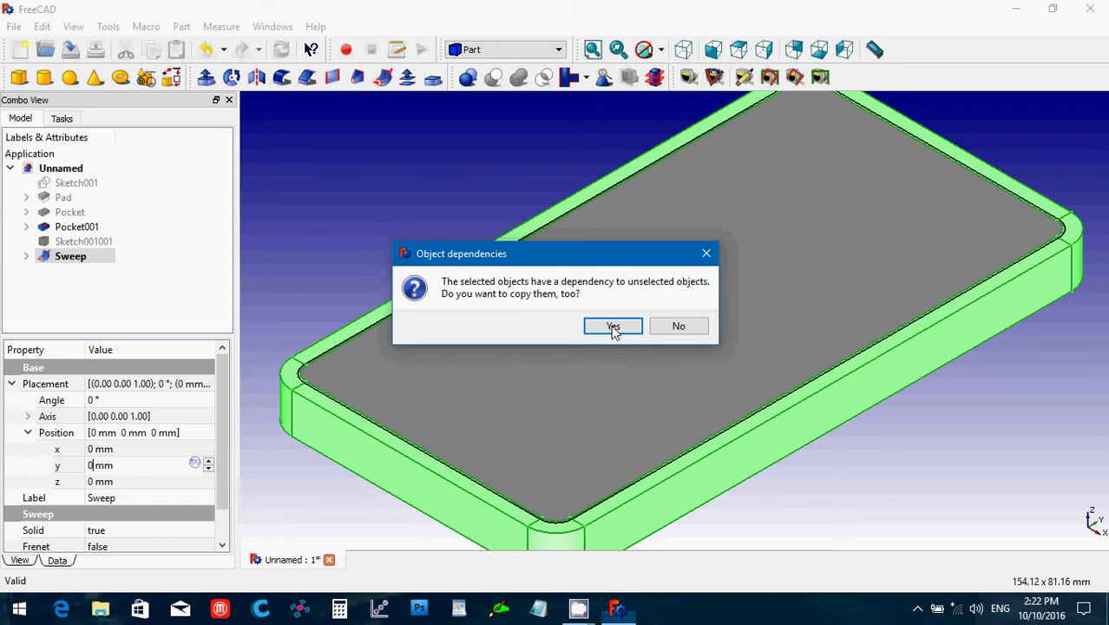
pyautogui.click(613, 328)
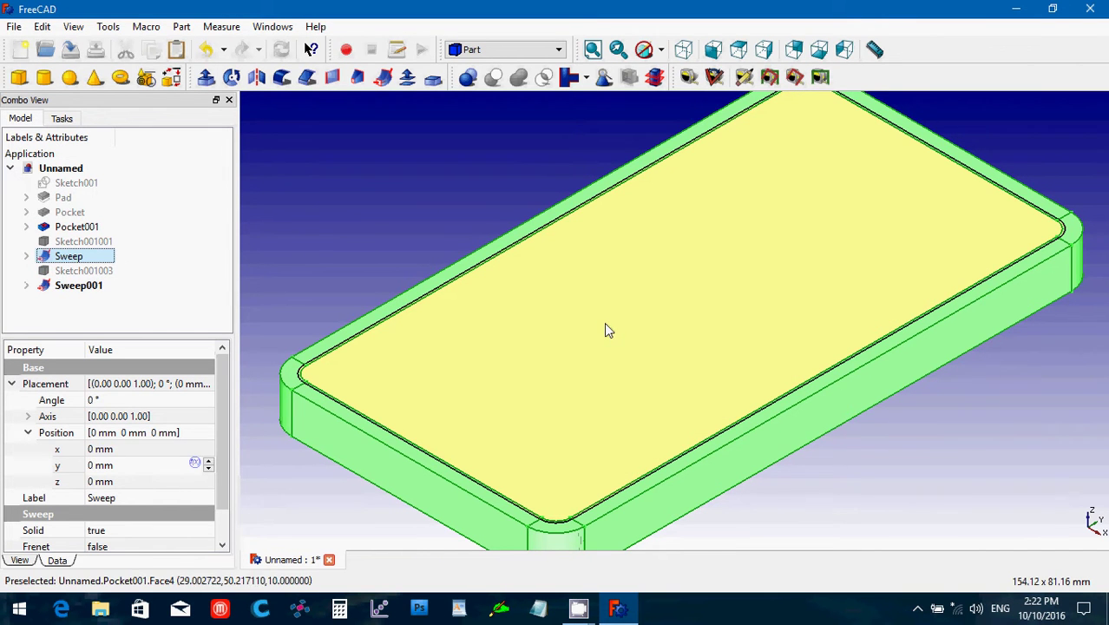
# Select Pocket001 together with the Sweep frame as the cut inputs.
pyautogui.click(605, 330)
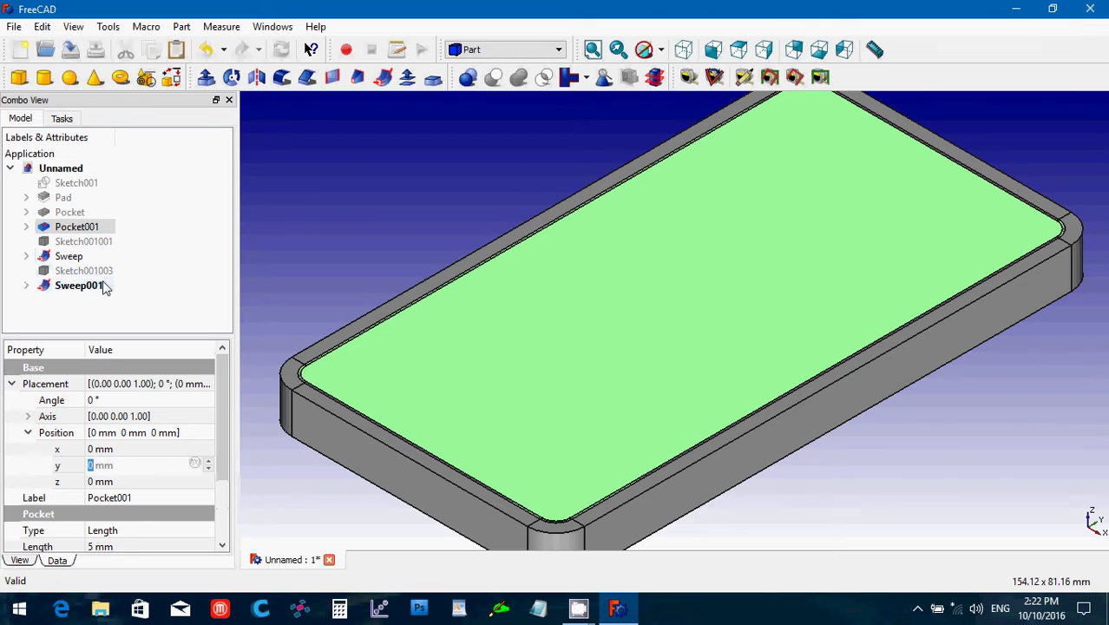
pyautogui.click(92, 228)
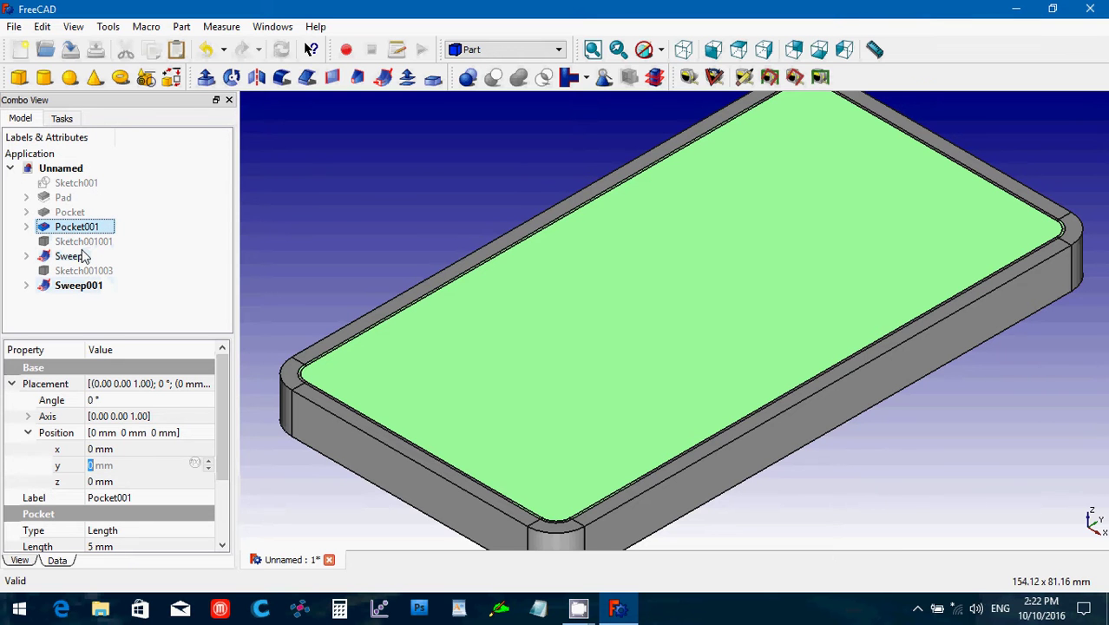
pyautogui.keyDown('ctrl'); pyautogui.click(82, 256); pyautogui.keyUp('ctrl')
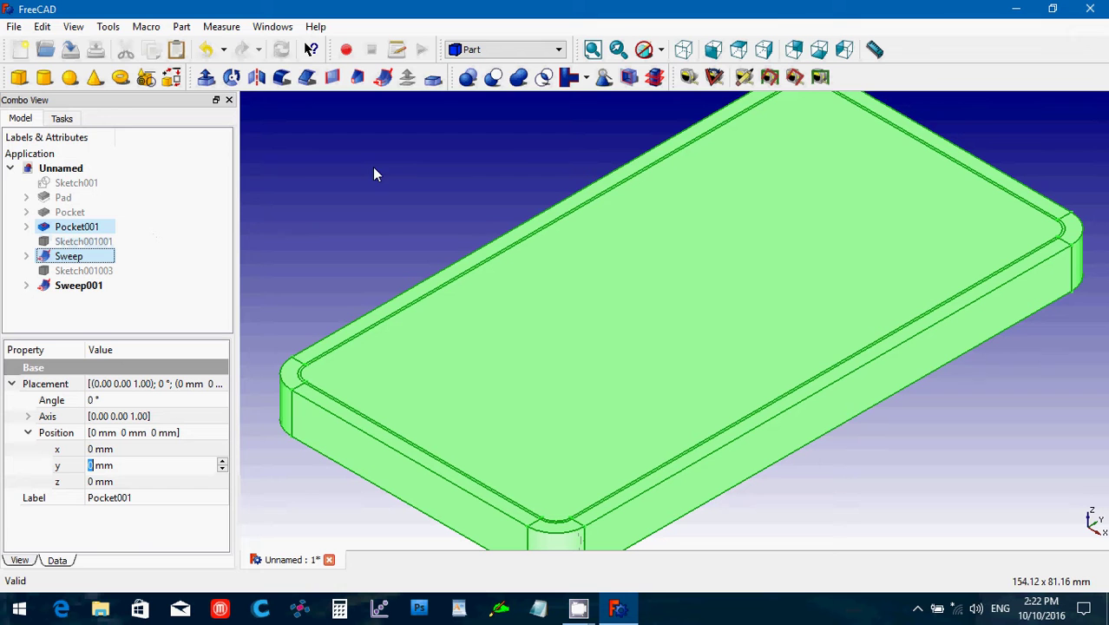
# Cut the frame from the phone body and hide the copied Sweep001.
pyautogui.click(494, 79)
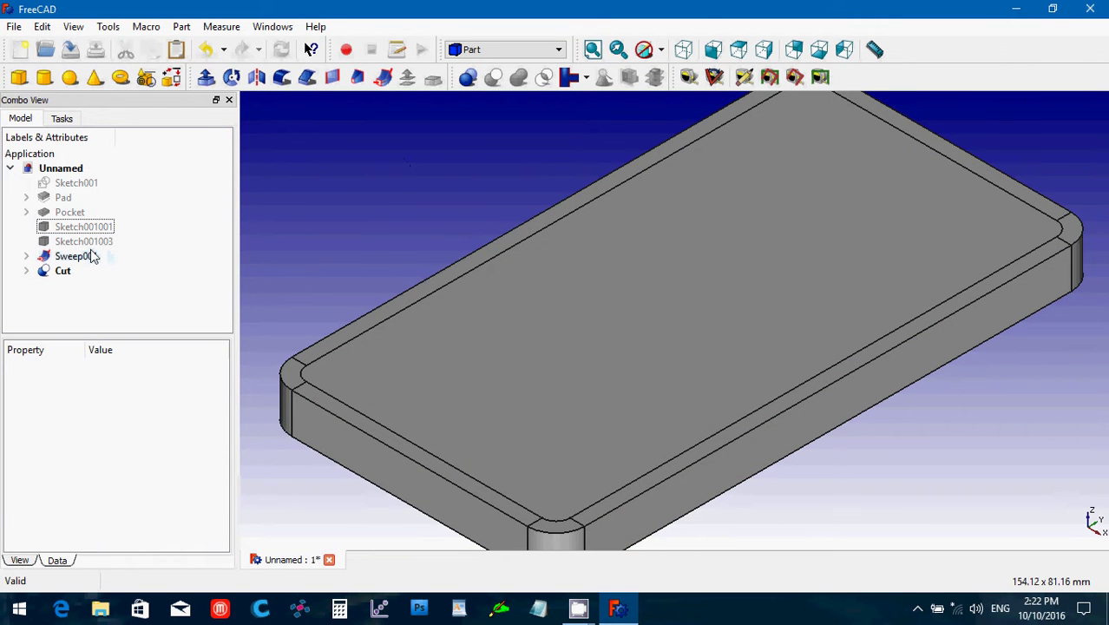
pyautogui.click(89, 256)
pyautogui.press('space')
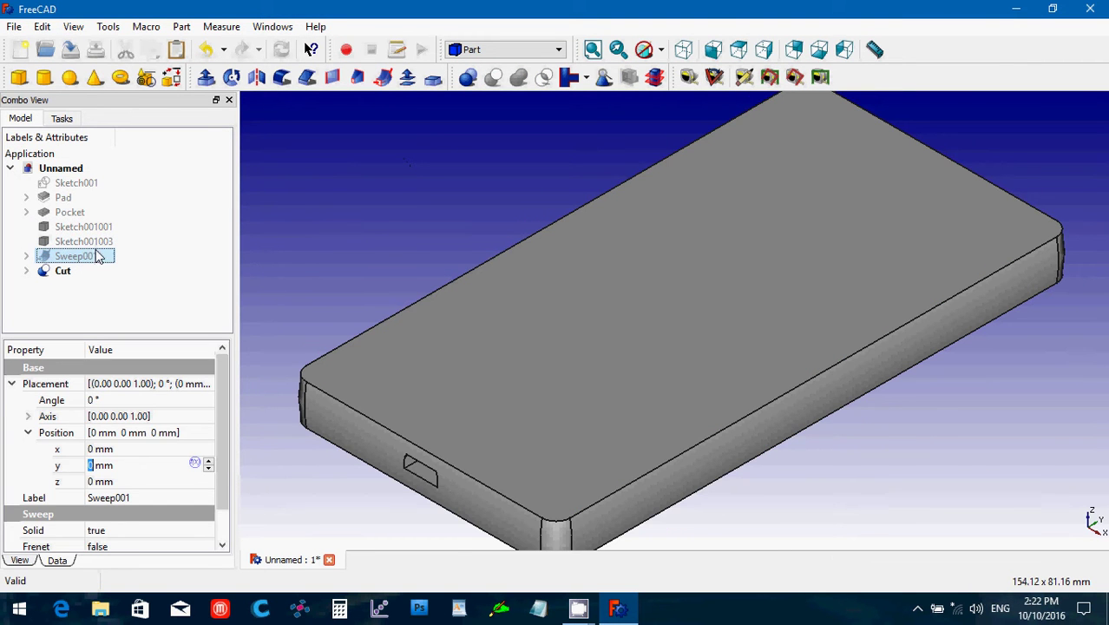
pyautogui.click(387, 234)
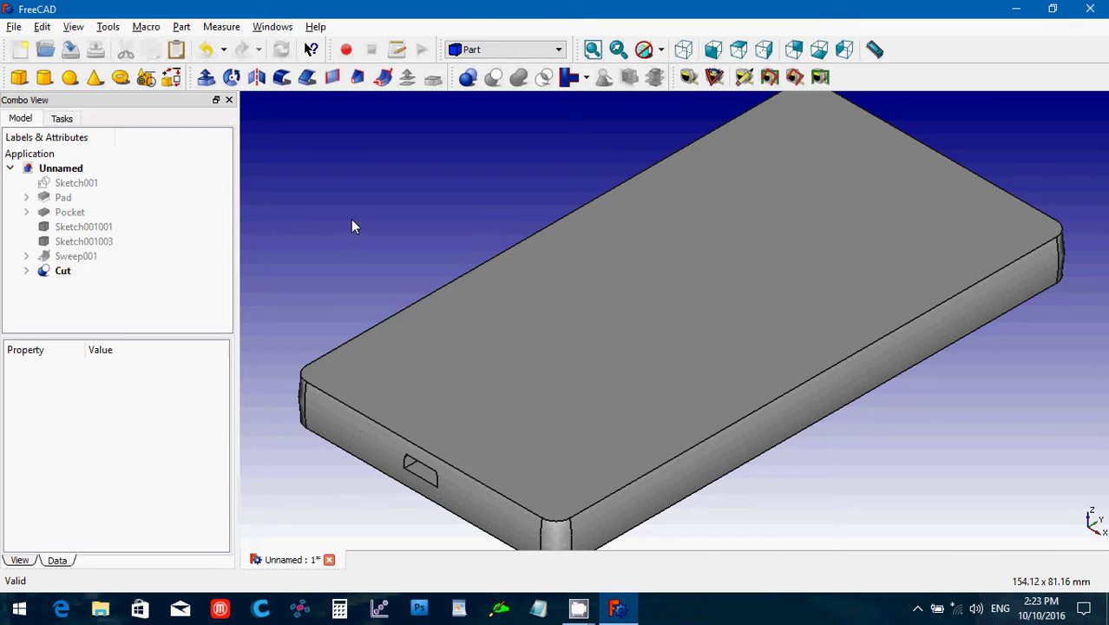
# Delete the Cut result, hide the Sweep frame, and select the body's long side face.
pyautogui.click(60, 273)
pyautogui.click(64, 272)
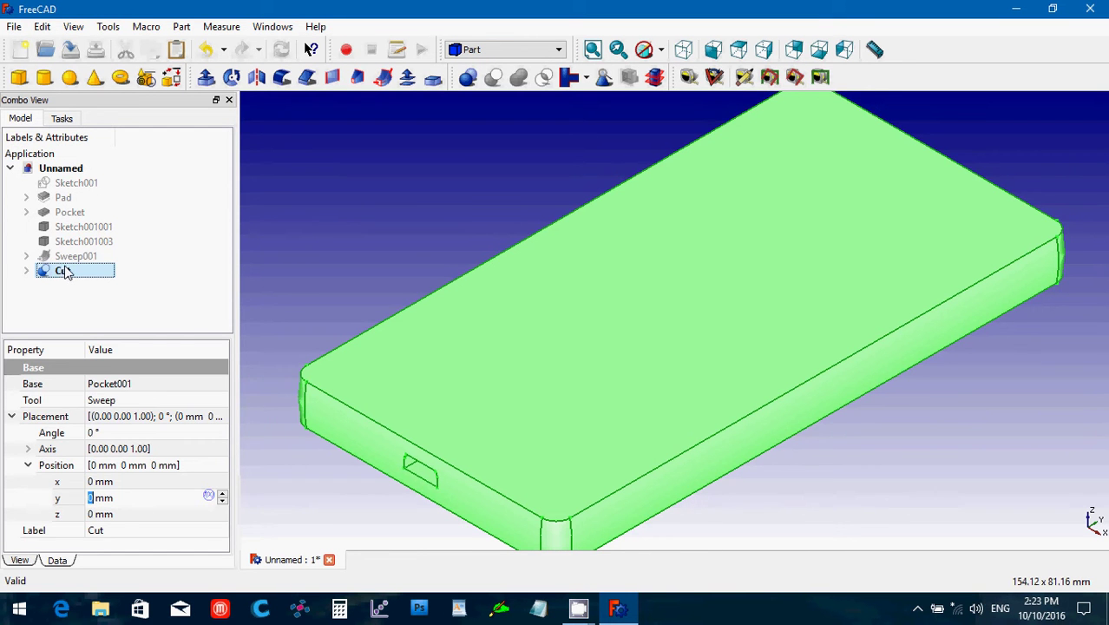
pyautogui.press('Delete')
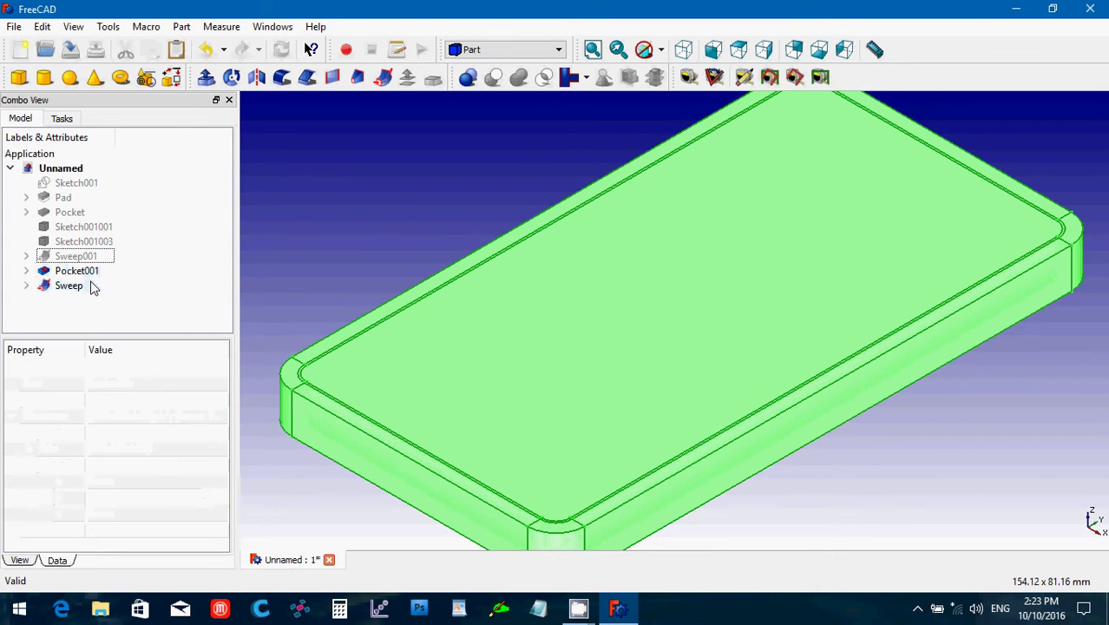
pyautogui.click(94, 288)
pyautogui.click(87, 299)
pyautogui.click(87, 293)
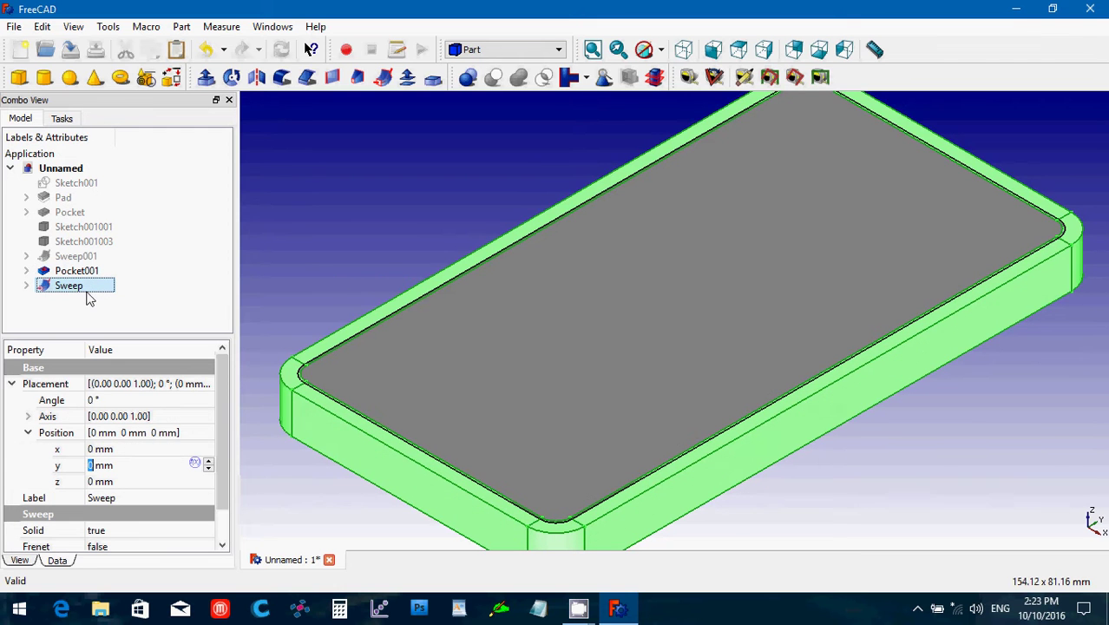
pyautogui.press('space')
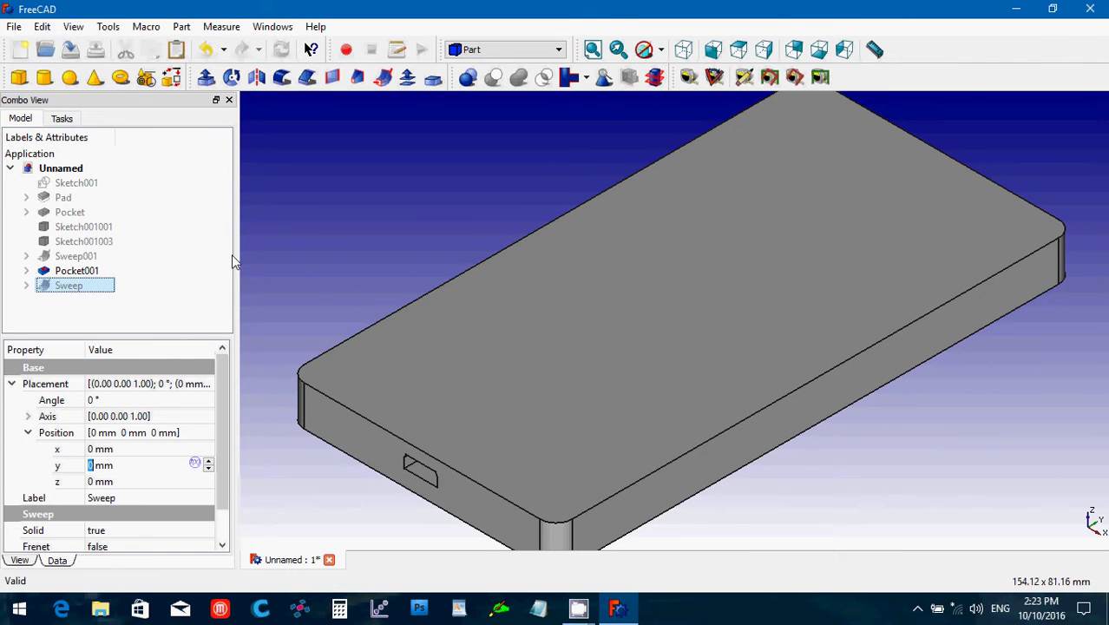
pyautogui.click(277, 258)
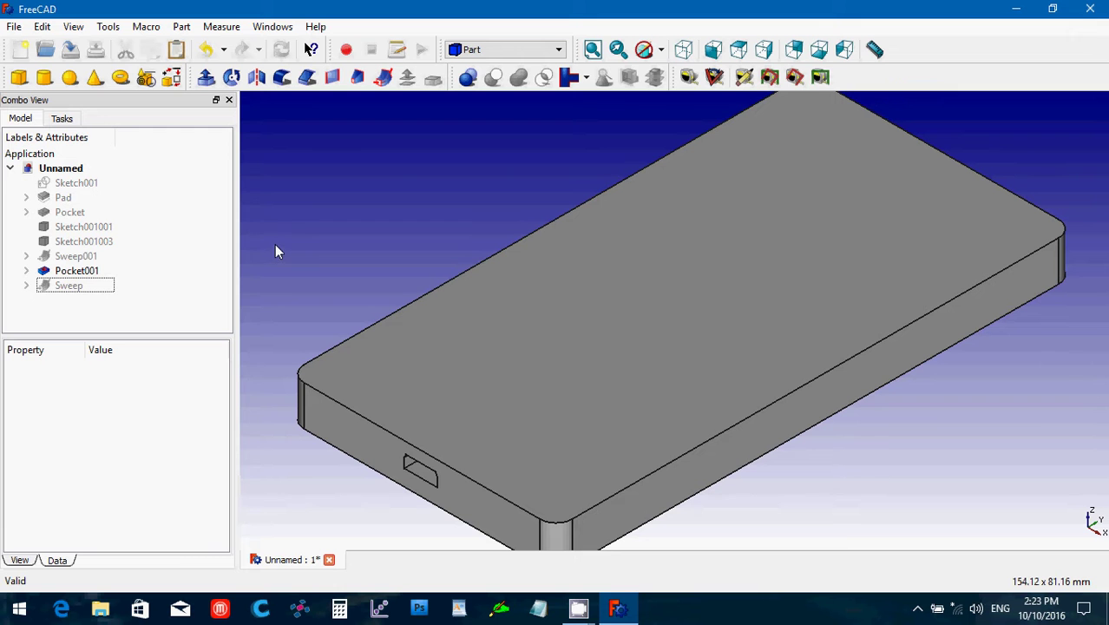
pyautogui.click(881, 371)
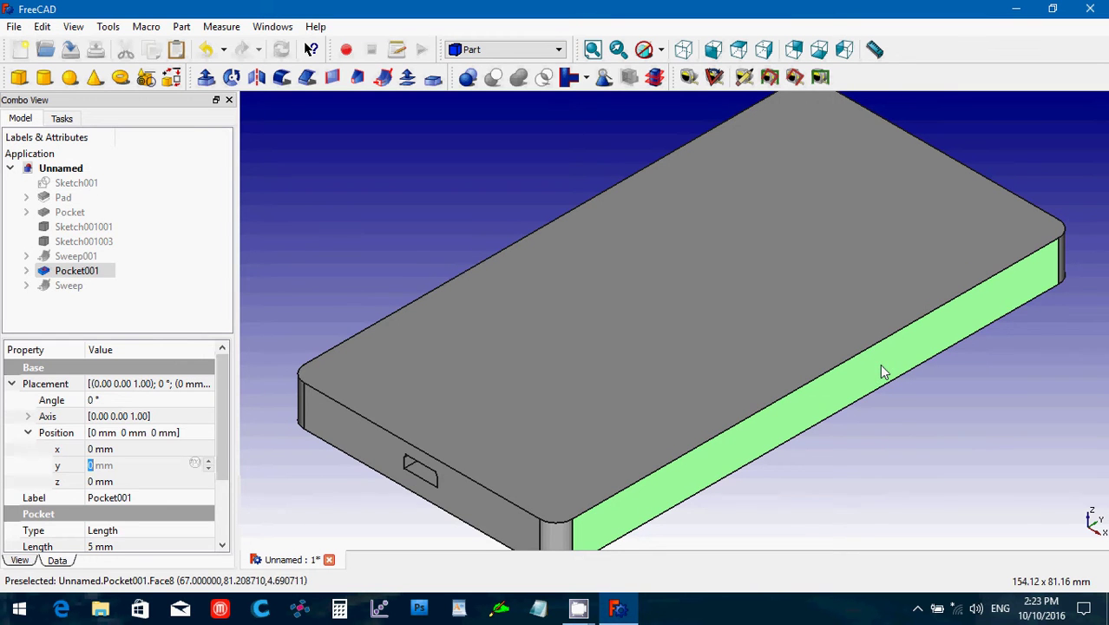
# Switch to Part Design and start a new sketch on the long side face.
pyautogui.click(476, 52)
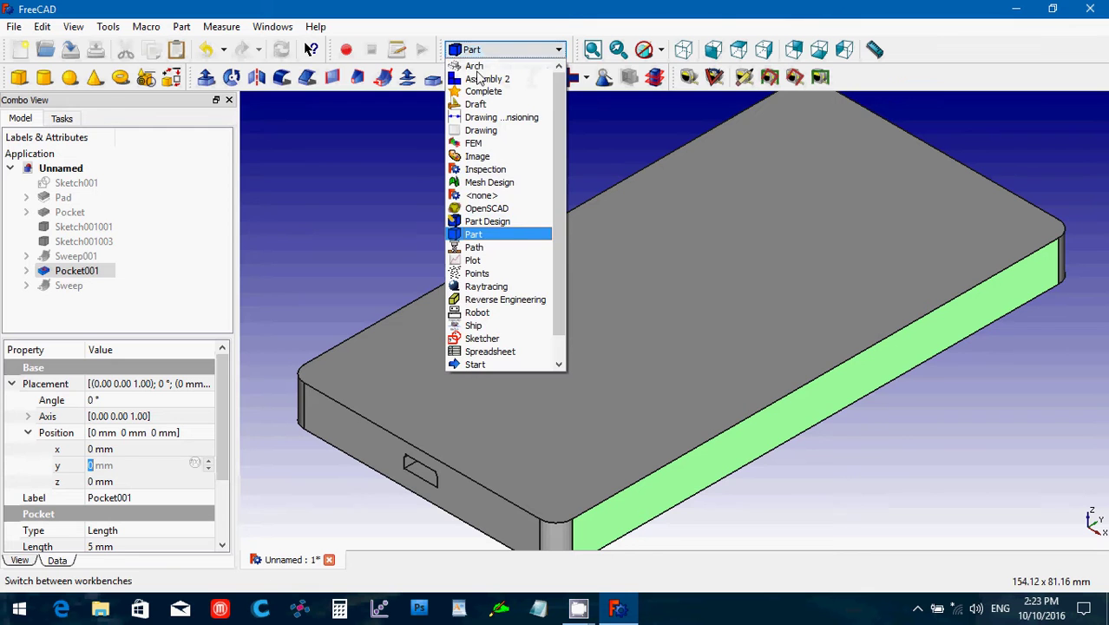
pyautogui.click(512, 224)
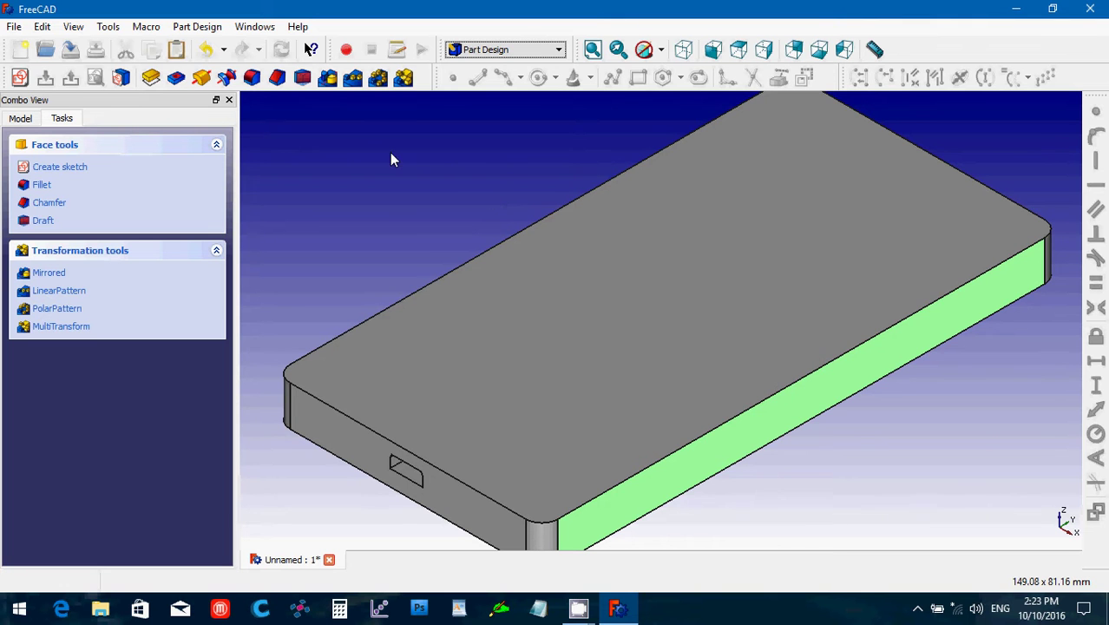
pyautogui.click(19, 79)
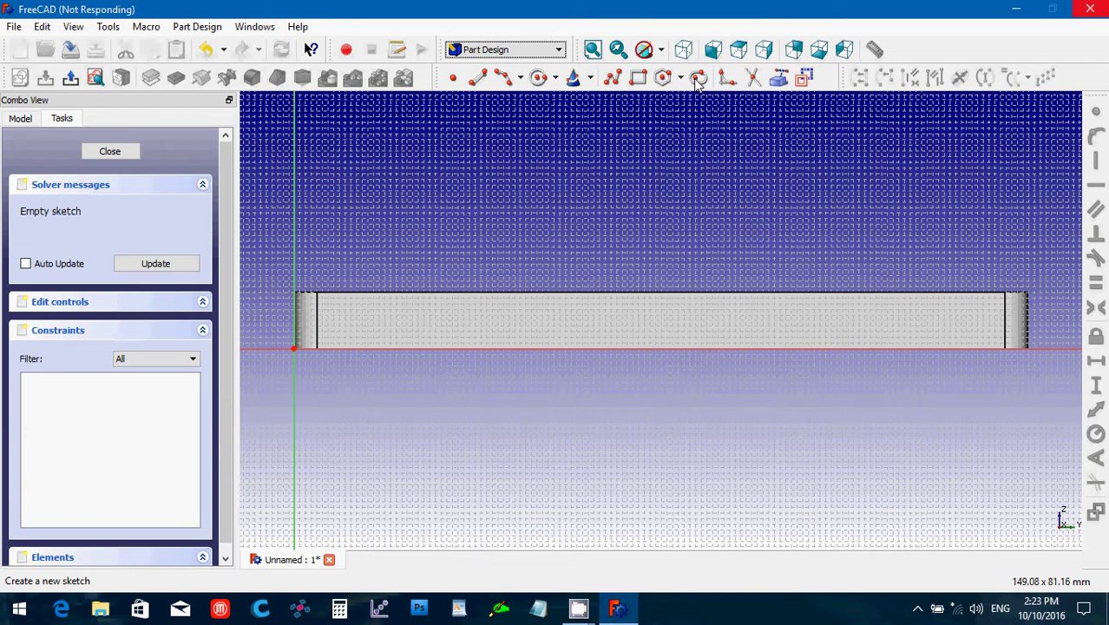
# Draw a short slot and a longer slot on the side face, then close the sketch.
pyautogui.click(698, 82)
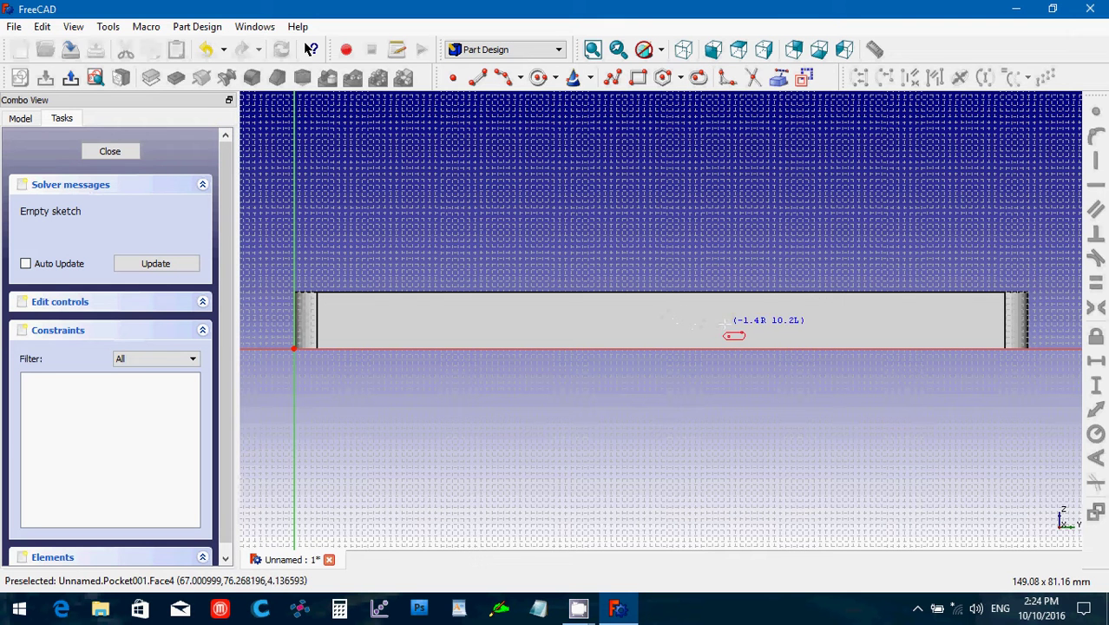
pyautogui.click(723, 320)
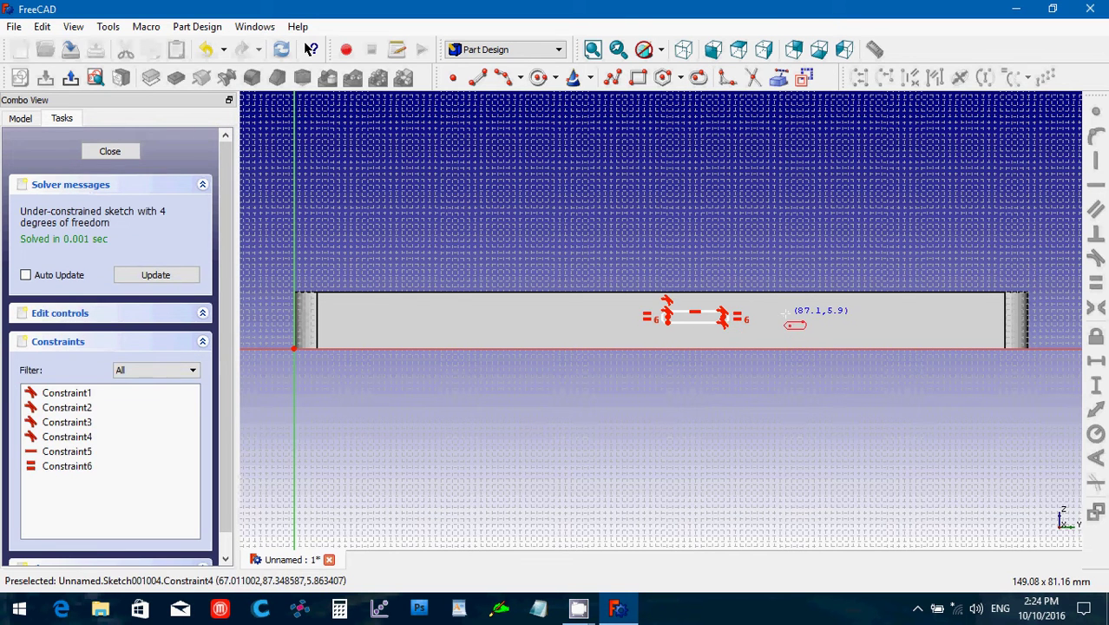
pyautogui.click(792, 327)
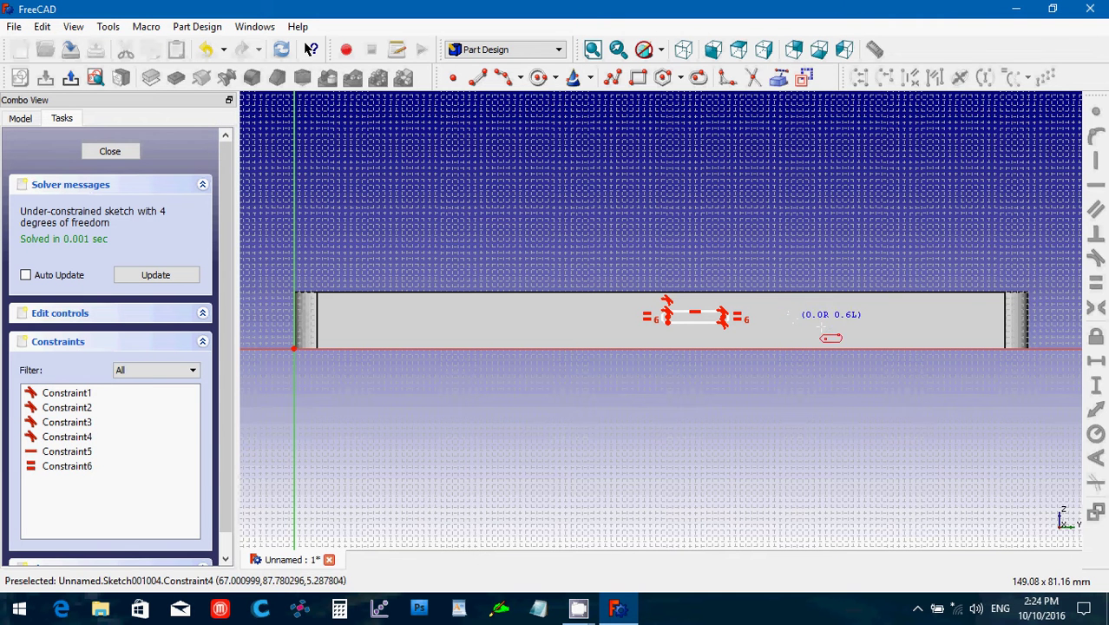
pyautogui.click(888, 321)
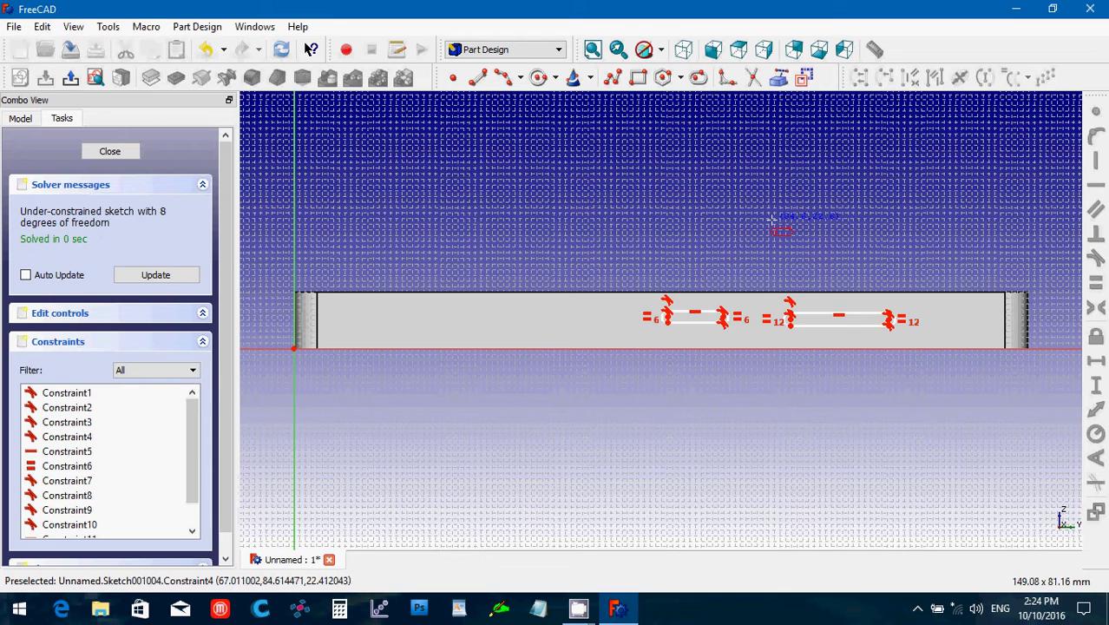
pyautogui.press('Escape')
pyautogui.press('Escape')
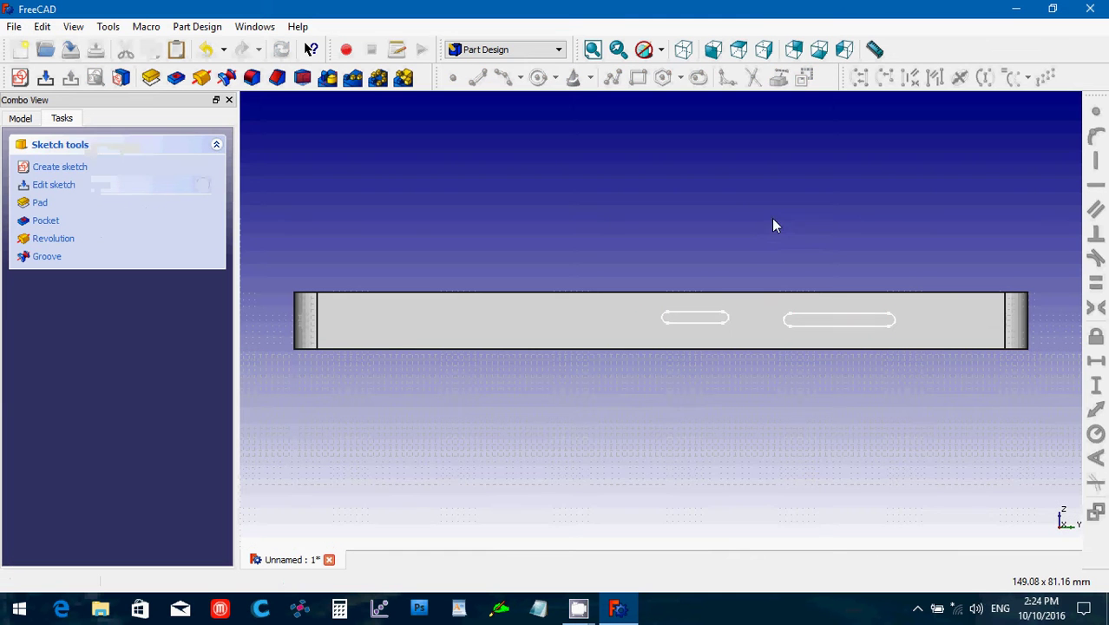
# Open Sketch001004 from the Model tree to edit its two slots.
pyautogui.click(22, 121)
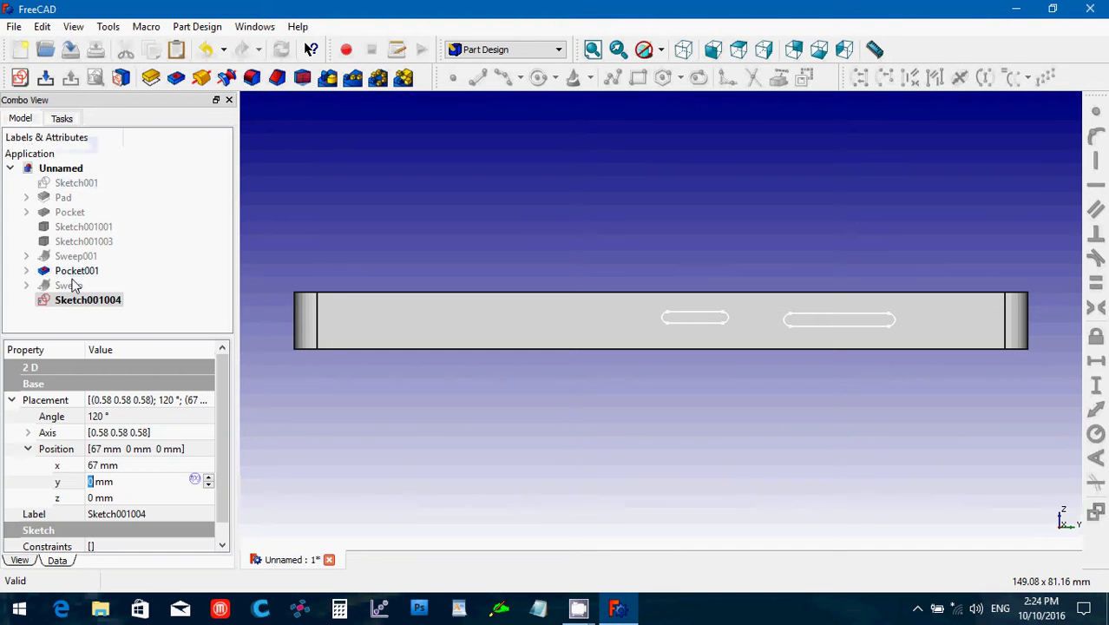
pyautogui.click(105, 300)
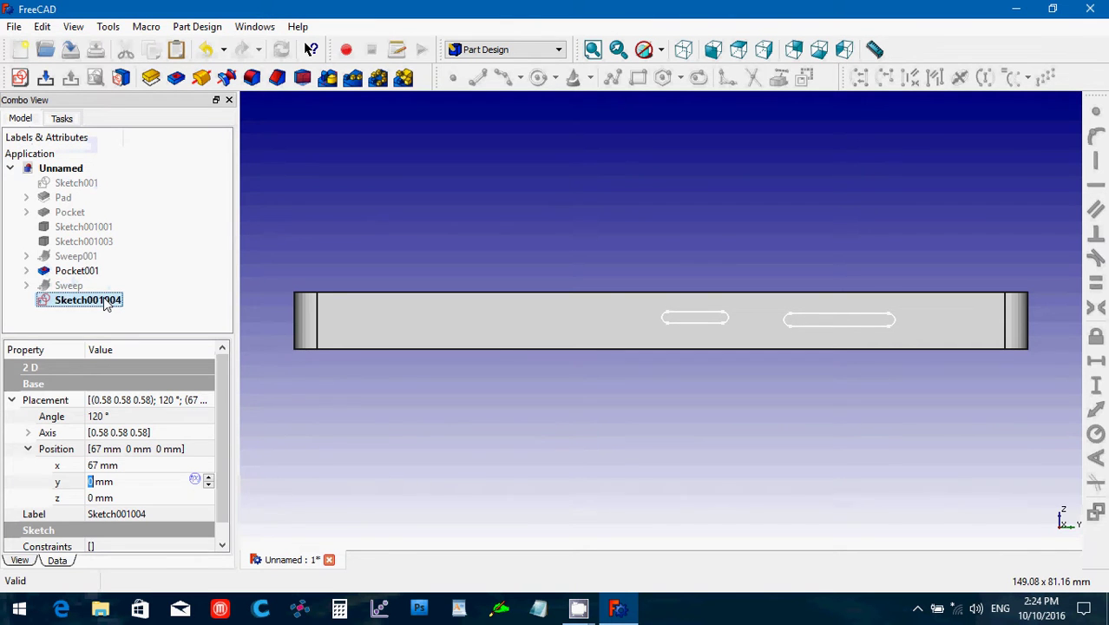
pyautogui.doubleClick(105, 301)
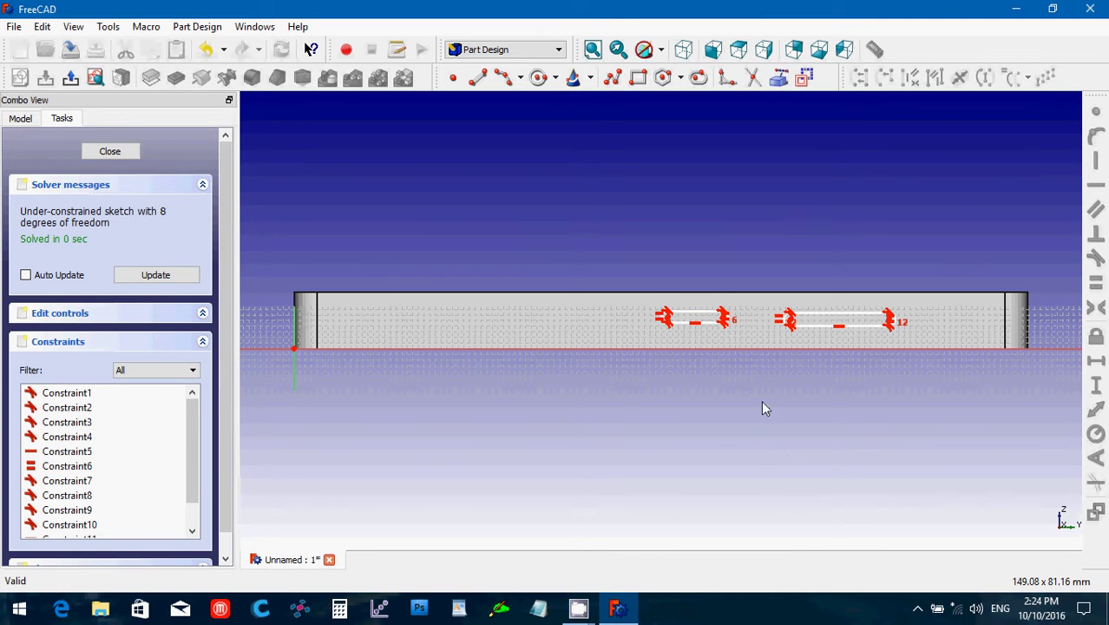
# Constrain the short slot's left end arc and the longer slot's right end arc to radius 1.5 mm.
pyautogui.scroll(8, 749, 404)
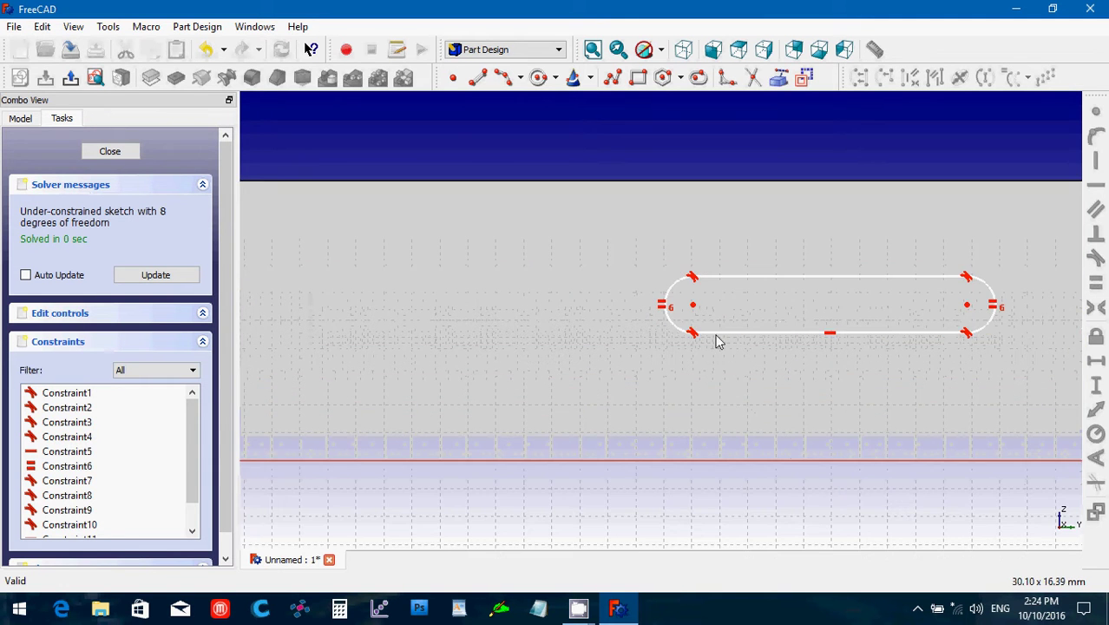
pyautogui.click(668, 320)
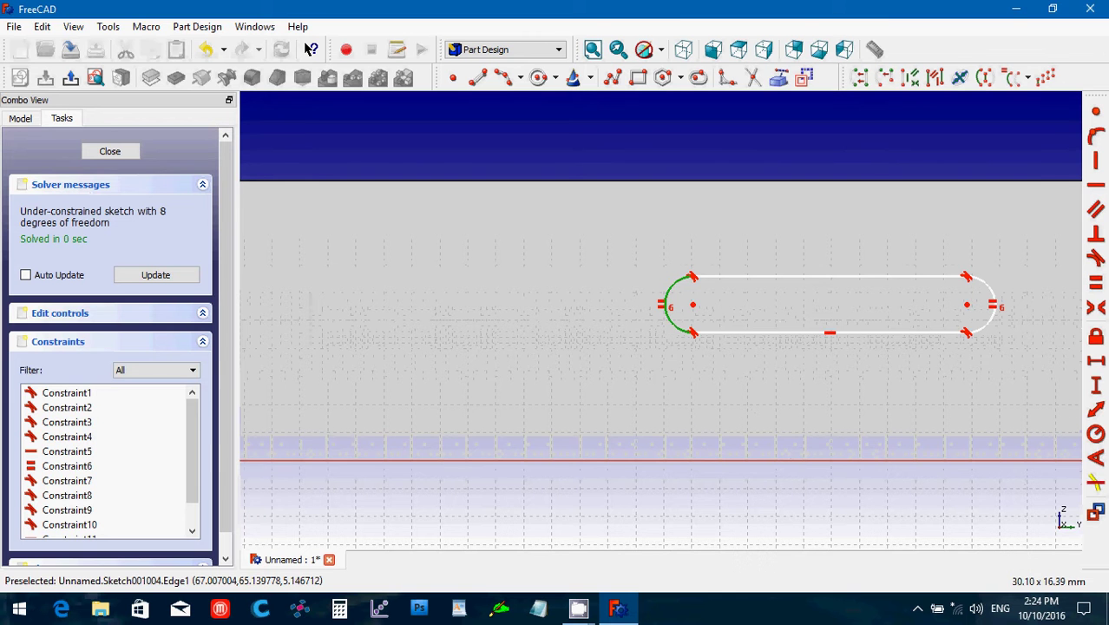
pyautogui.click(1095, 434)
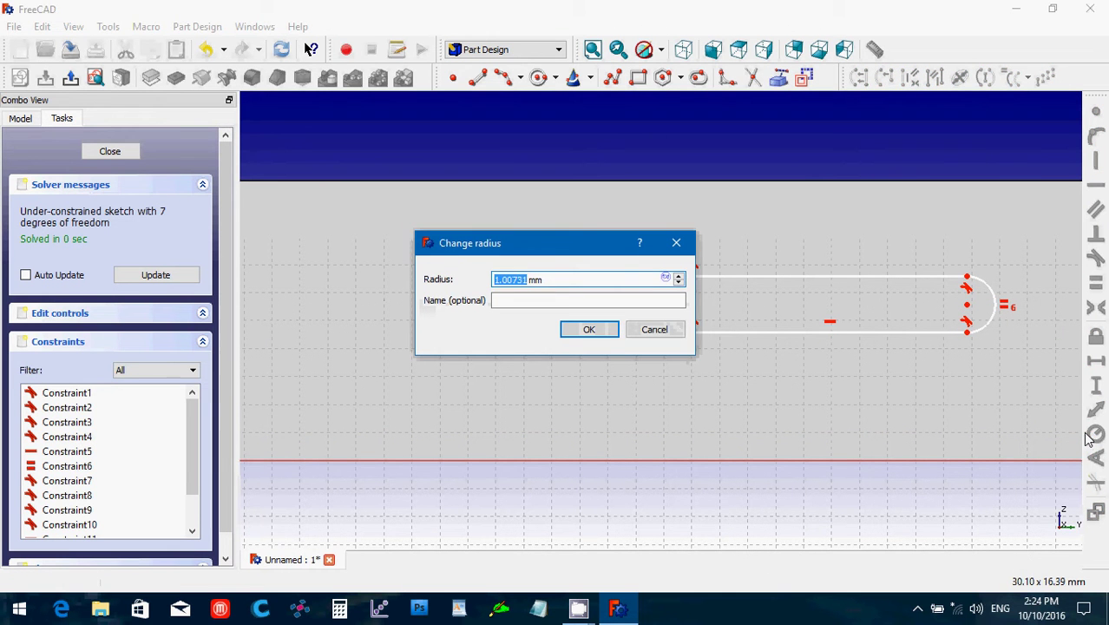
pyautogui.write('1.5')
pyautogui.press('Return')
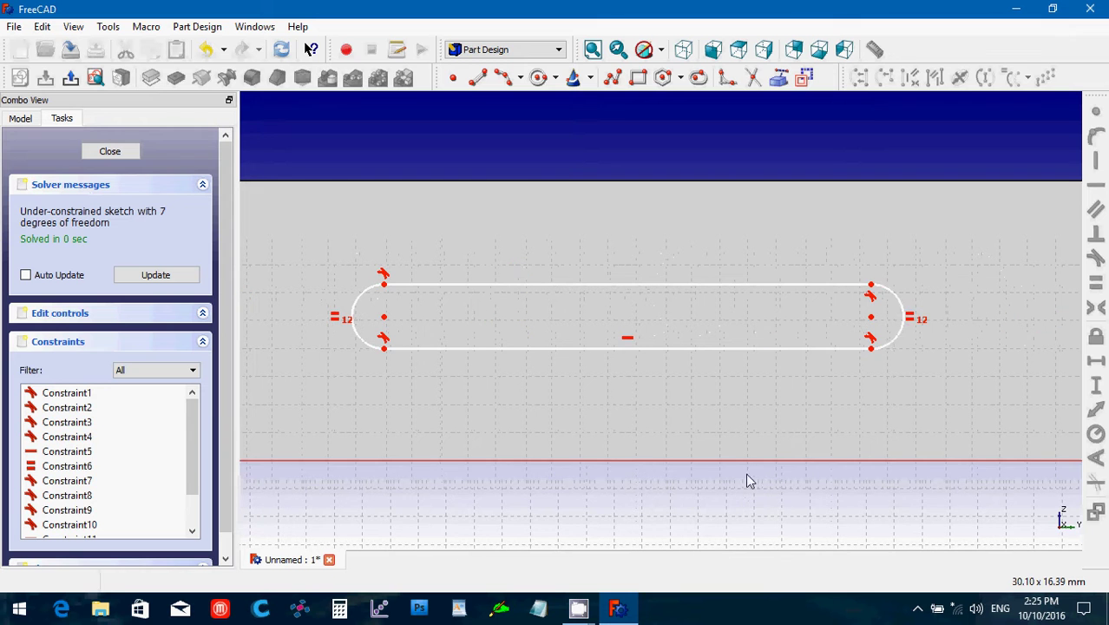
pyautogui.click(901, 343)
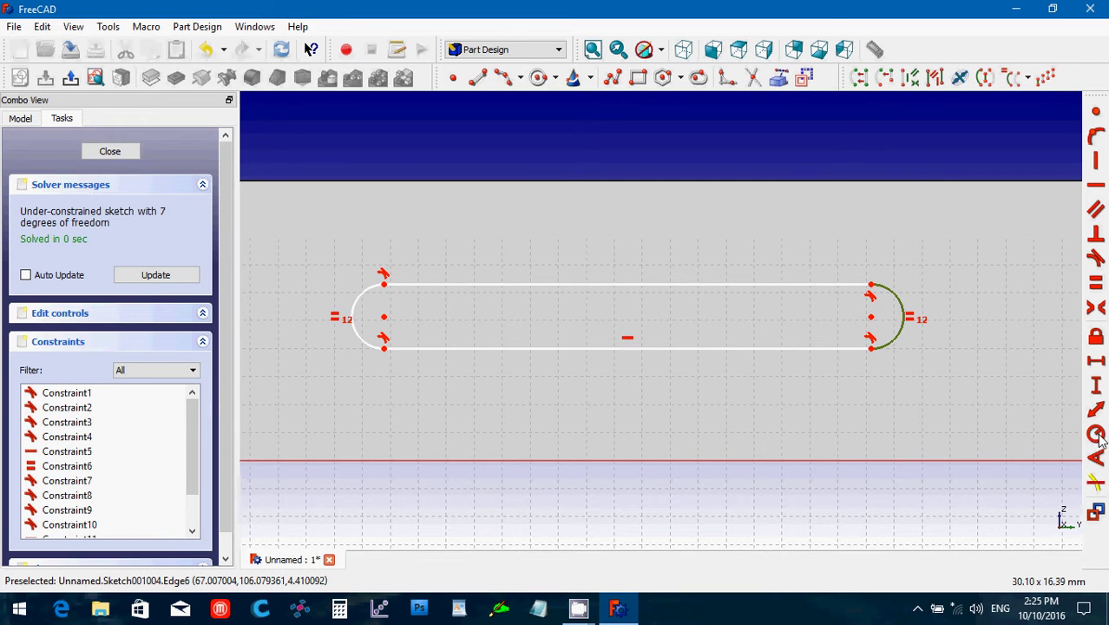
pyautogui.click(1096, 437)
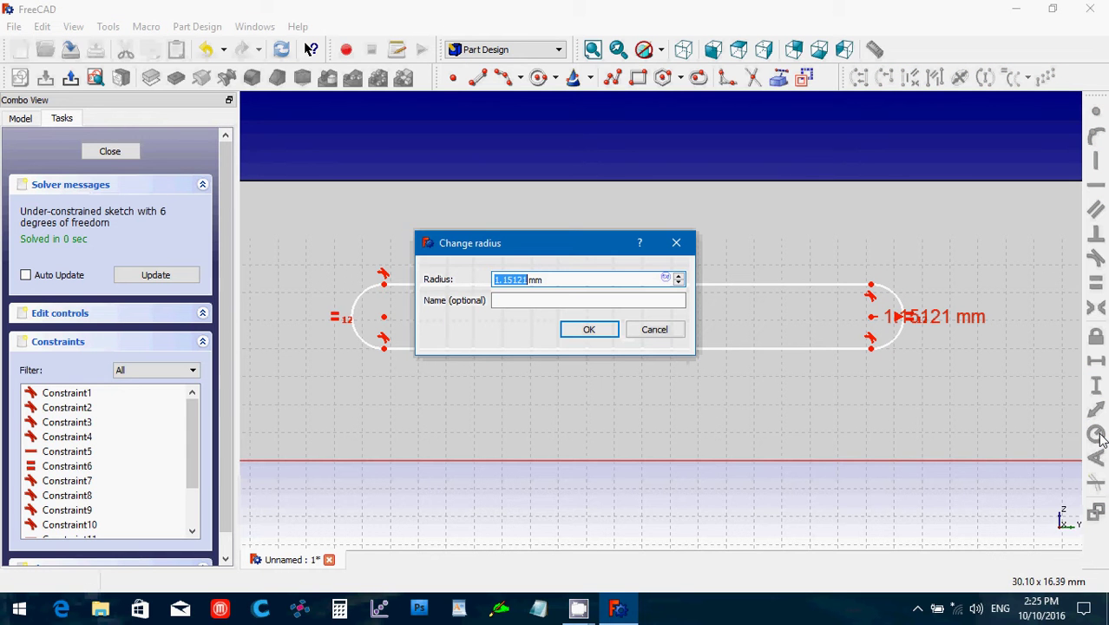
pyautogui.write('1.5')
pyautogui.press('Return')
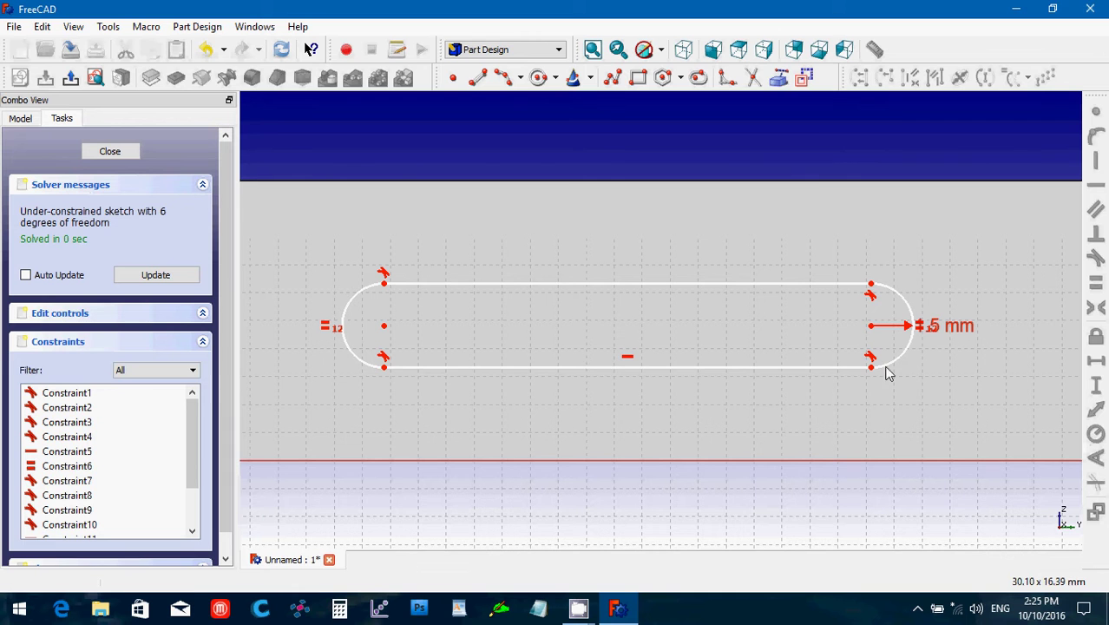
# Dimension the longer slot's bottom edge to 17.5 mm and the shorter slot's to 8.5 mm.
pyautogui.click(788, 367)
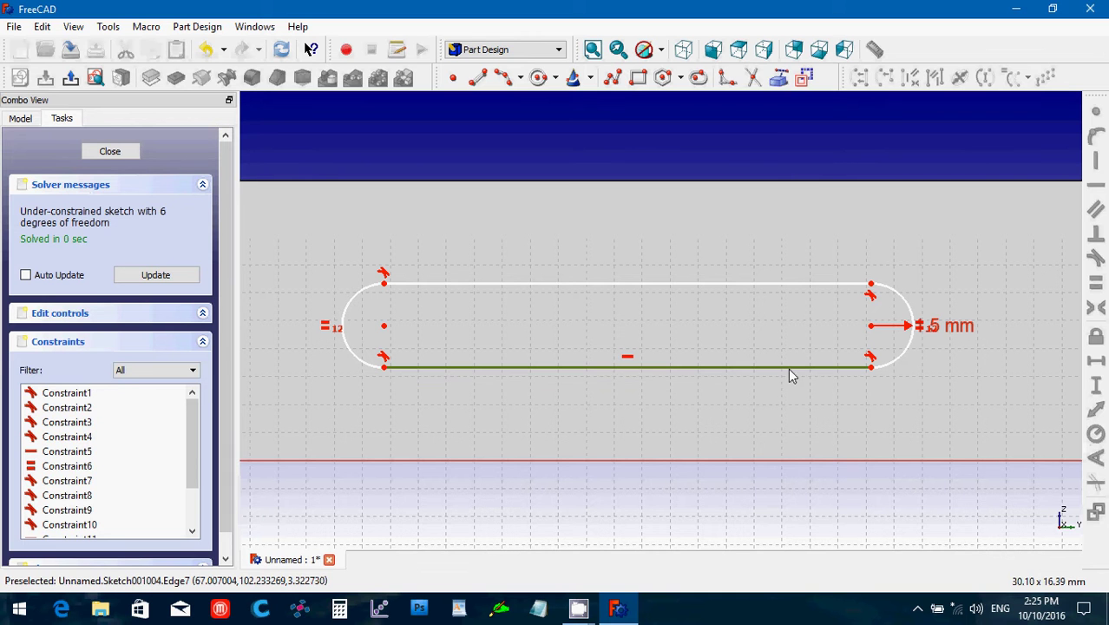
pyautogui.click(1094, 368)
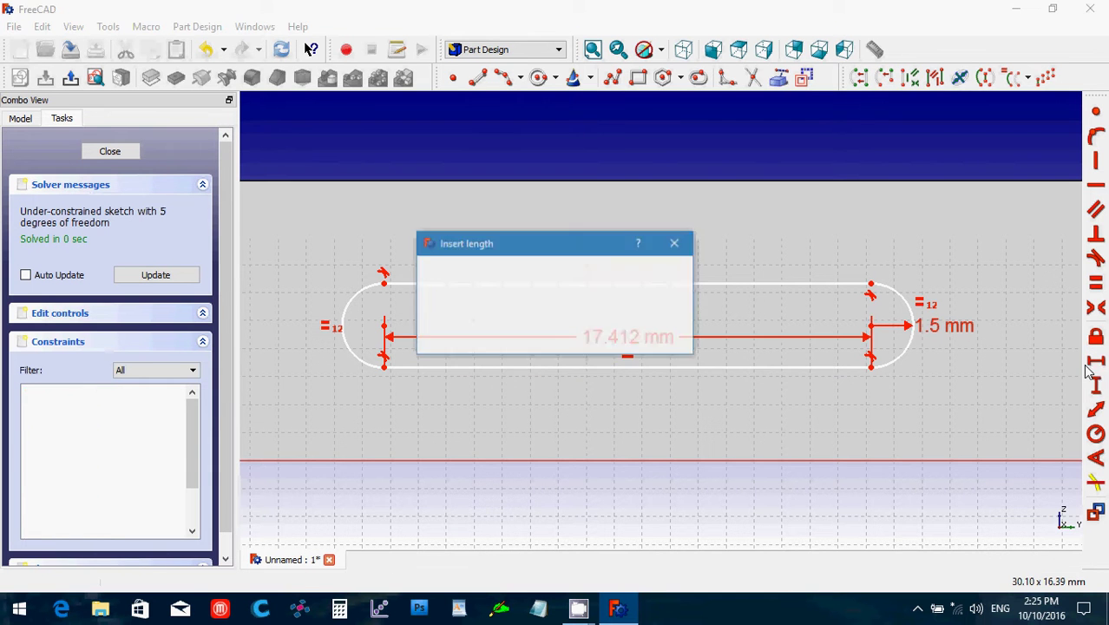
pyautogui.write('17')
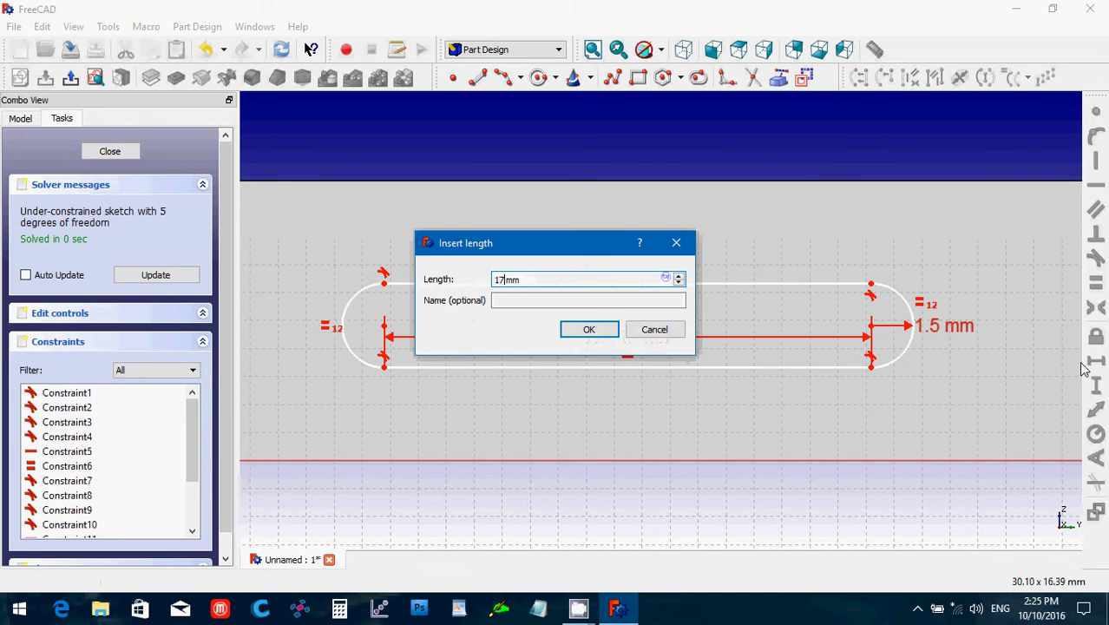
pyautogui.write('.5')
pyautogui.press('Return')
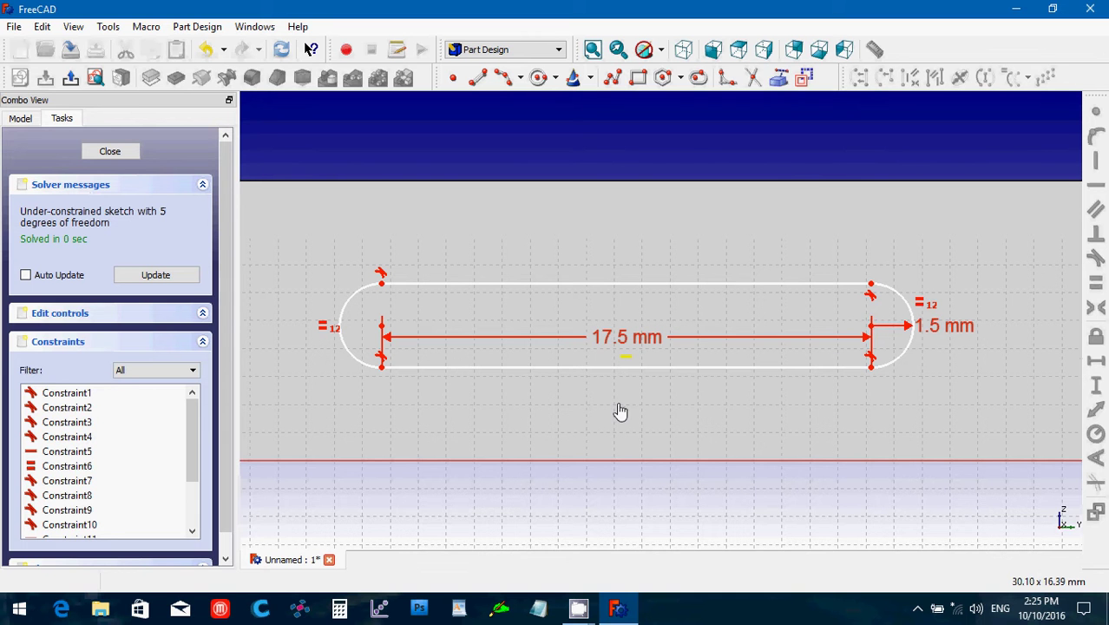
pyautogui.press('Left')
pyautogui.press('Left')
pyautogui.press('Left')
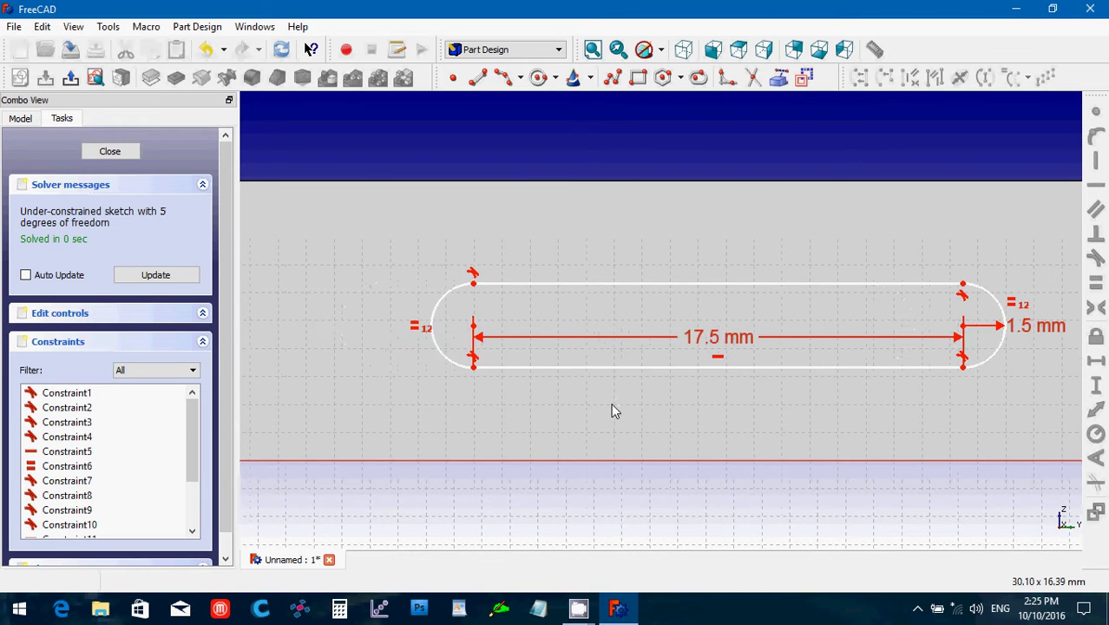
pyautogui.press('Left')
pyautogui.press('Left')
pyautogui.press('Left')
pyautogui.press('Left')
pyautogui.press('Left')
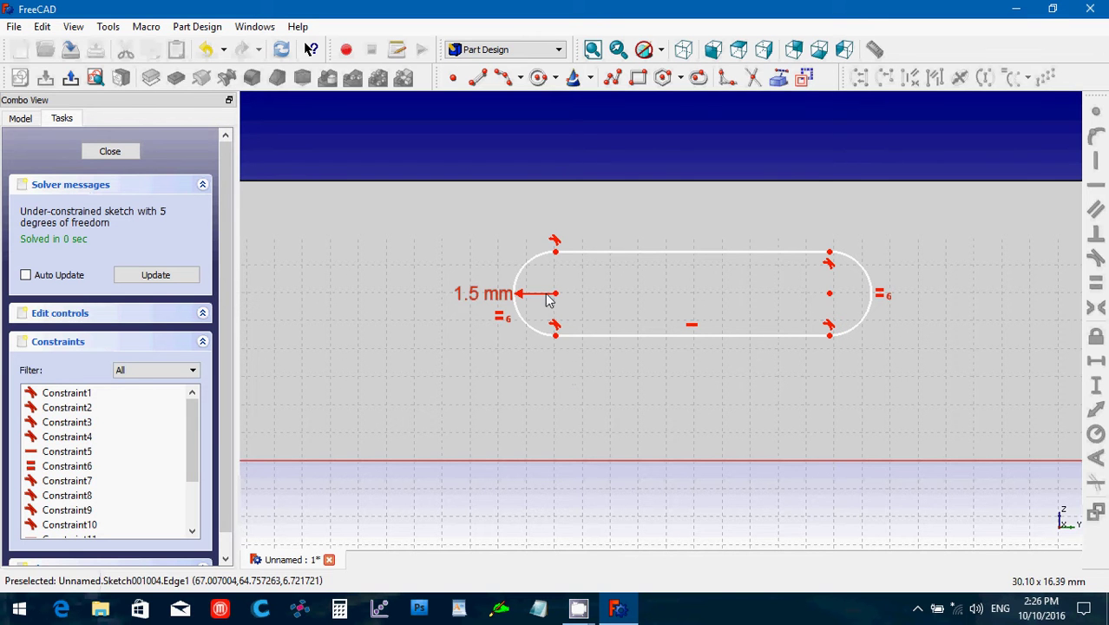
pyautogui.click(601, 336)
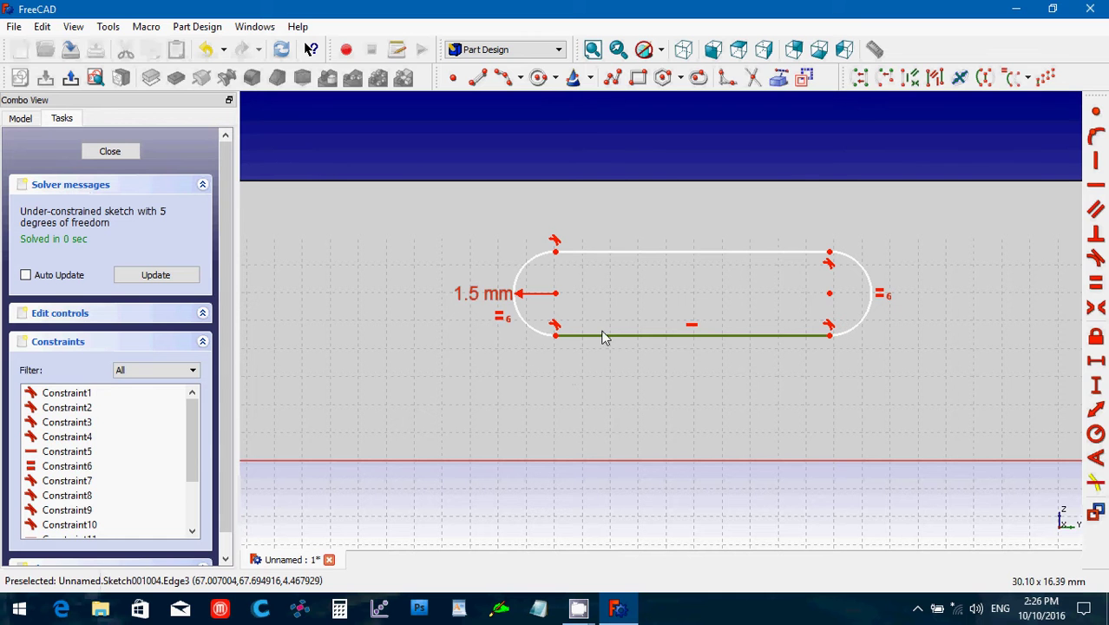
pyautogui.click(1094, 360)
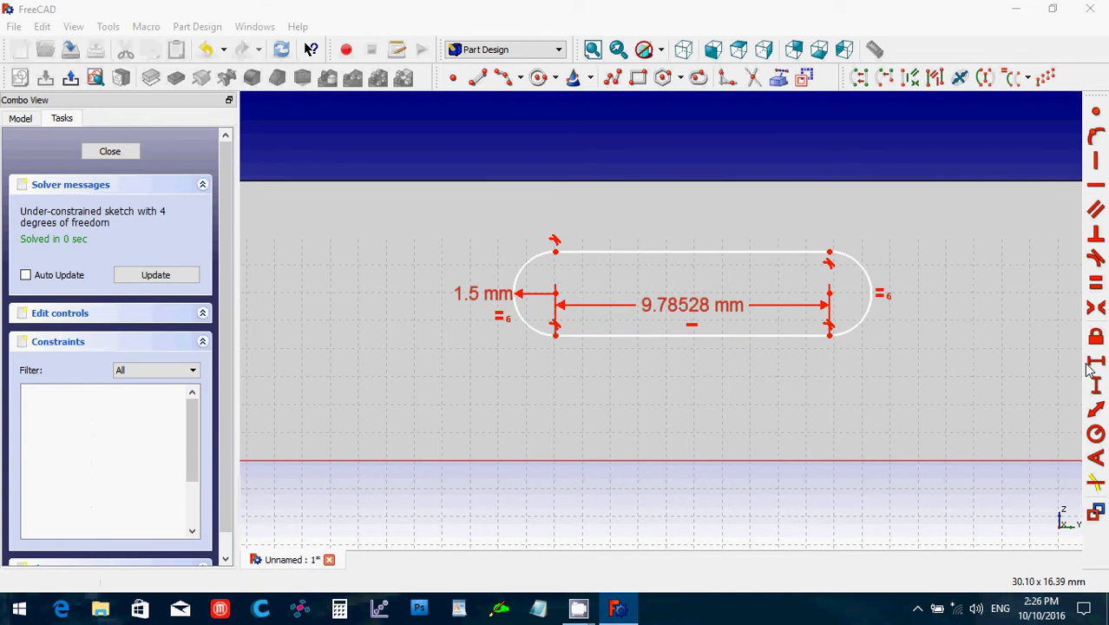
pyautogui.write('8.5')
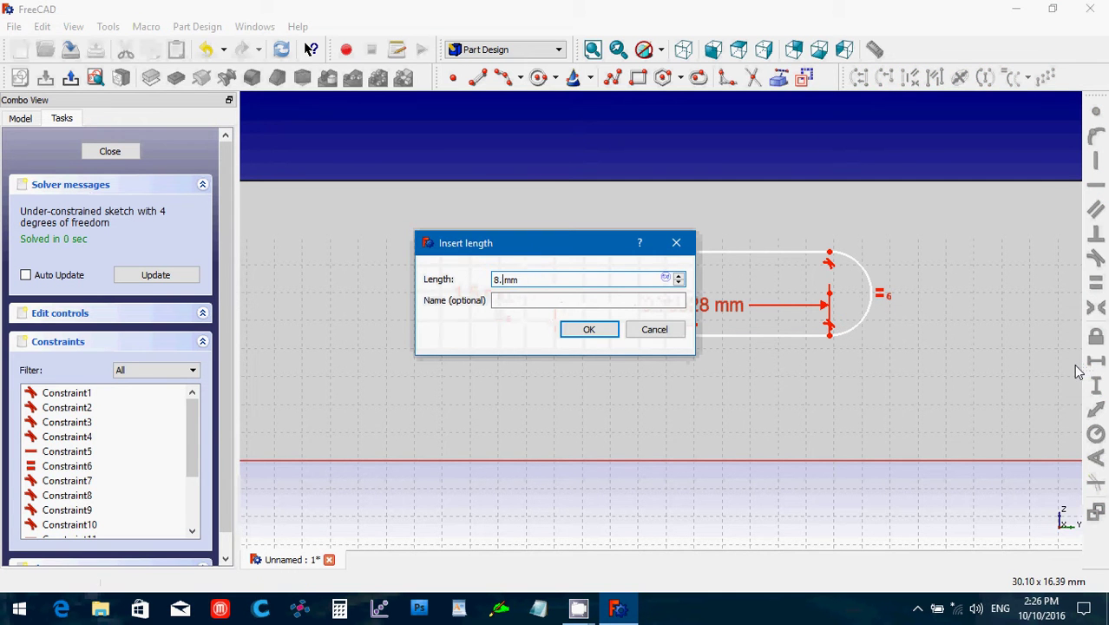
pyautogui.press('Return')
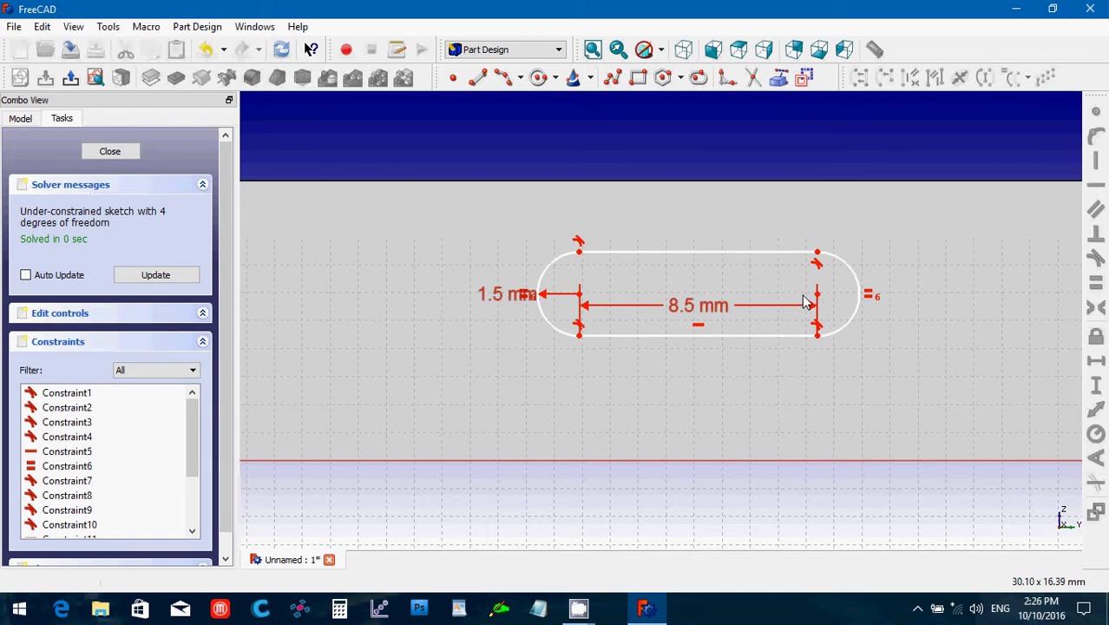
# Place the shorter slot's end point 5 mm above the sketch's horizontal axis.
pyautogui.scroll(-2, 800, 304)
pyautogui.scroll(-1, 798, 299)
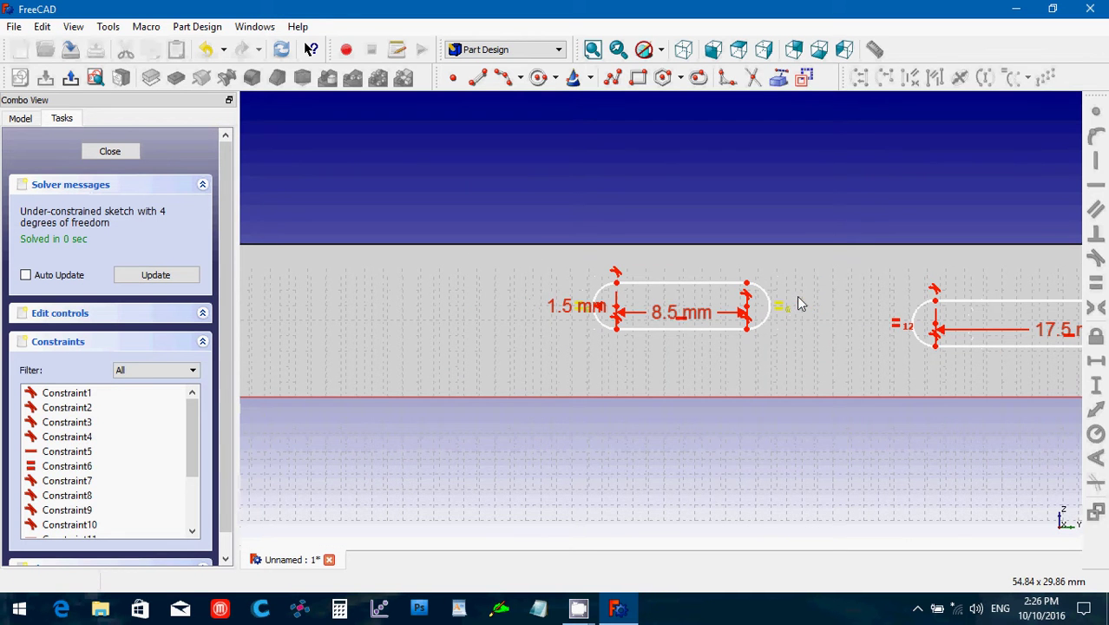
pyautogui.click(765, 397)
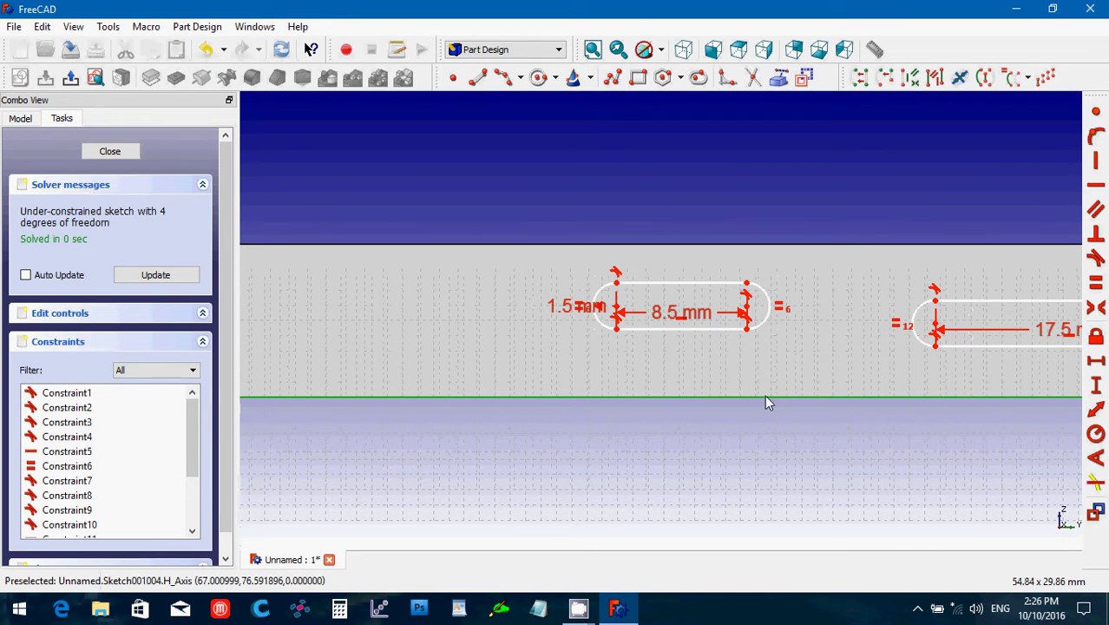
pyautogui.click(747, 310)
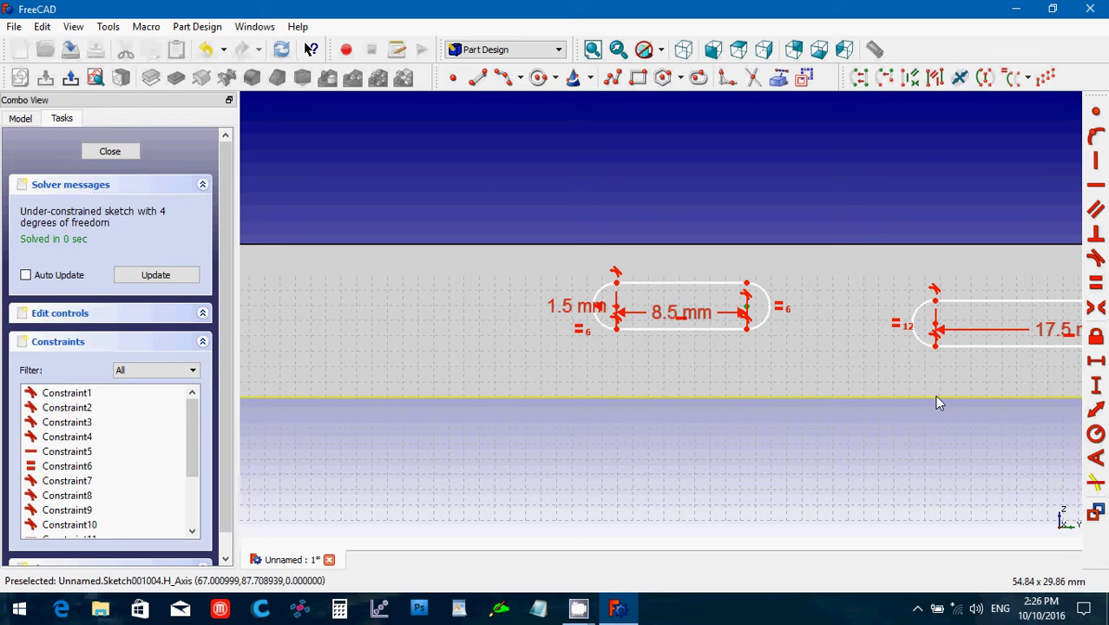
pyautogui.click(1094, 389)
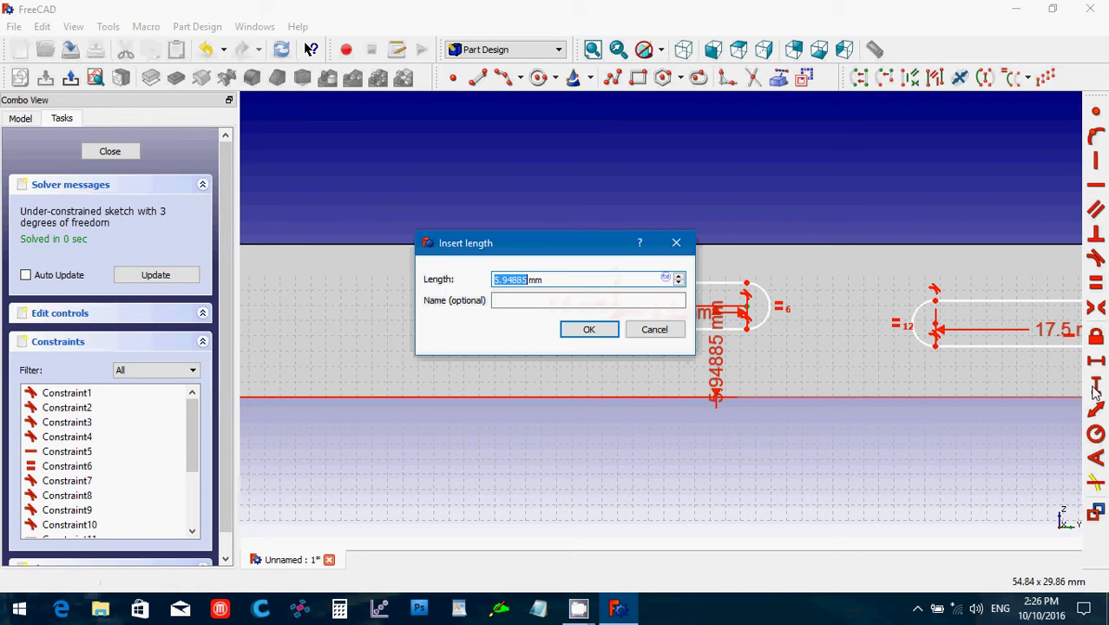
pyautogui.write('5')
pyautogui.press('Return')
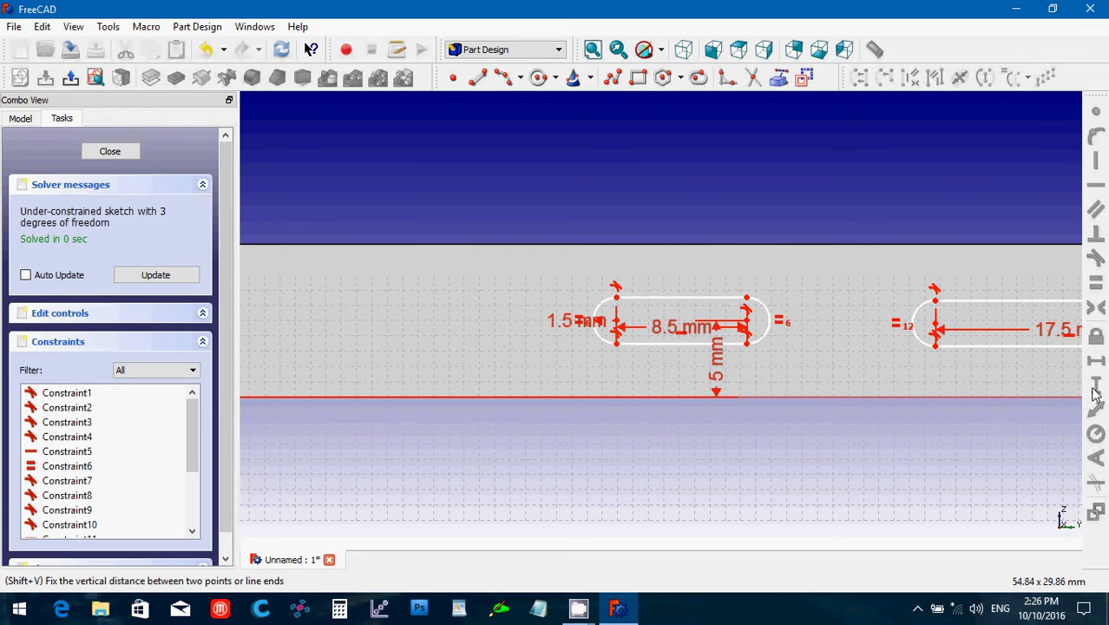
# Place the longer slot's end point 5 mm above the horizontal axis as well.
pyautogui.click(935, 327)
pyautogui.click(930, 399)
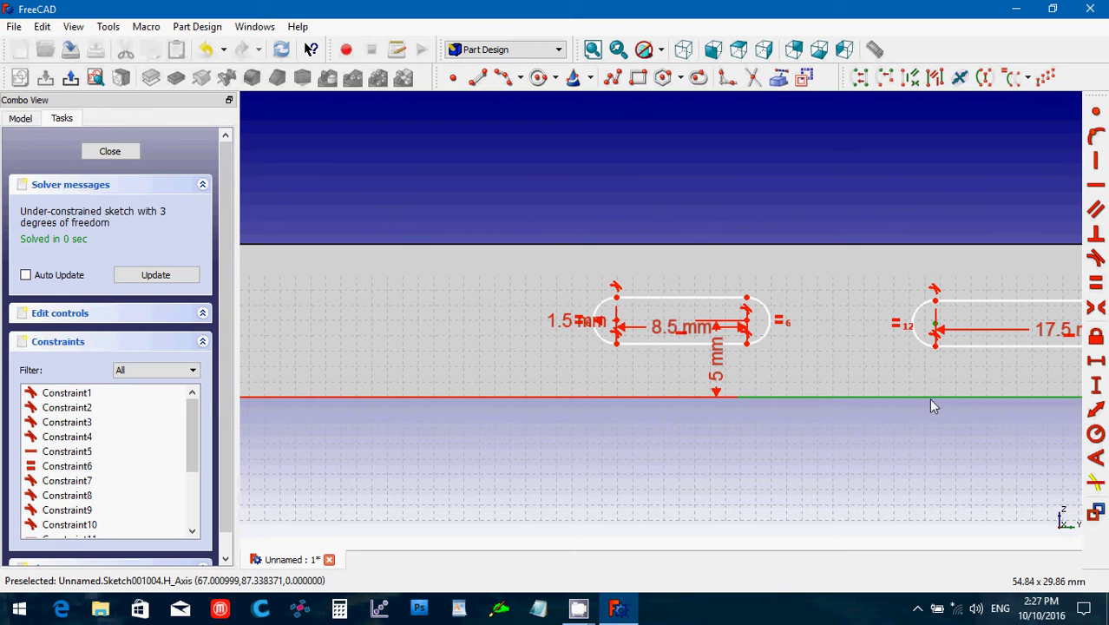
pyautogui.click(1095, 382)
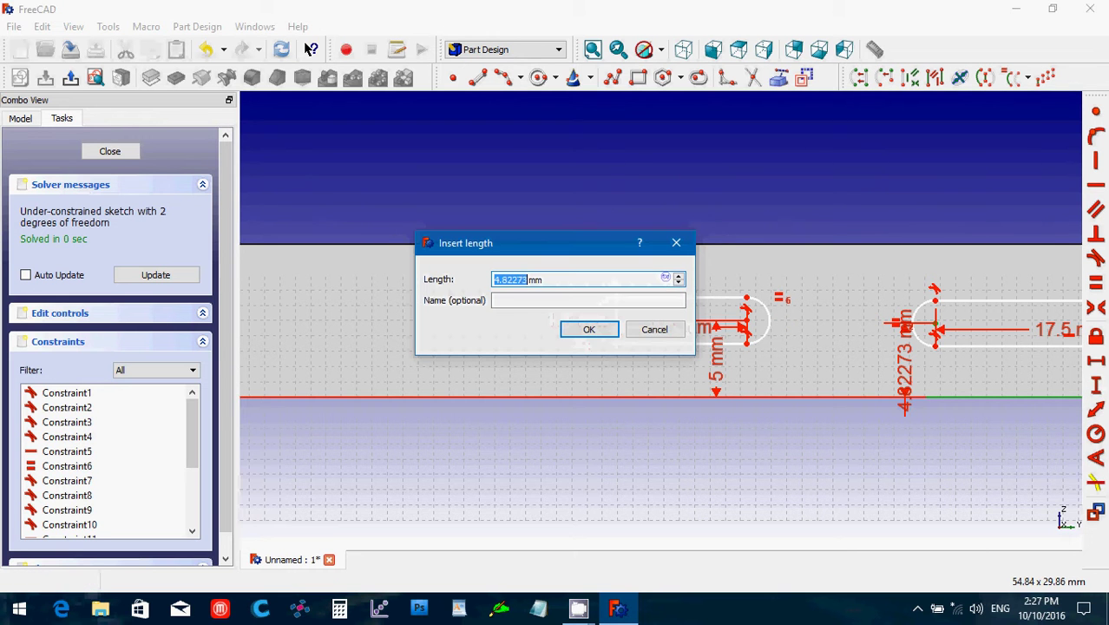
pyautogui.write('5')
pyautogui.press('Return')
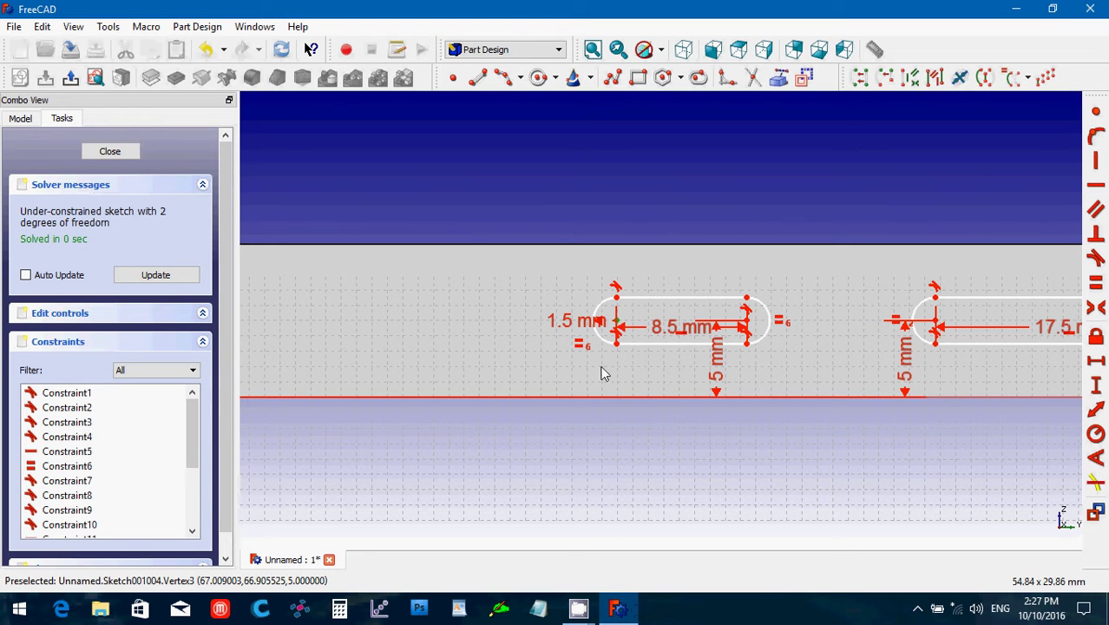
pyautogui.scroll(-5, 602, 380)
pyautogui.scroll(-2, 599, 382)
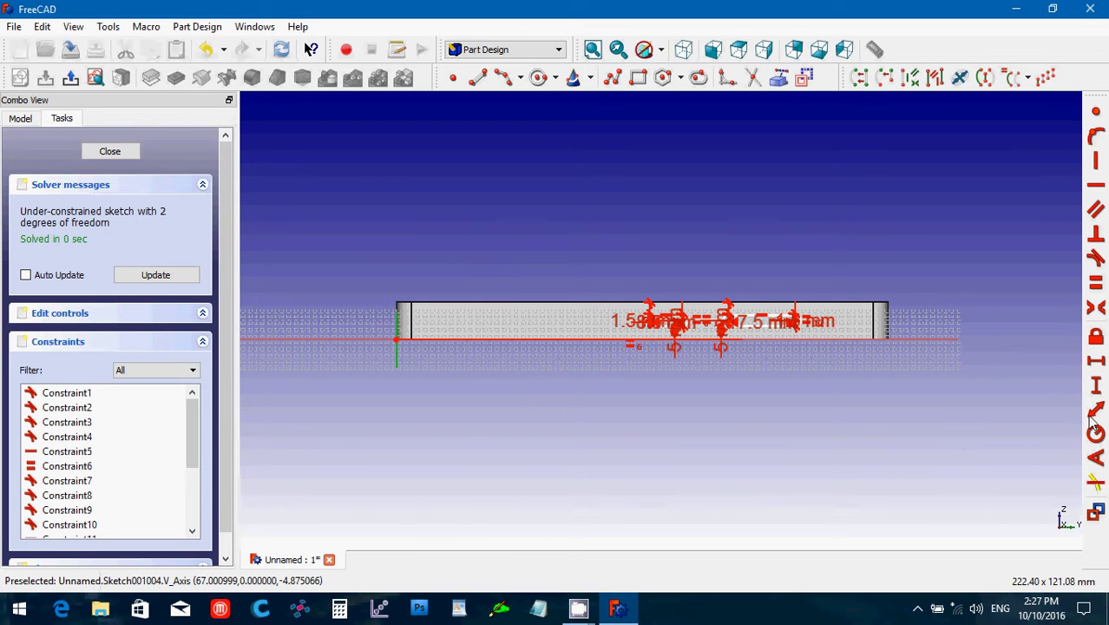
# Dimension the short slot 57 mm horizontally from the sketch's vertical axis.
pyautogui.click(1096, 363)
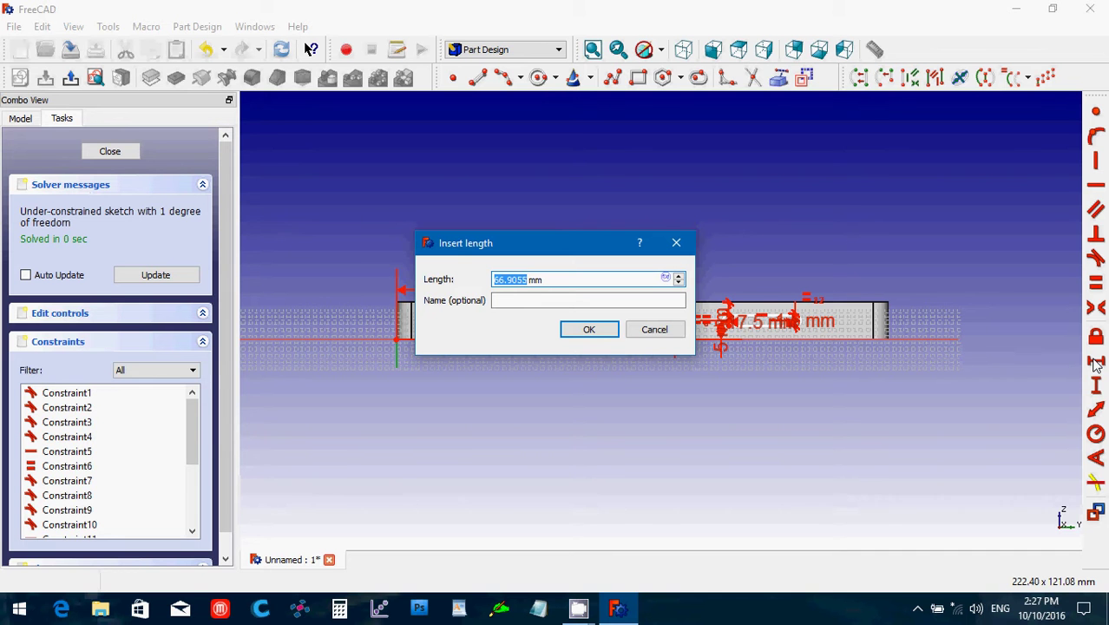
pyautogui.write('57')
pyautogui.press('Return')
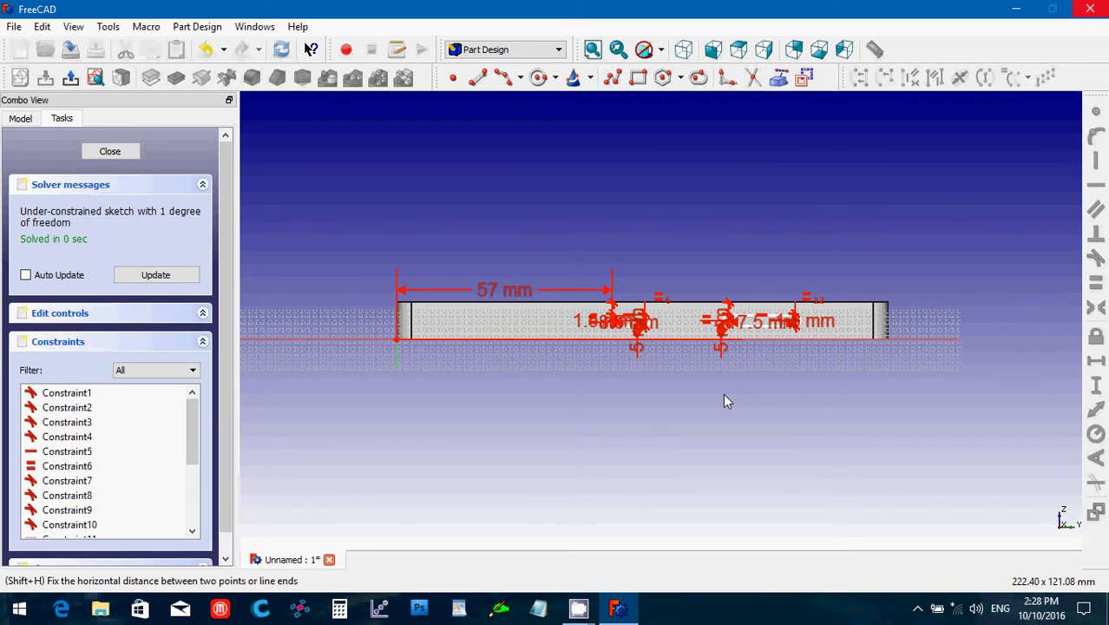
# Set a 16 mm horizontal gap between the two slots' facing ends and close the sketch.
pyautogui.scroll(5, 712, 395)
pyautogui.scroll(3, 712, 399)
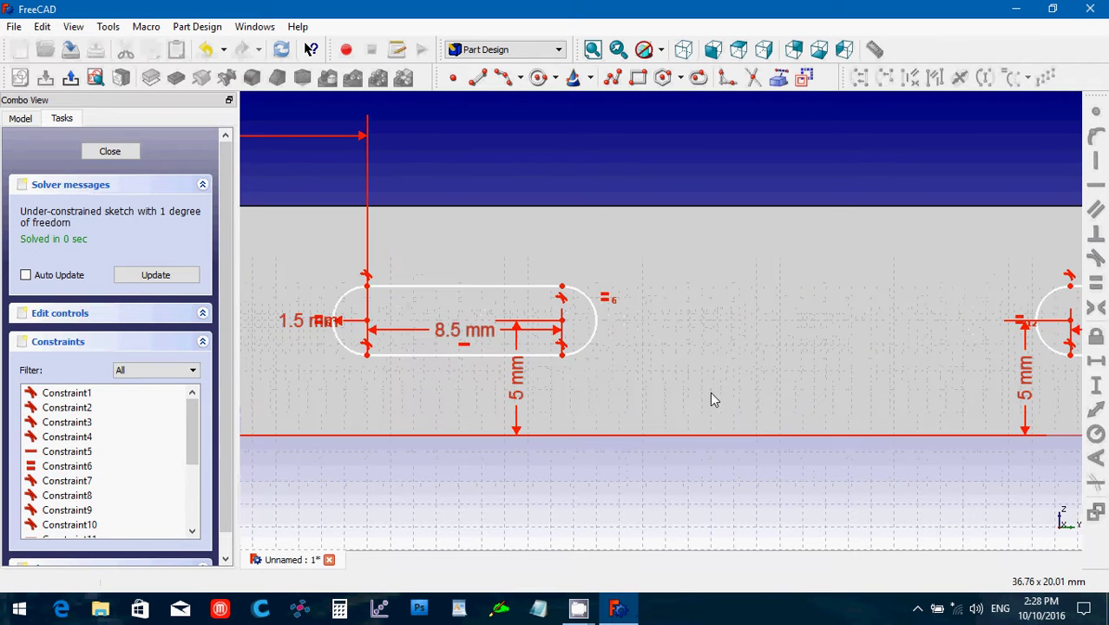
pyautogui.click(564, 327)
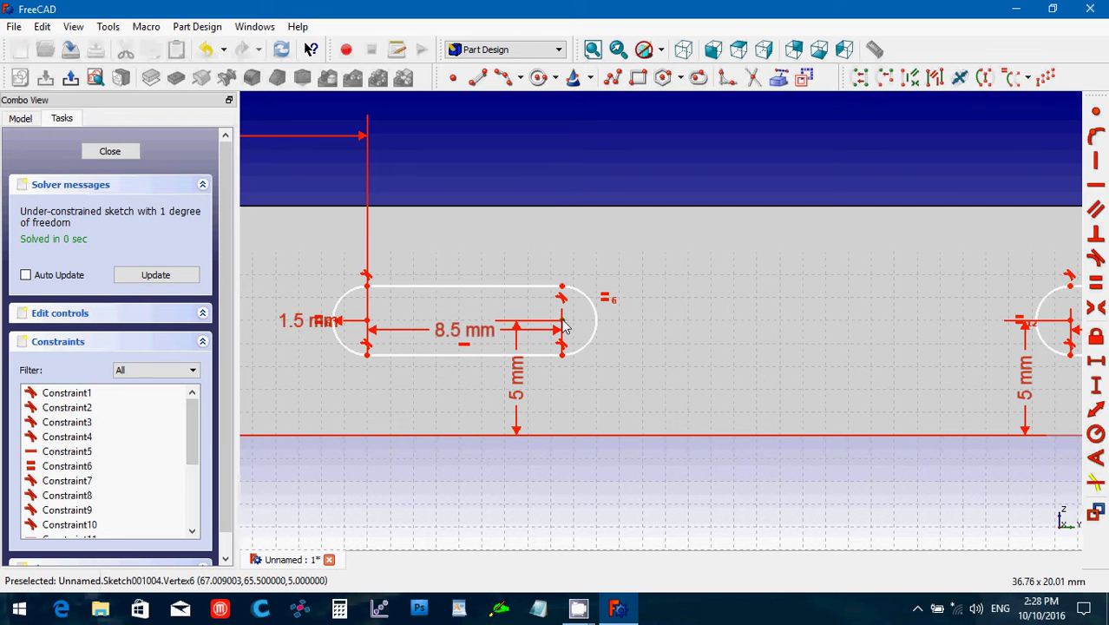
pyautogui.click(1073, 327)
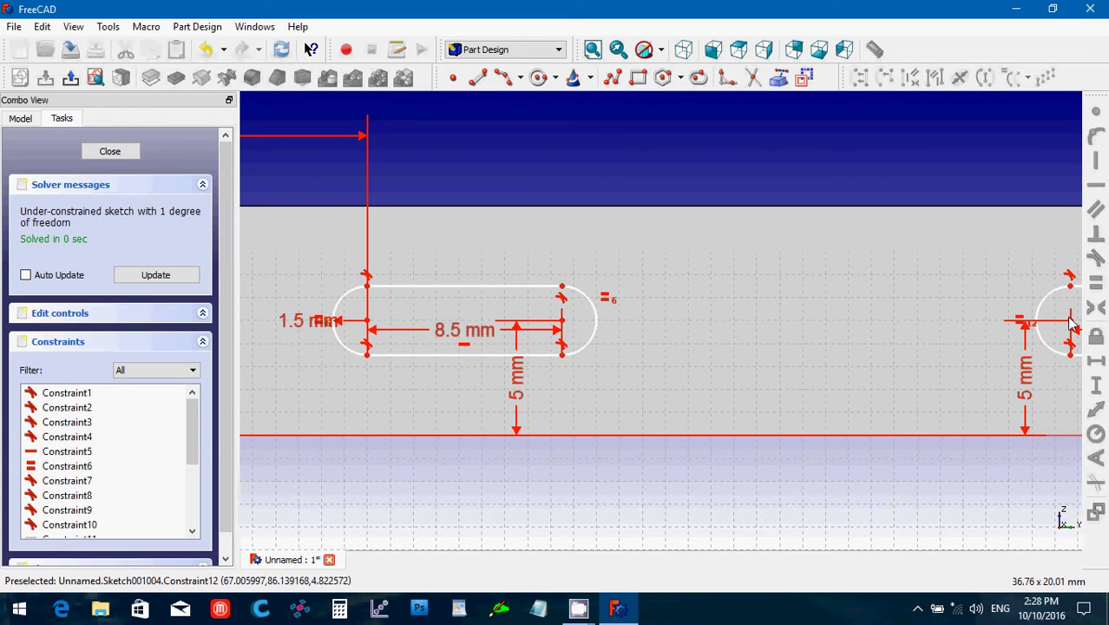
pyautogui.click(1072, 322)
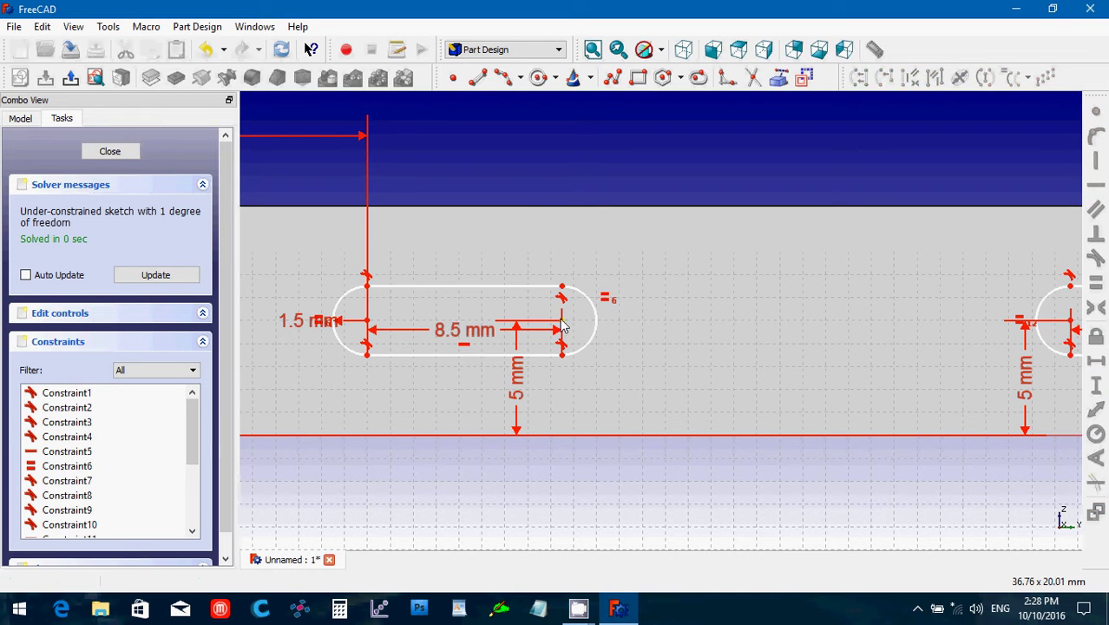
pyautogui.click(561, 323)
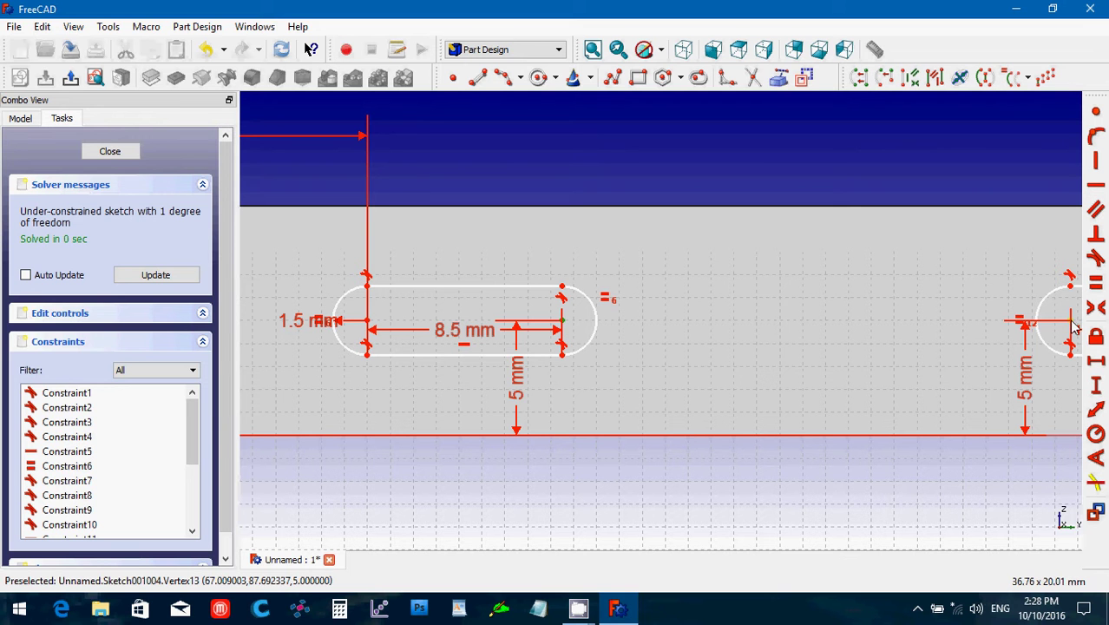
pyautogui.click(1096, 363)
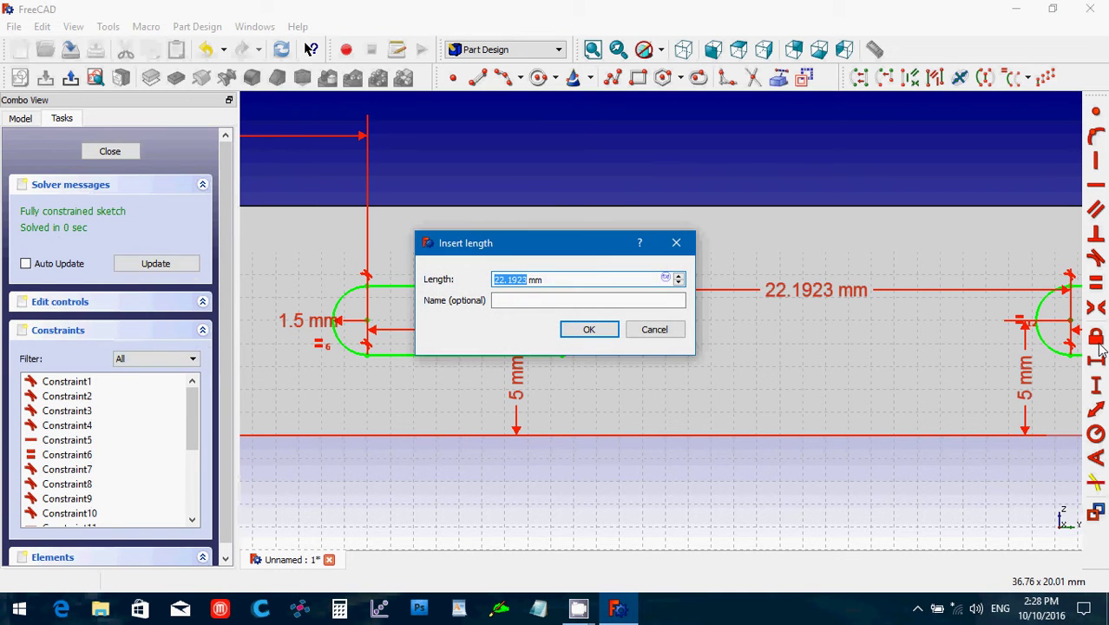
pyautogui.write('16')
pyautogui.press('Return')
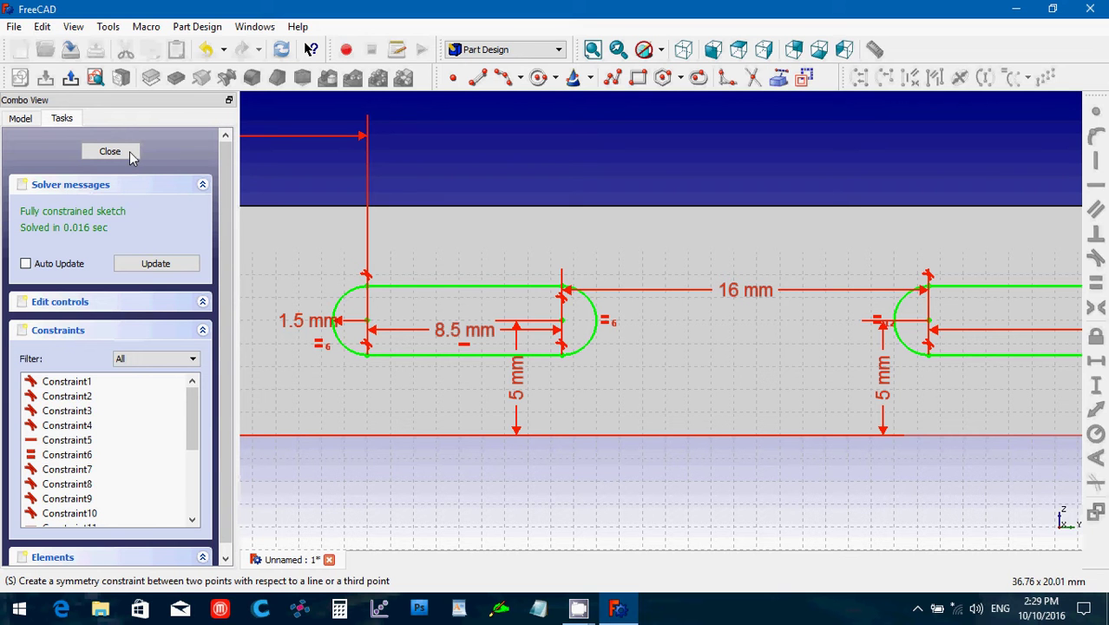
pyautogui.click(110, 151)
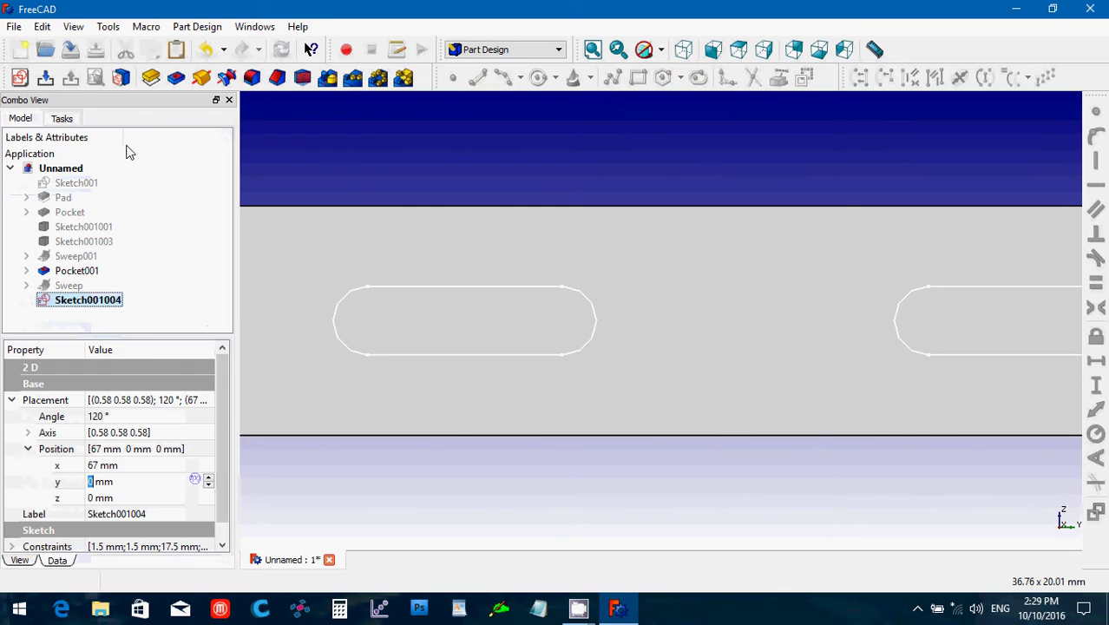
# In the Part workbench, extrude the slot sketch with a length of 1.5 mm.
pyautogui.click(492, 51)
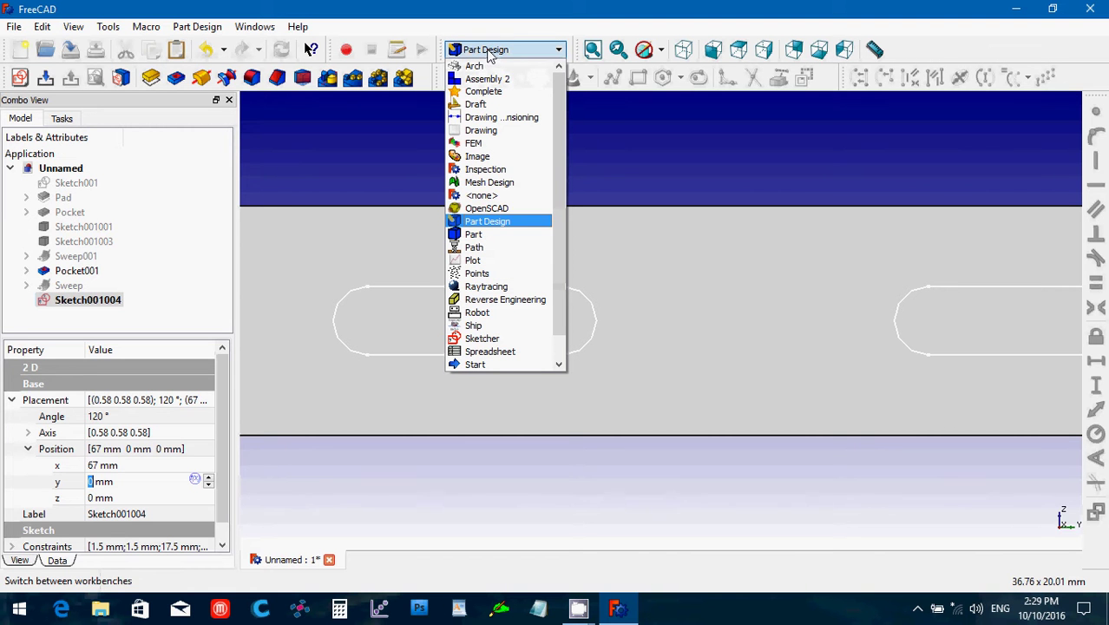
pyautogui.click(474, 235)
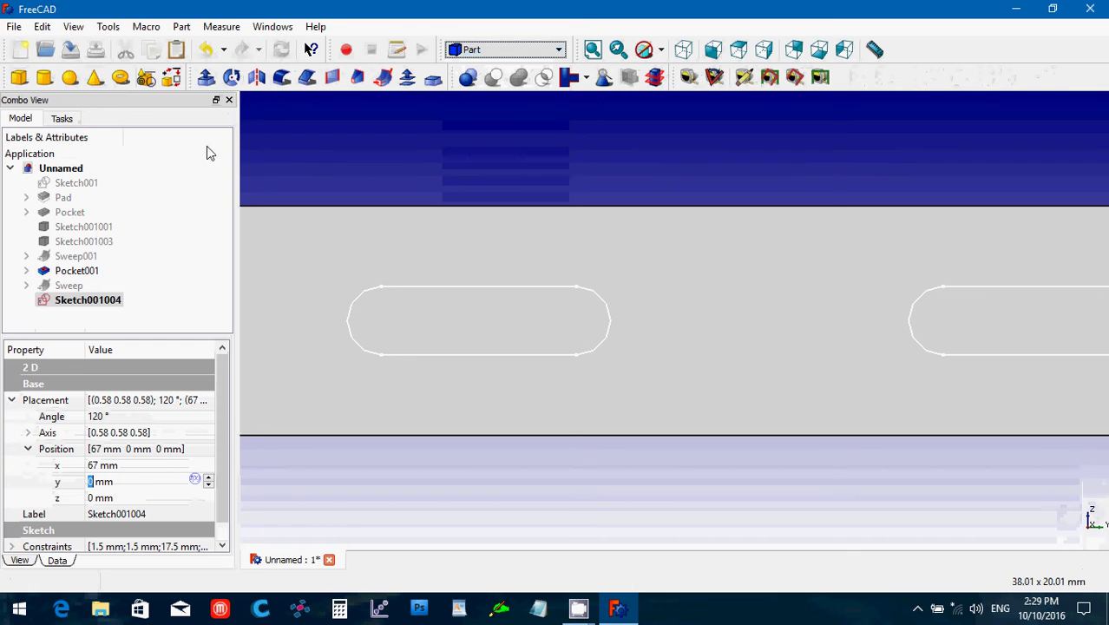
pyautogui.click(209, 79)
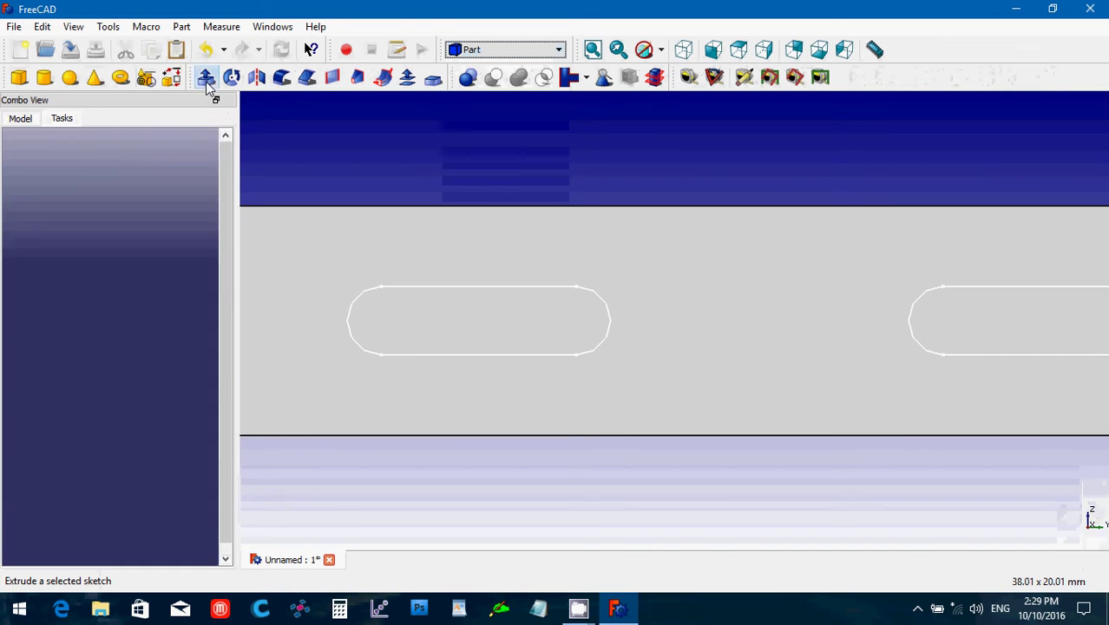
pyautogui.click(101, 295)
pyautogui.moveTo(101, 295); pyautogui.dragTo(56, 297)
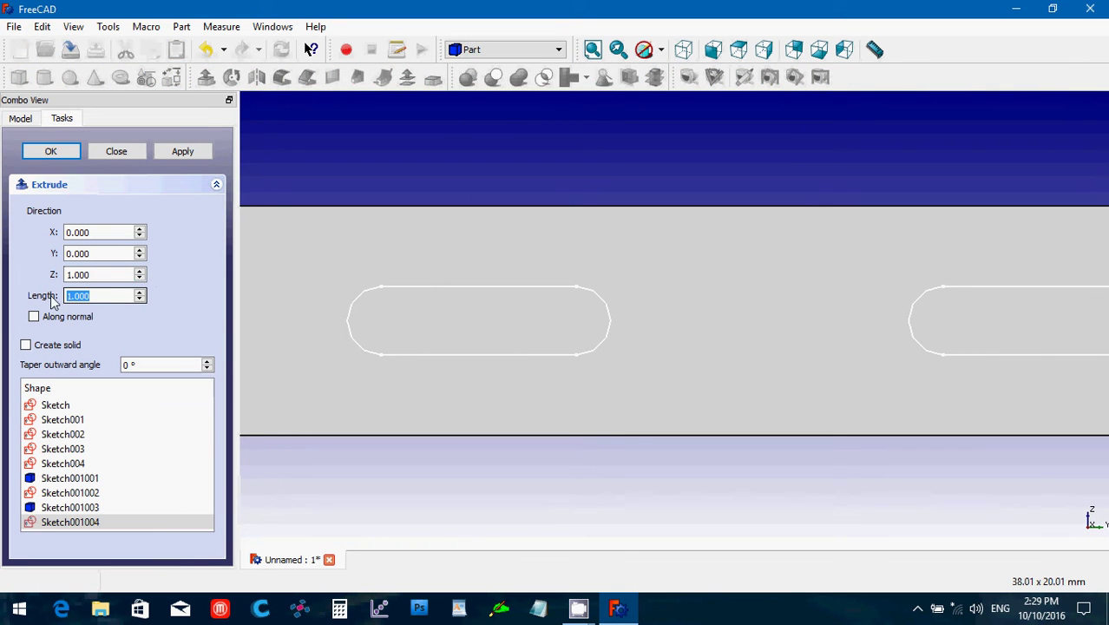
pyautogui.write('0')
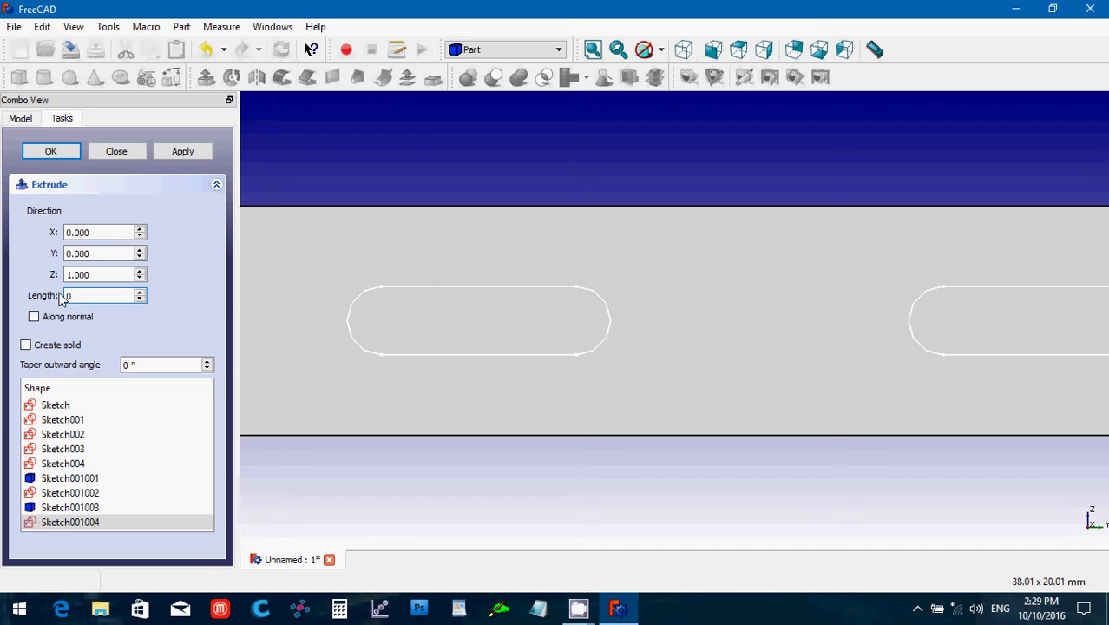
pyautogui.press('BackSpace')
pyautogui.write('1.5')
# Set the extrusion direction to X=1, Y=0, Z=0, make it a solid, and confirm.
pyautogui.moveTo(96, 274); pyautogui.dragTo(49, 274)
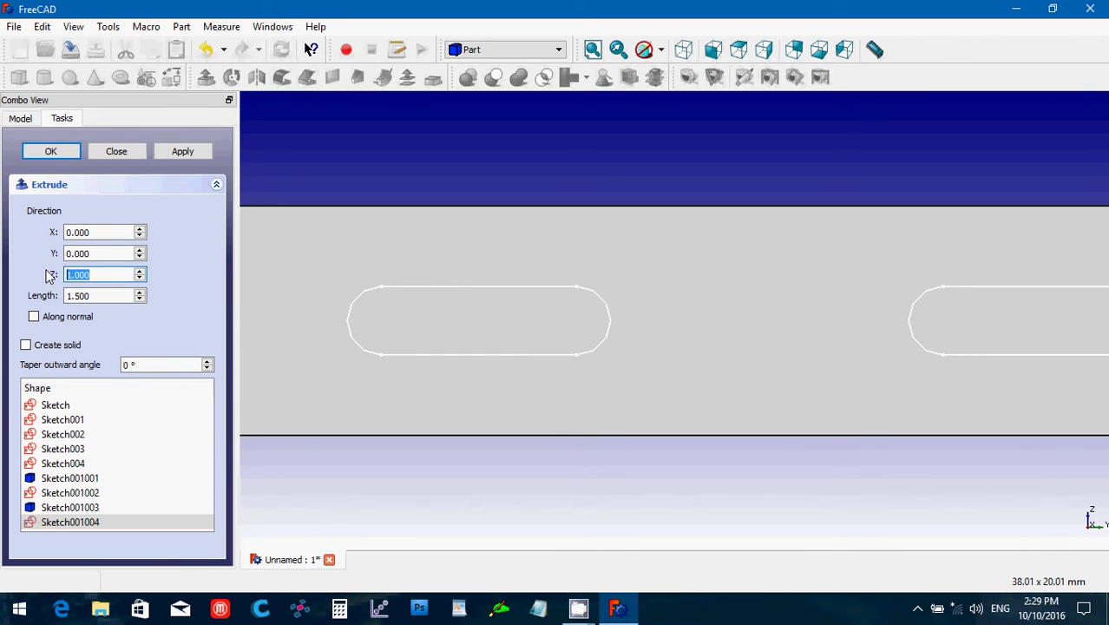
pyautogui.write('0')
pyautogui.click(88, 255)
pyautogui.press('Tab')
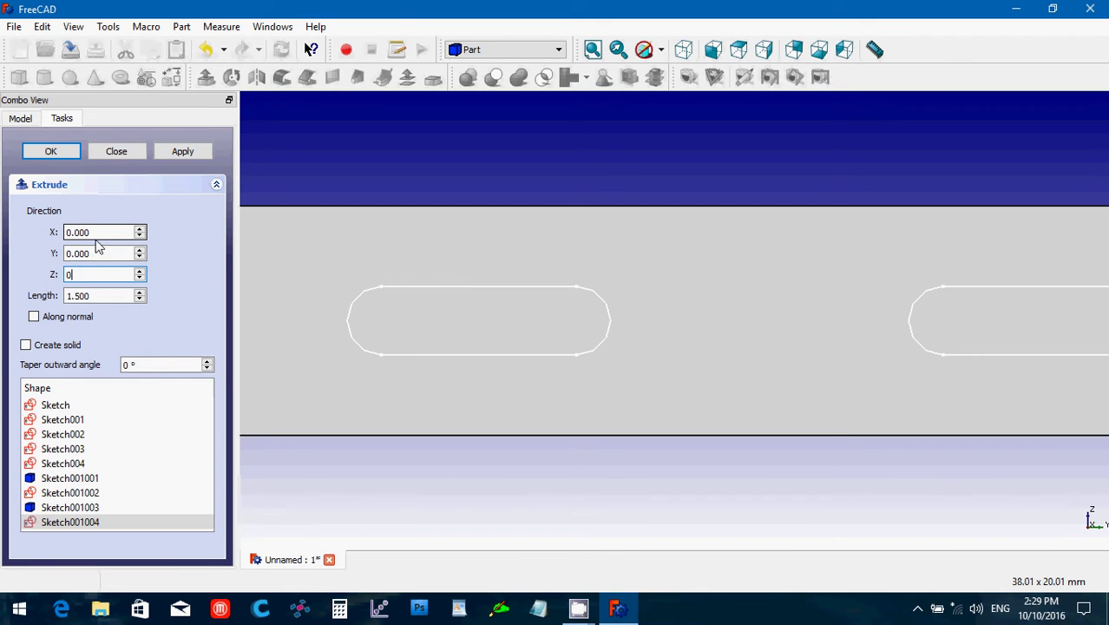
pyautogui.moveTo(97, 232); pyautogui.dragTo(64, 224)
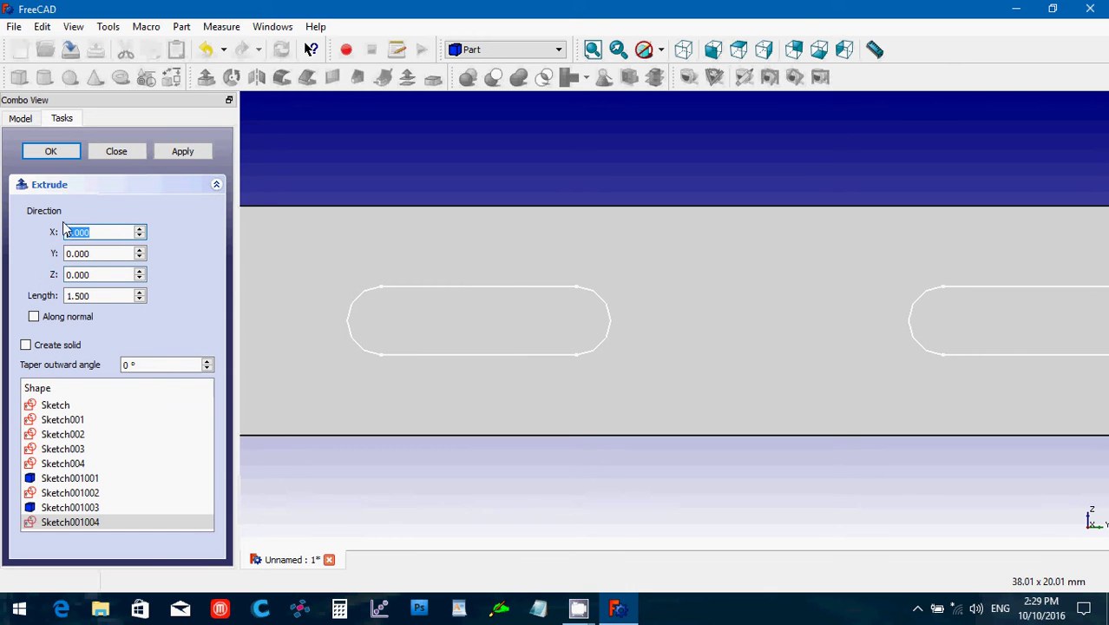
pyautogui.write('1')
pyautogui.click(58, 151)
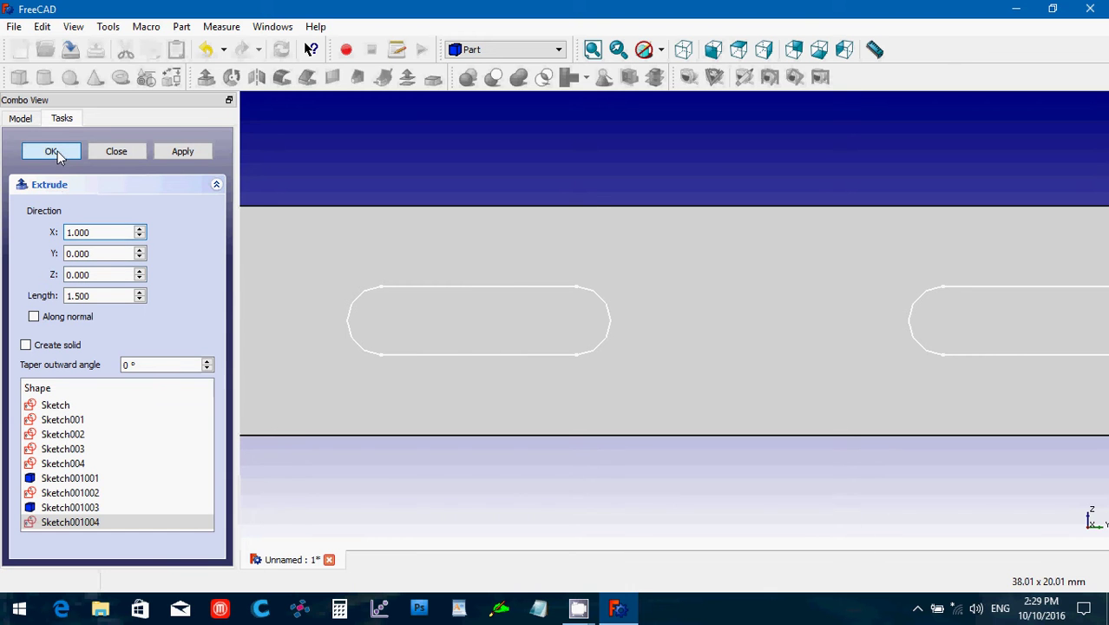
pyautogui.click(26, 345)
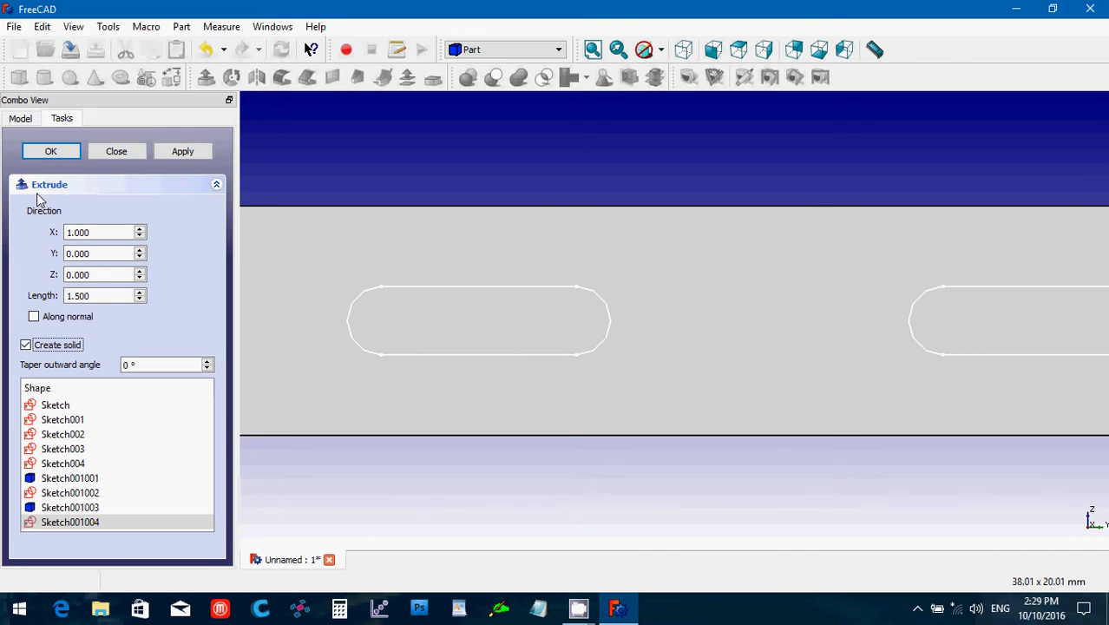
pyautogui.click(50, 152)
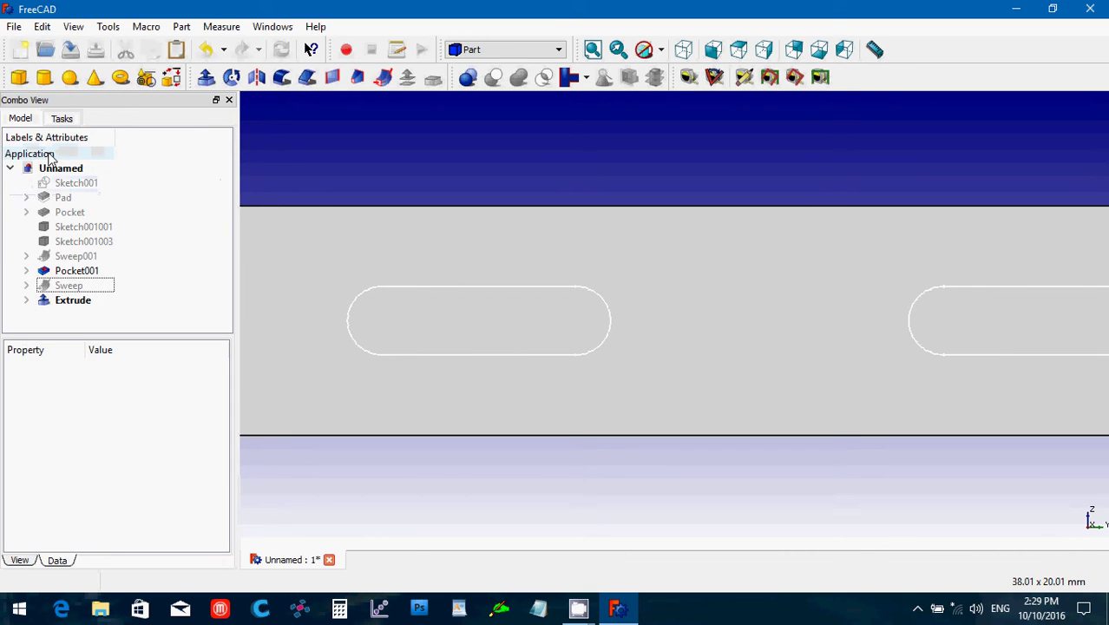
# Show the phone body in isometric view, zoomed out so the whole part fits.
pyautogui.click(311, 181)
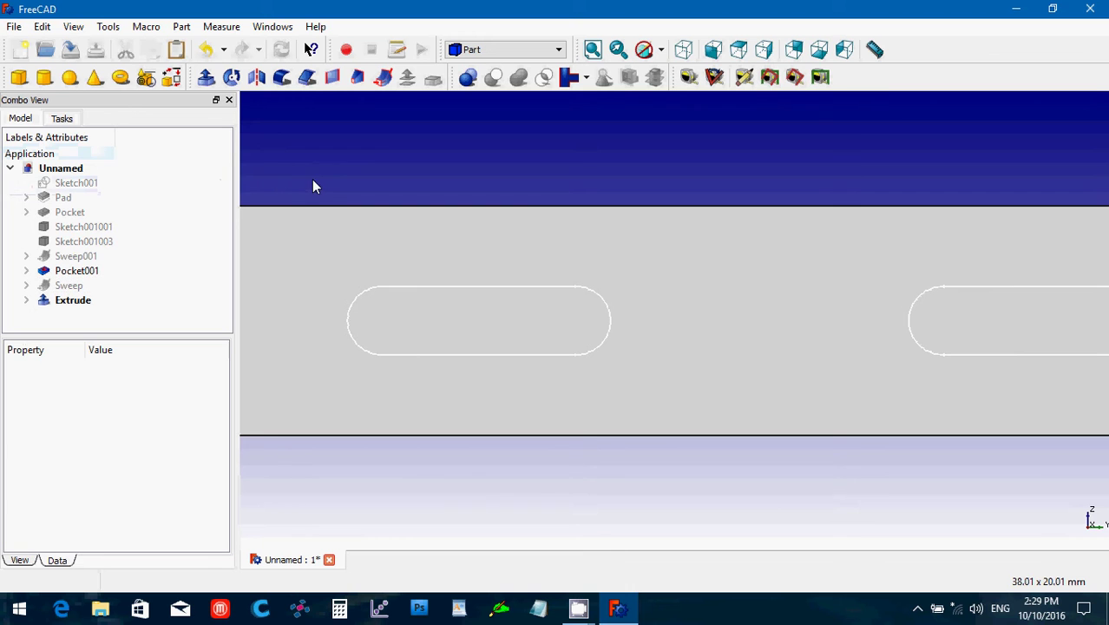
pyautogui.click(684, 54)
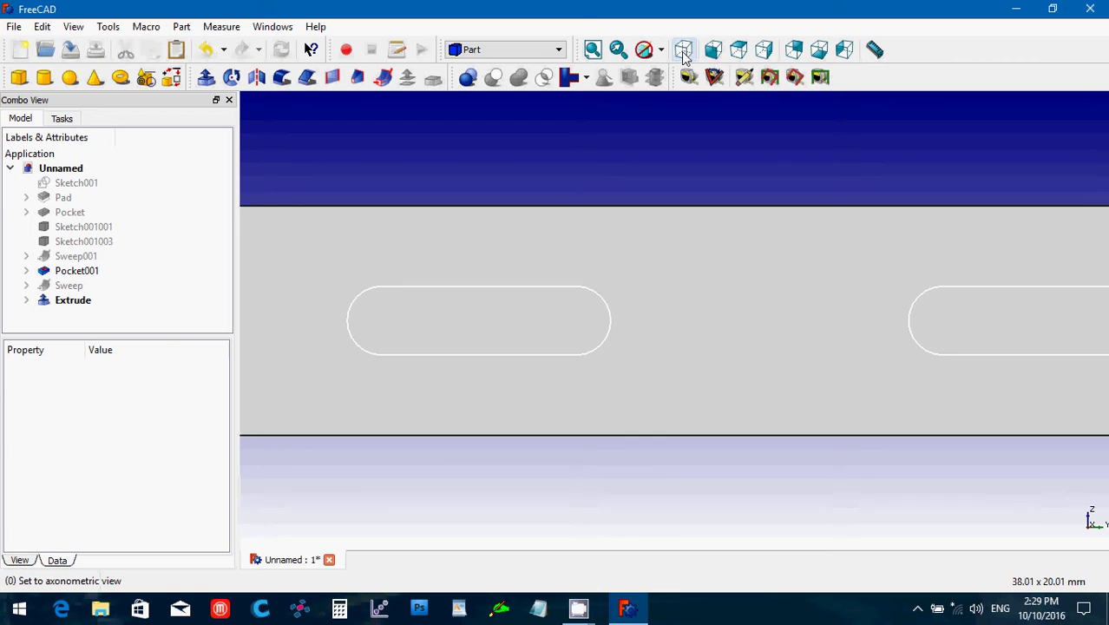
pyautogui.scroll(-3, 659, 194)
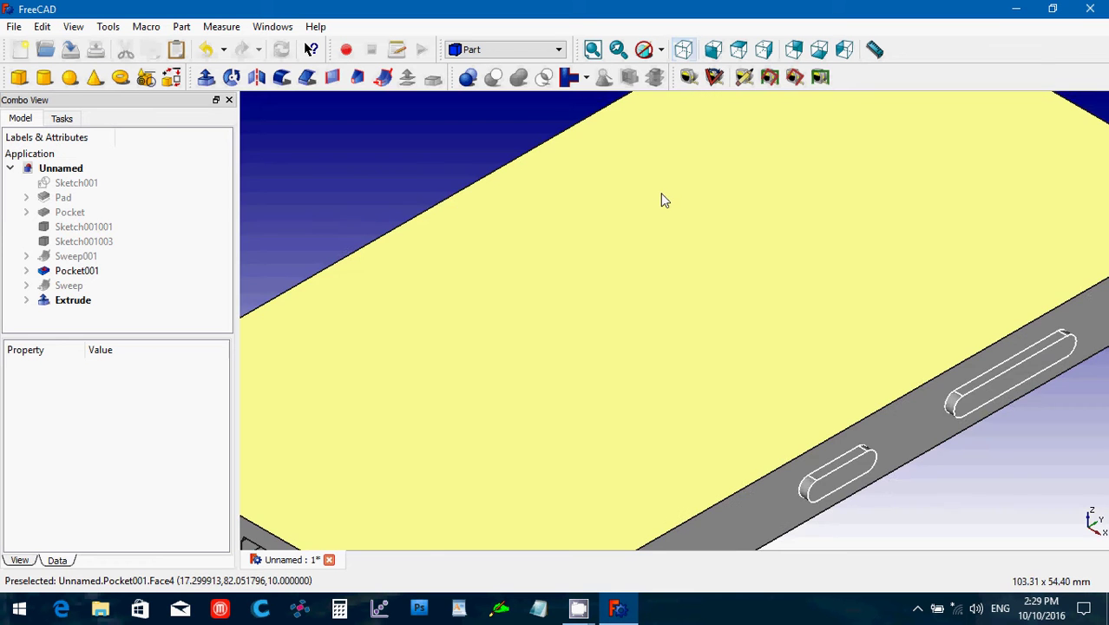
pyautogui.scroll(-3, 657, 199)
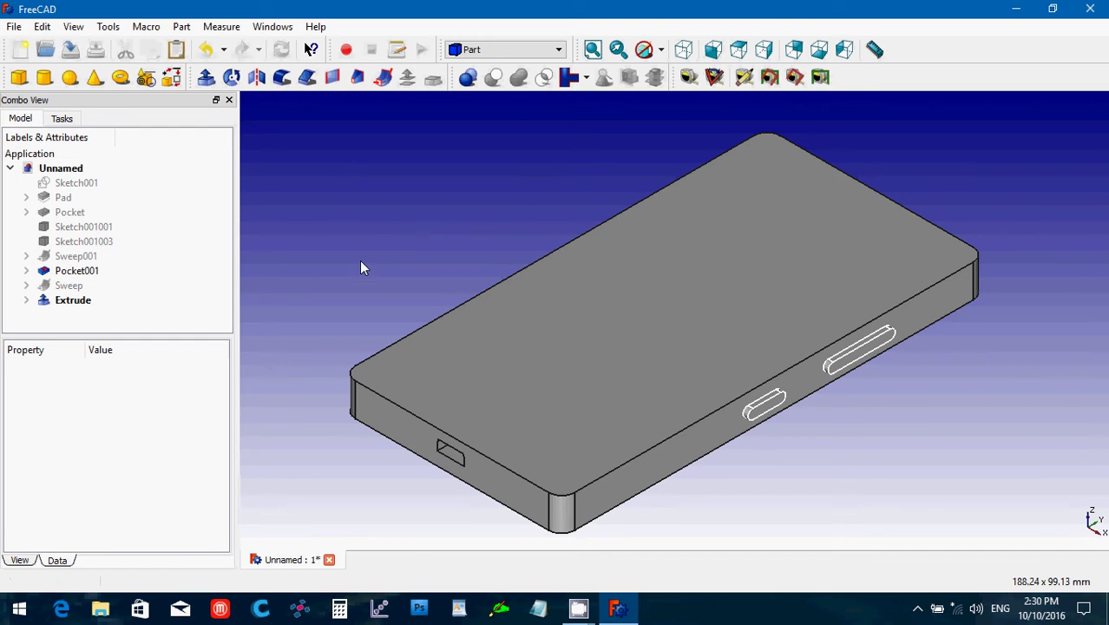
# Make Sweep001 visible alongside the Extrude slot shapes.
pyautogui.click(52, 286)
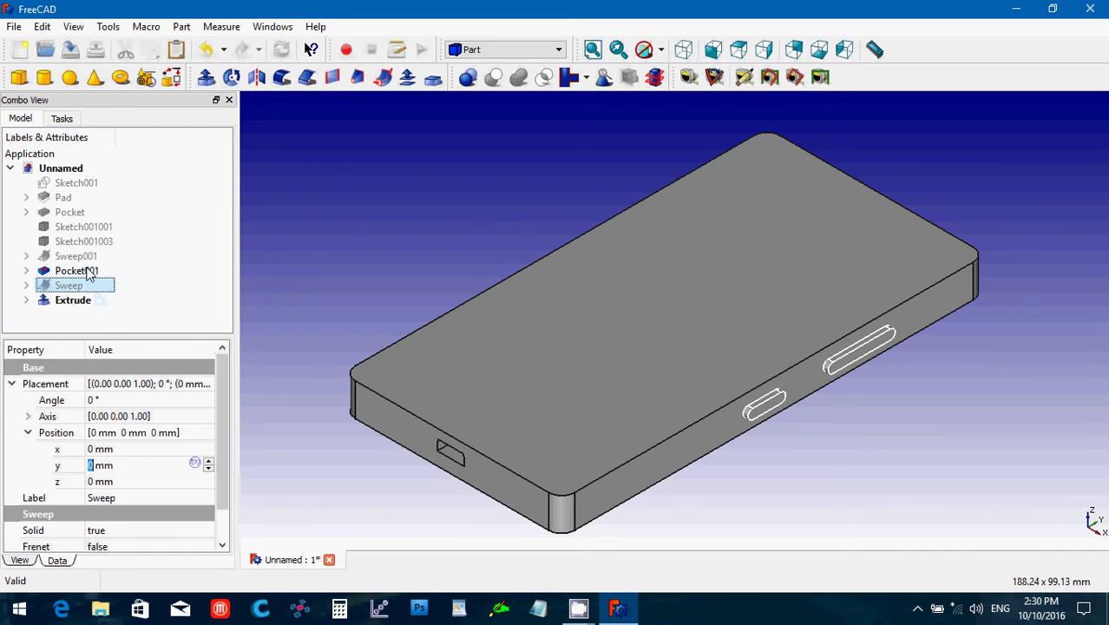
pyautogui.click(169, 288)
pyautogui.click(73, 300)
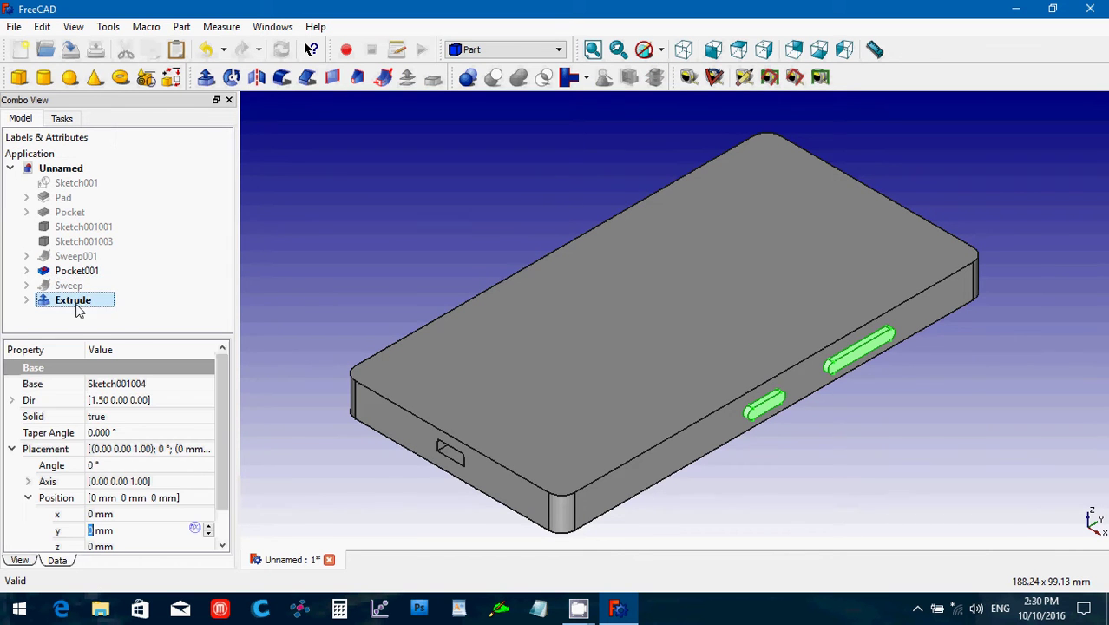
pyautogui.press('space')
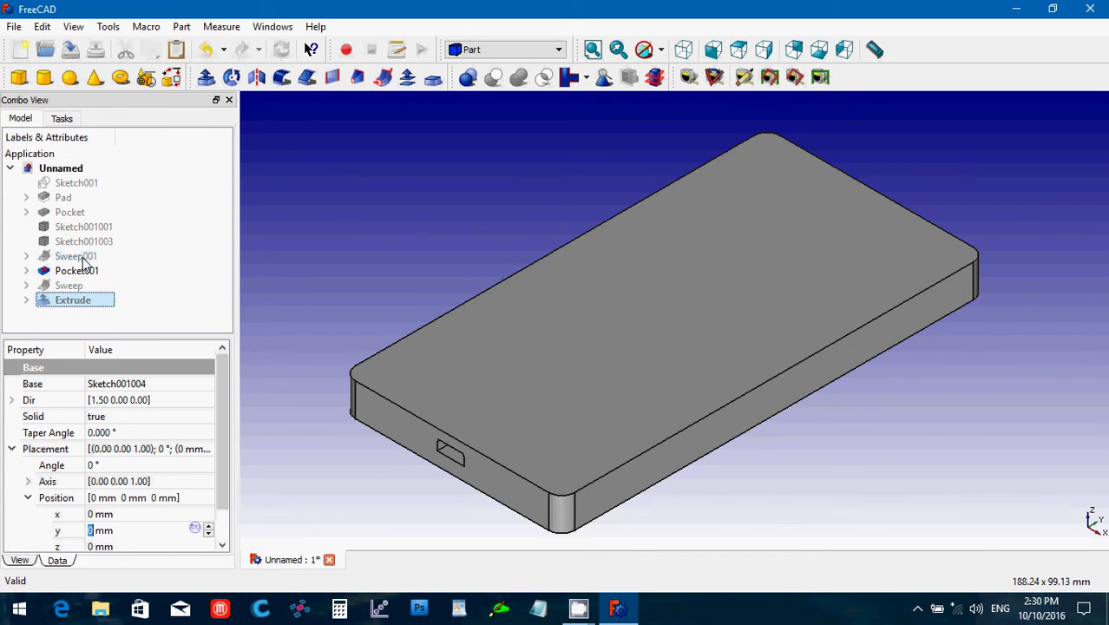
pyautogui.press('space')
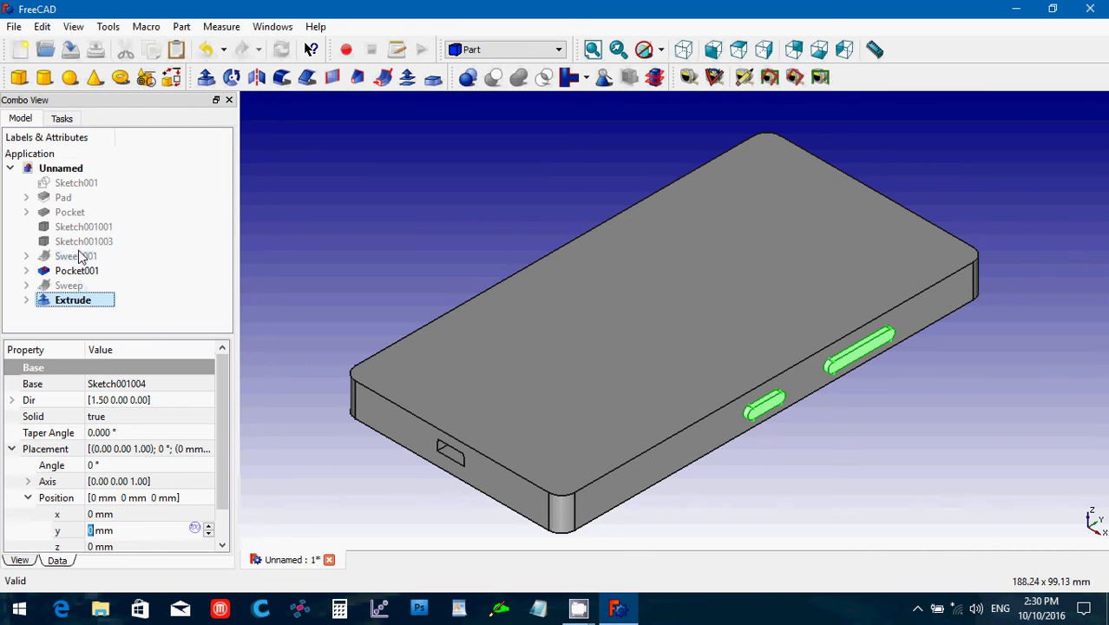
pyautogui.click(77, 256)
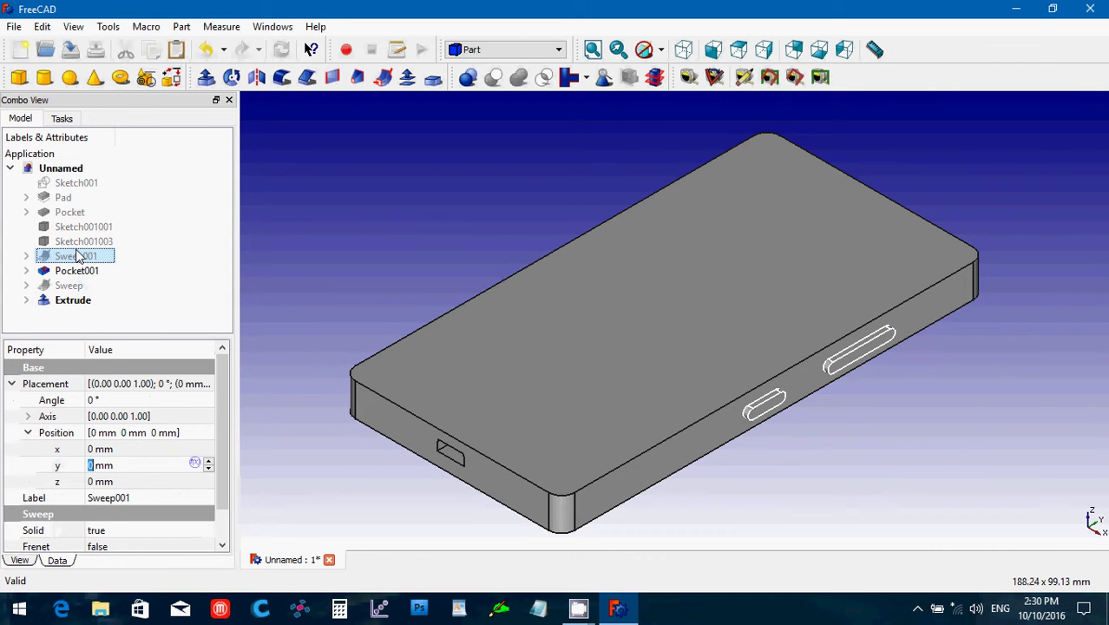
pyautogui.press('space')
# Intersect Extrude with Sweep001 to create a Common of the slot pieces.
pyautogui.click(247, 292)
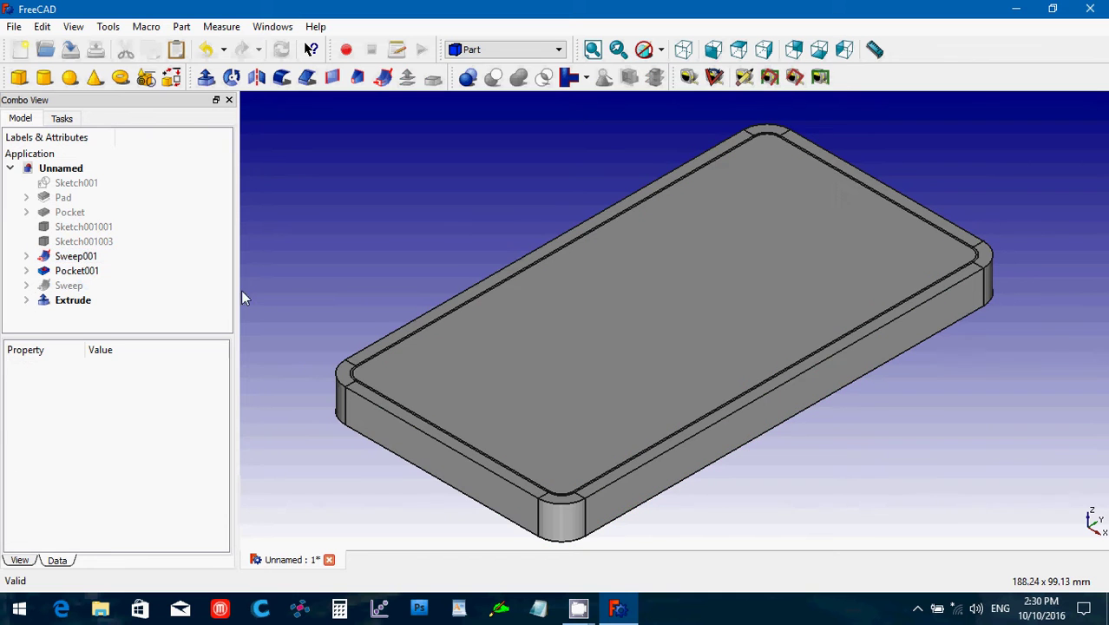
pyautogui.click(74, 300)
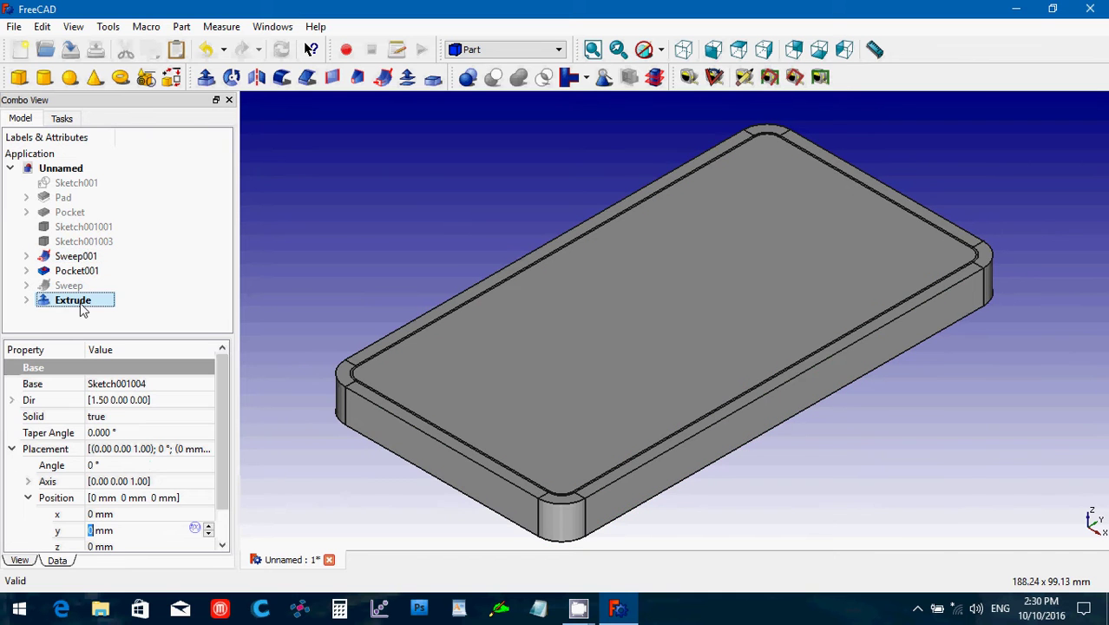
pyautogui.keyDown('ctrl'); pyautogui.click(82, 258); pyautogui.keyUp('ctrl')
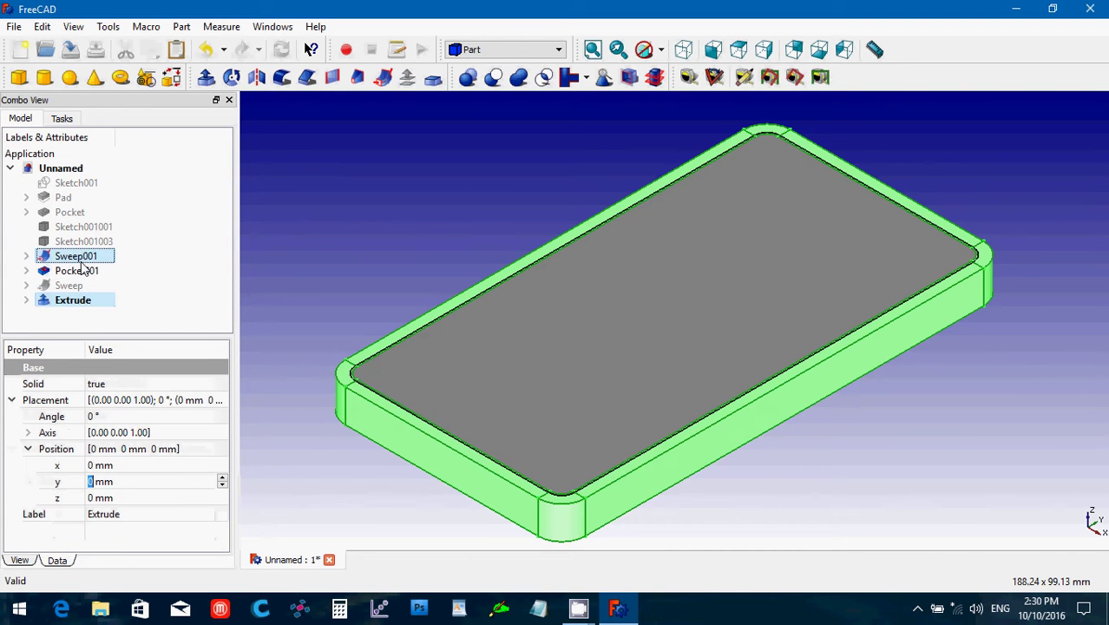
pyautogui.click(543, 78)
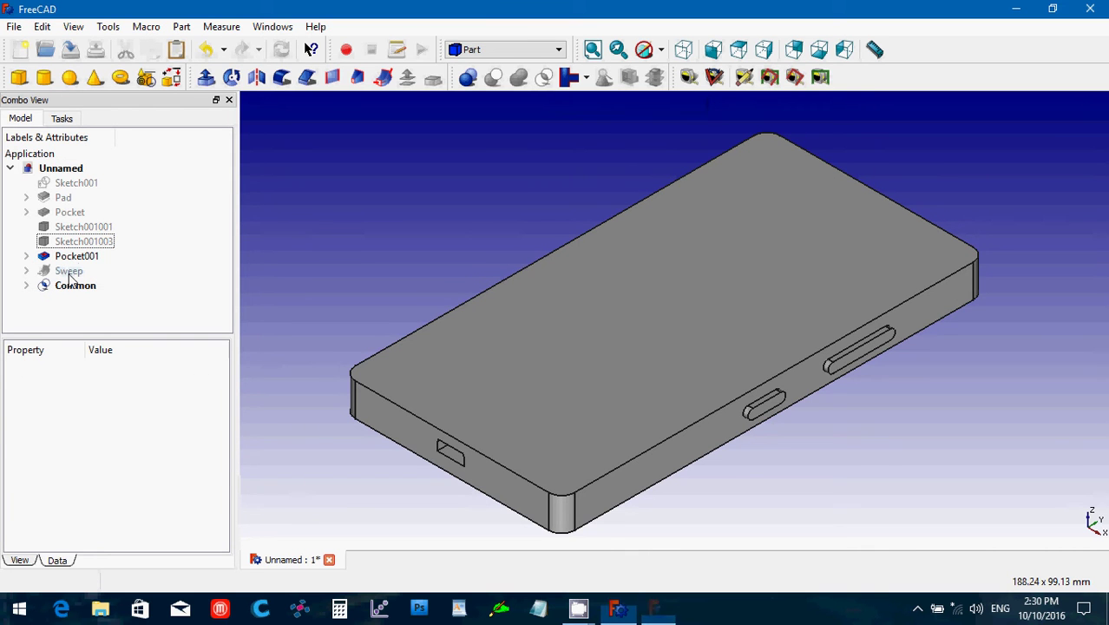
# Show Sweep and cut it out of Pocket001, producing a Cut solid.
pyautogui.click(70, 272)
pyautogui.press('space')
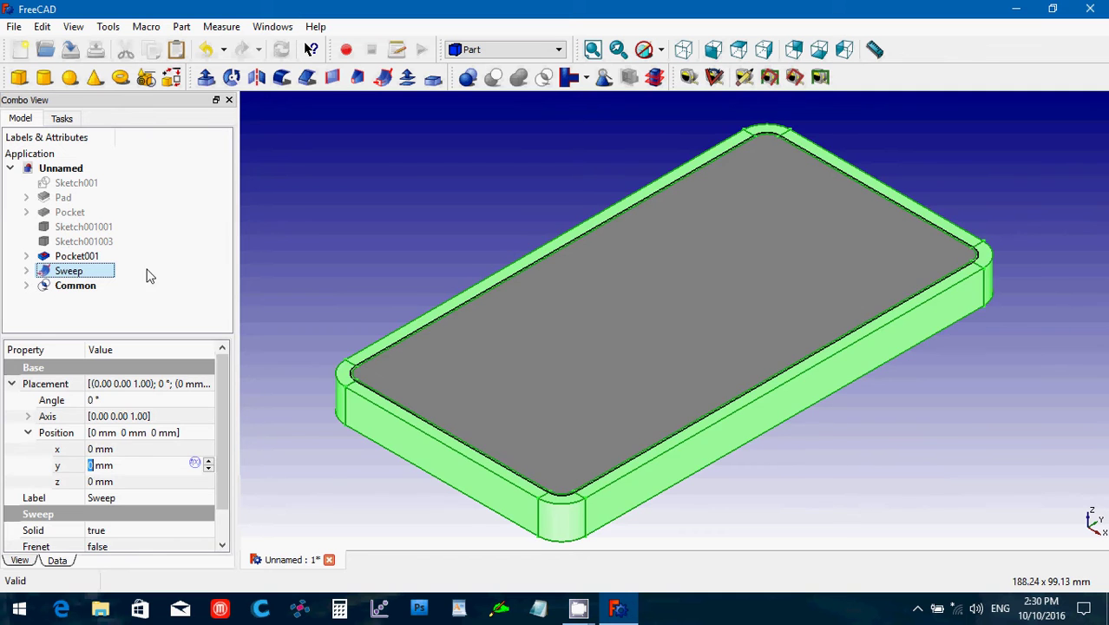
pyautogui.click(146, 273)
pyautogui.click(87, 271)
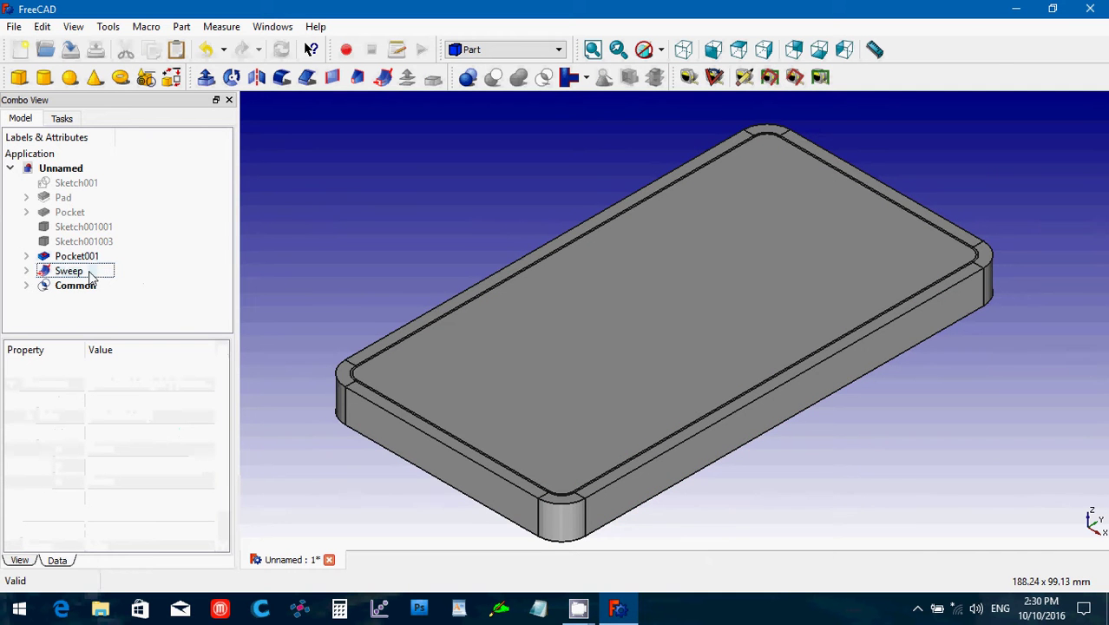
pyautogui.click(76, 256)
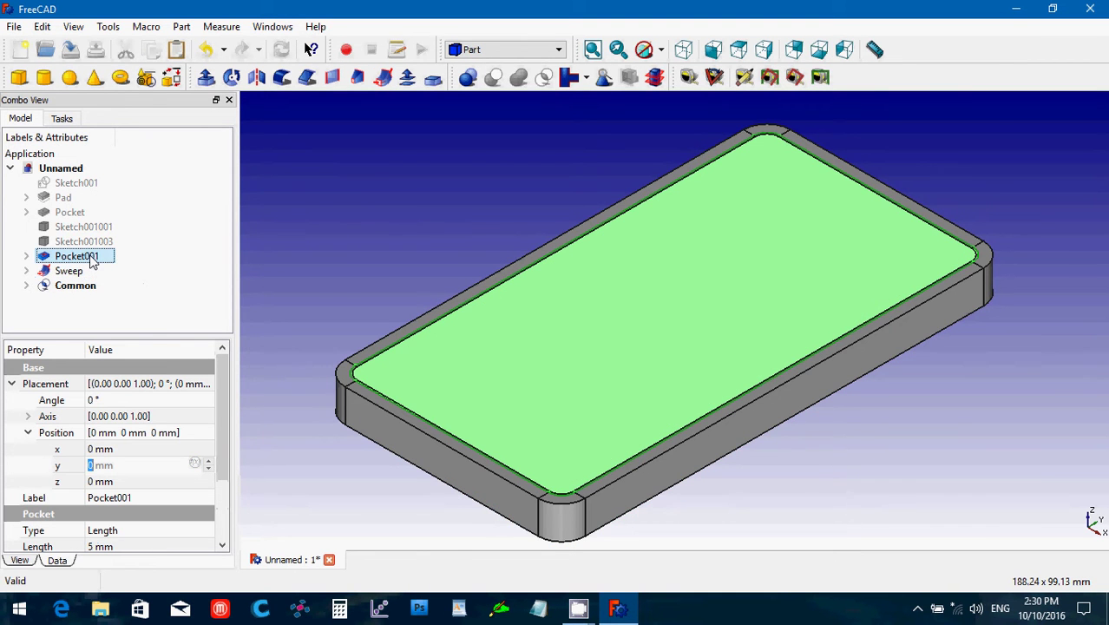
pyautogui.keyDown('ctrl'); pyautogui.click(92, 273); pyautogui.keyUp('ctrl')
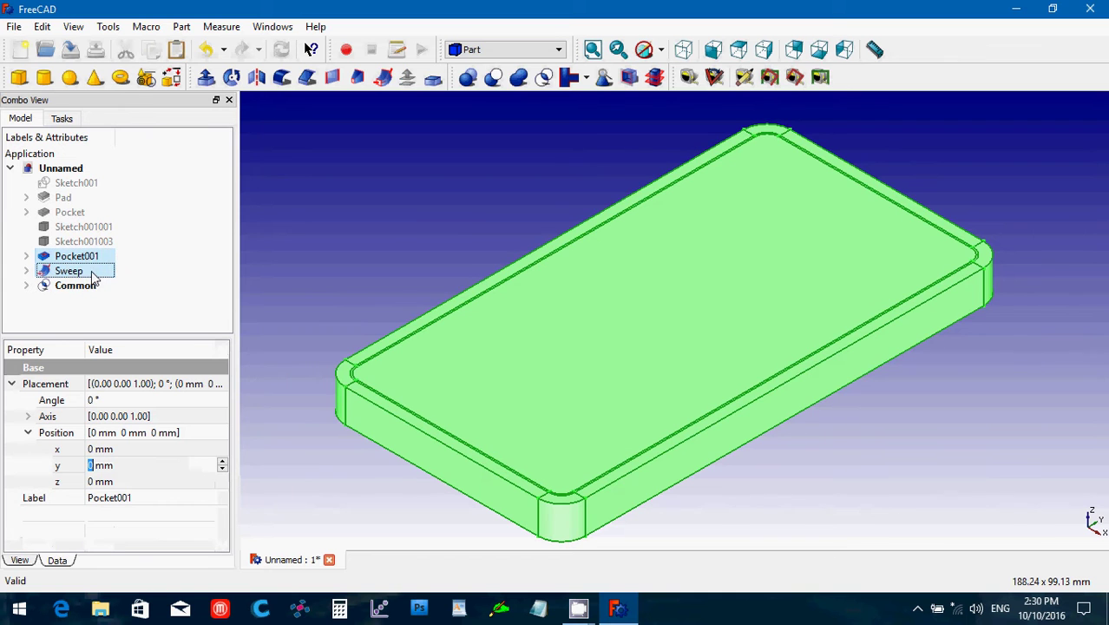
pyautogui.click(493, 78)
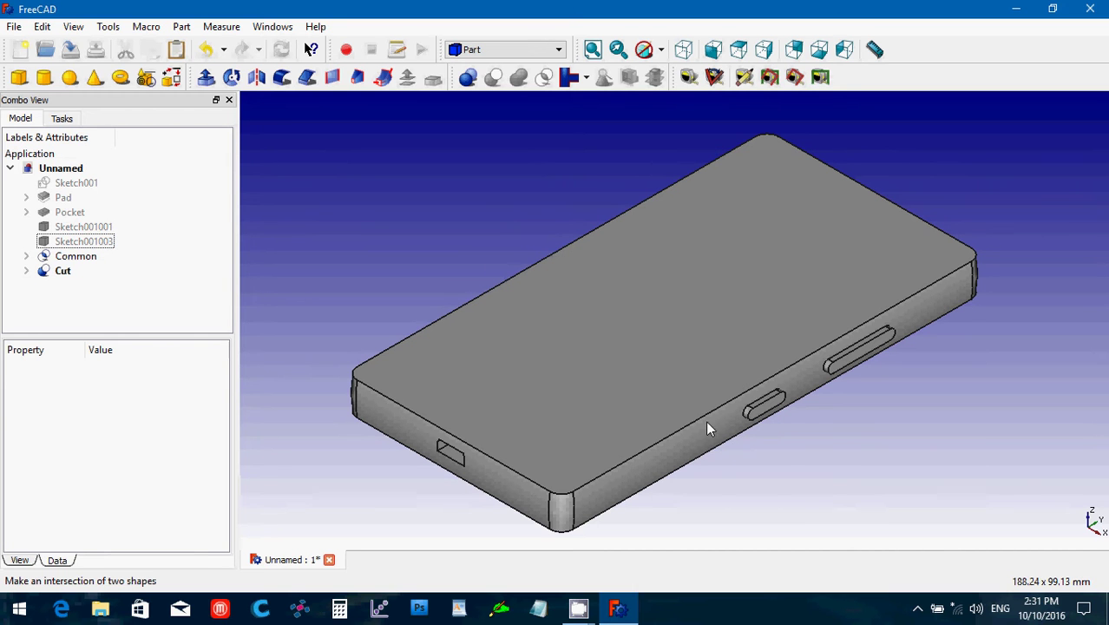
# Fuse Cut and Common into one Fusion solid, then select the phone's top face.
pyautogui.click(52, 272)
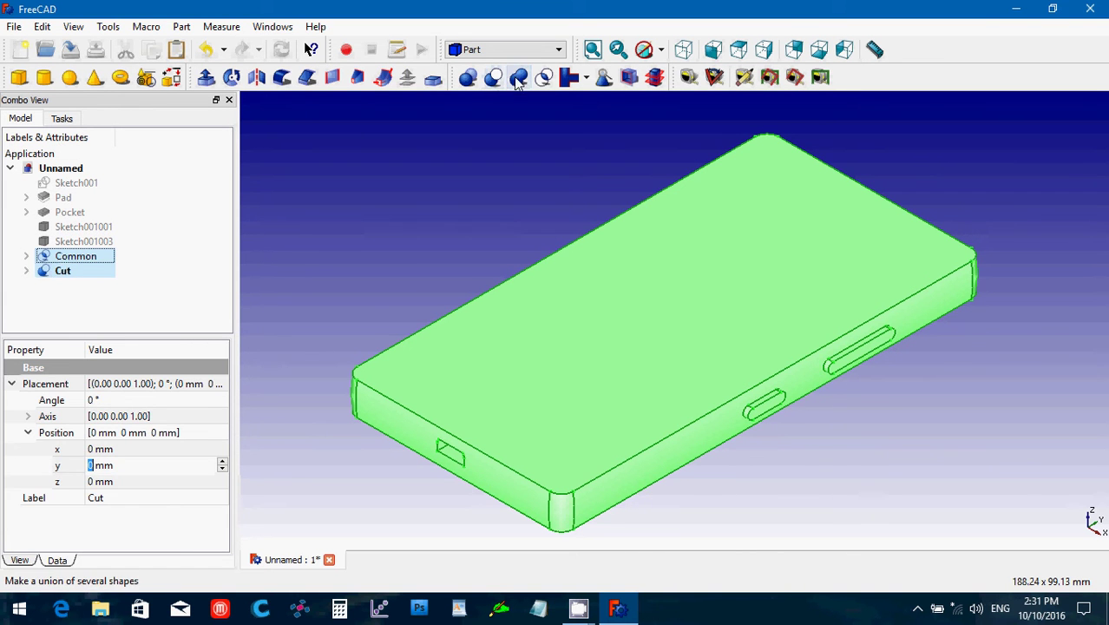
pyautogui.click(516, 84)
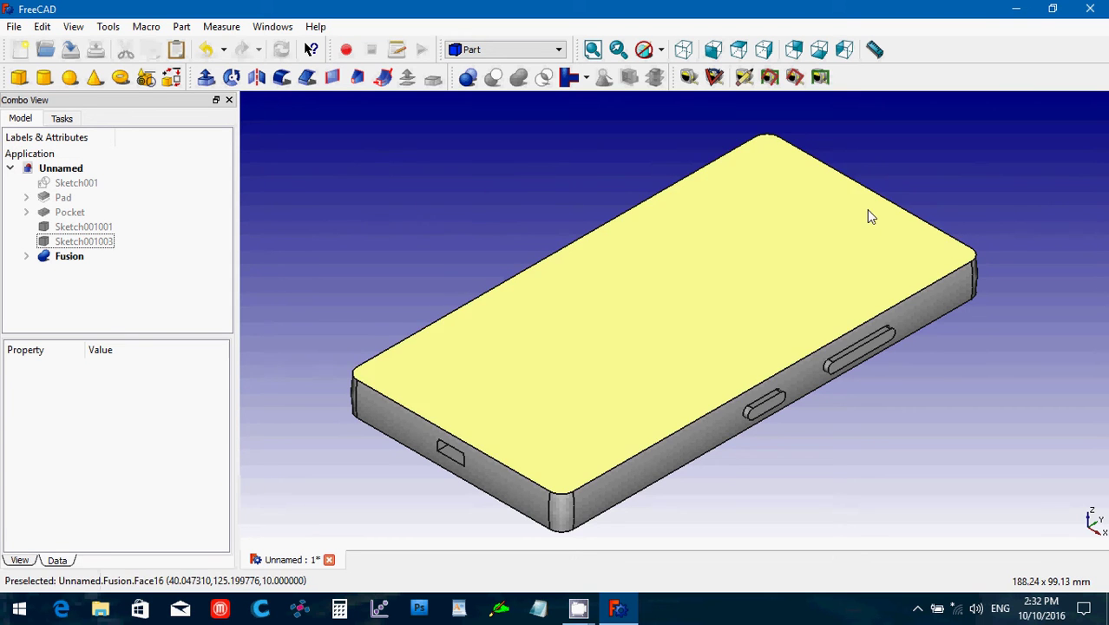
pyautogui.click(866, 211)
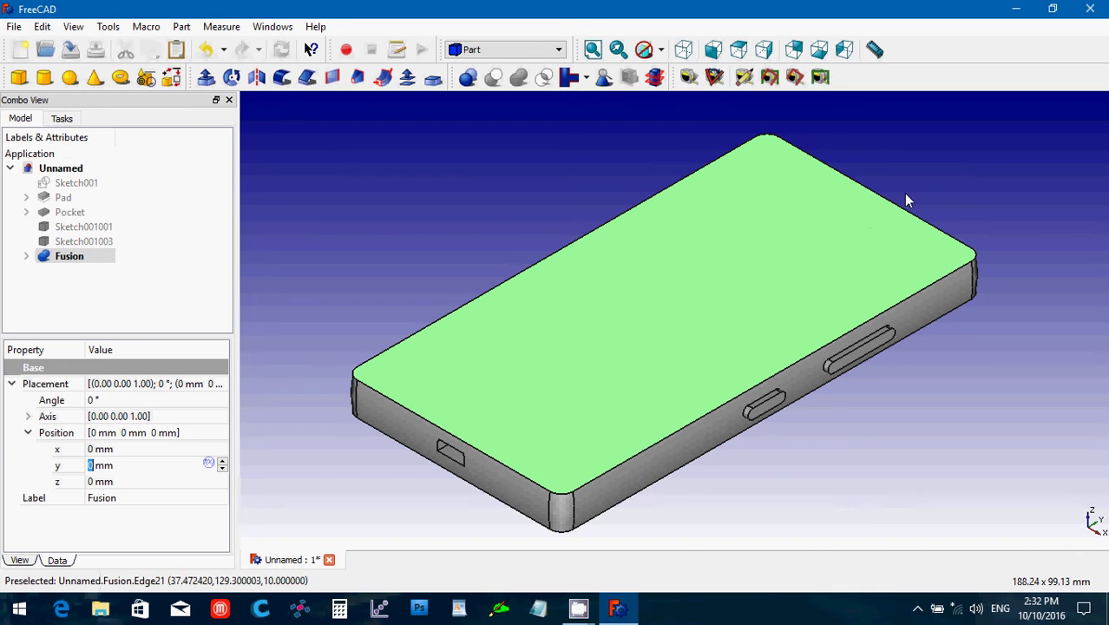
# In Part Design, create a new sketch on the fused body's top face.
pyautogui.click(512, 51)
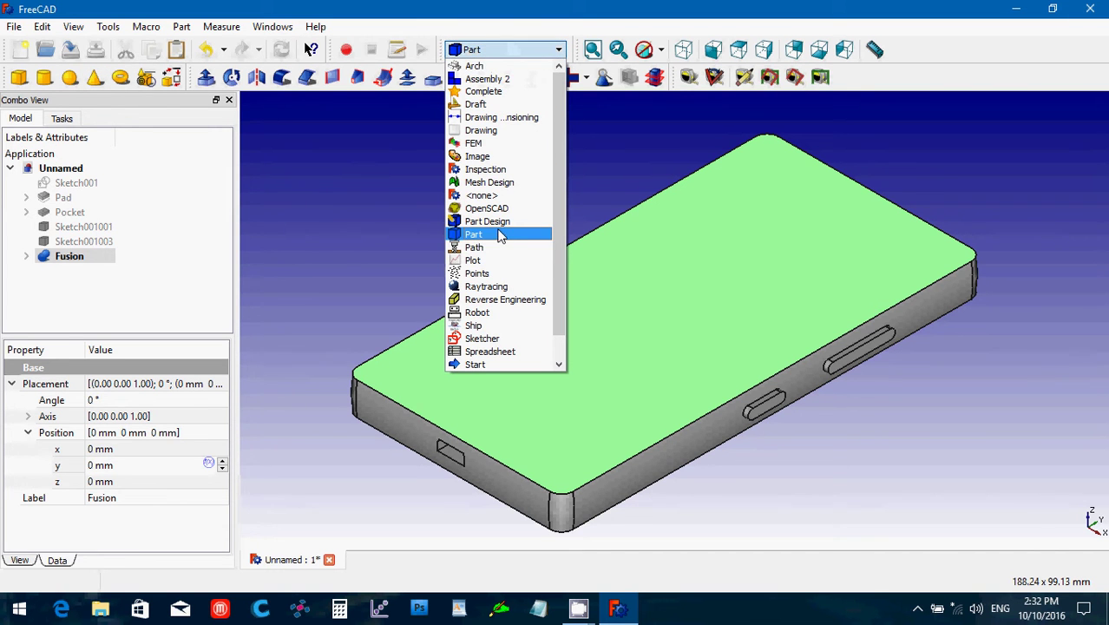
pyautogui.click(498, 221)
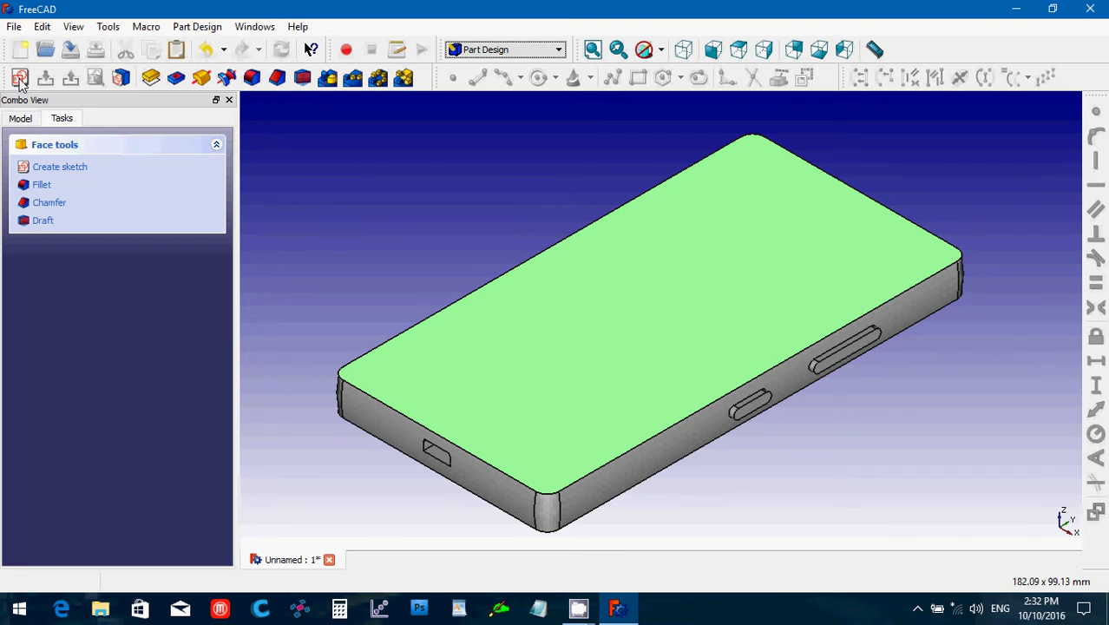
pyautogui.click(21, 80)
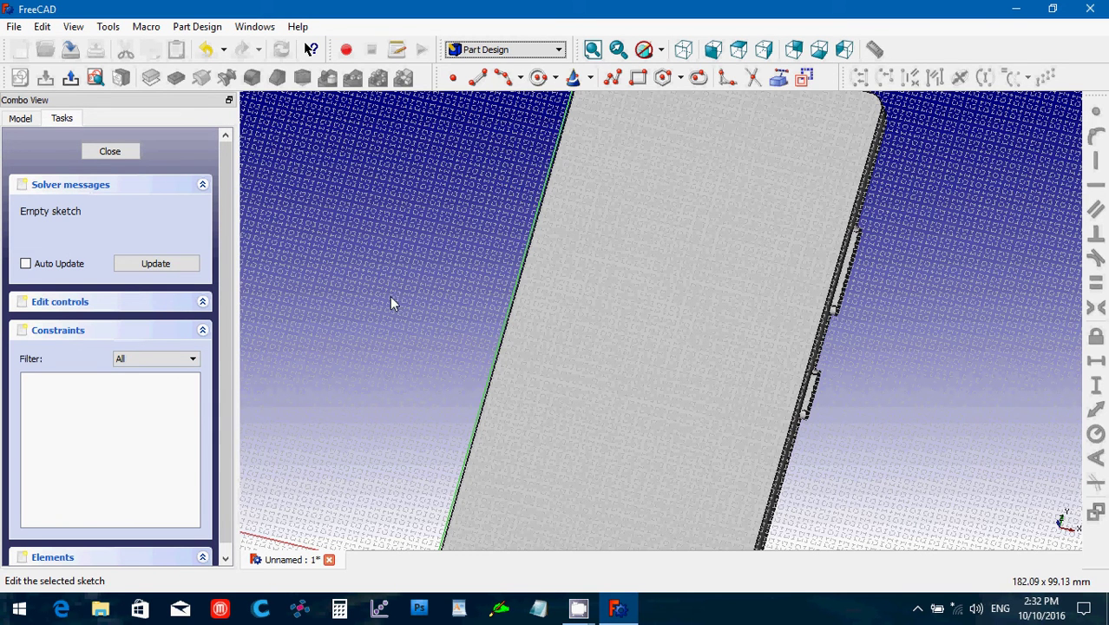
# Viewing the sketch square-on, draw one slot near the phone's top edge.
pyautogui.press('2')
pyautogui.moveTo(390, 299); pyautogui.dragTo(453, 362)
pyautogui.scroll(-1, 466, 350)
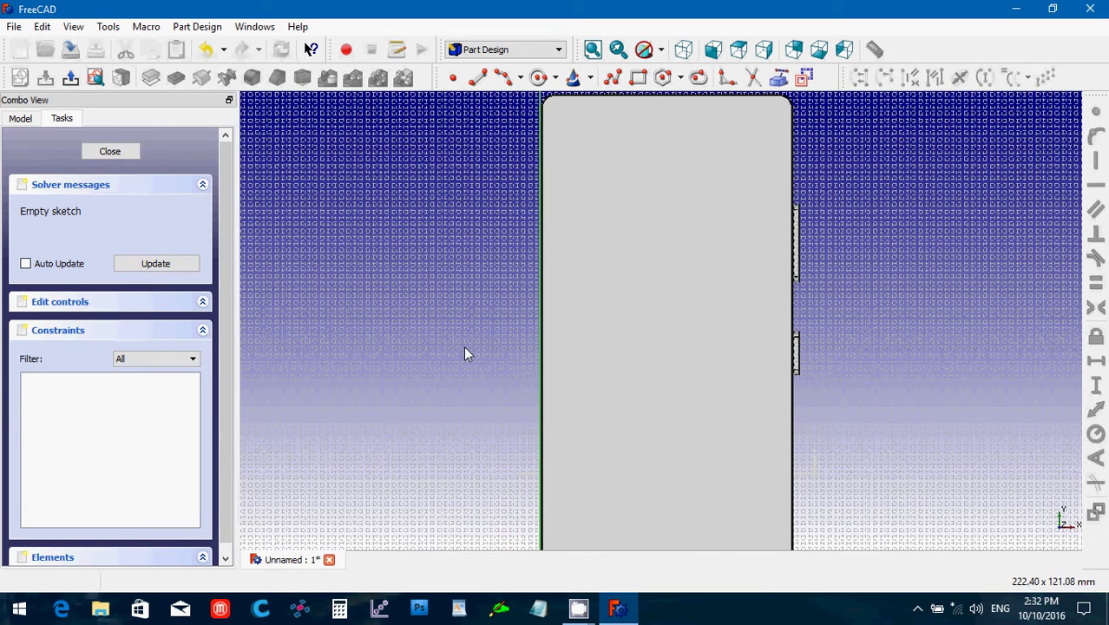
pyautogui.press('Up')
pyautogui.press('Up')
pyautogui.press('Up')
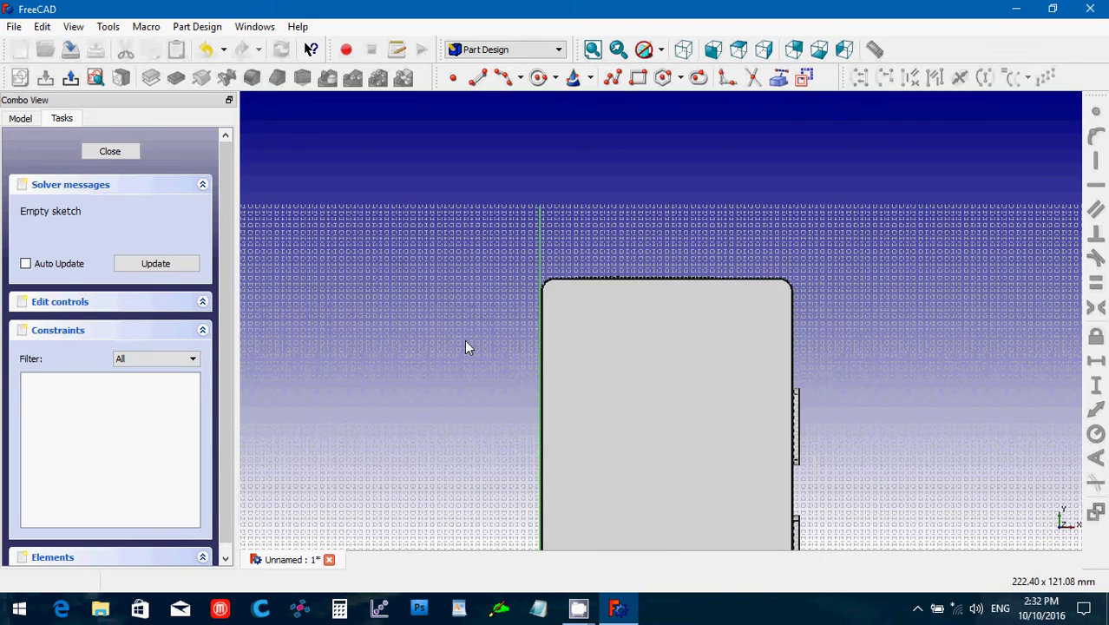
pyautogui.click(699, 79)
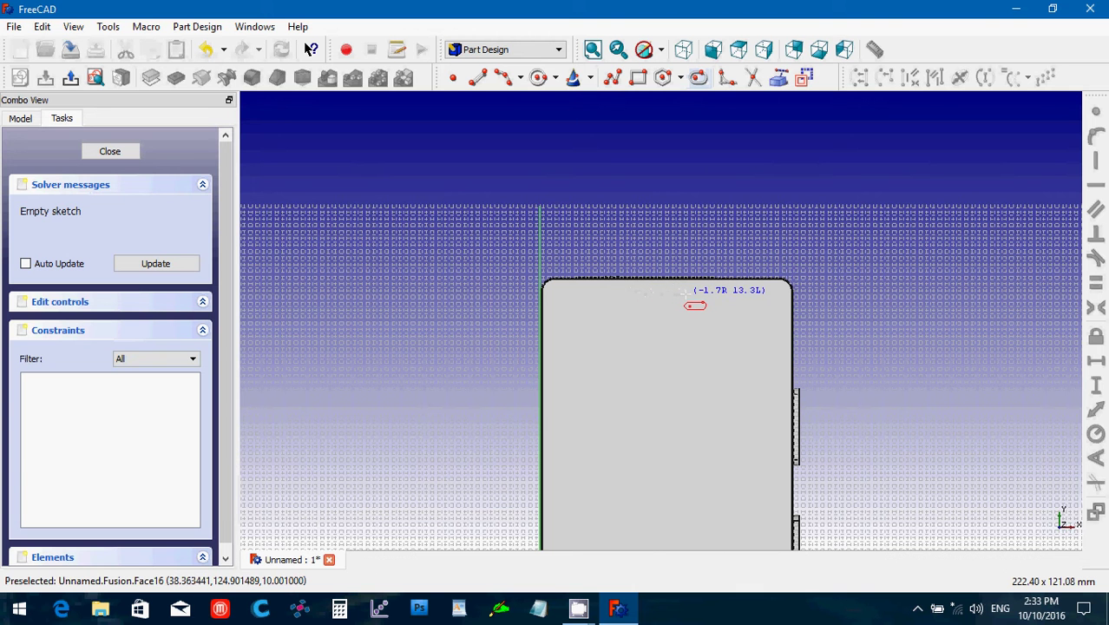
pyautogui.click(685, 291)
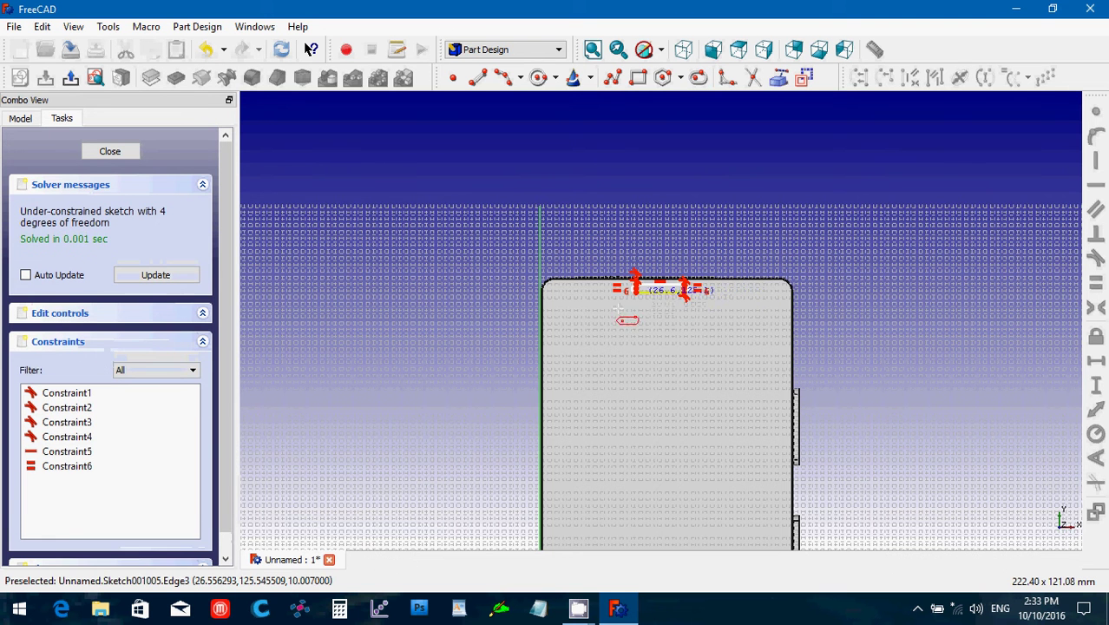
pyautogui.scroll(2, 625, 316)
pyautogui.scroll(2, 615, 310)
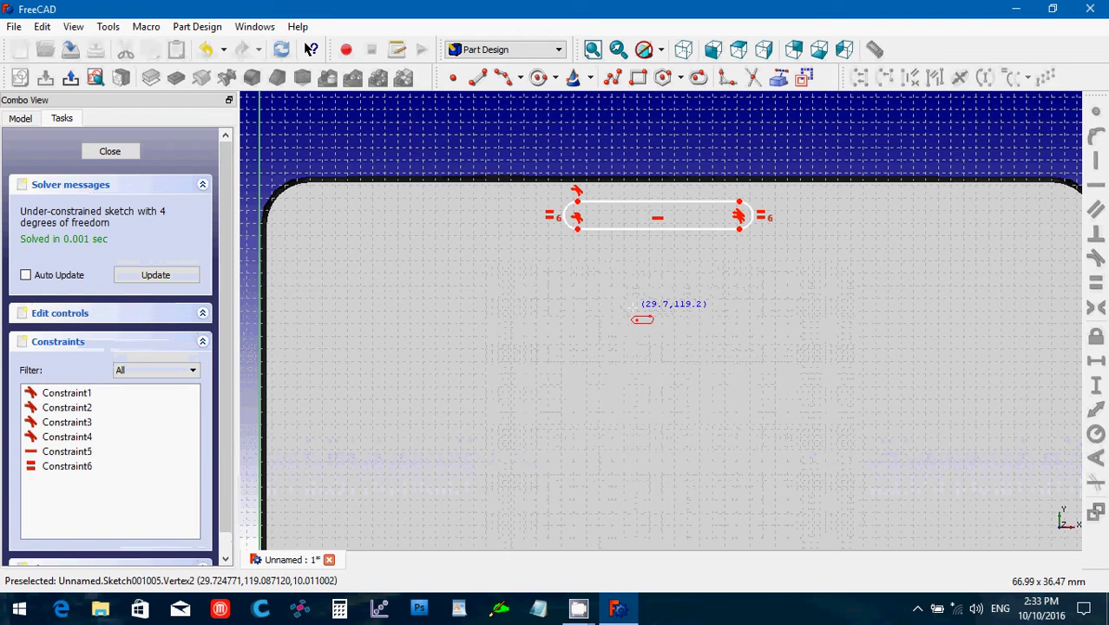
pyautogui.rightClick(632, 306)
pyautogui.scroll(-3, 632, 306)
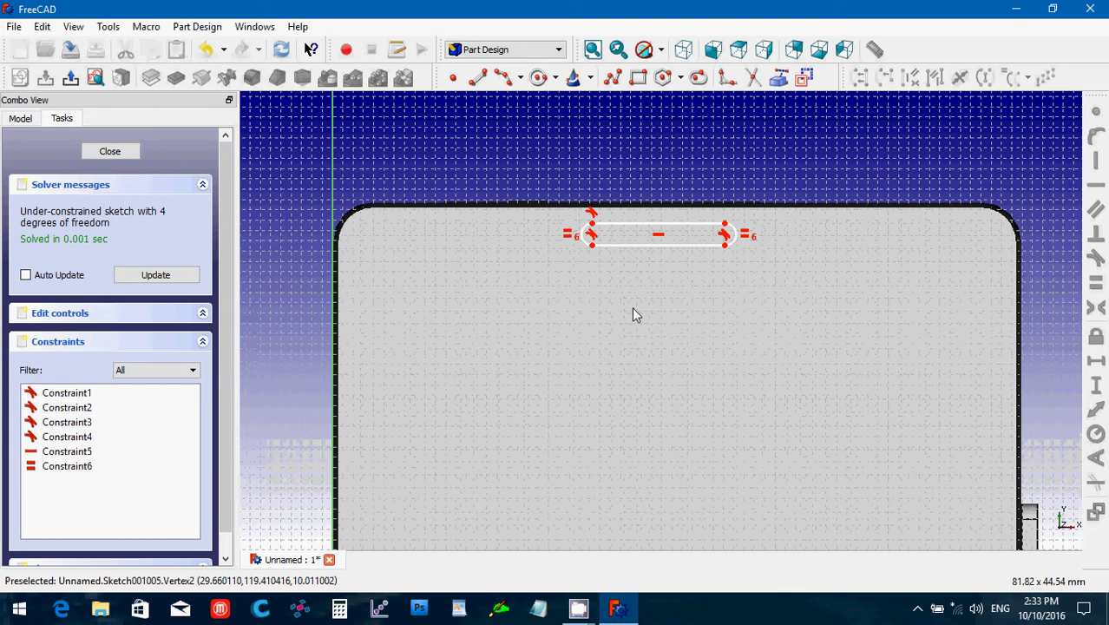
# Constrain the slot's straight length to 8.8 mm and its end radius to 1.5 mm.
pyautogui.click(618, 246)
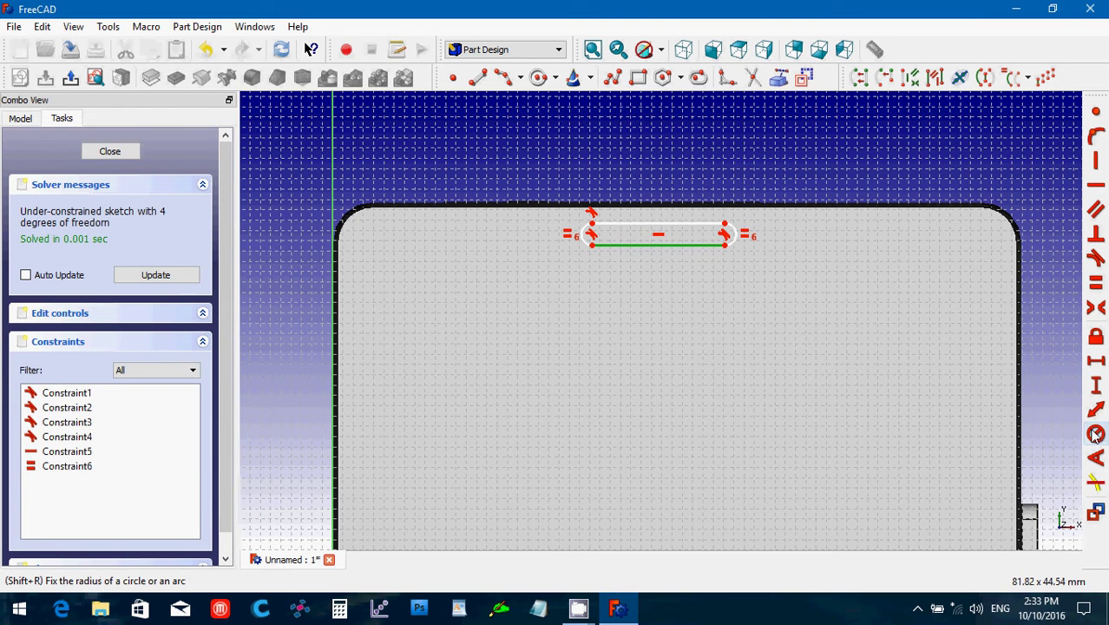
pyautogui.click(1097, 361)
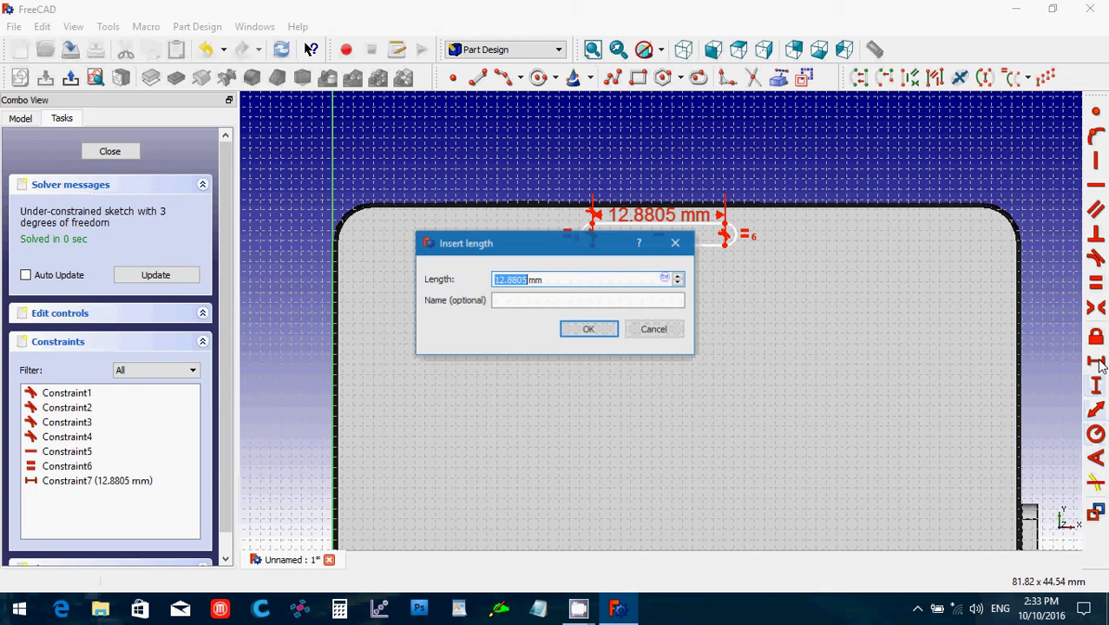
pyautogui.write('8.8')
pyautogui.press('Return')
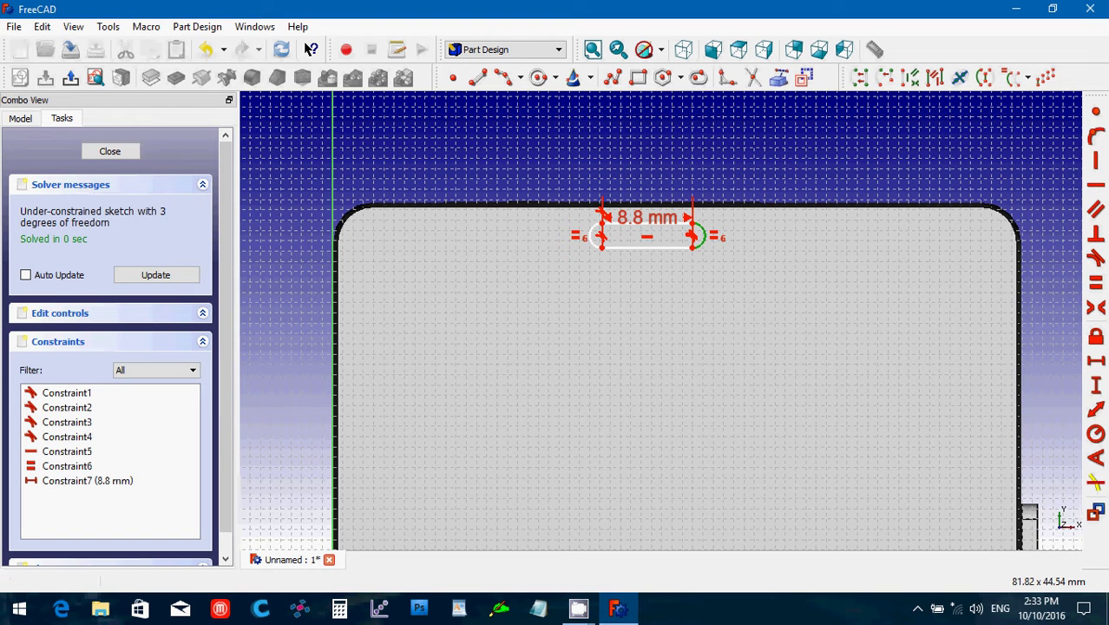
pyautogui.click(1097, 435)
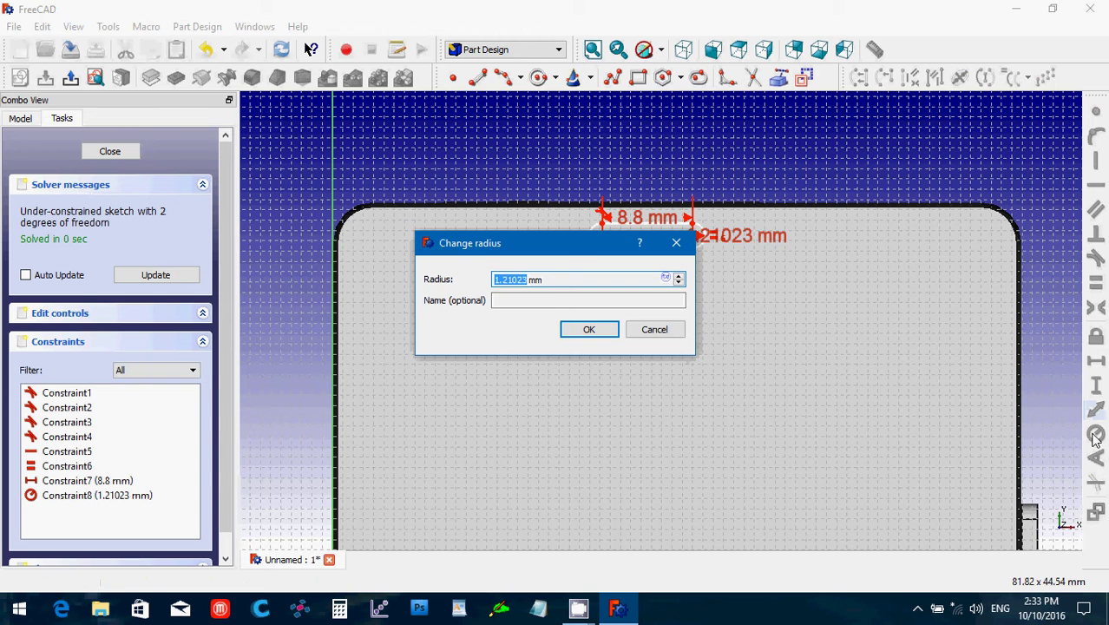
pyautogui.write('1.5')
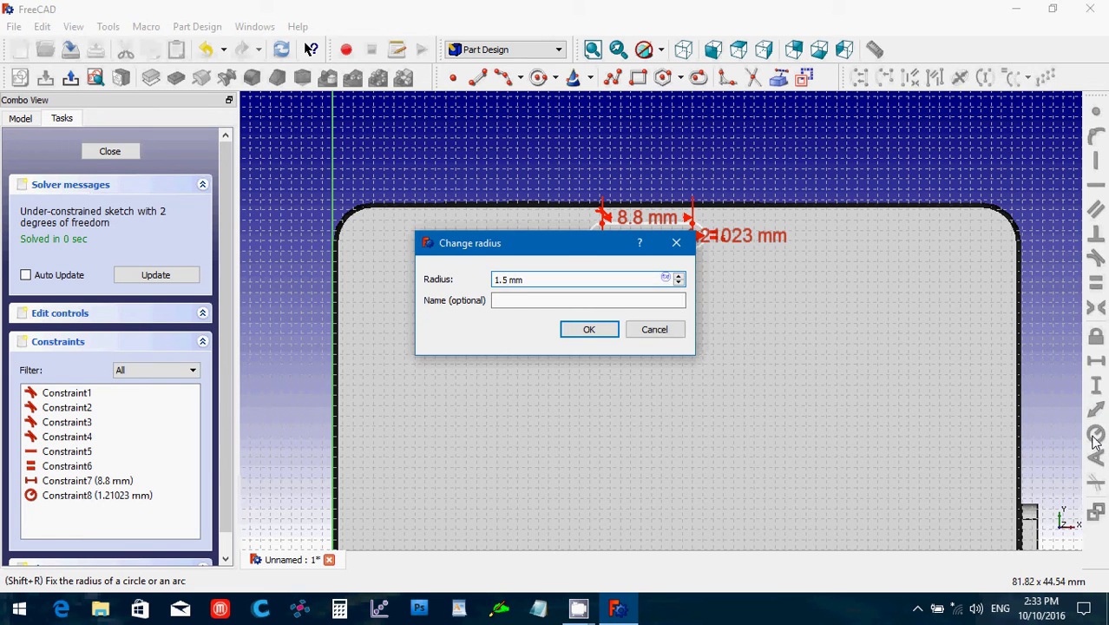
pyautogui.press('Return')
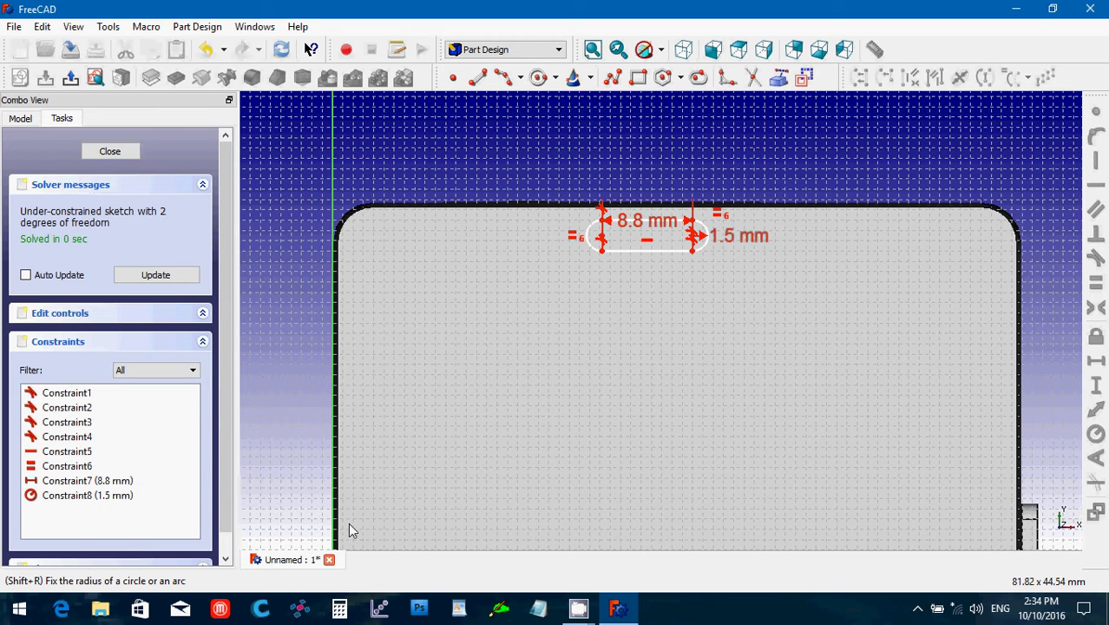
# Compute 33.4 − 4.4 = 29 in Windows Calculator, then close it.
pyautogui.click(342, 616)
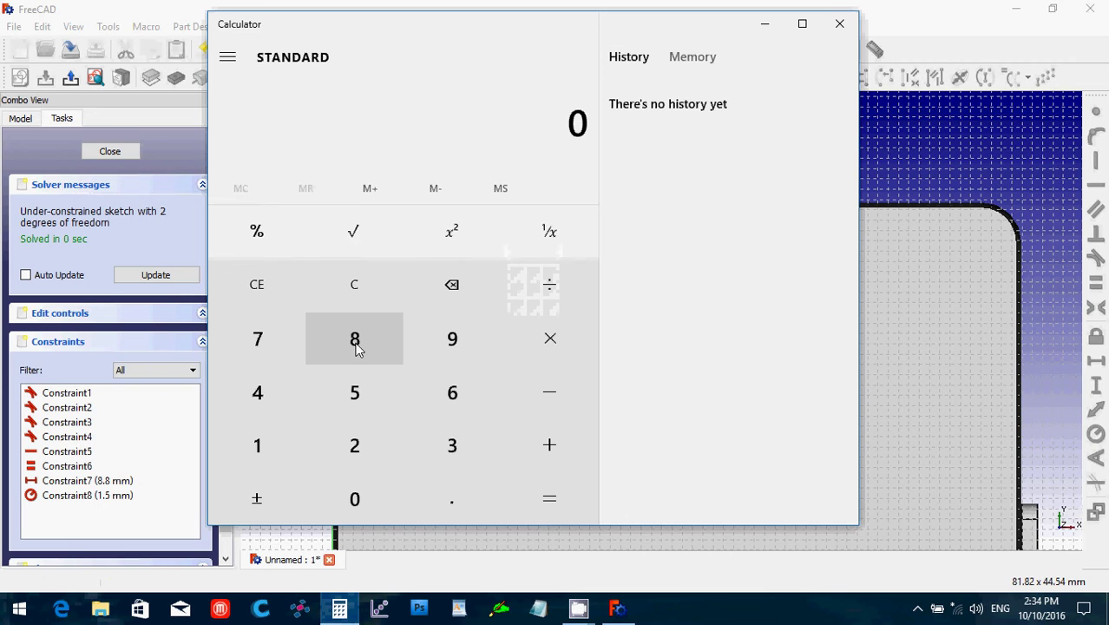
pyautogui.click(436, 440)
pyautogui.click(435, 449)
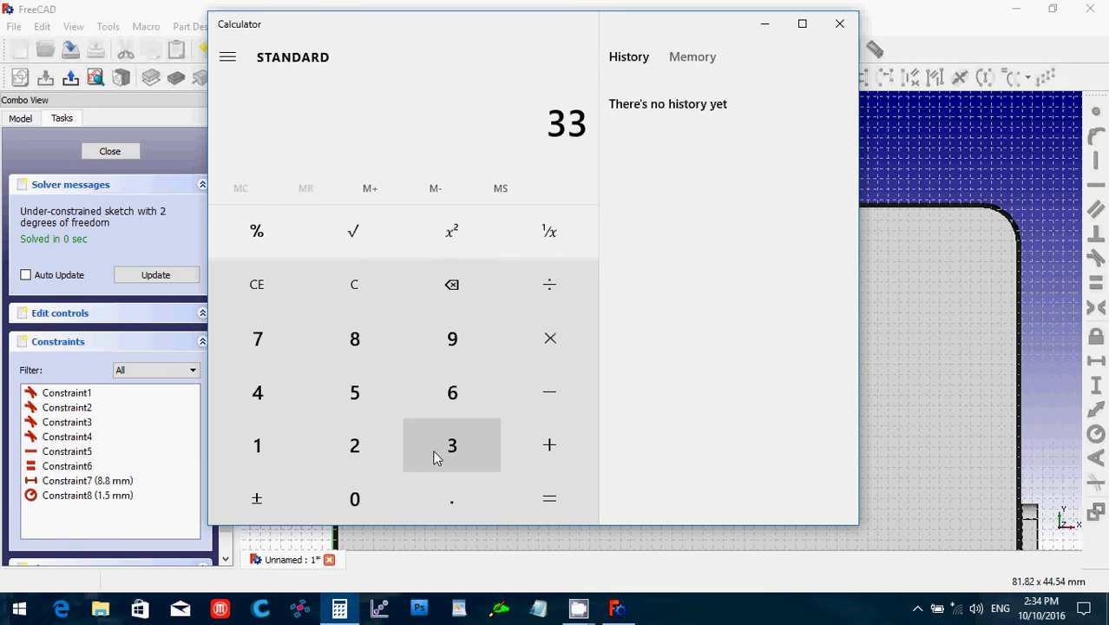
pyautogui.click(445, 501)
pyautogui.click(282, 404)
pyautogui.click(531, 404)
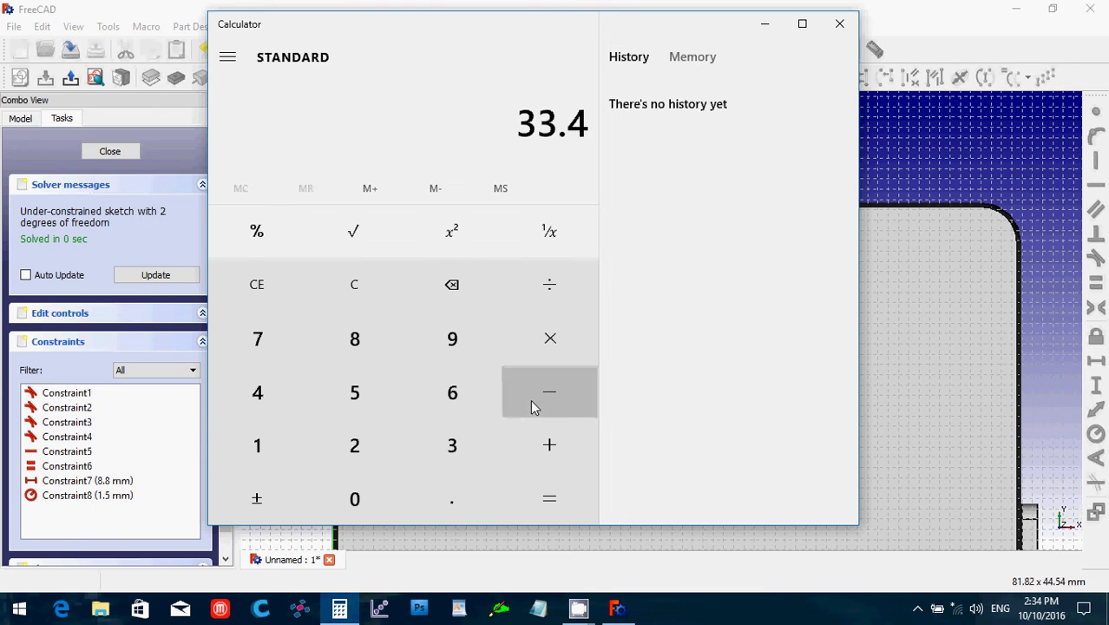
pyautogui.click(282, 399)
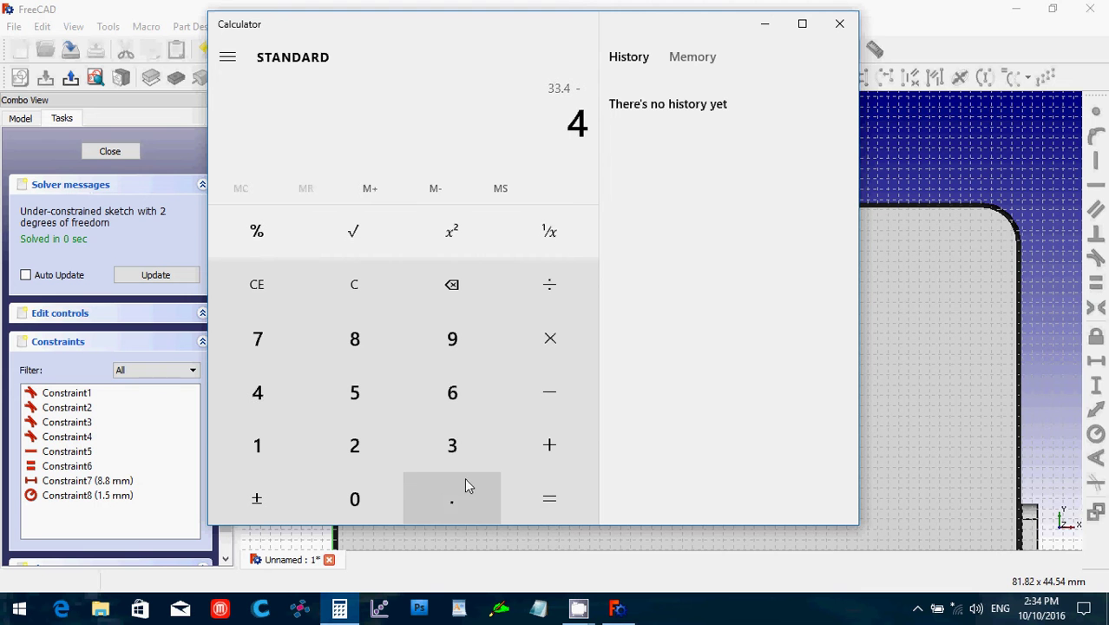
pyautogui.click(460, 486)
pyautogui.click(272, 406)
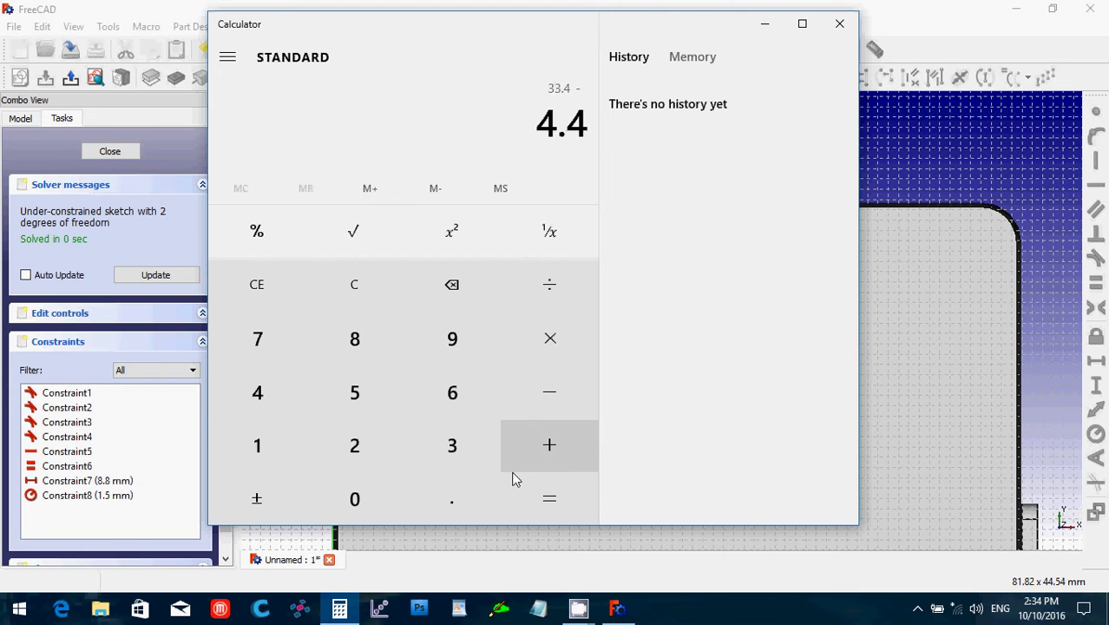
pyautogui.click(546, 501)
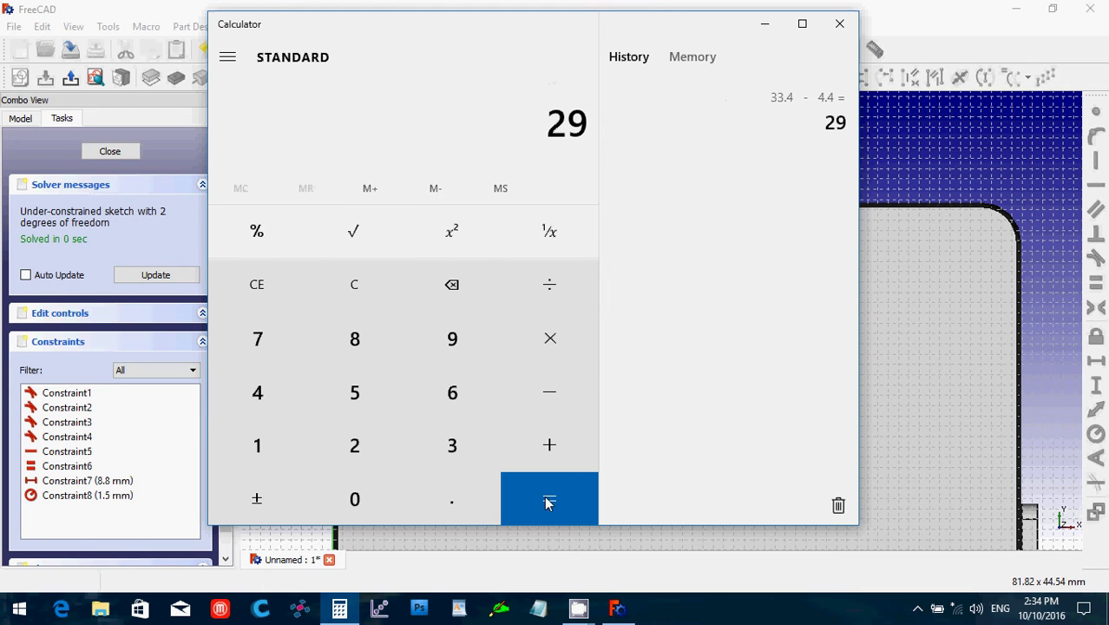
pyautogui.click(838, 26)
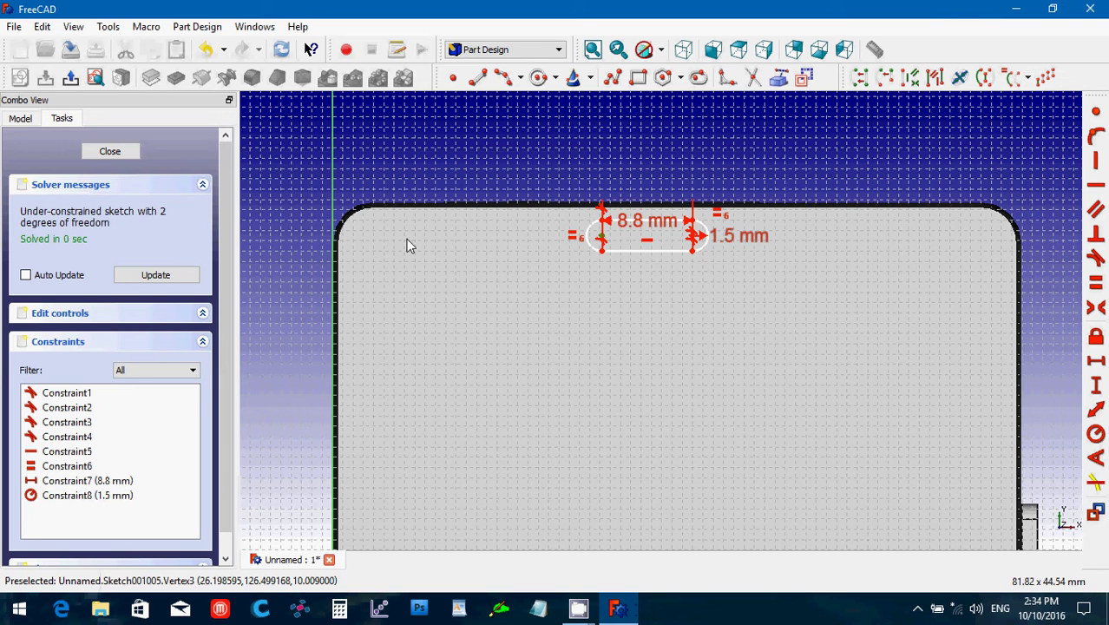
# Dimension the earpiece slot end 29 mm horizontally from the sketch's vertical axis.
pyautogui.click(332, 210)
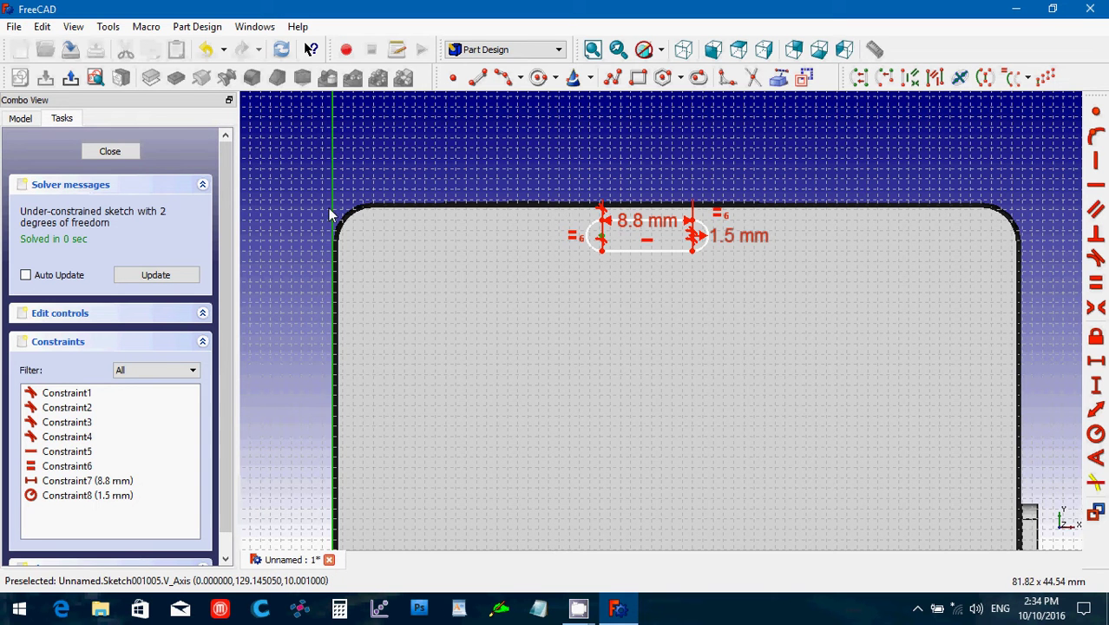
pyautogui.click(1097, 363)
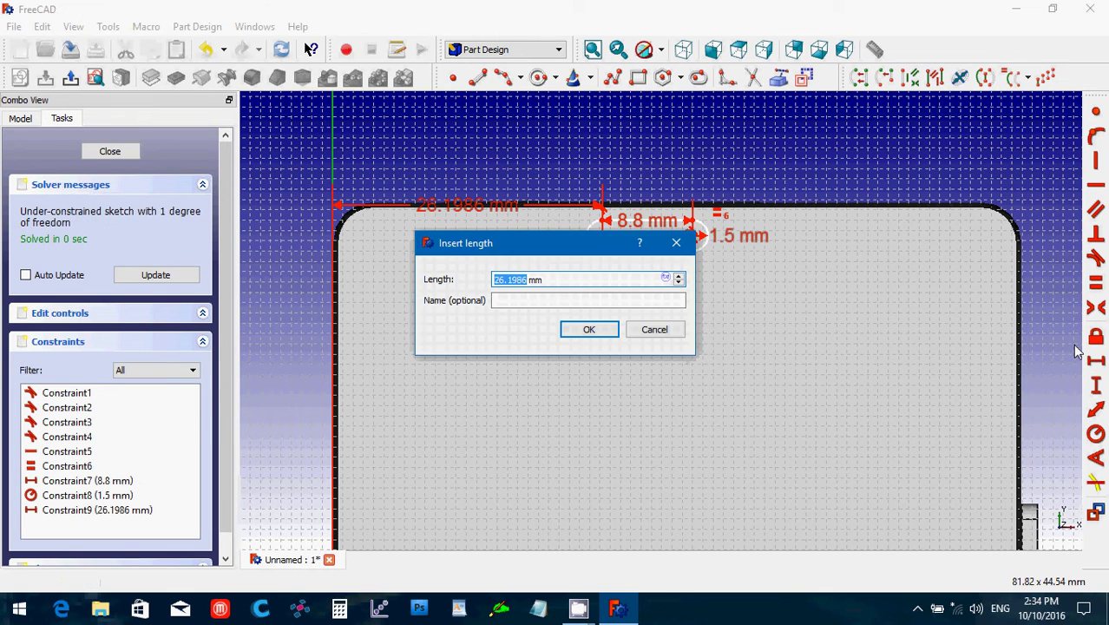
pyautogui.write('29')
pyautogui.press('Return')
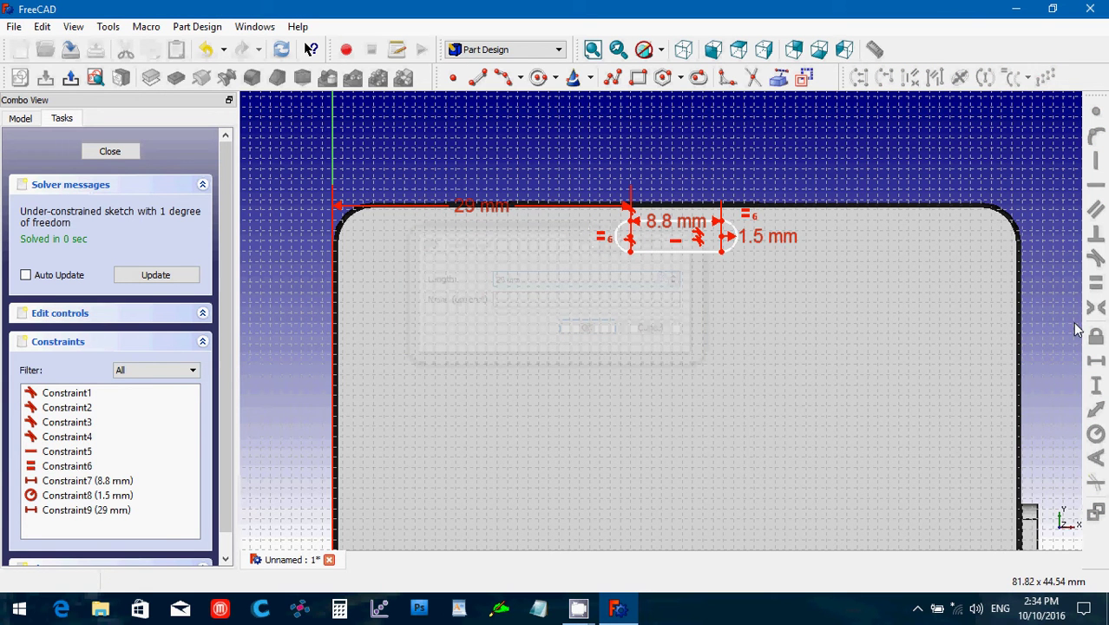
# Drag the slot's straight edge slightly lower and close the sketch.
pyautogui.click(669, 228)
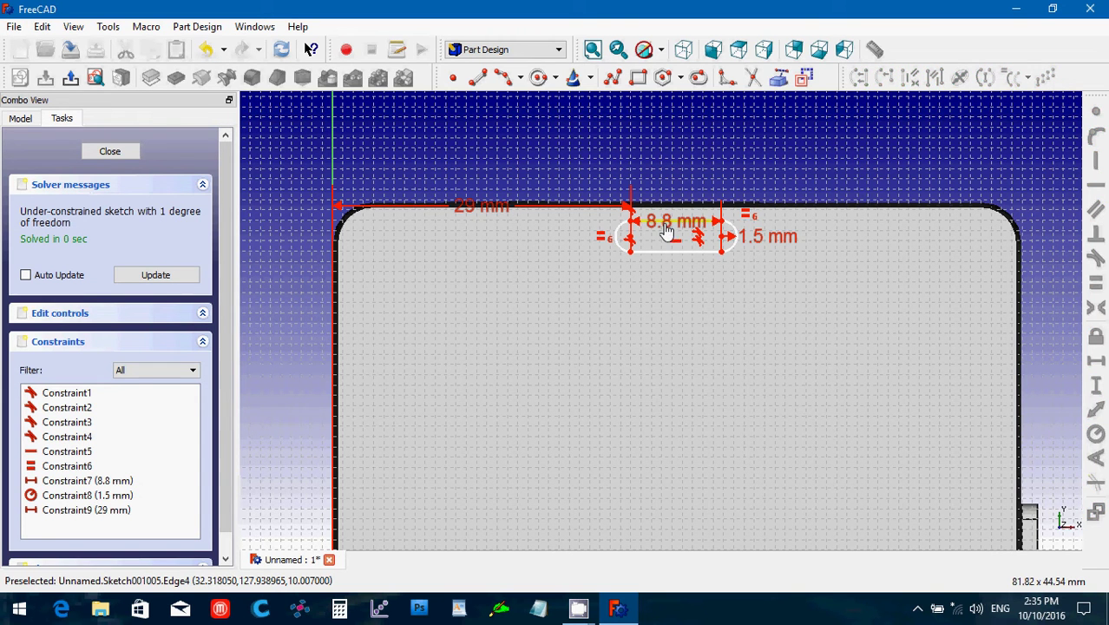
pyautogui.moveTo(669, 226); pyautogui.dragTo(657, 241)
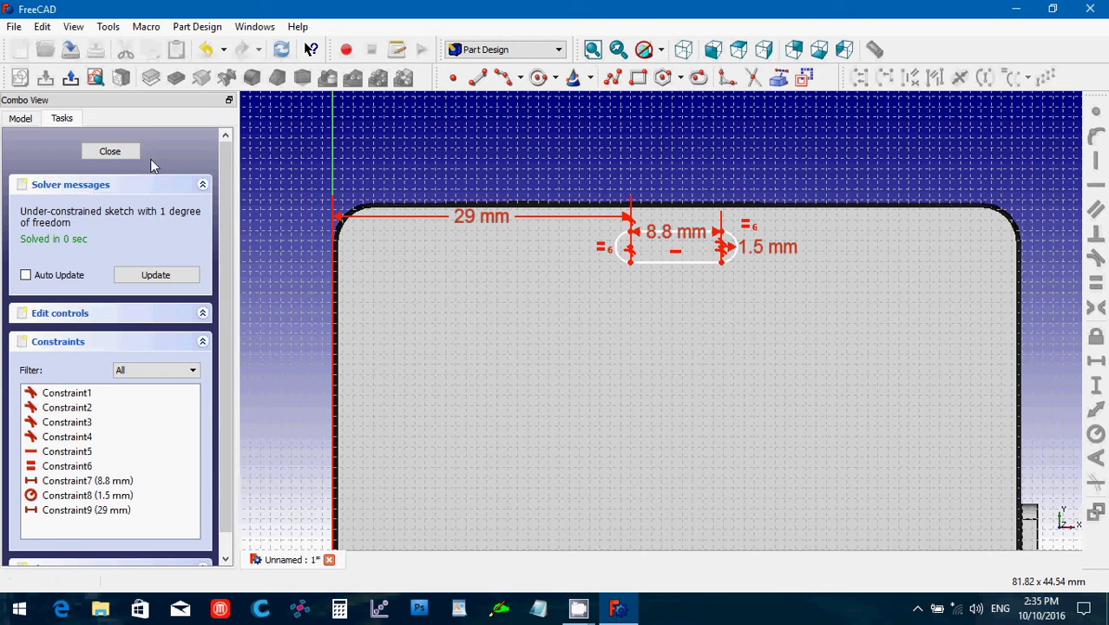
pyautogui.click(127, 154)
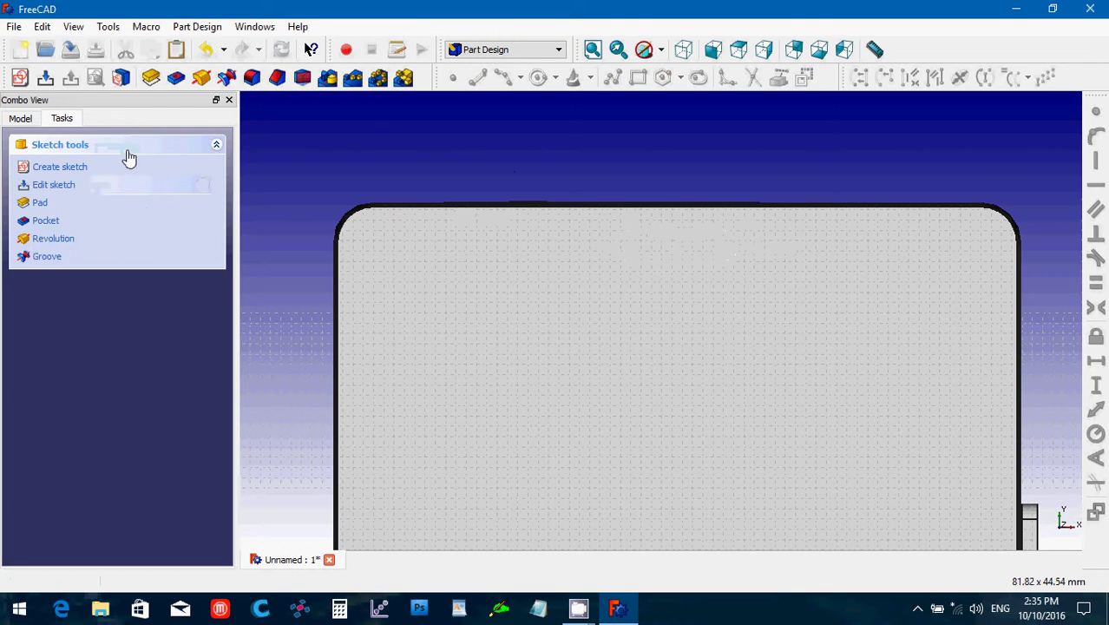
# Try a 1 mm pocket from the slot sketch, cancel it, and select Sketch001005 in axonometric view.
pyautogui.click(26, 119)
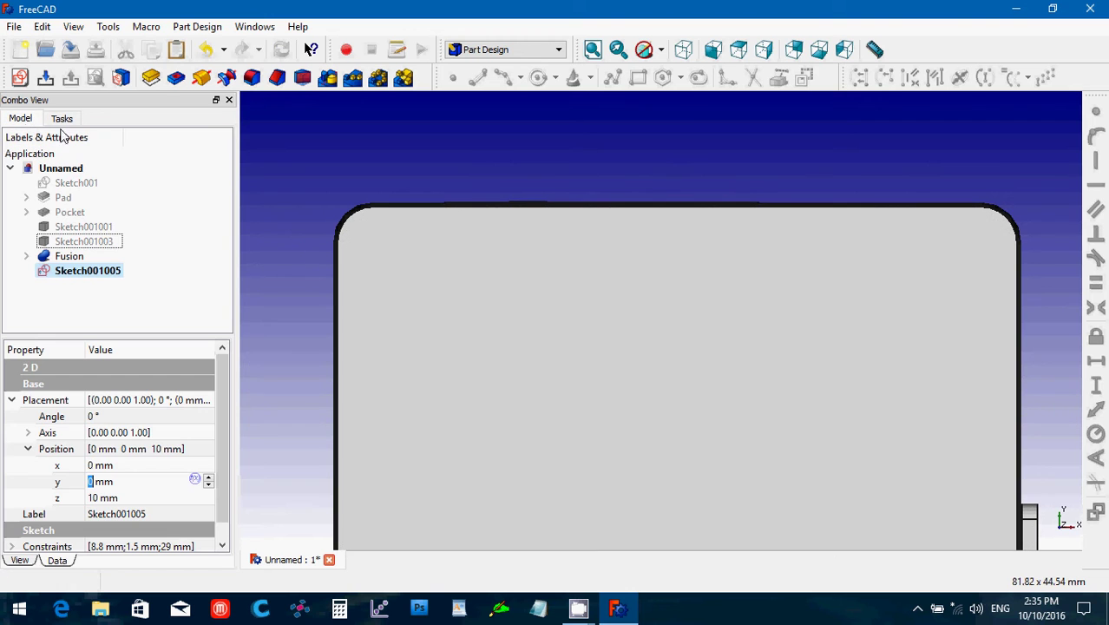
pyautogui.click(176, 80)
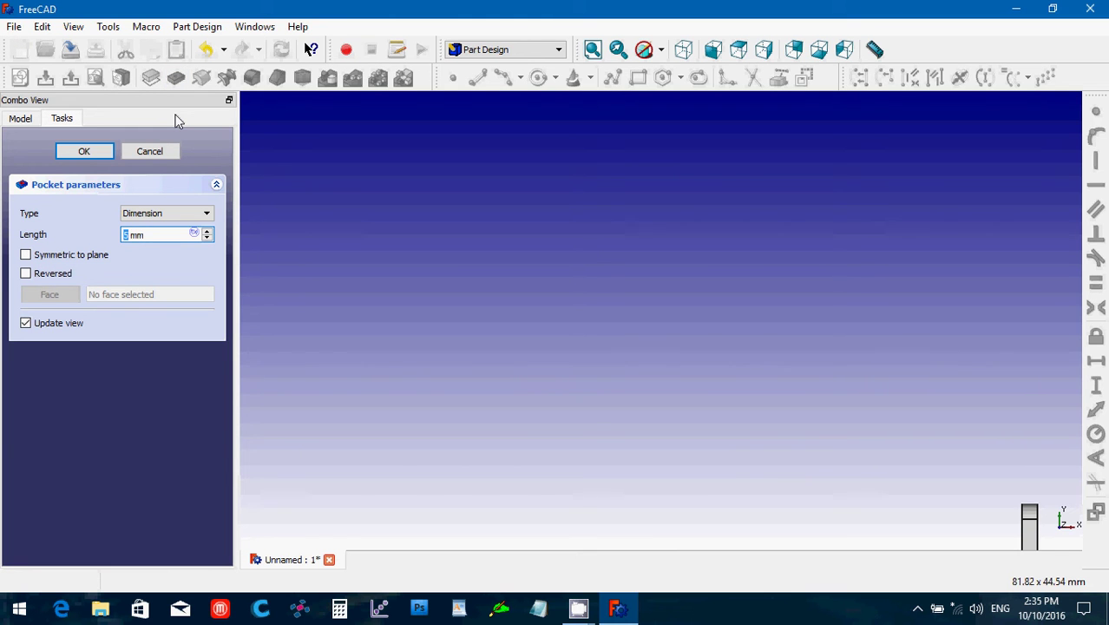
pyautogui.write('1')
pyautogui.click(149, 152)
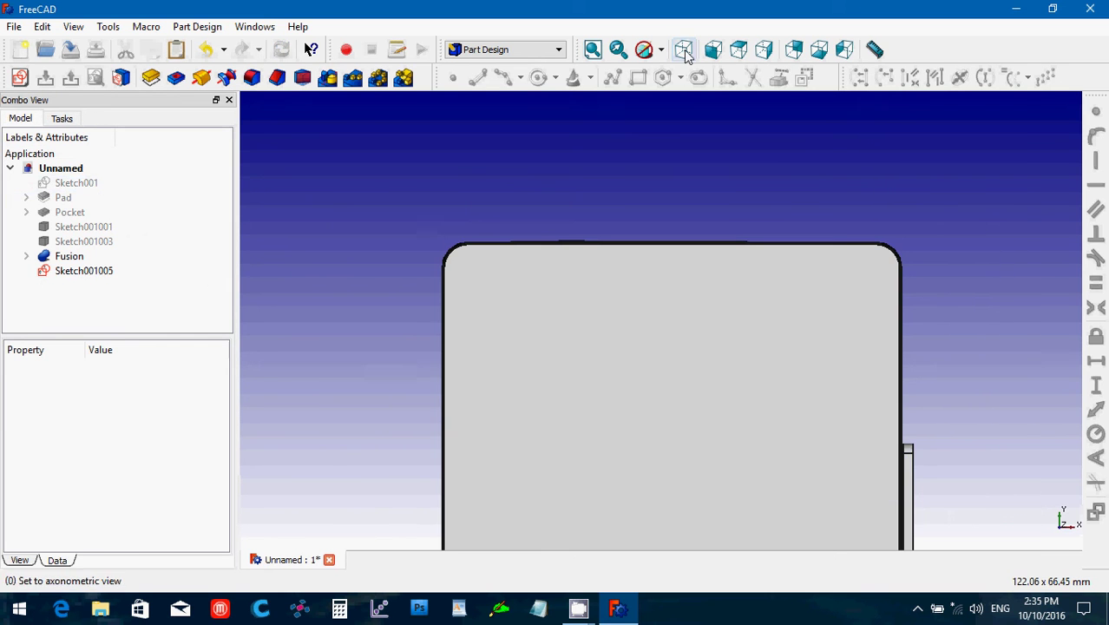
pyautogui.click(684, 51)
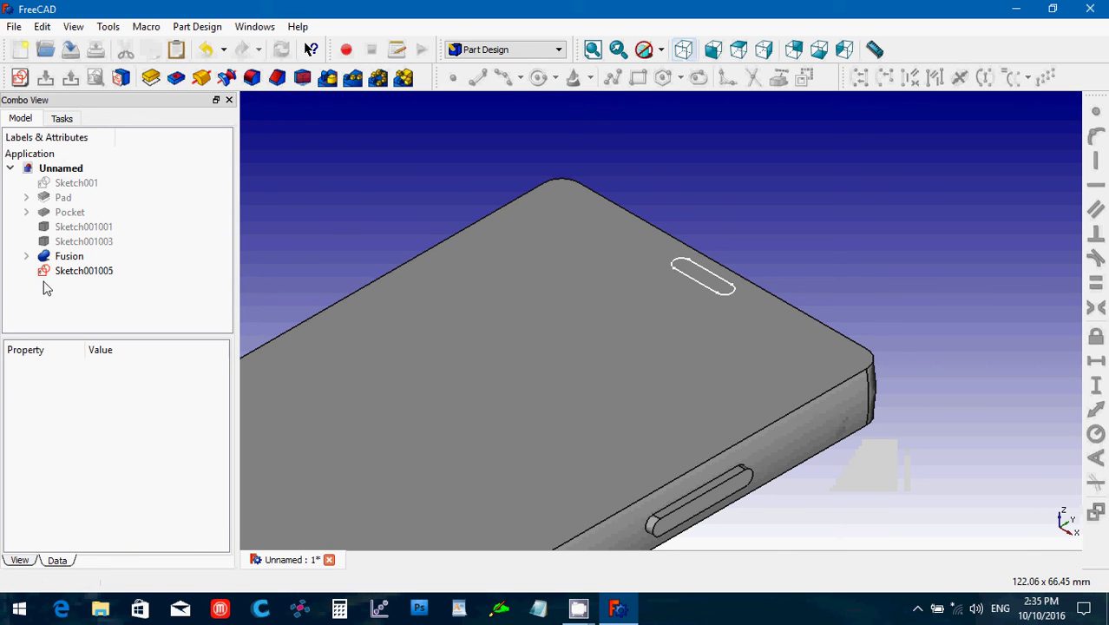
pyautogui.click(54, 274)
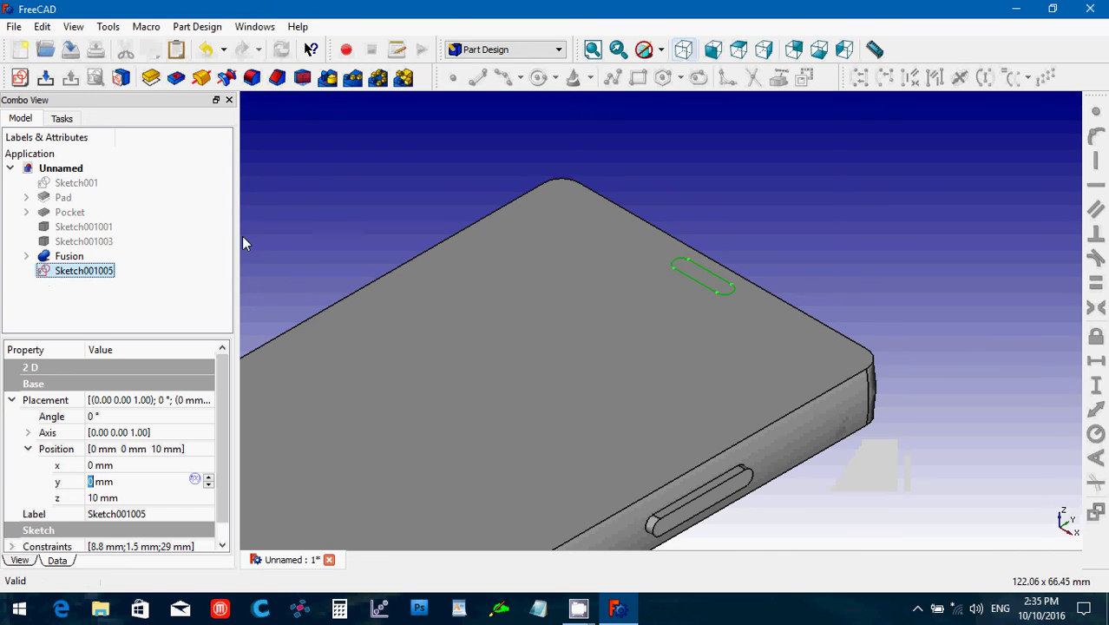
# In the Part workbench, extrude the earpiece slot sketch as a solid along direction Z -1.
pyautogui.click(487, 50)
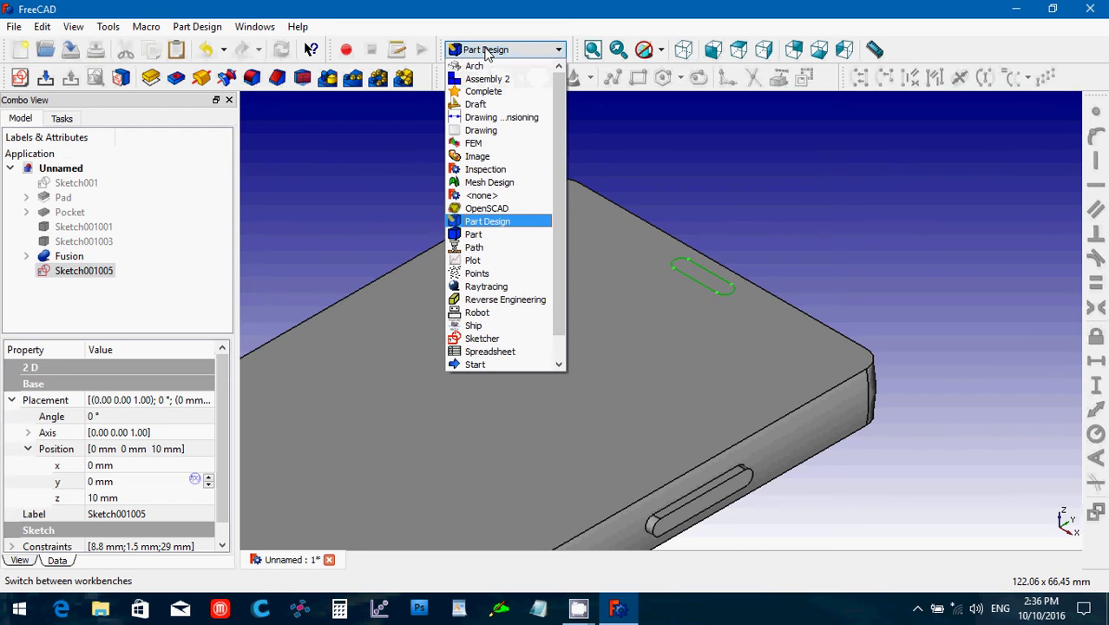
pyautogui.click(475, 235)
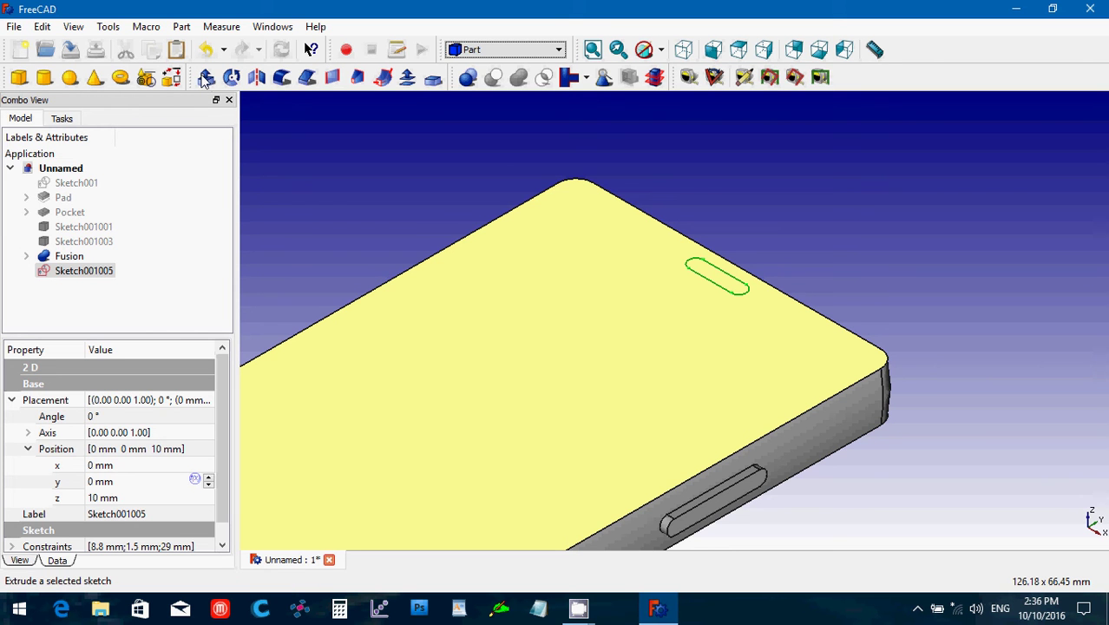
pyautogui.click(207, 78)
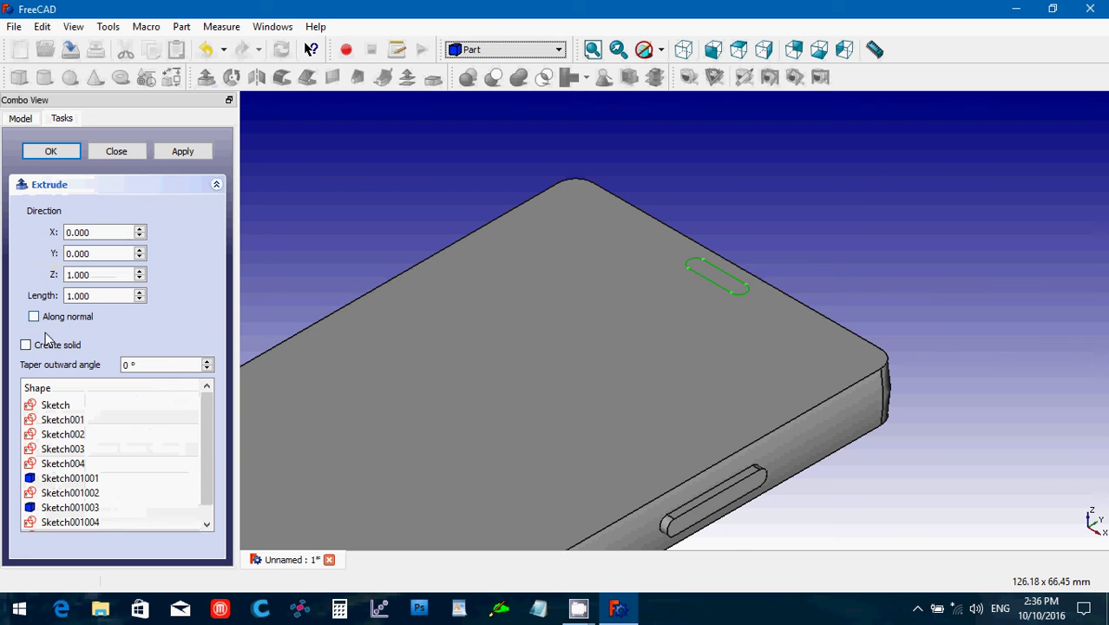
pyautogui.click(27, 347)
pyautogui.click(27, 345)
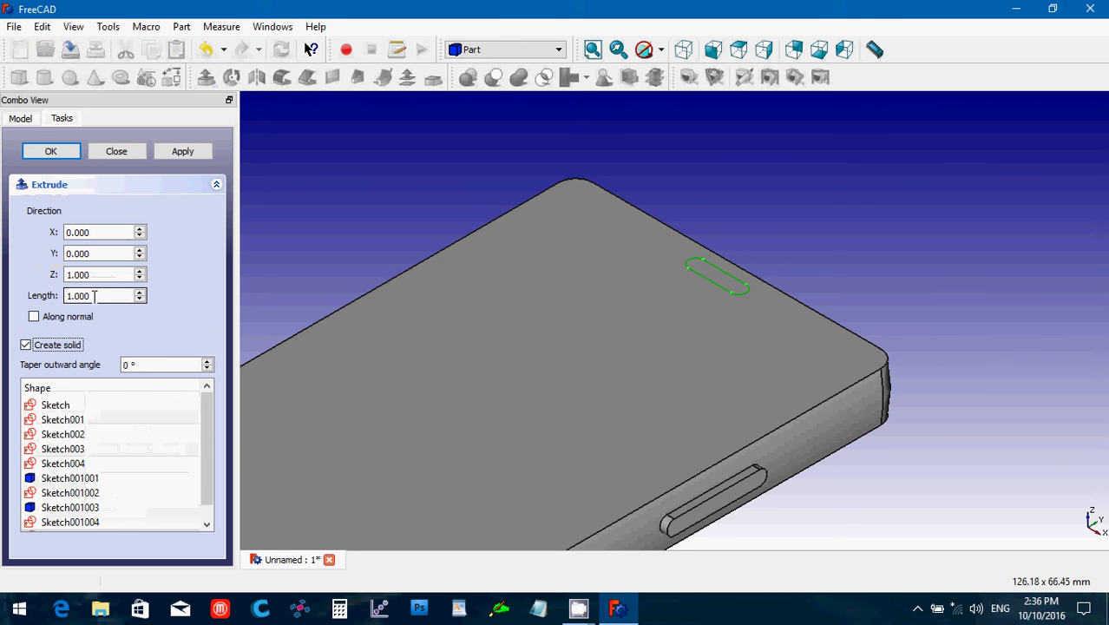
pyautogui.click(95, 295)
pyautogui.doubleClick(99, 274)
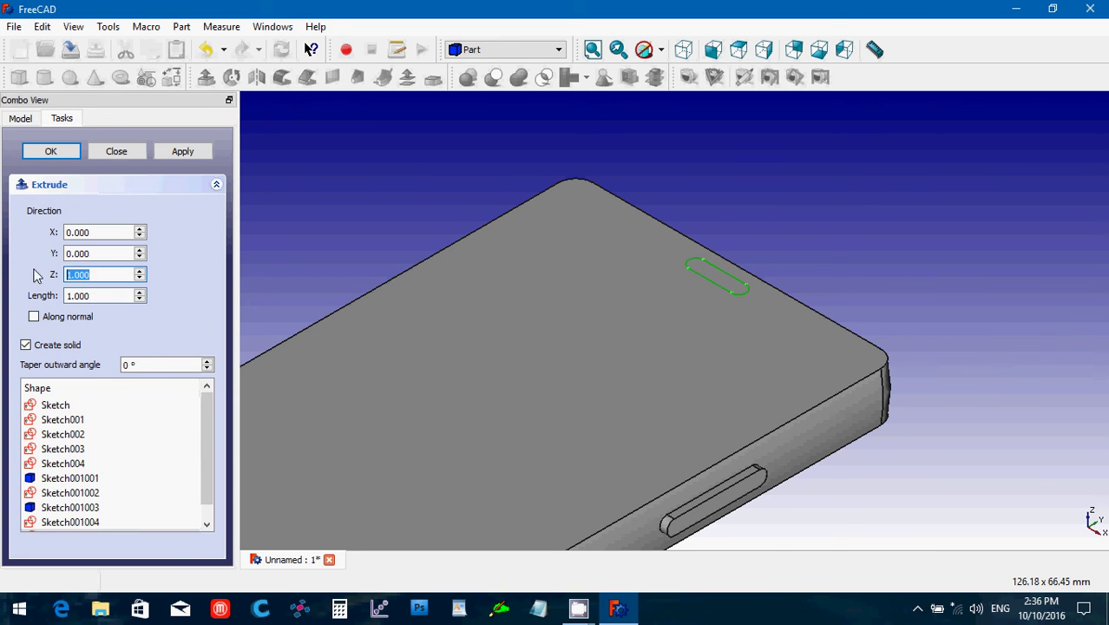
pyautogui.write('-4')
pyautogui.press('BackSpace')
pyautogui.write('1')
pyautogui.click(51, 152)
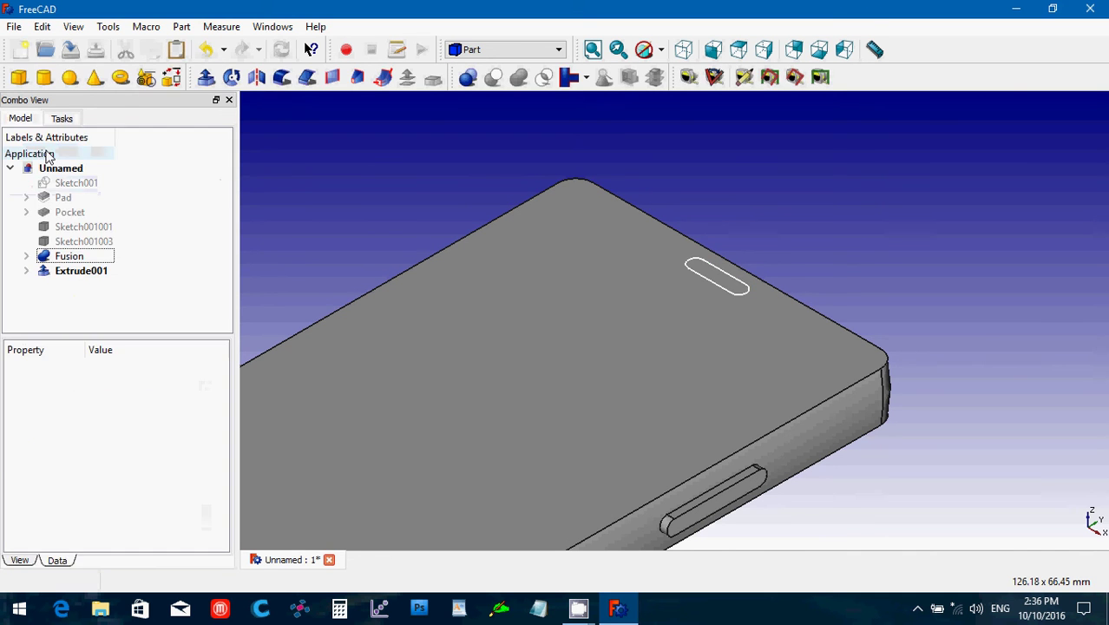
# Cut Extrude001 from the Fusion body to make Cut001, then fit the whole model in view.
pyautogui.click(52, 259)
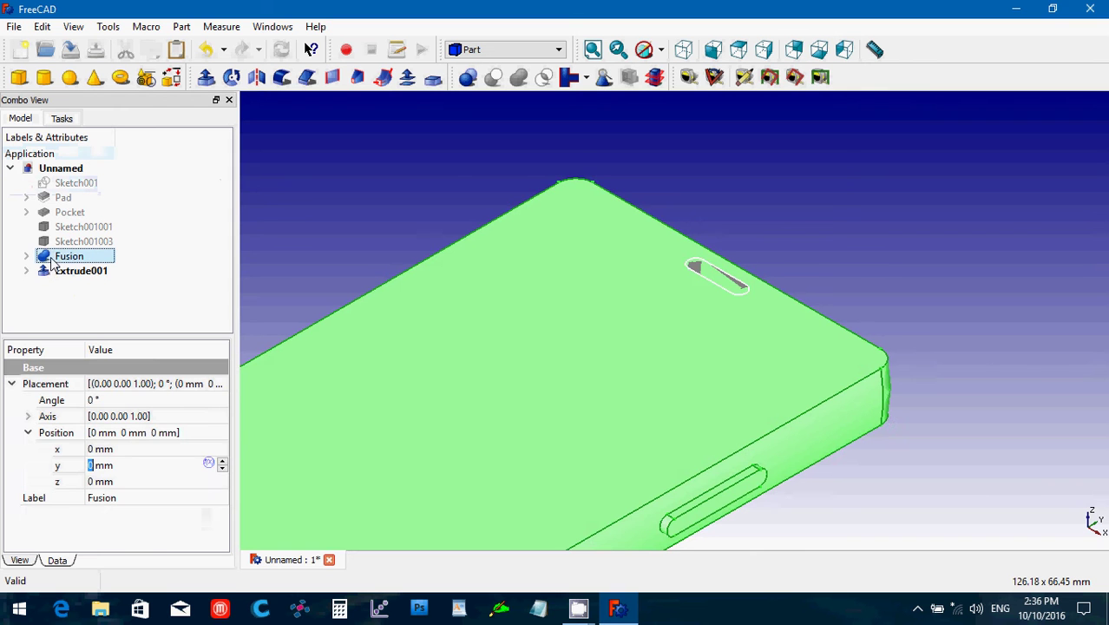
pyautogui.keyDown('ctrl'); pyautogui.click(55, 272); pyautogui.keyUp('ctrl')
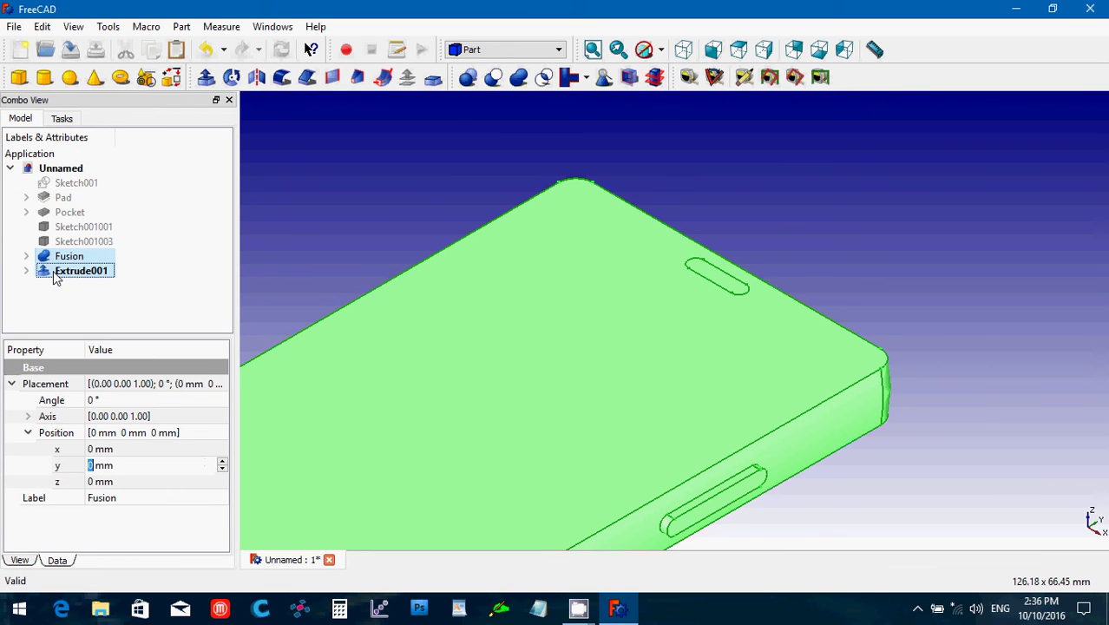
pyautogui.click(491, 79)
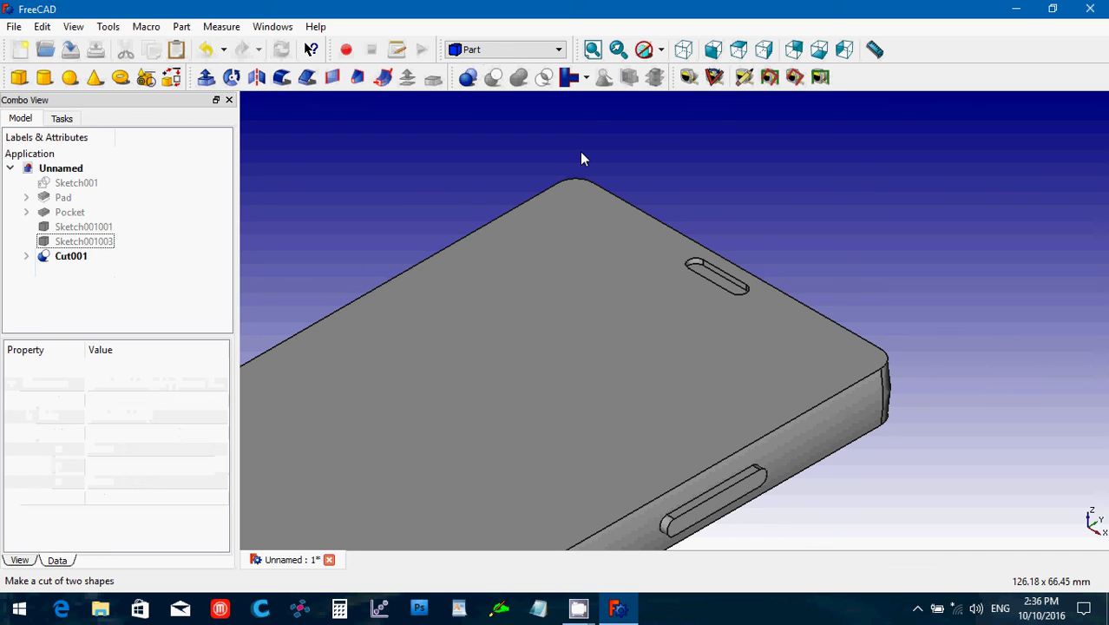
pyautogui.click(593, 50)
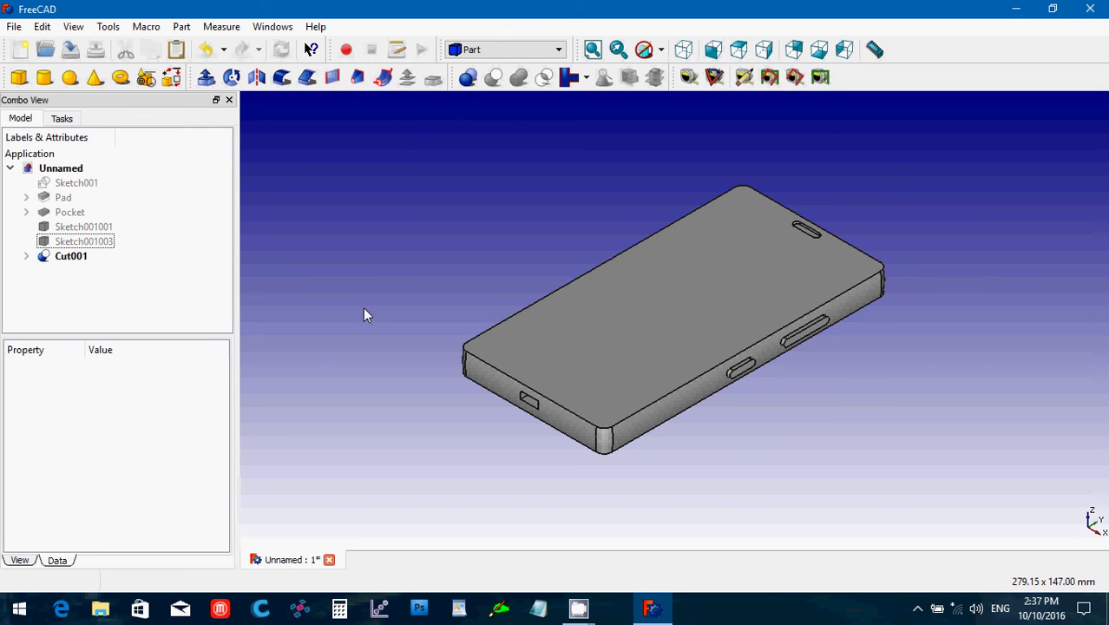
# Save the document as 'Nokia 630 Mockup'.
pyautogui.click(13, 27)
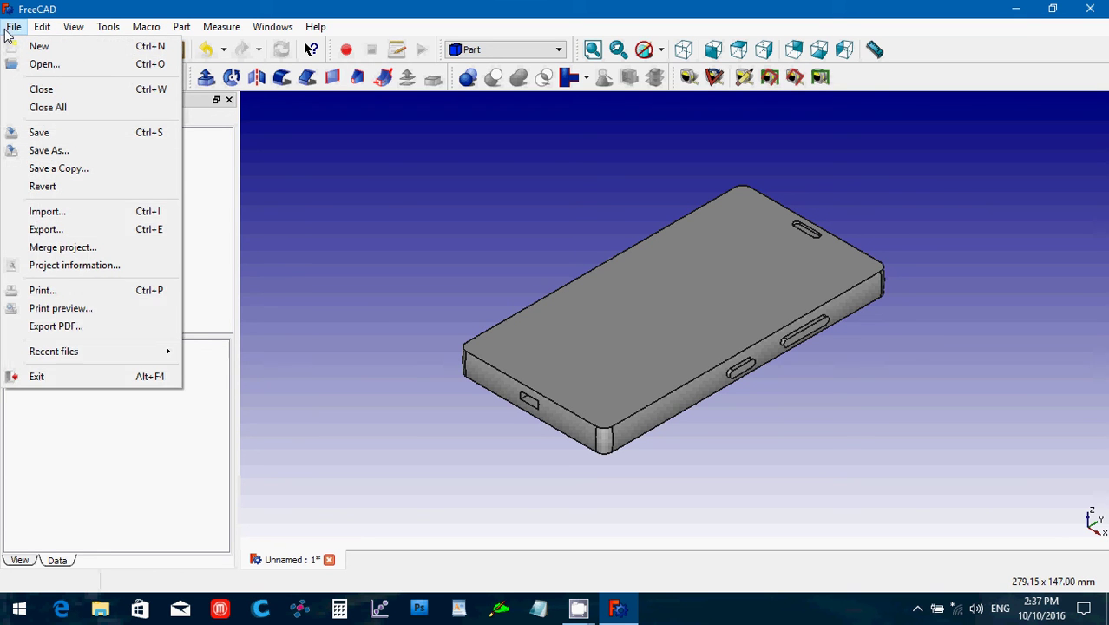
pyautogui.click(49, 135)
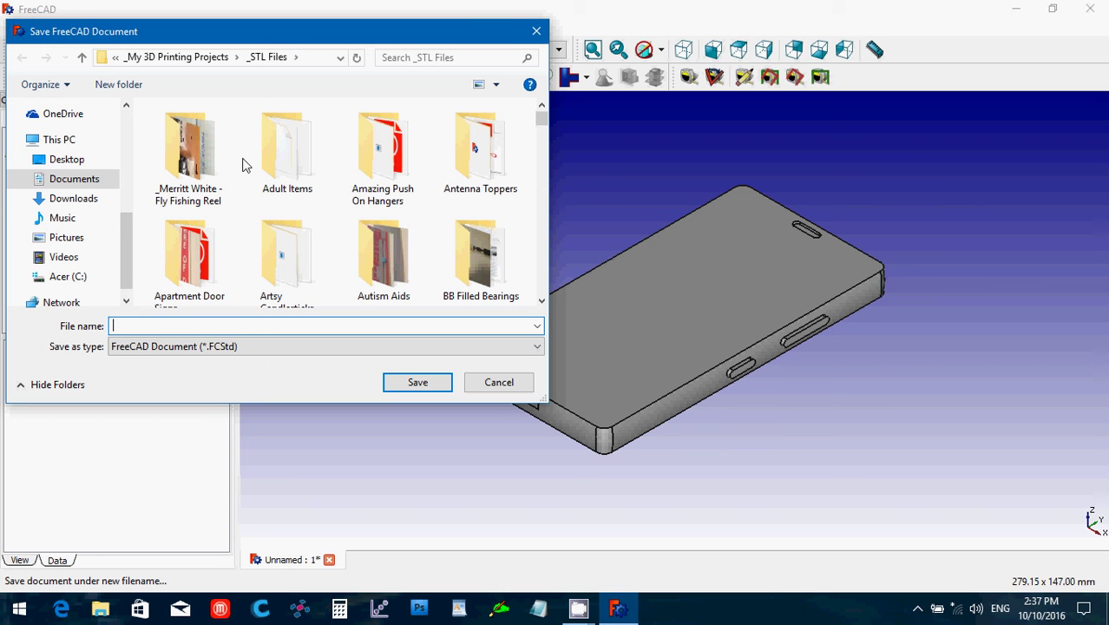
pyautogui.write('Nokia')
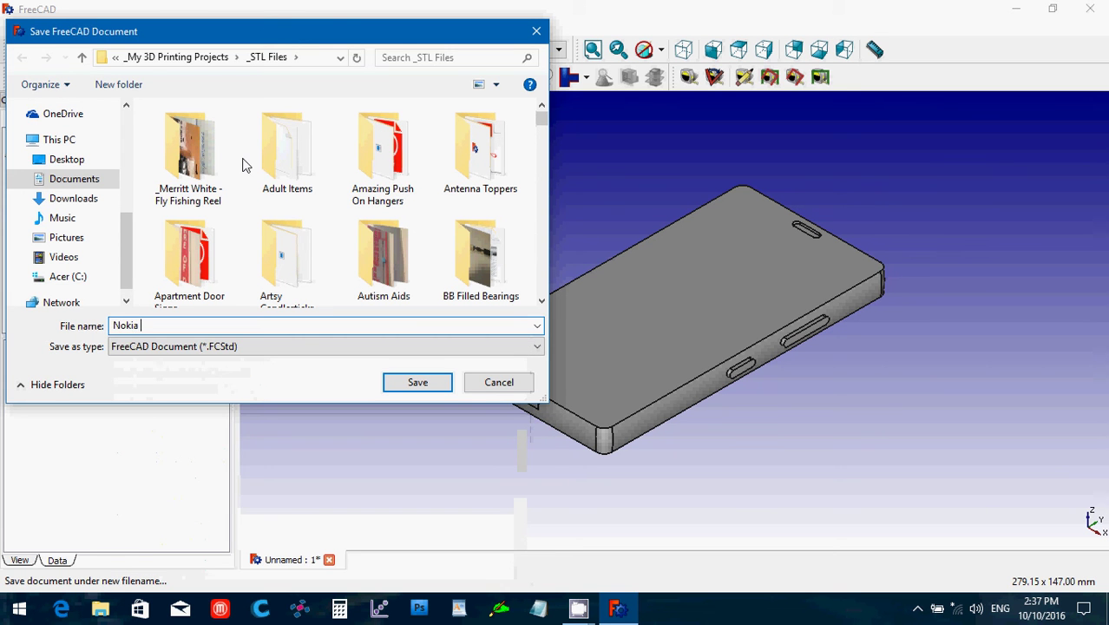
pyautogui.write(' 630 Mockup')
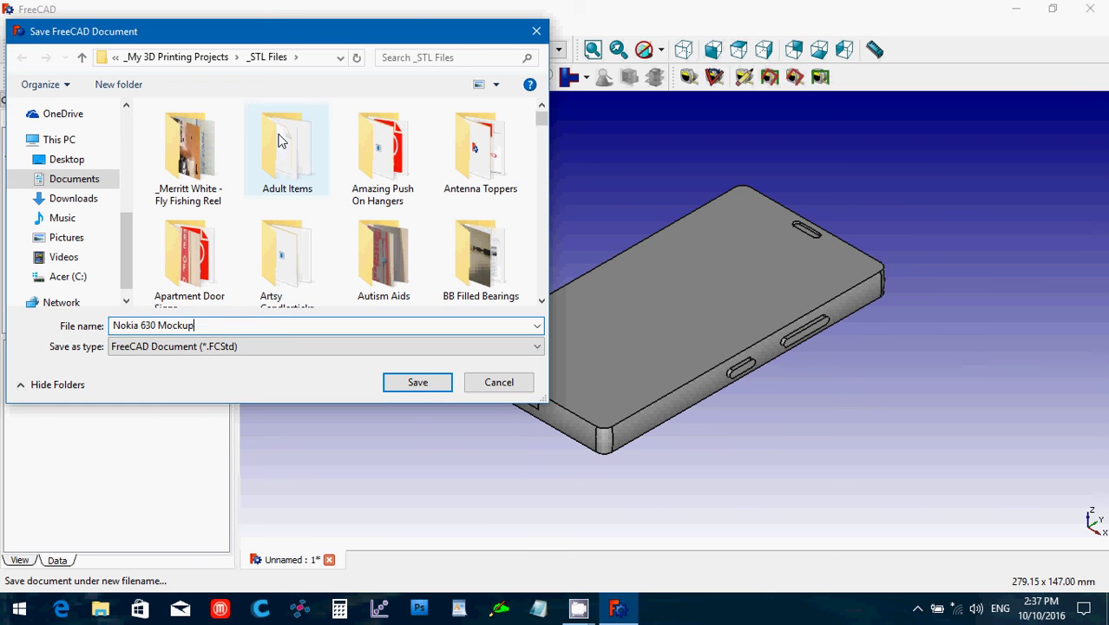
pyautogui.press('Return')
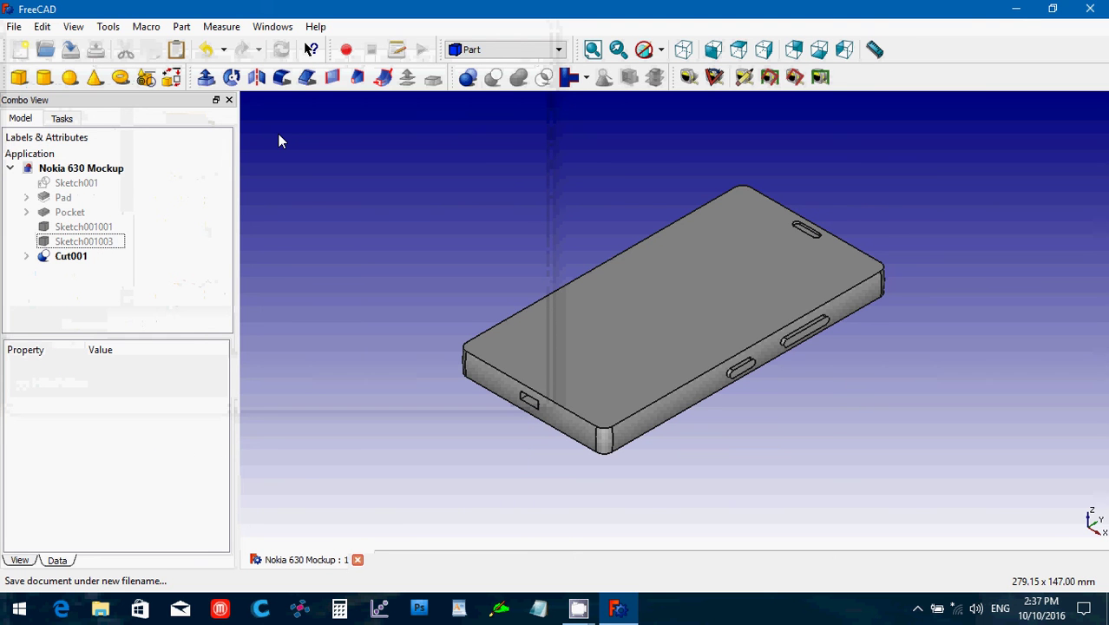